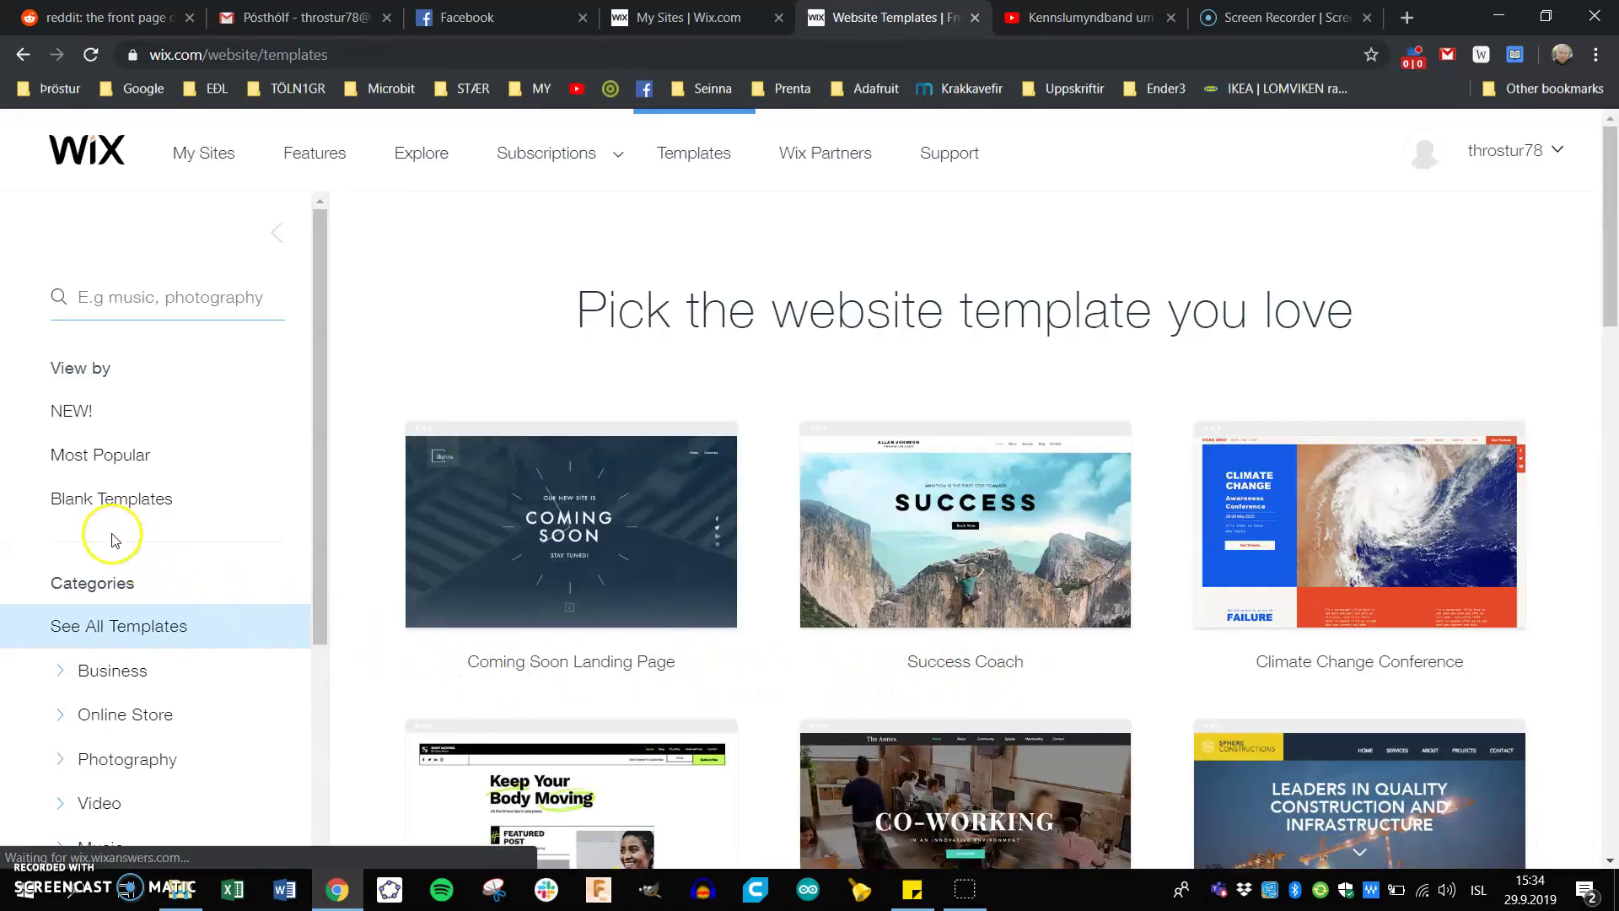
Open the Start from Scratch blank template for editing and dismiss the getting-started window
click(108, 503)
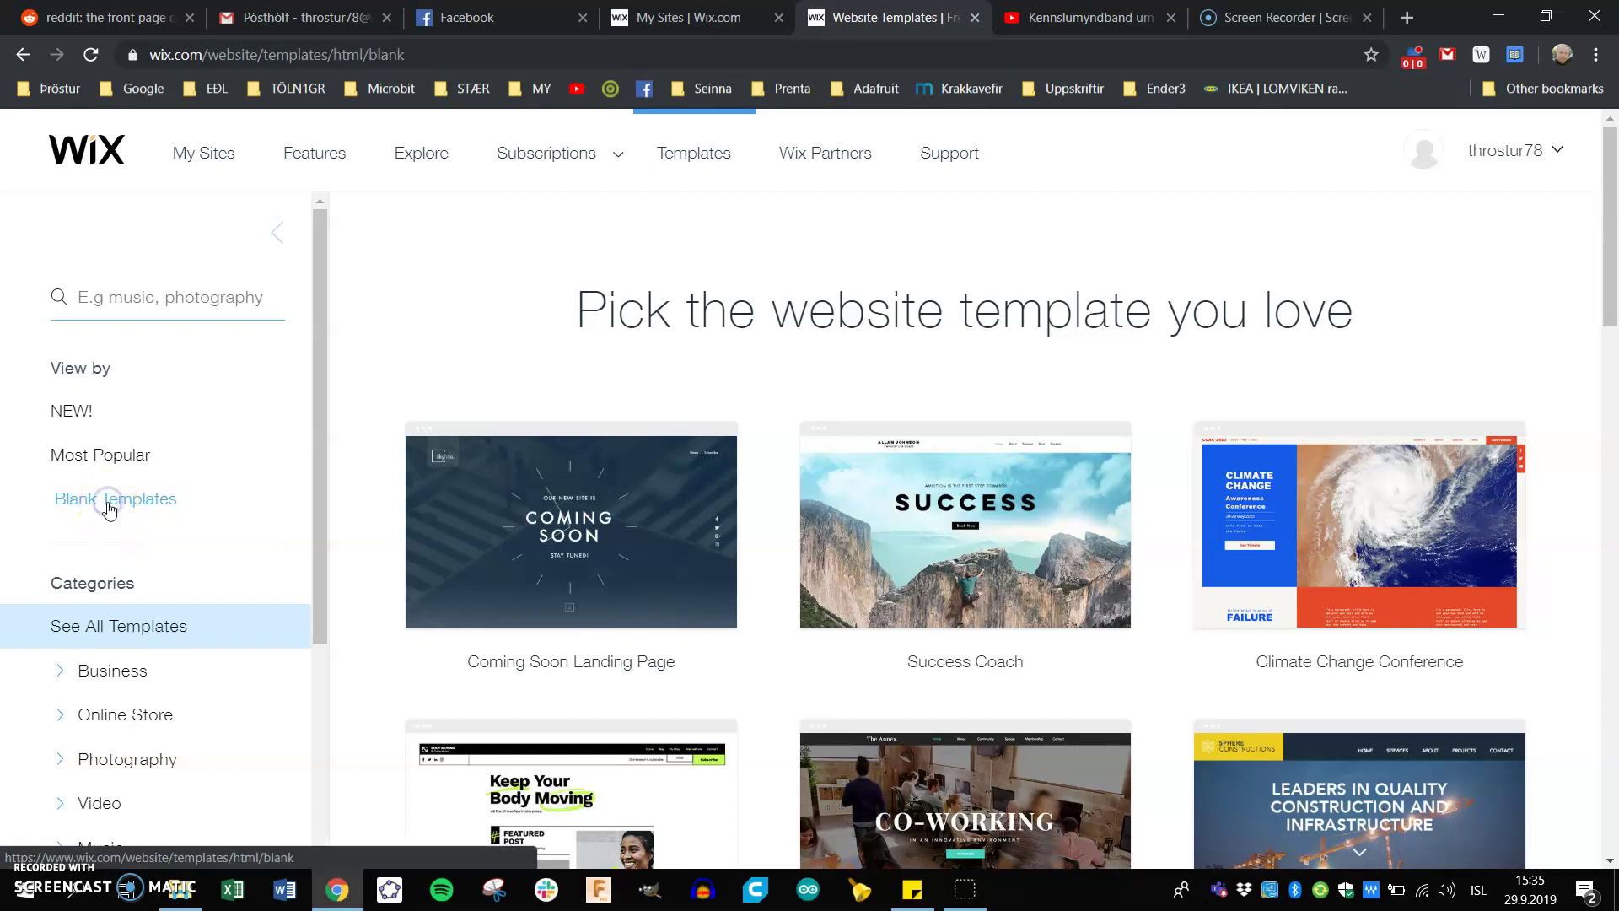
mouse_move(571, 622)
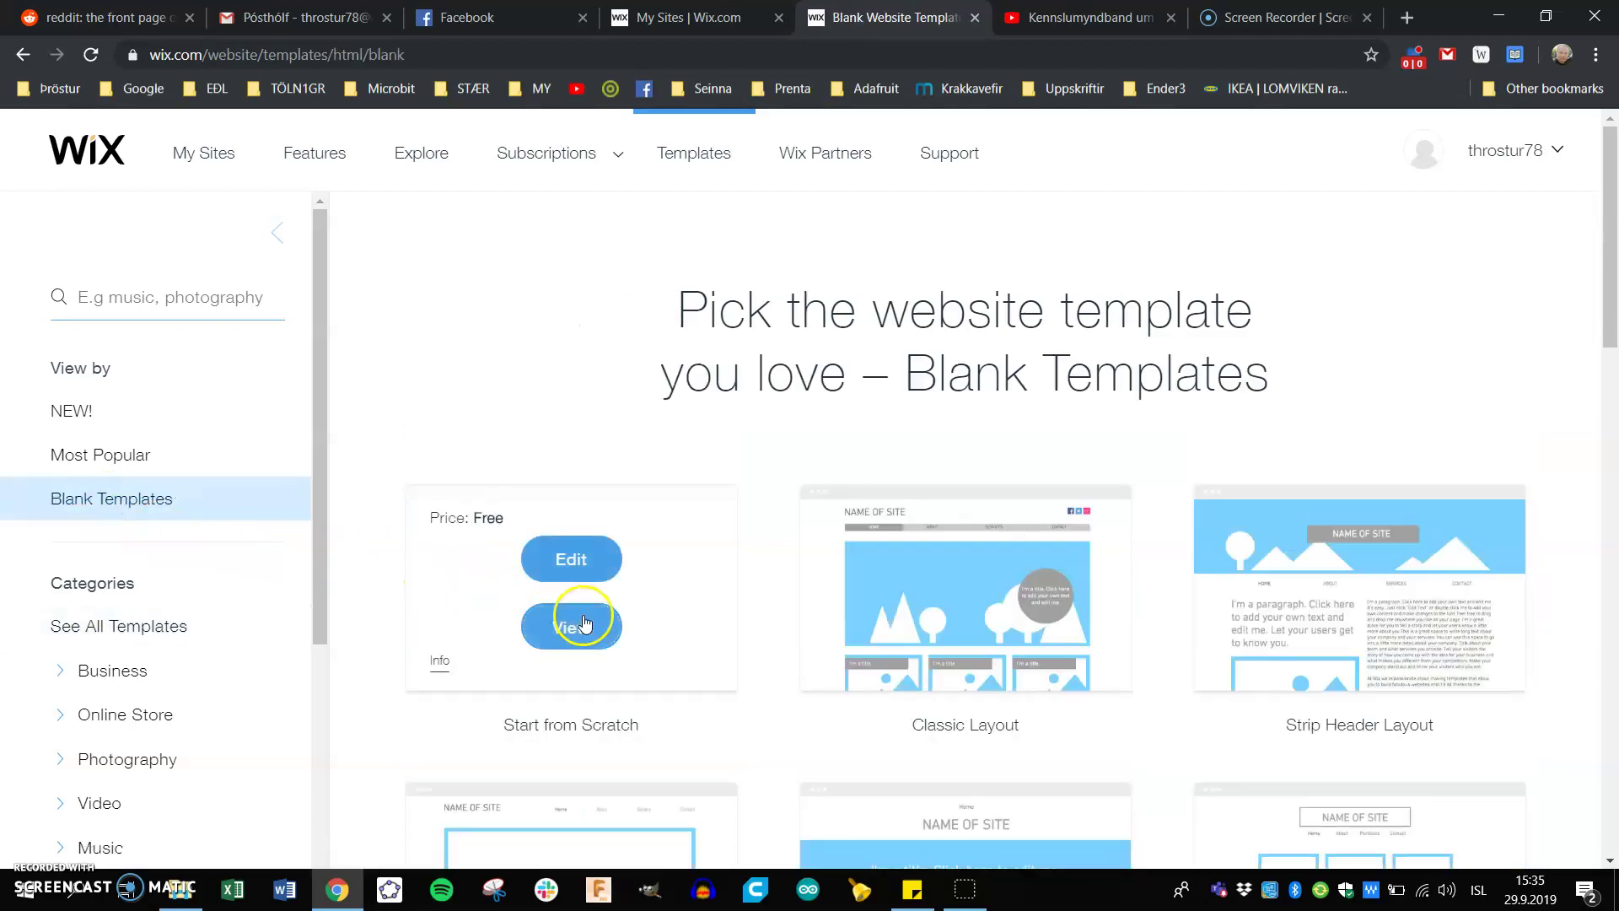
click(565, 562)
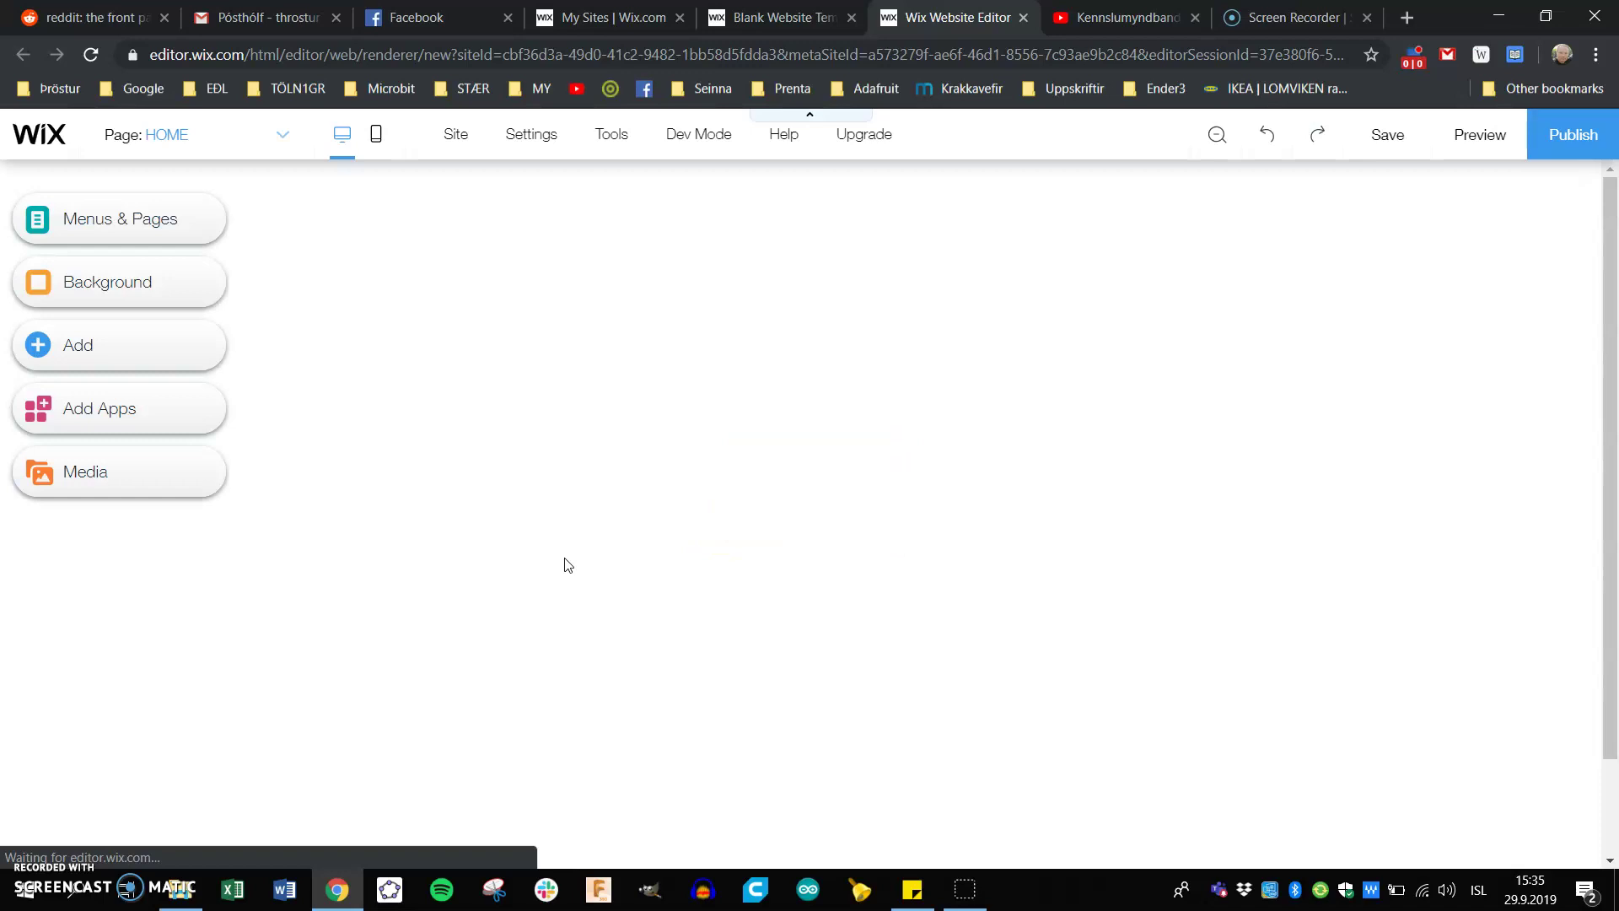
click(590, 499)
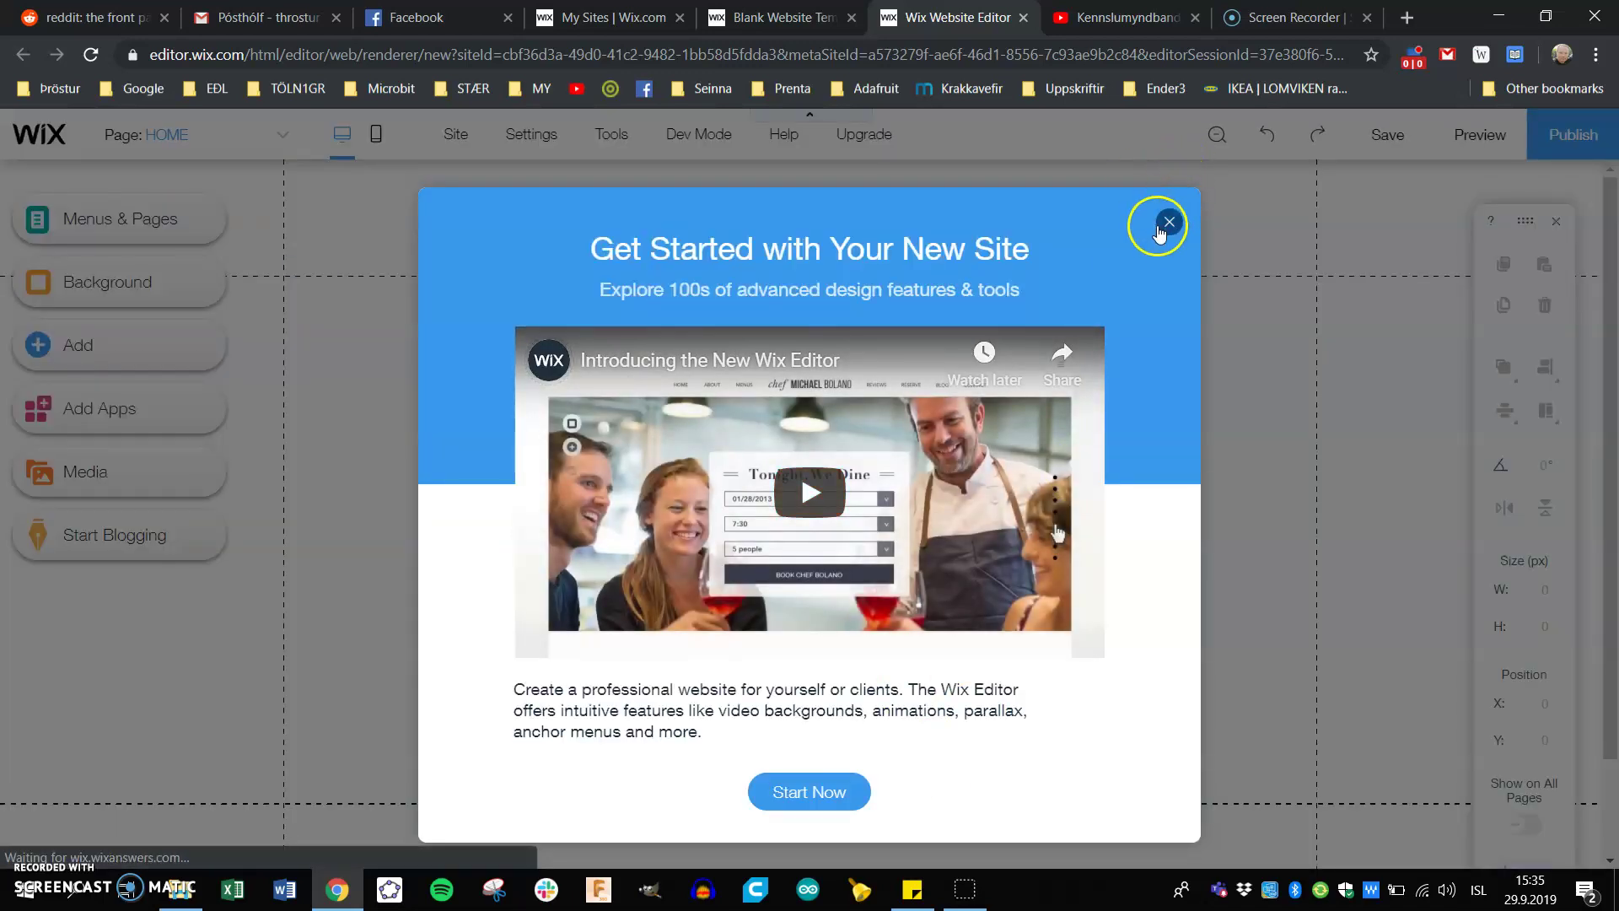
click(1170, 222)
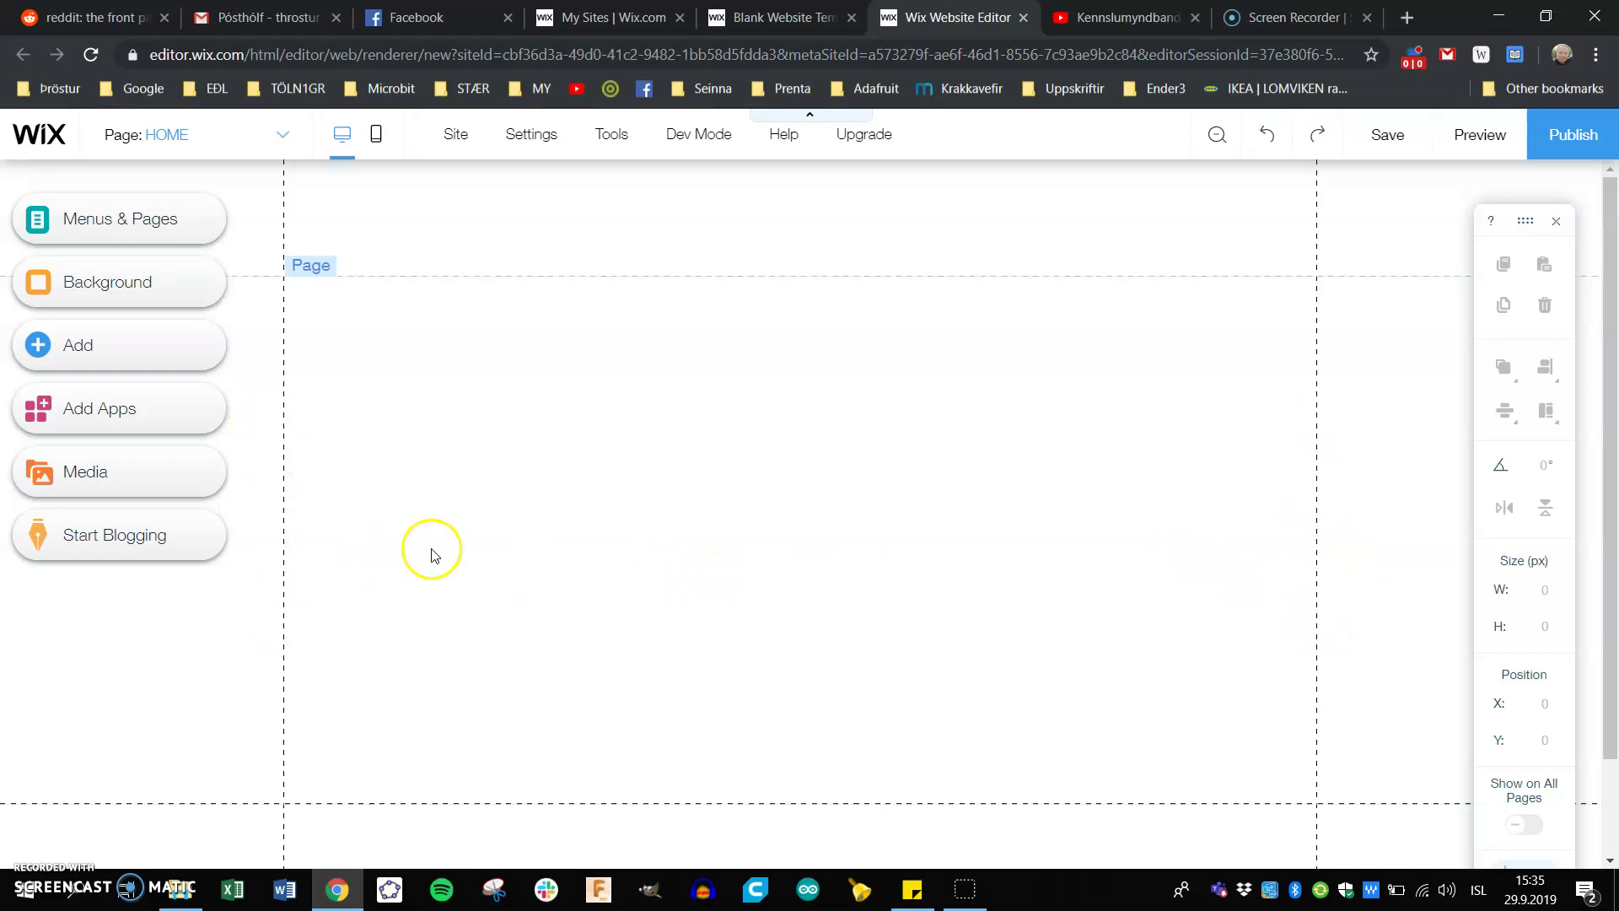
Add a Story Title text element and place it in the header at about X 99, Y 20
click(38, 353)
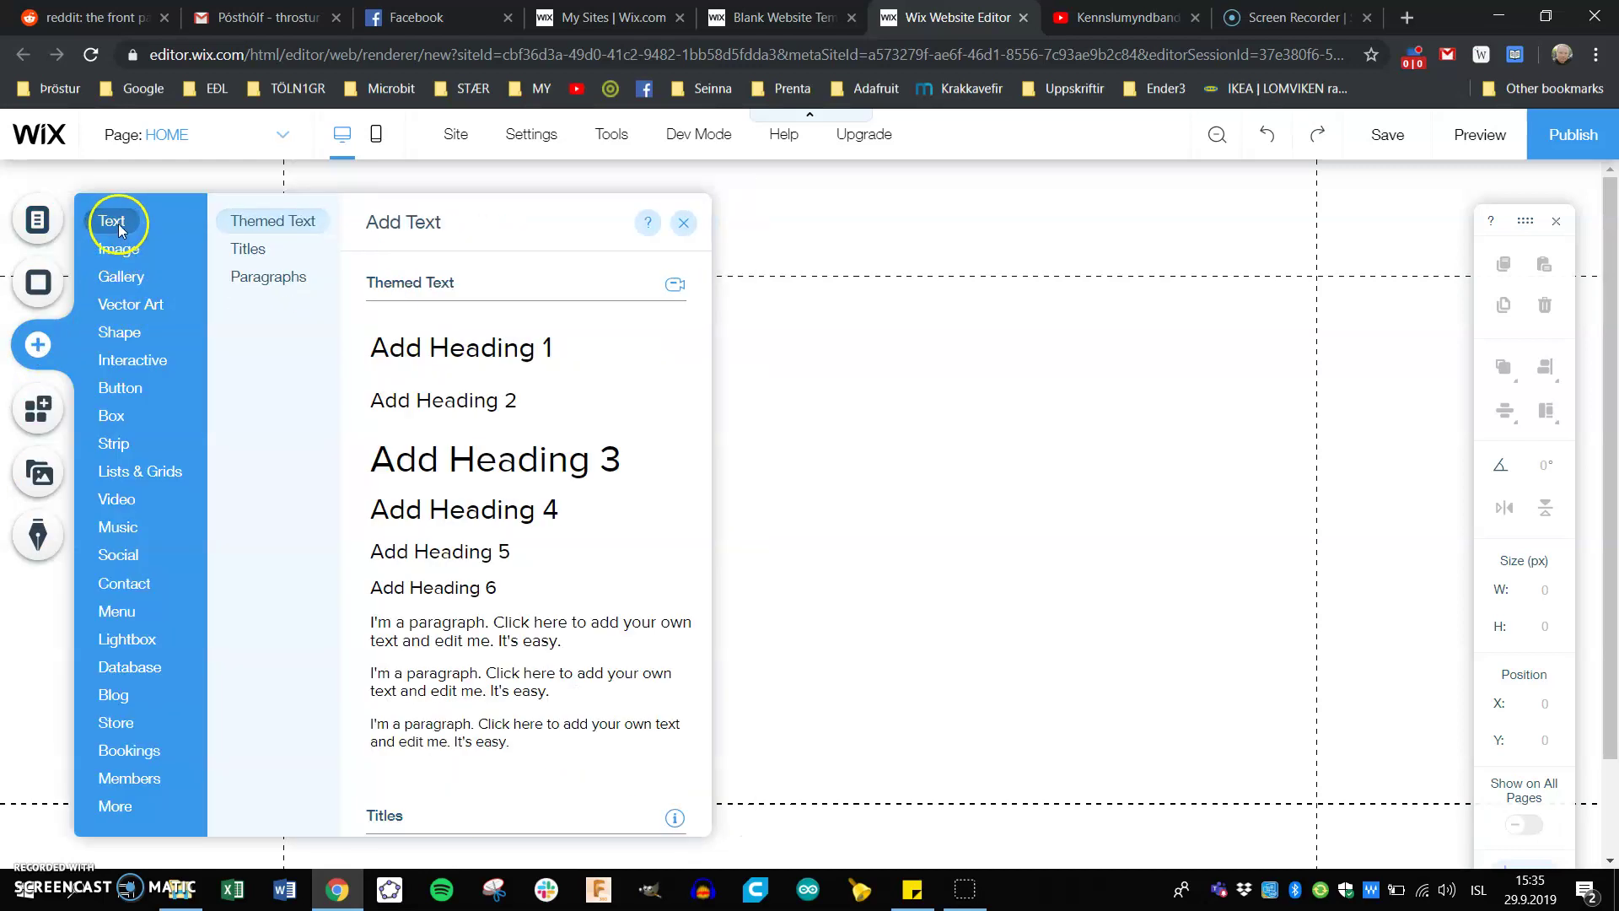
click(267, 249)
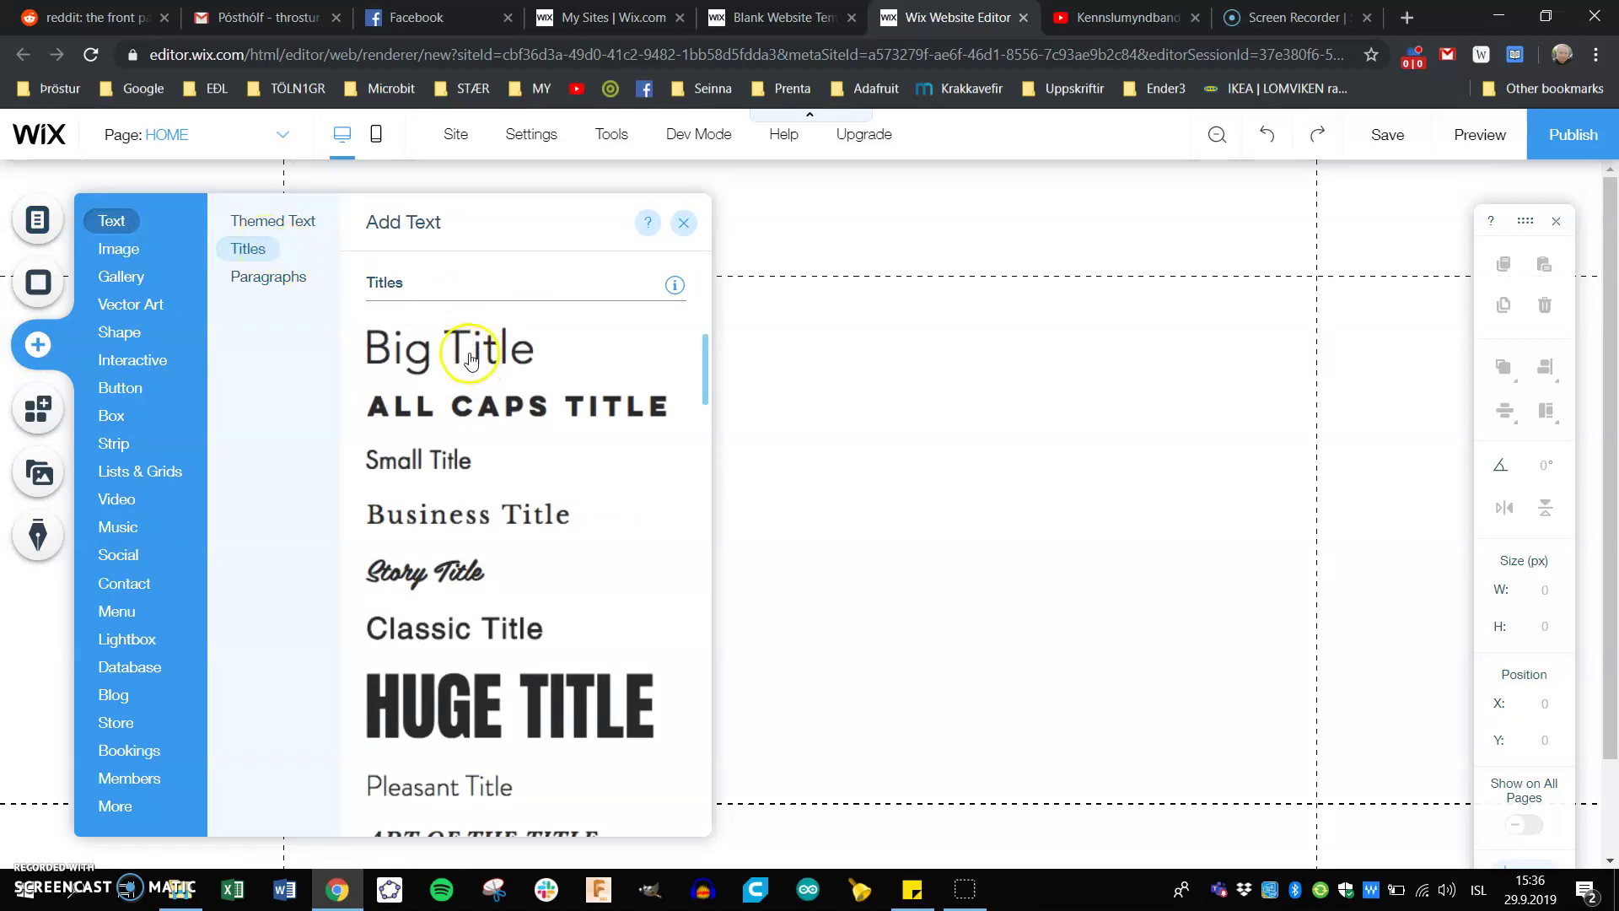
click(436, 579)
drag(709, 516, 371, 194)
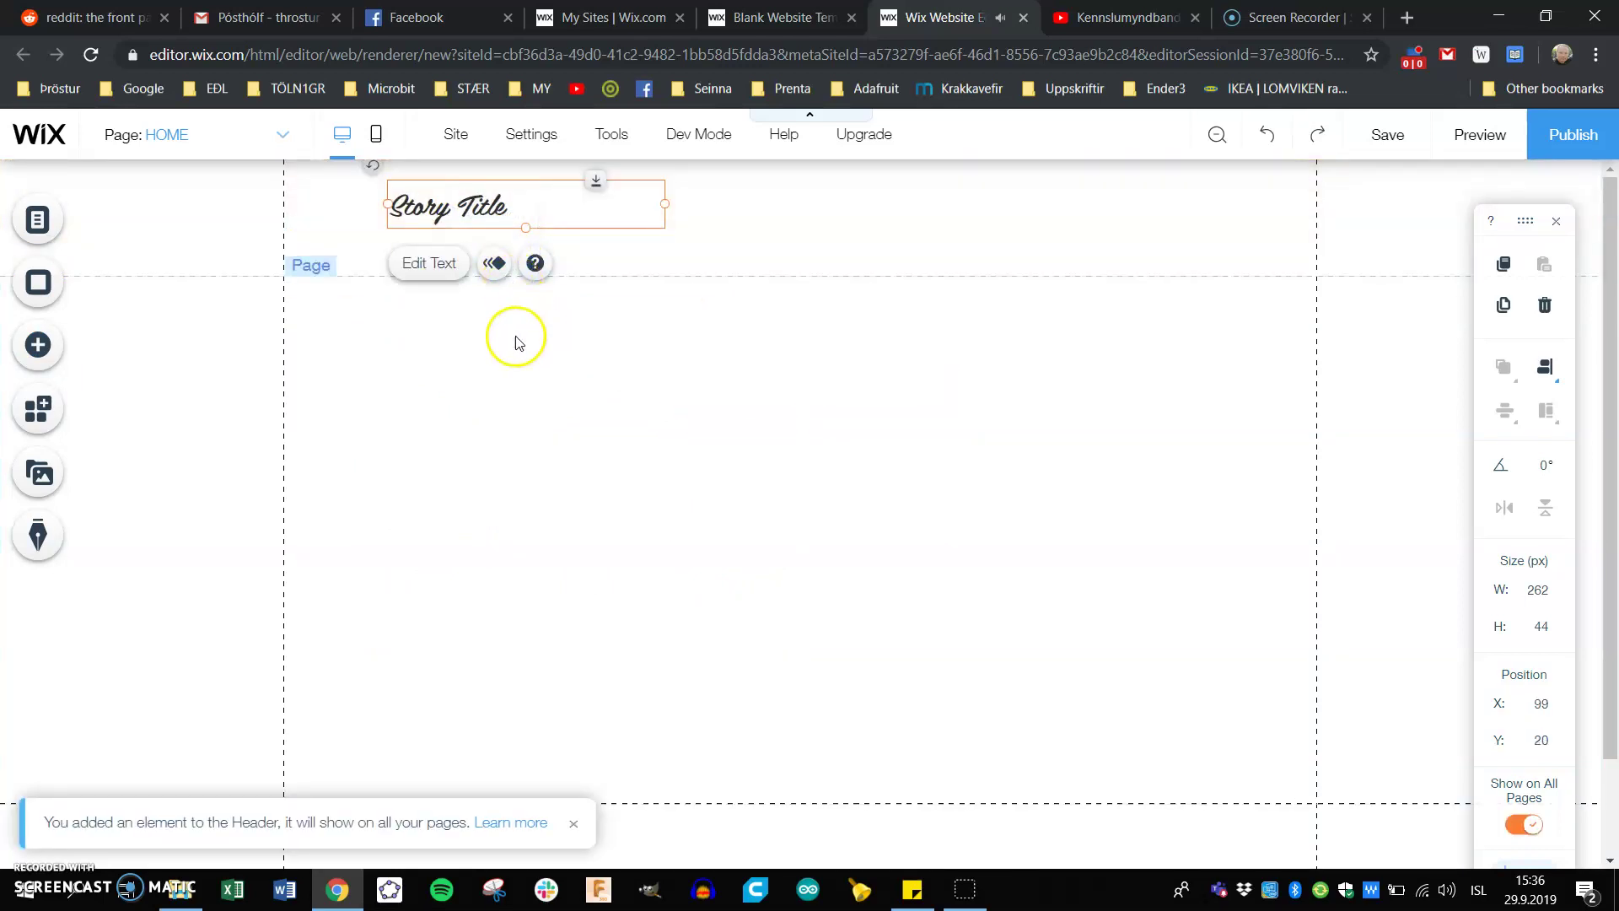
Apply the Glide-In animation to the header title
click(495, 266)
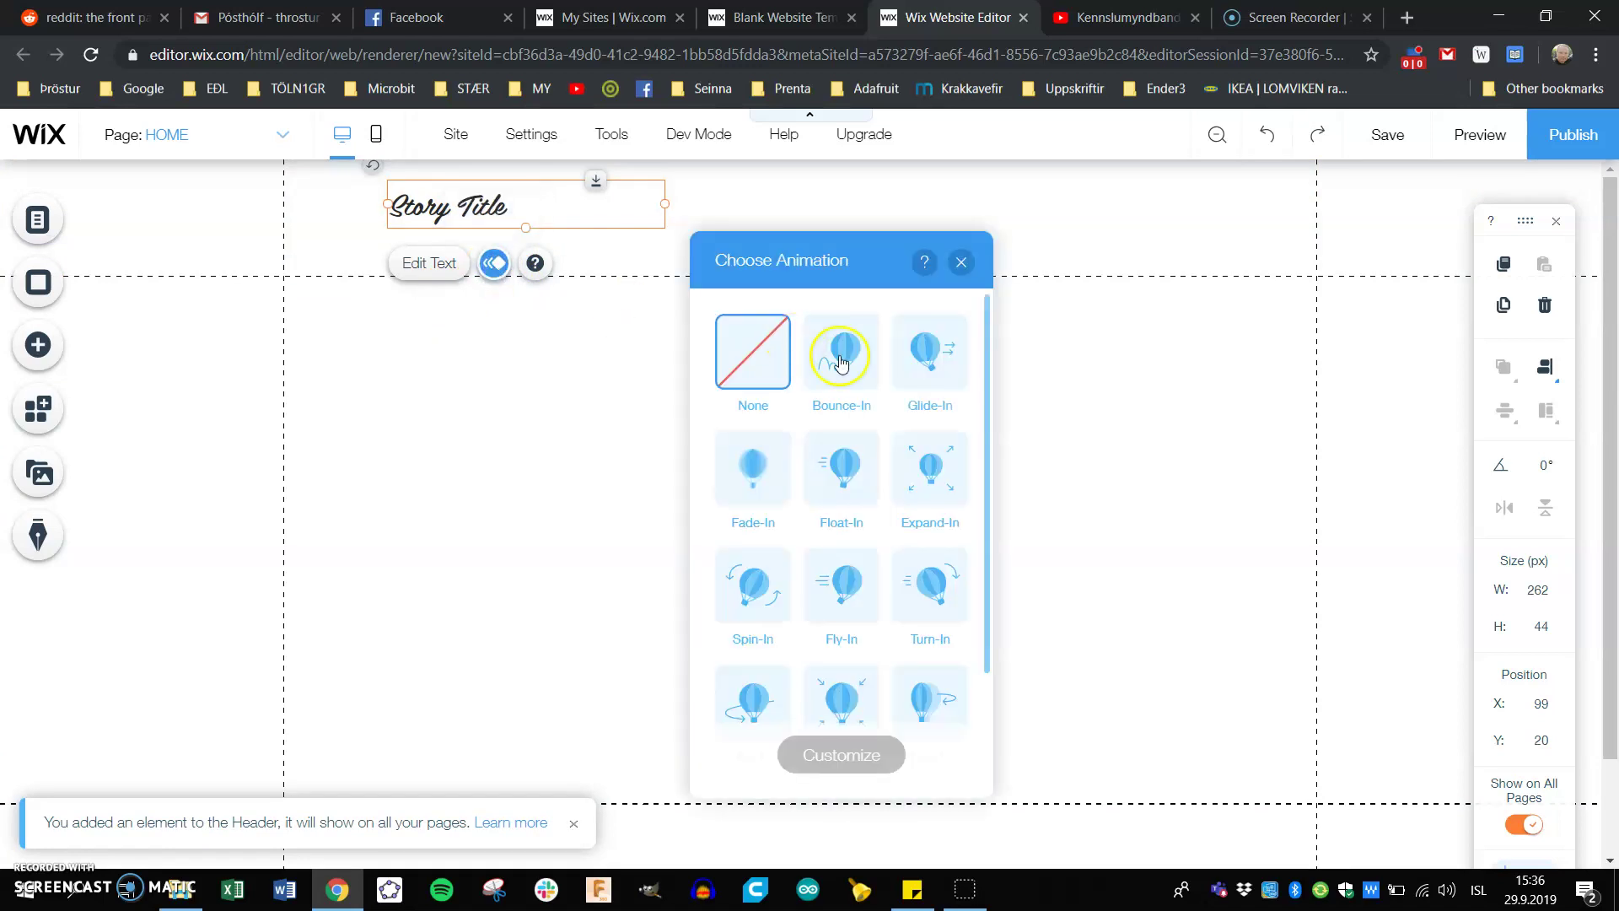
click(940, 371)
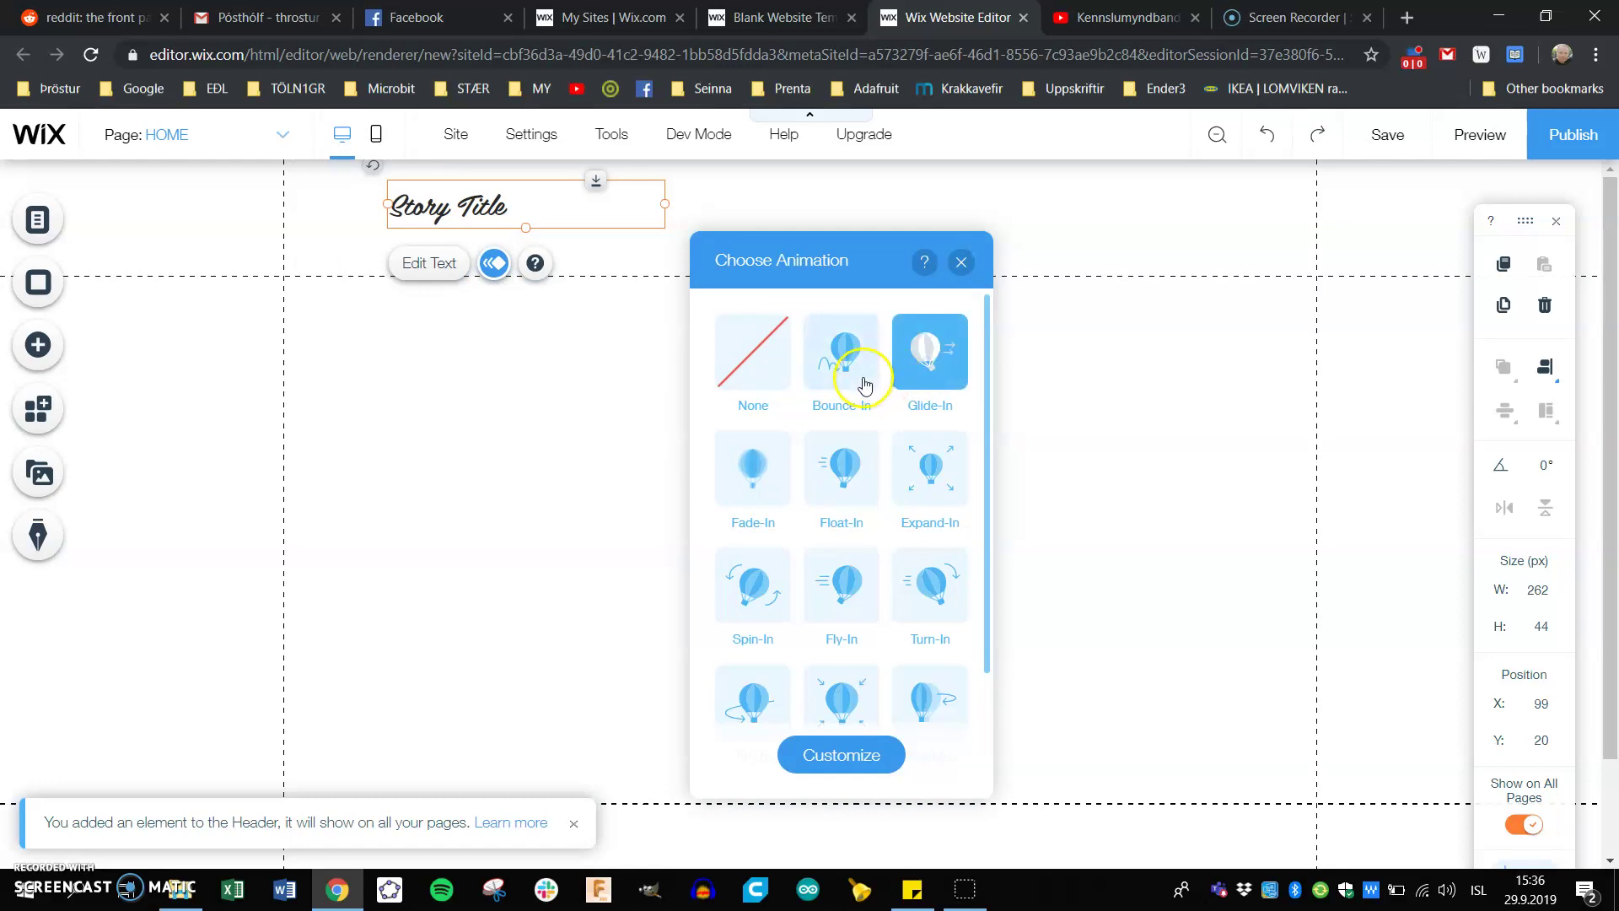
click(962, 263)
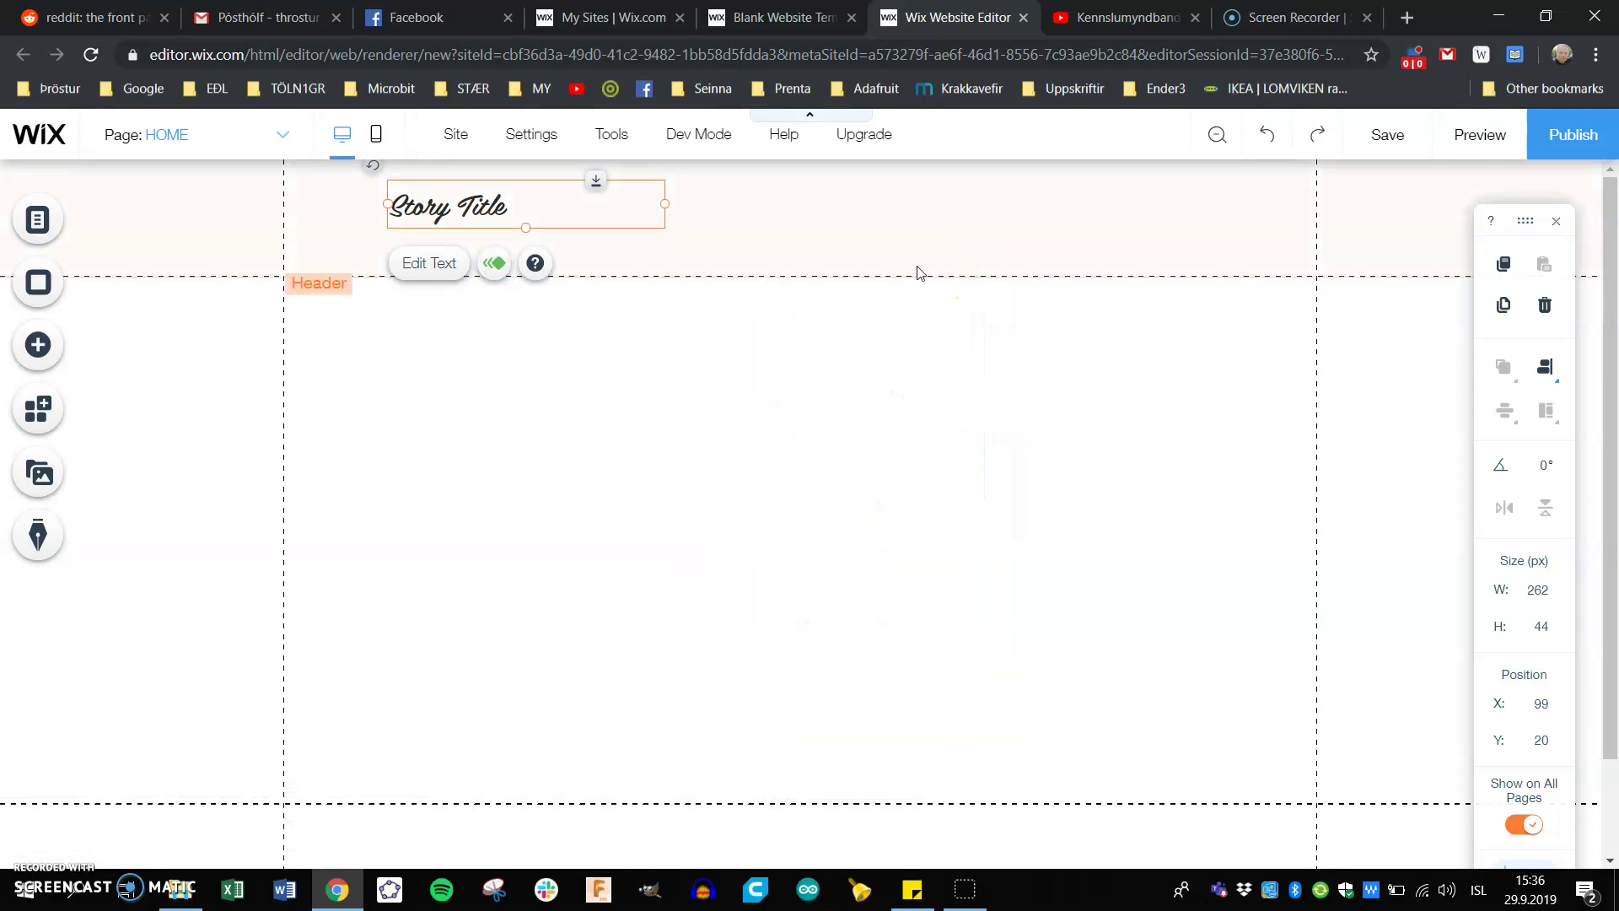
Enlarge the header title's text box to about 294 by 62 px
click(525, 389)
click(452, 195)
drag(526, 228, 531, 246)
drag(663, 213, 698, 213)
Set the title text's font size to 40 px and make it bold and italic
click(429, 282)
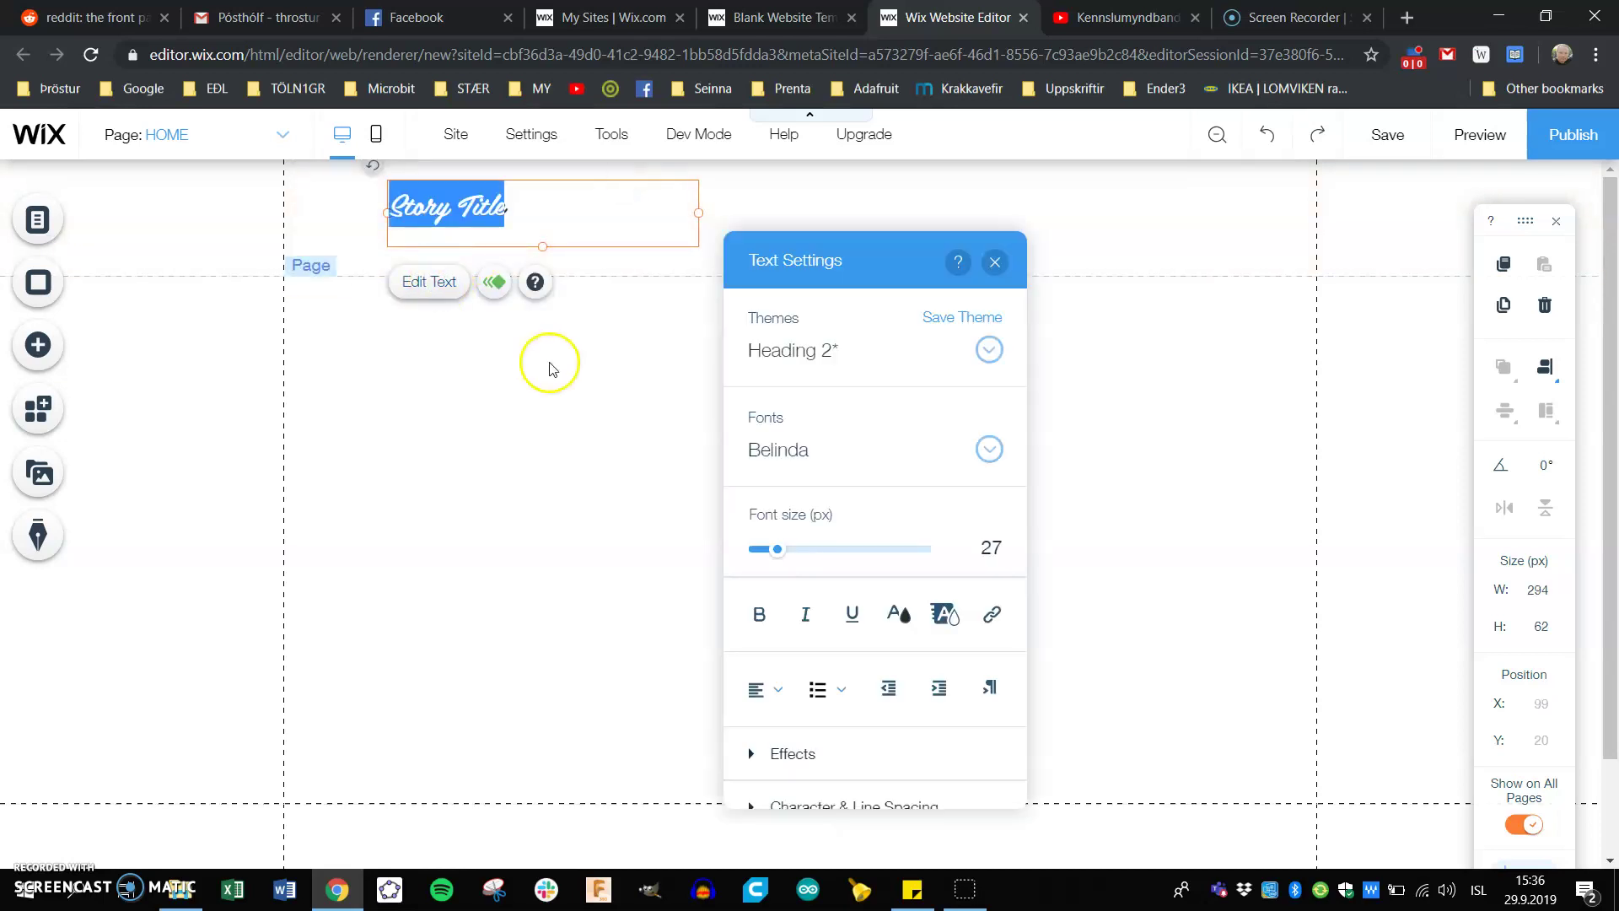
drag(776, 549, 793, 550)
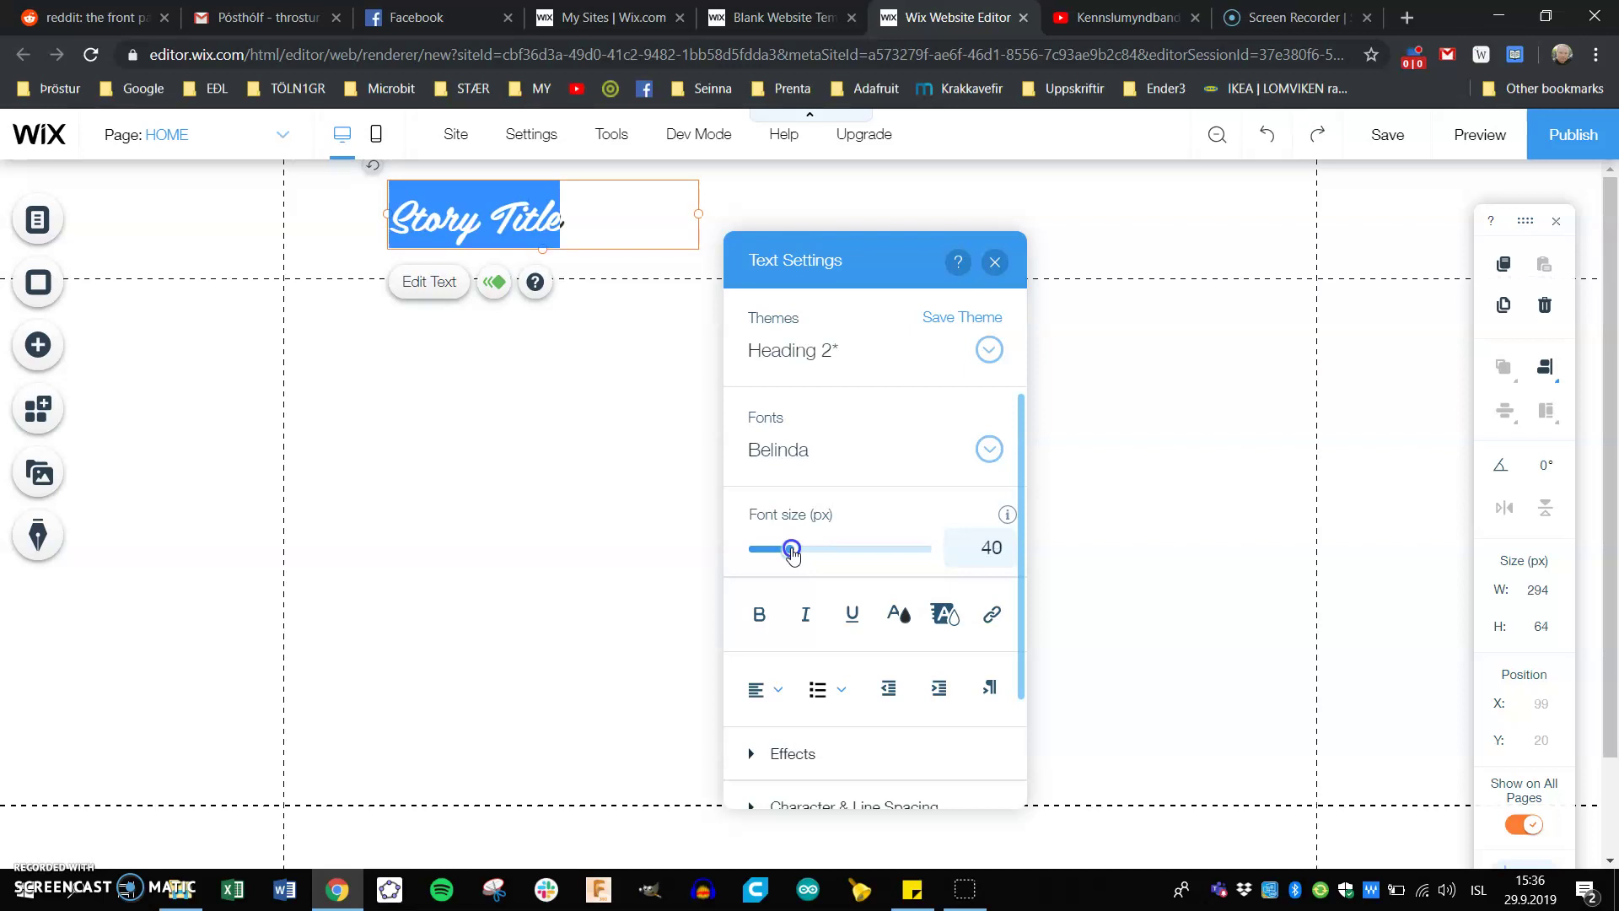
click(759, 614)
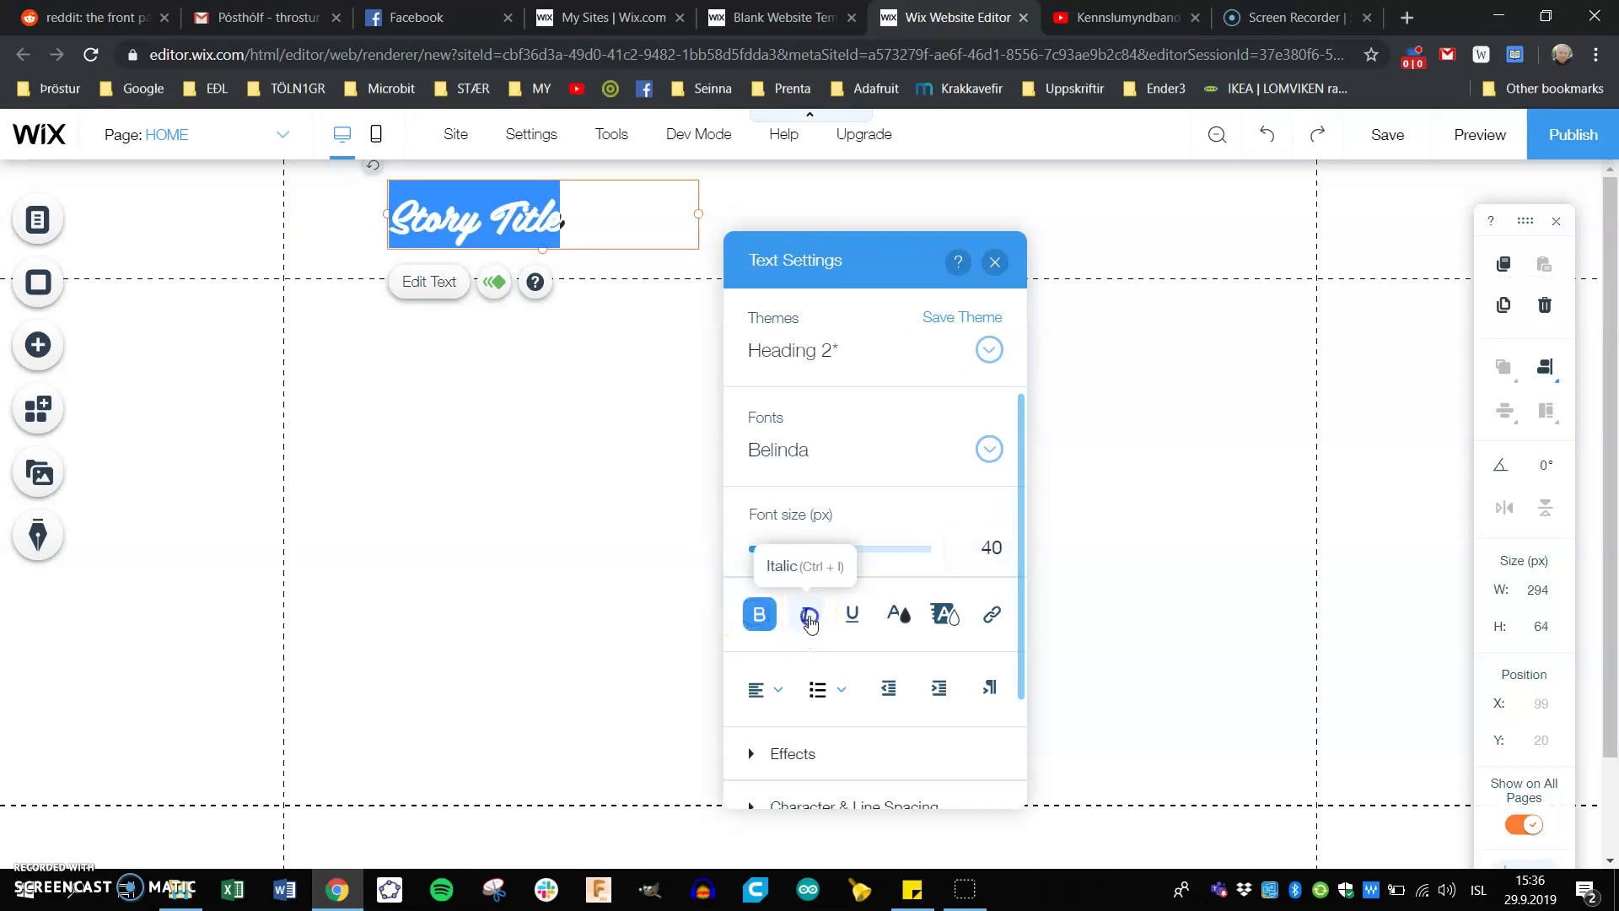
click(809, 616)
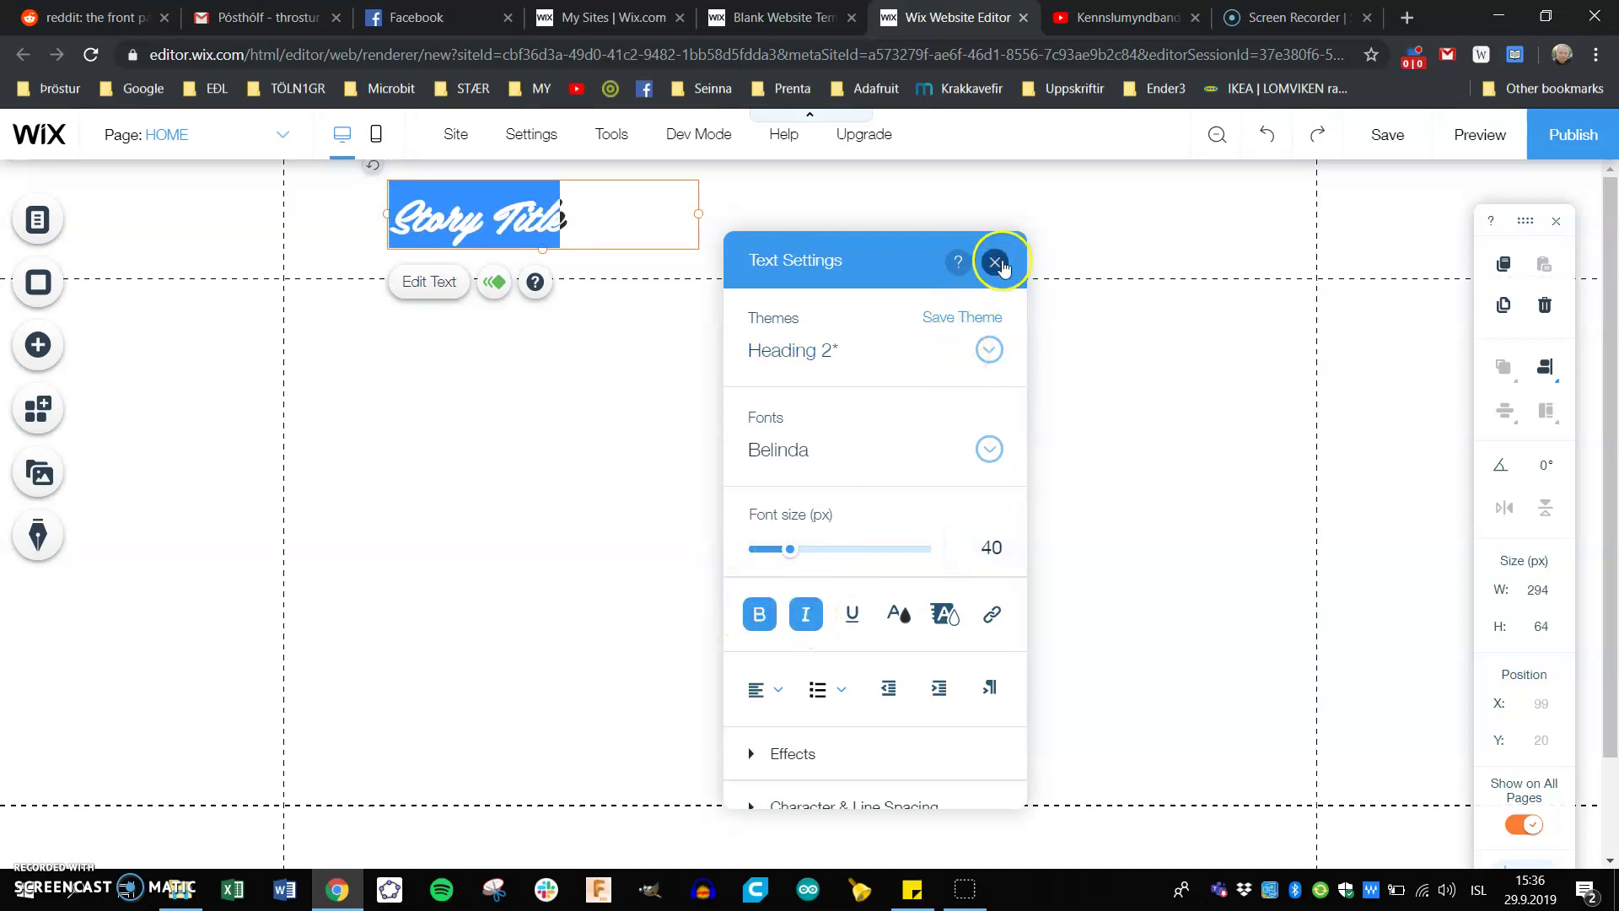
scroll(892, 531, down, 2)
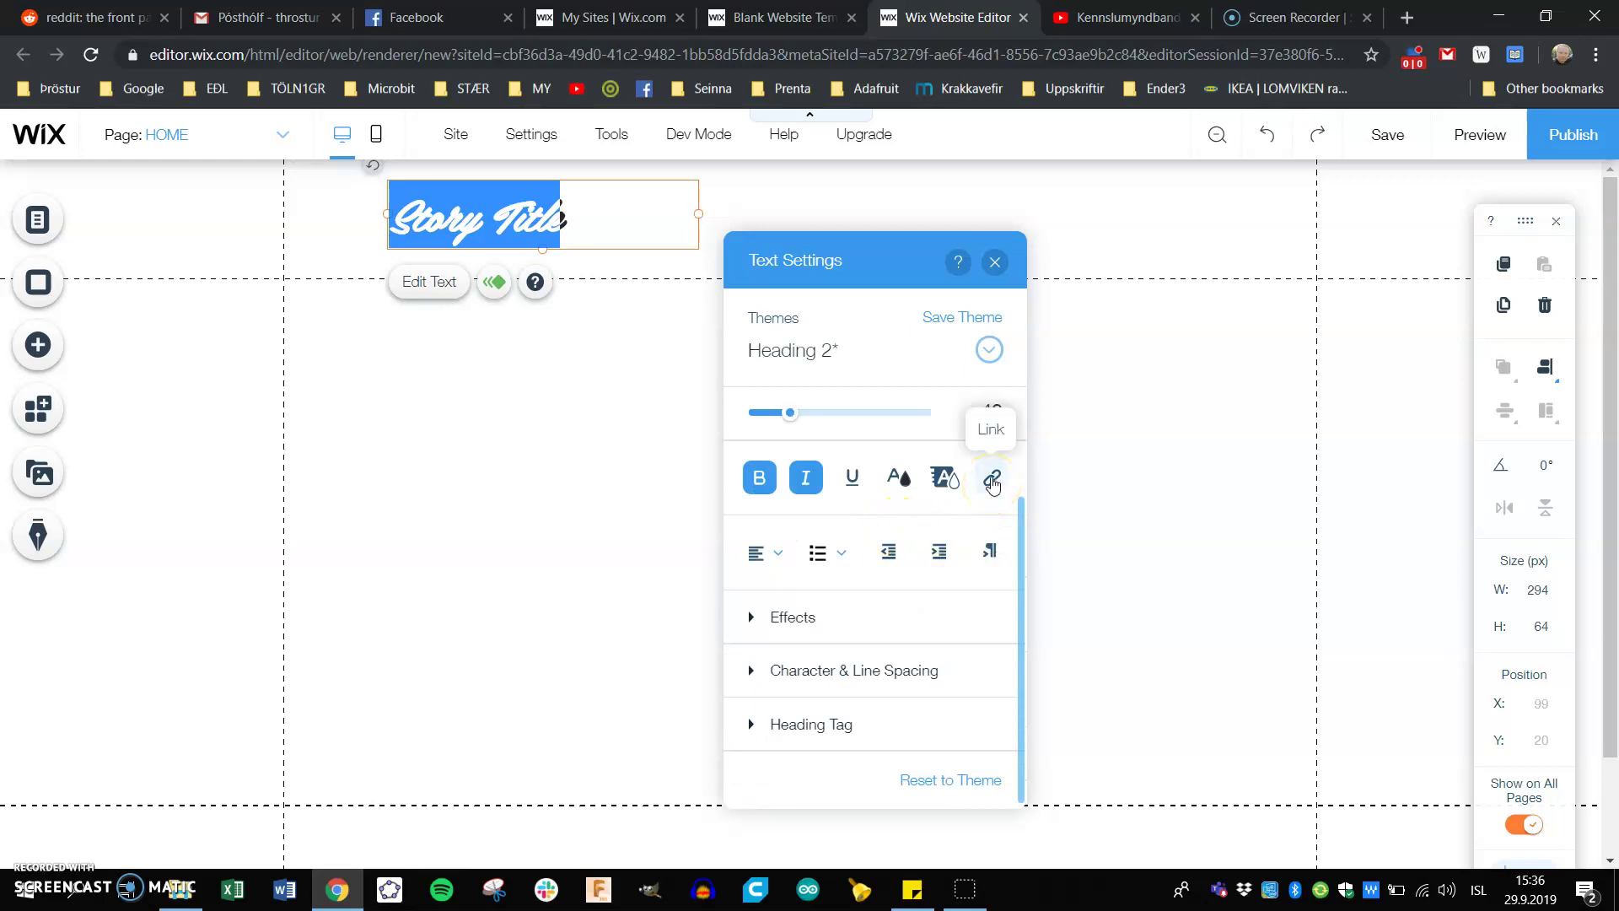
click(992, 479)
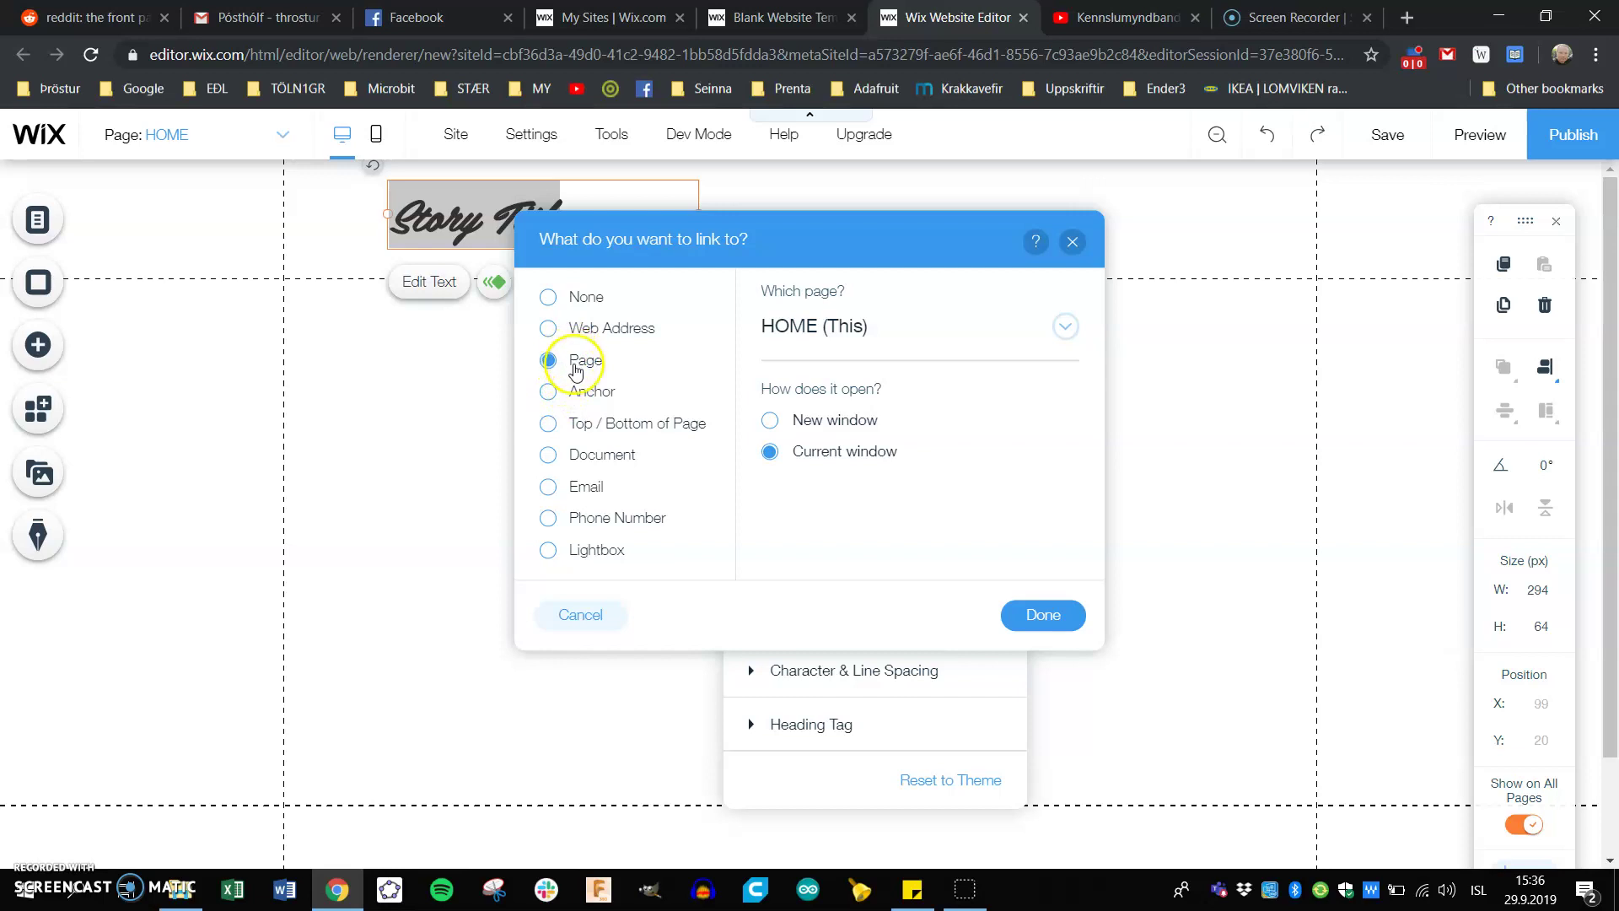
click(548, 332)
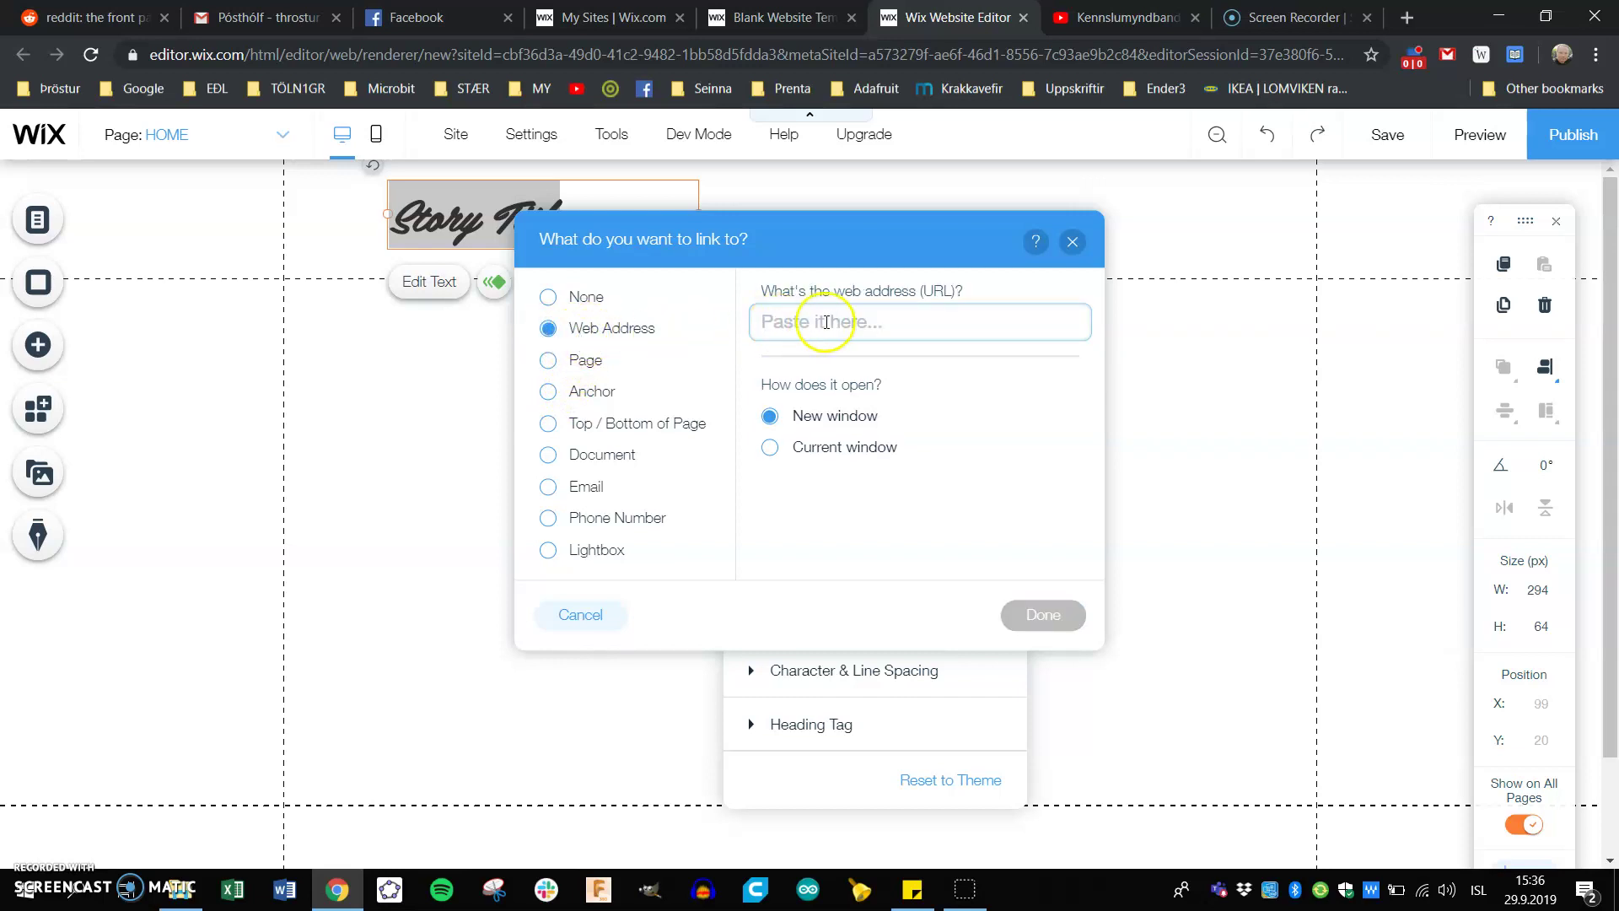
text(www.)
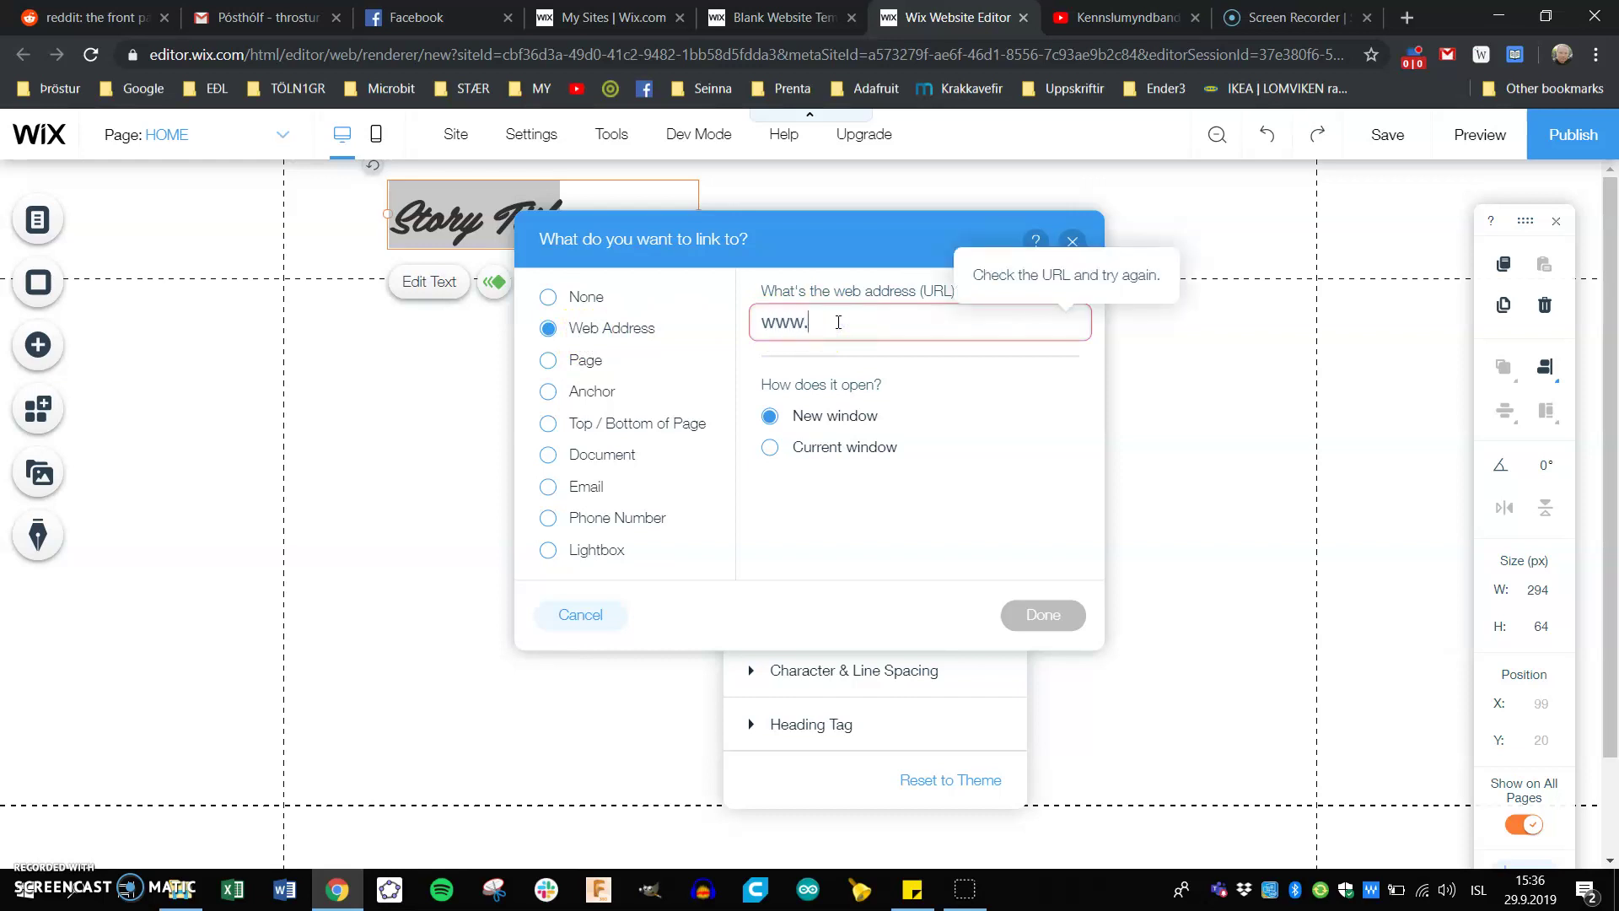
text(visir.is)
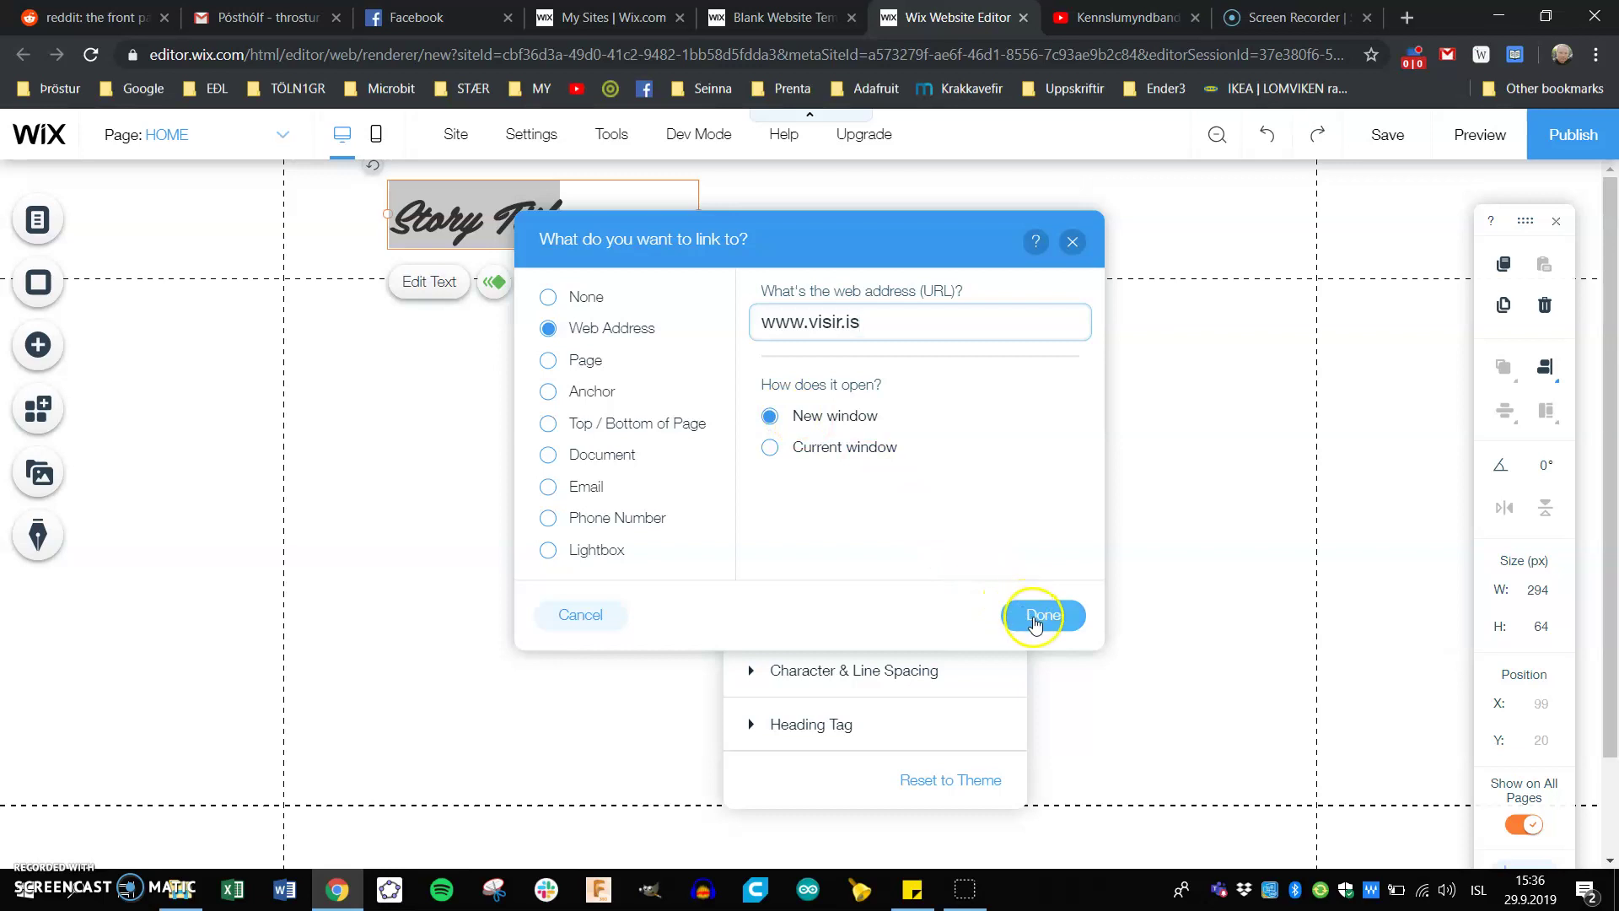
click(1036, 622)
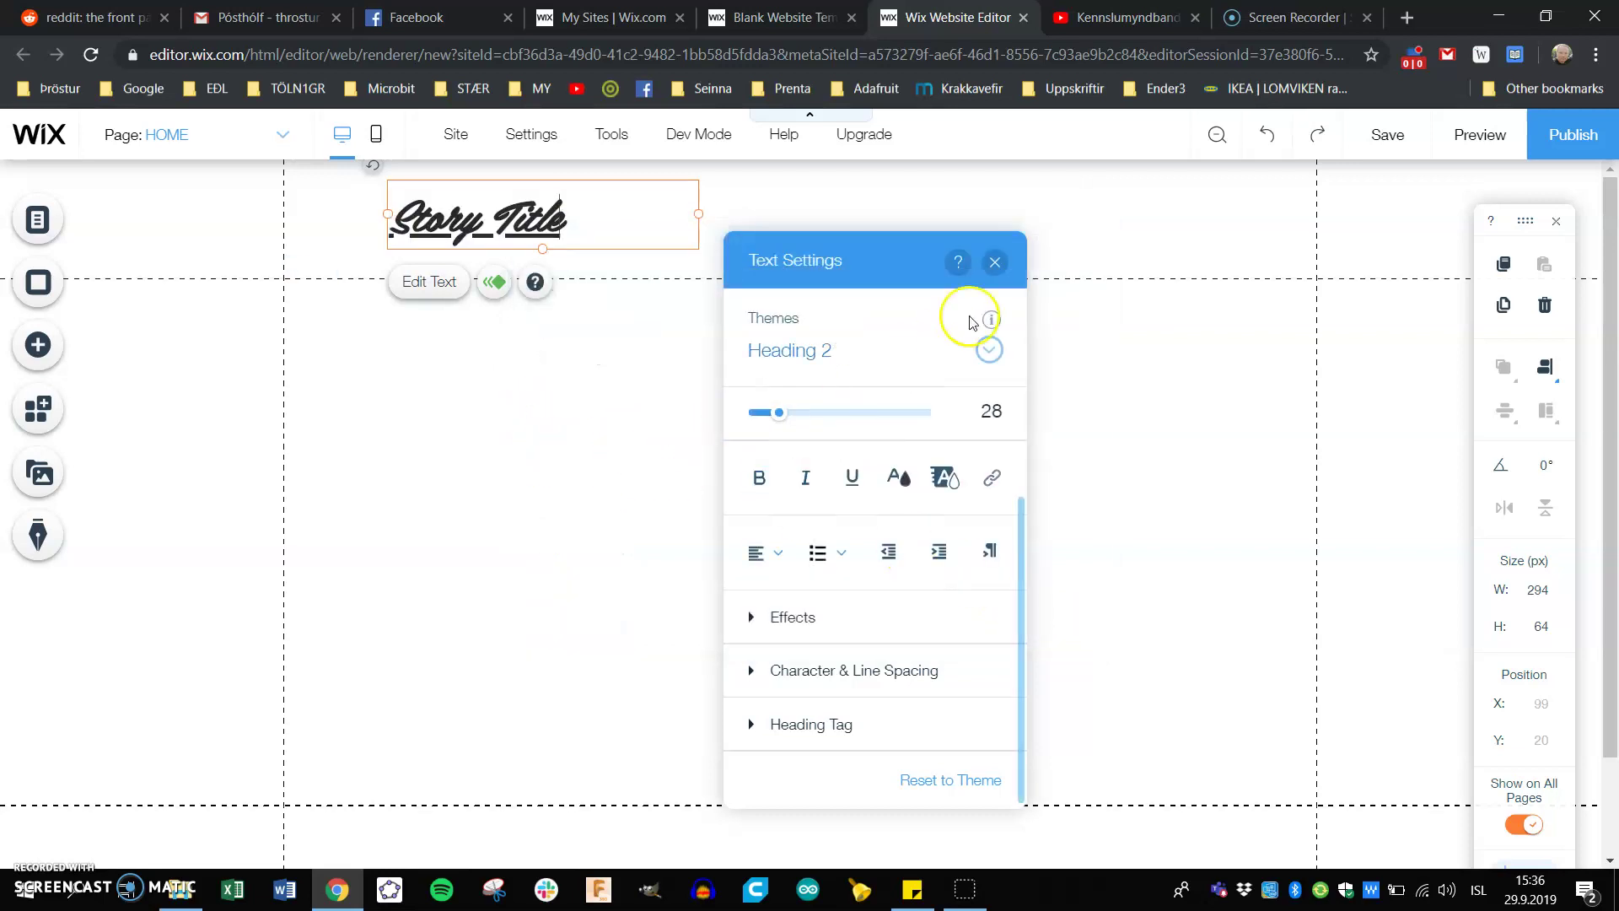
click(995, 262)
click(328, 494)
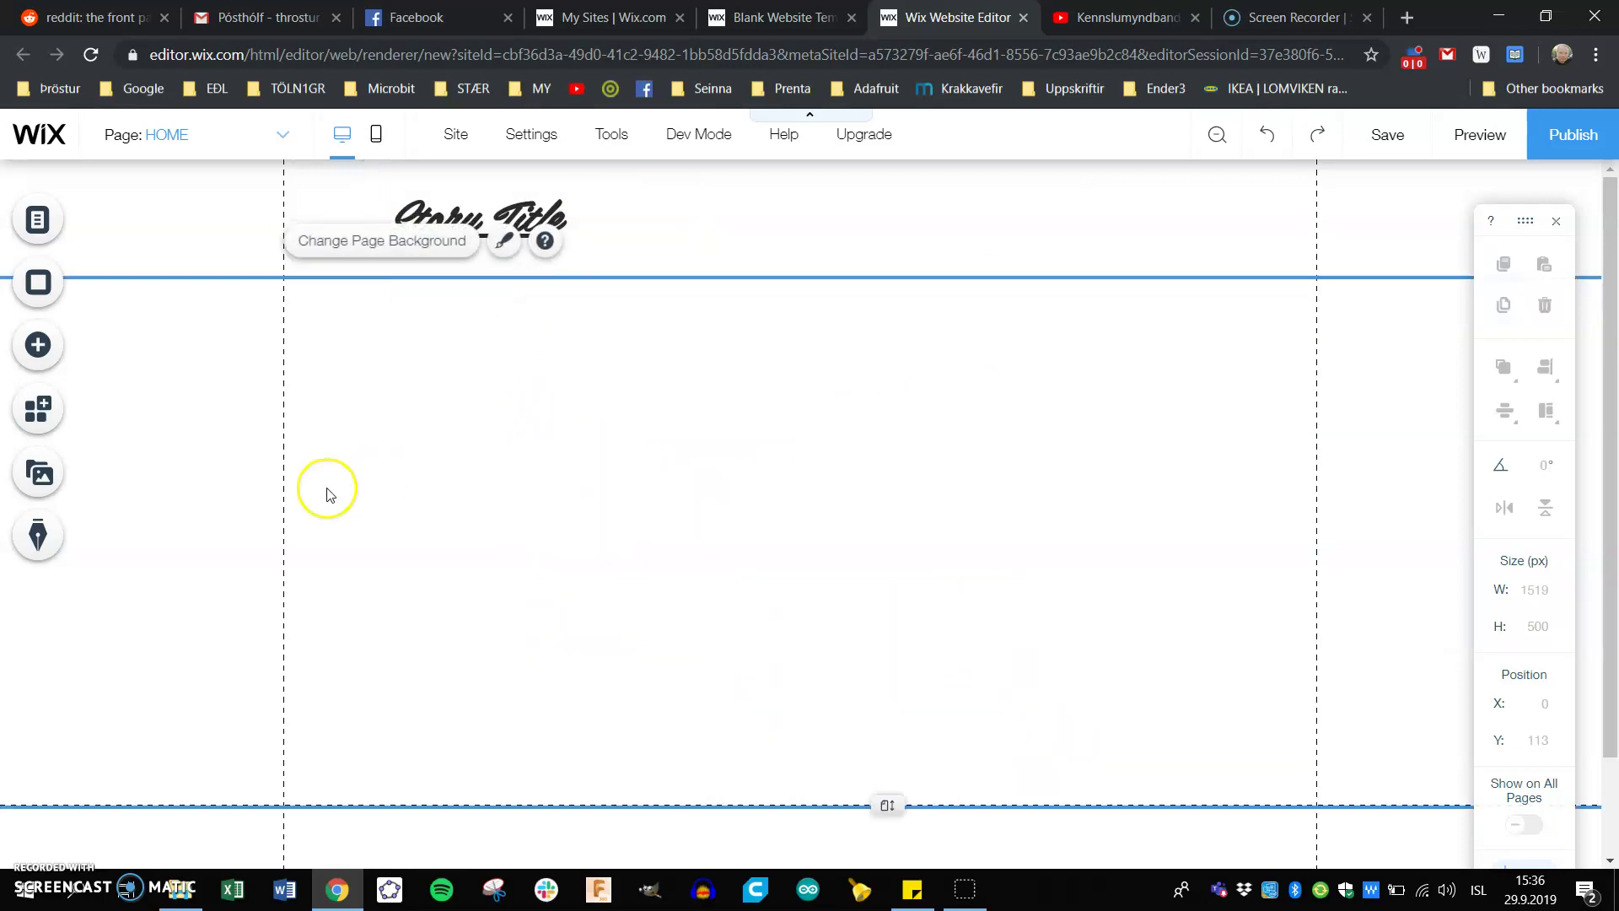
Add a themed paragraph text to the page body below the title, at about X 91, Y 184
click(36, 345)
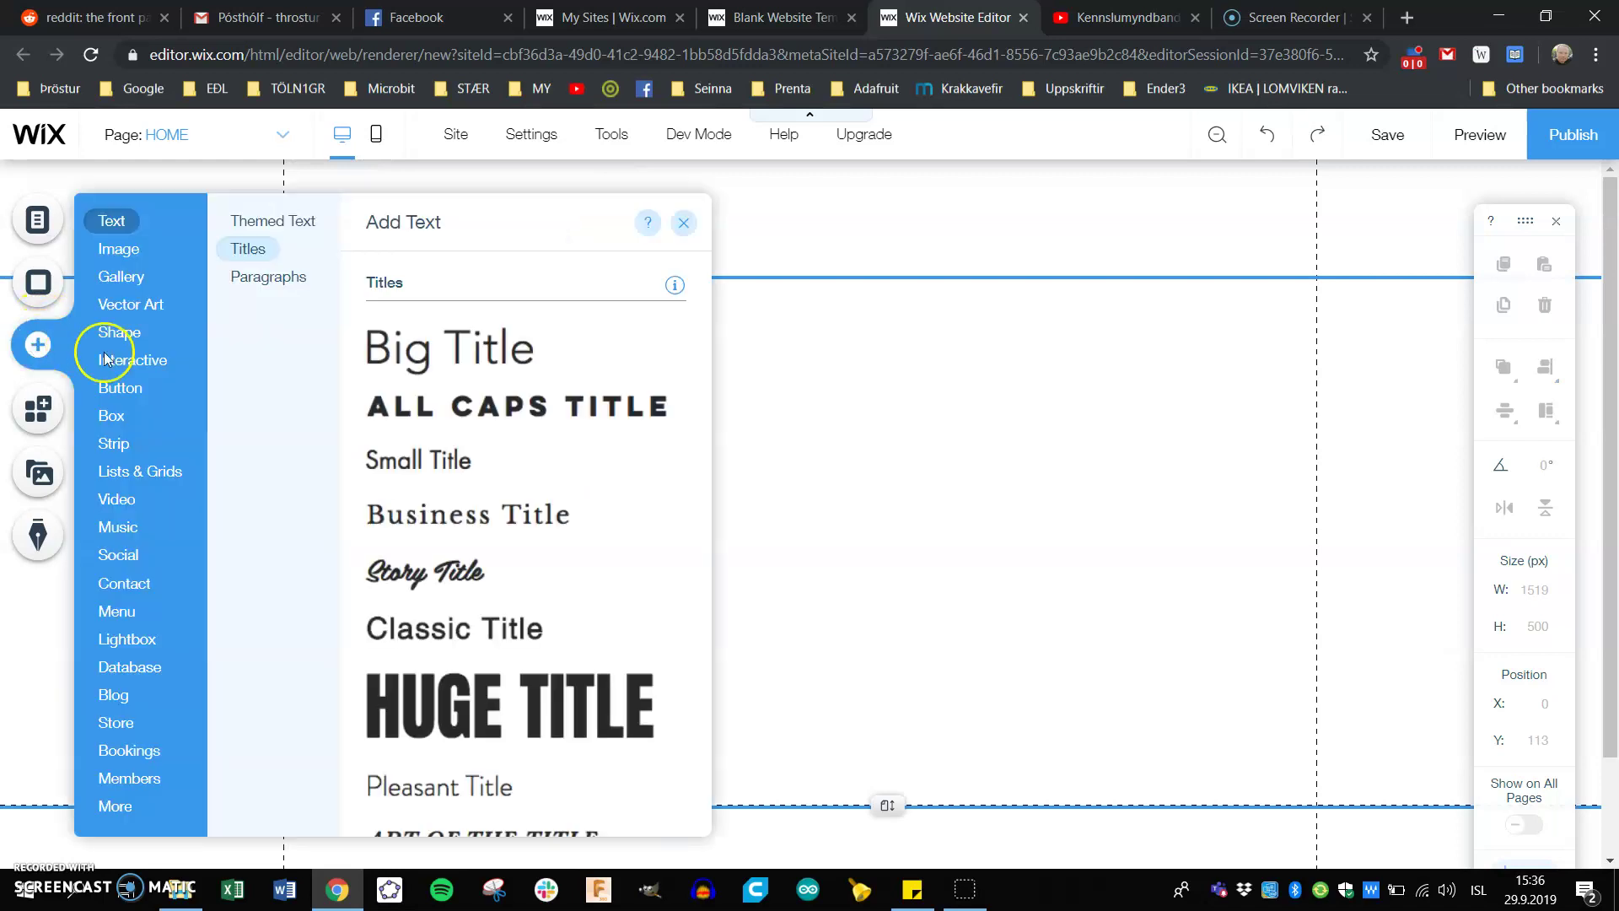
click(133, 359)
click(127, 220)
click(270, 221)
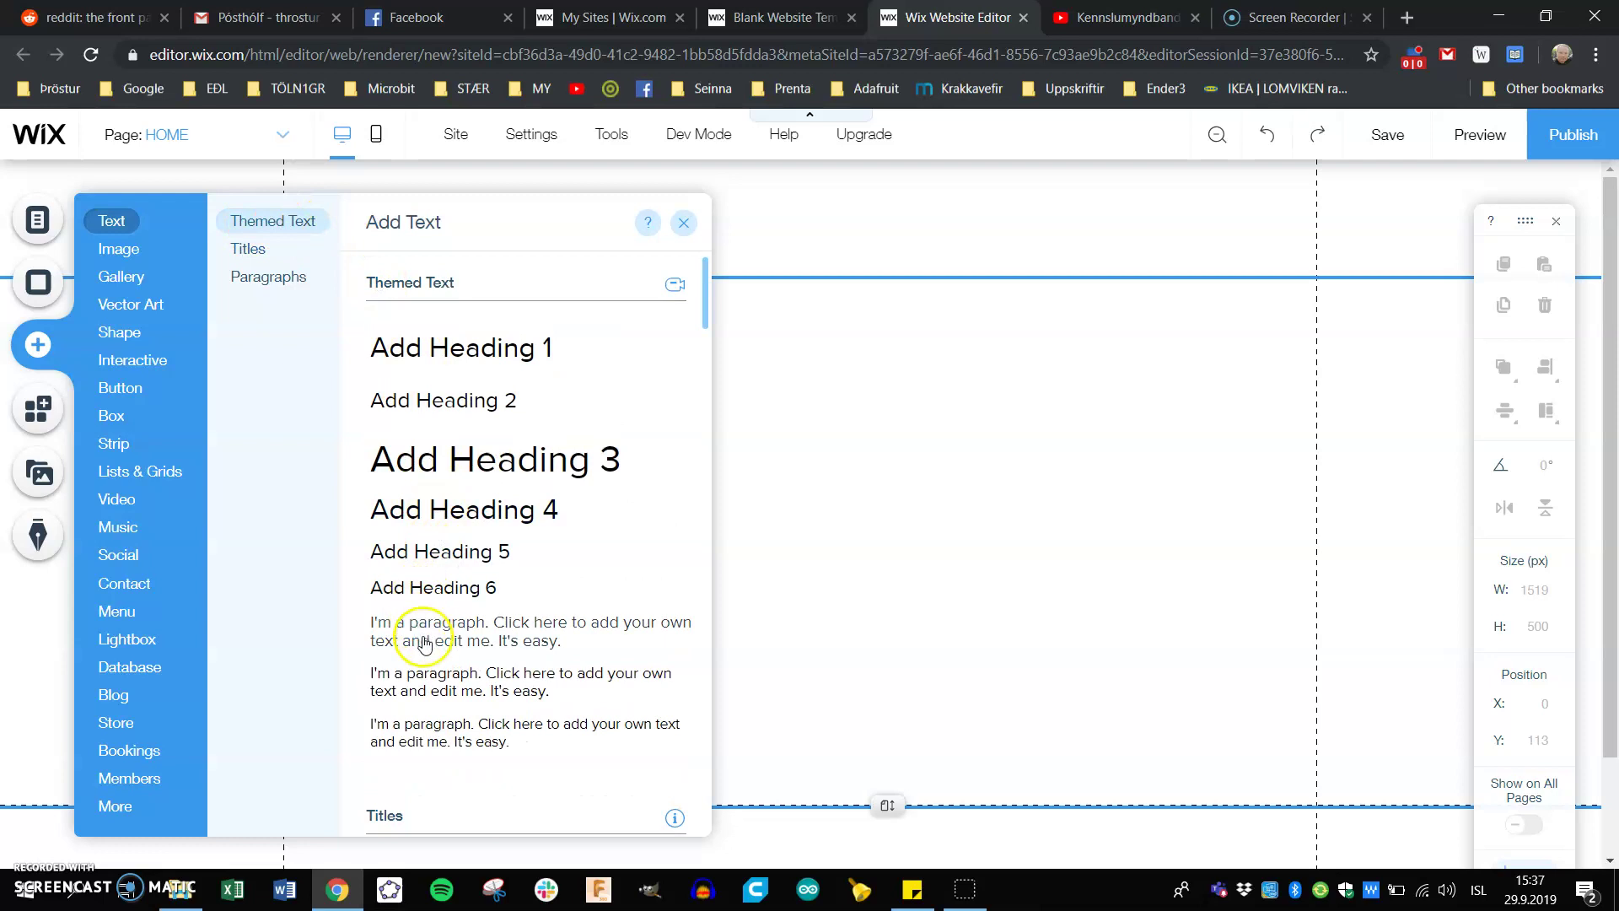
click(423, 628)
drag(733, 533, 389, 336)
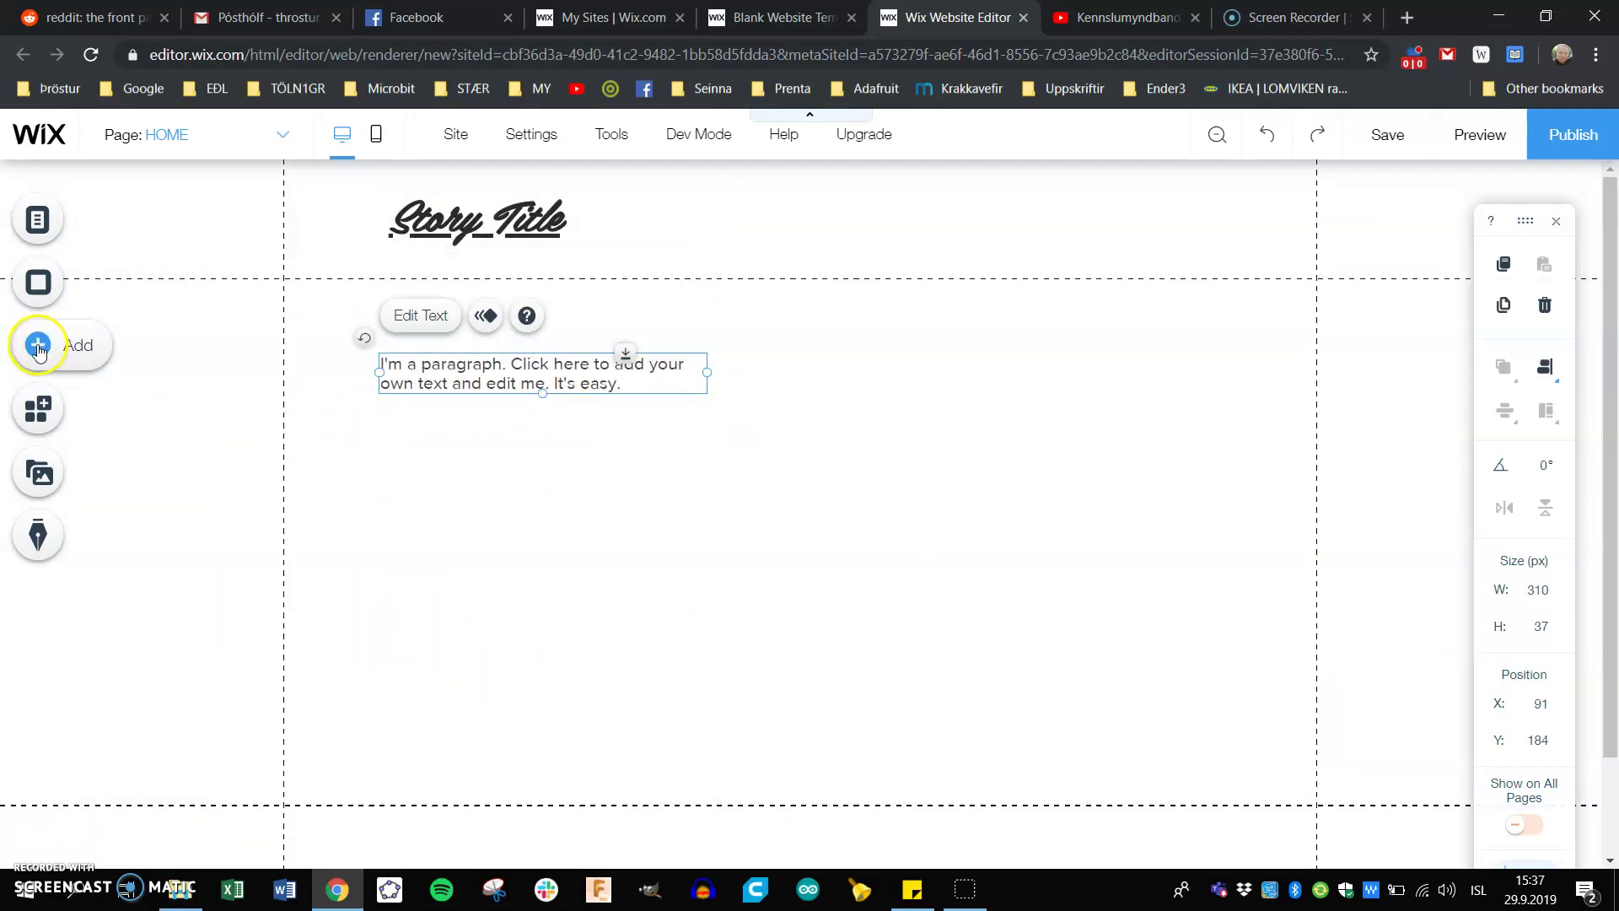
Upload the hlaupahjól image from the computer's Desktop folder to the site files
click(38, 346)
click(125, 275)
click(119, 249)
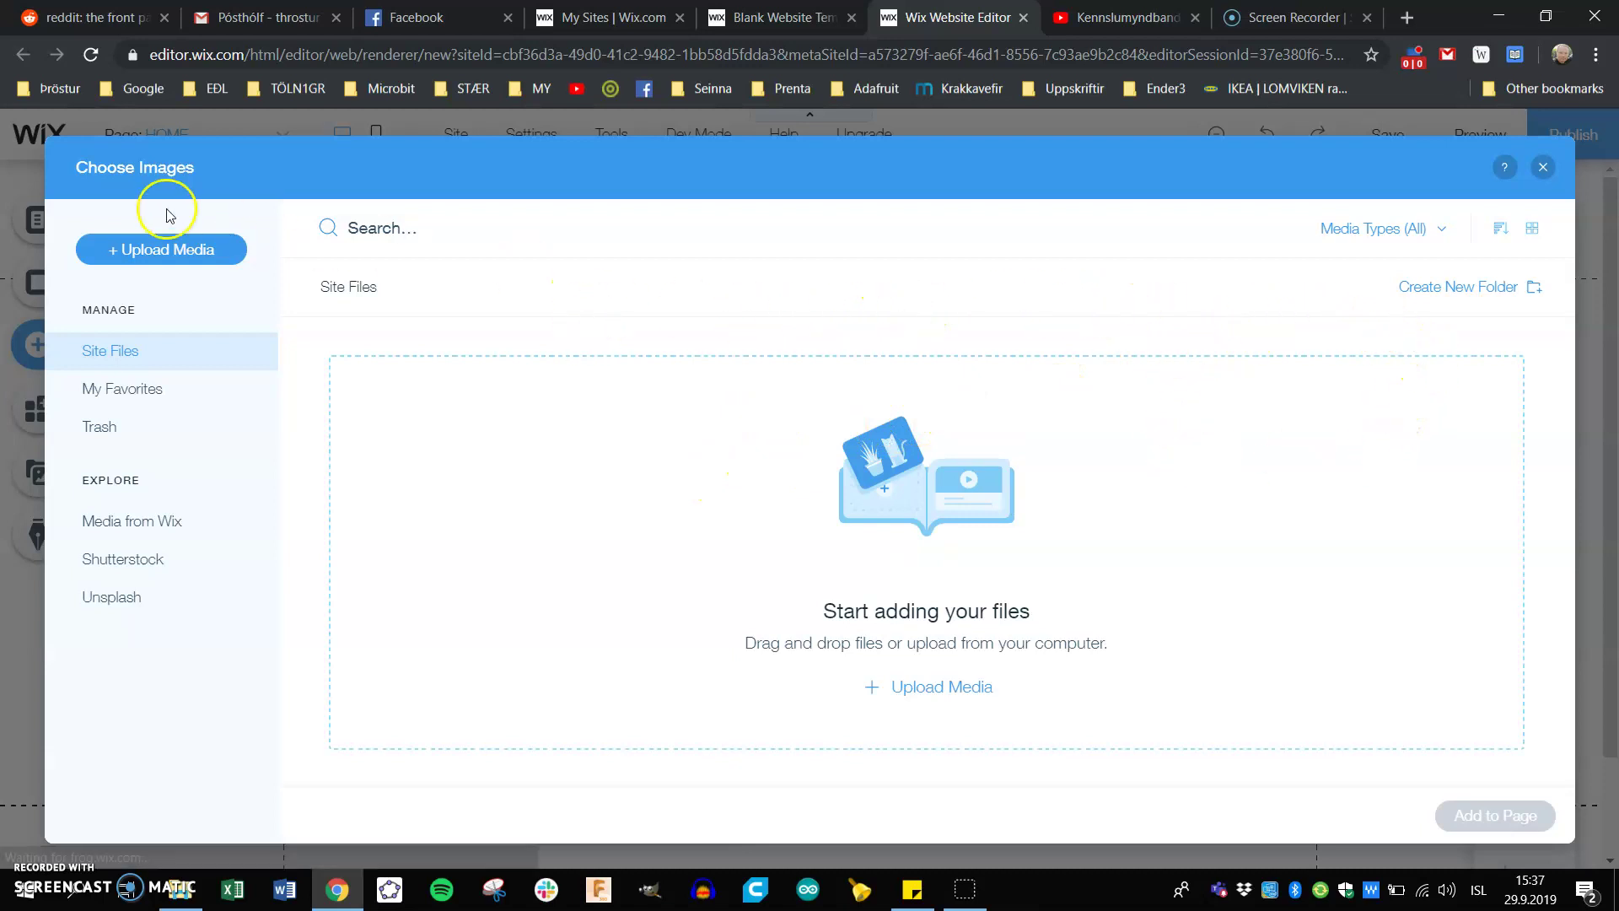
click(143, 253)
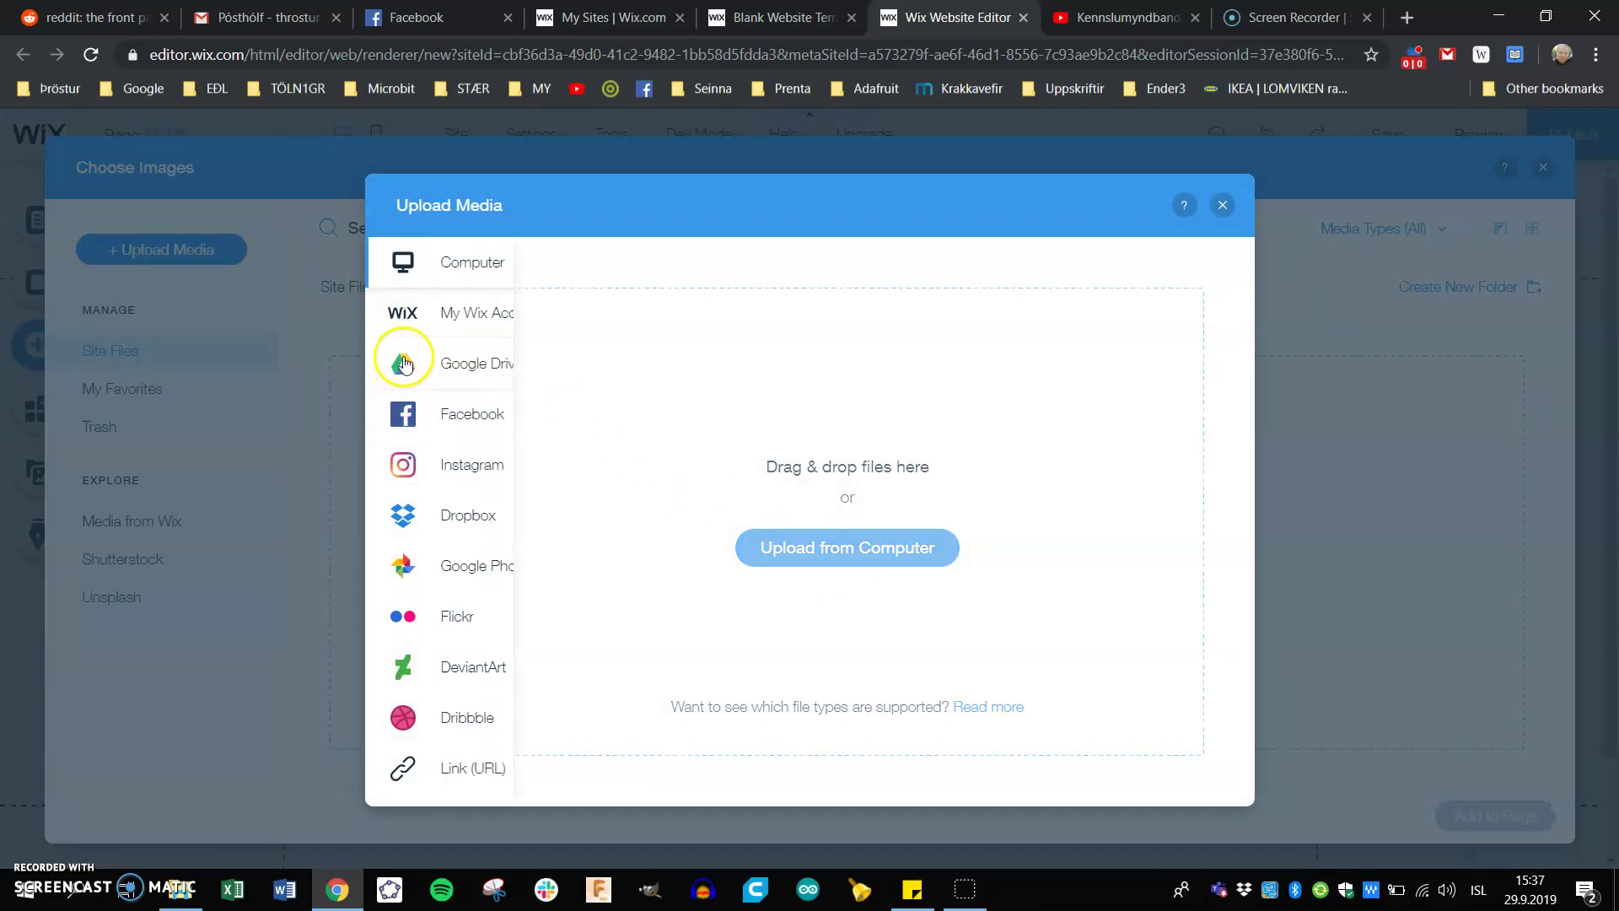
click(840, 554)
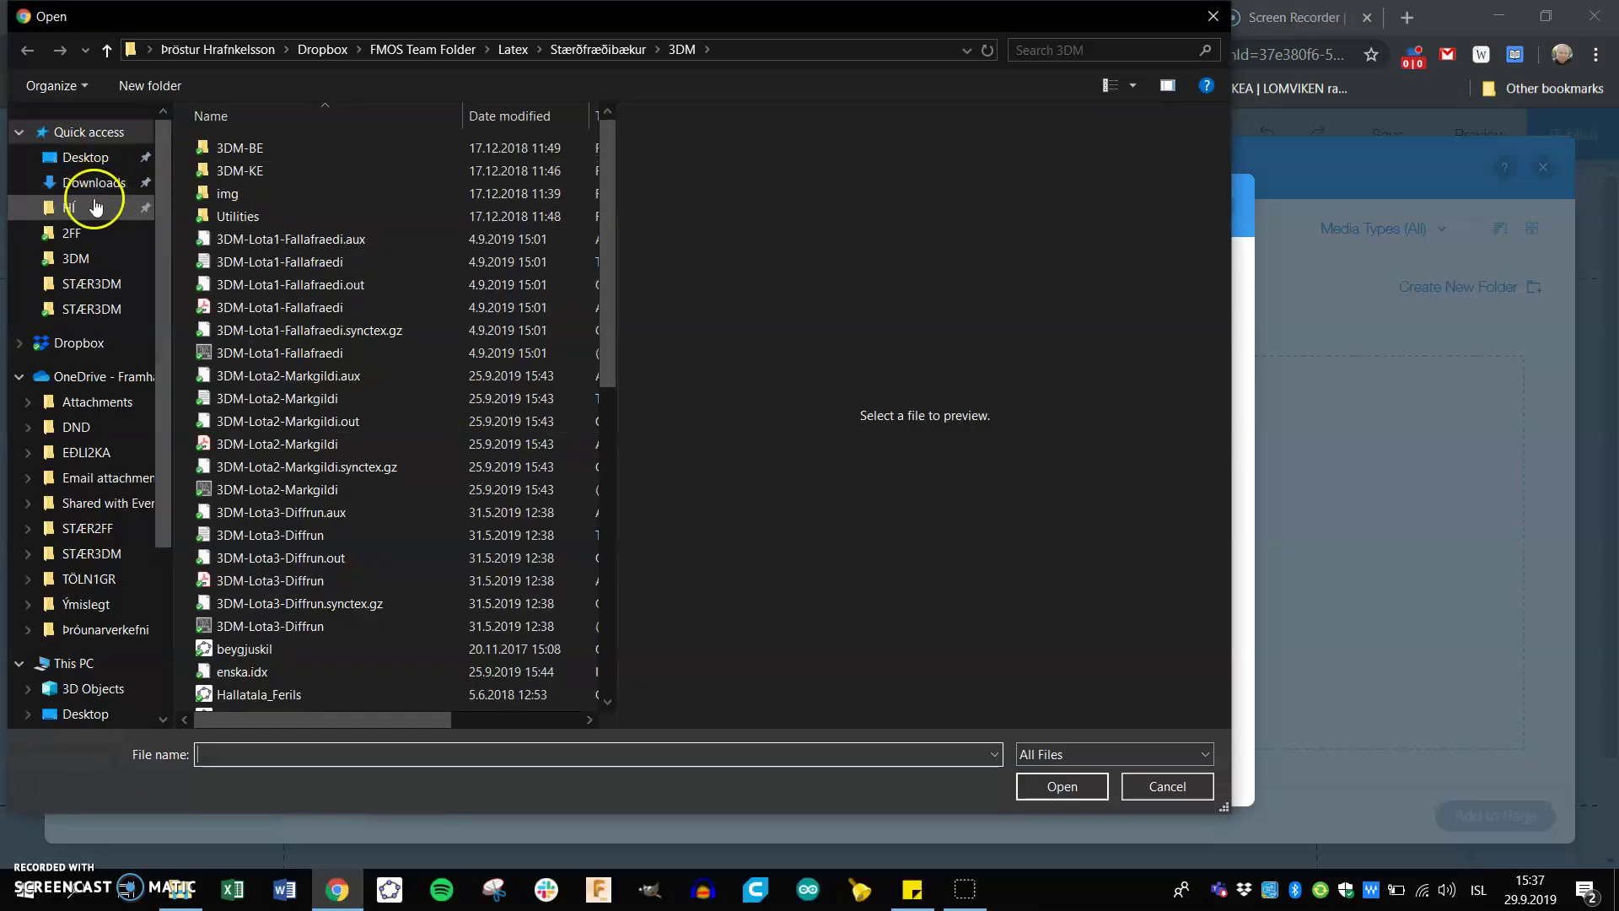
click(85, 158)
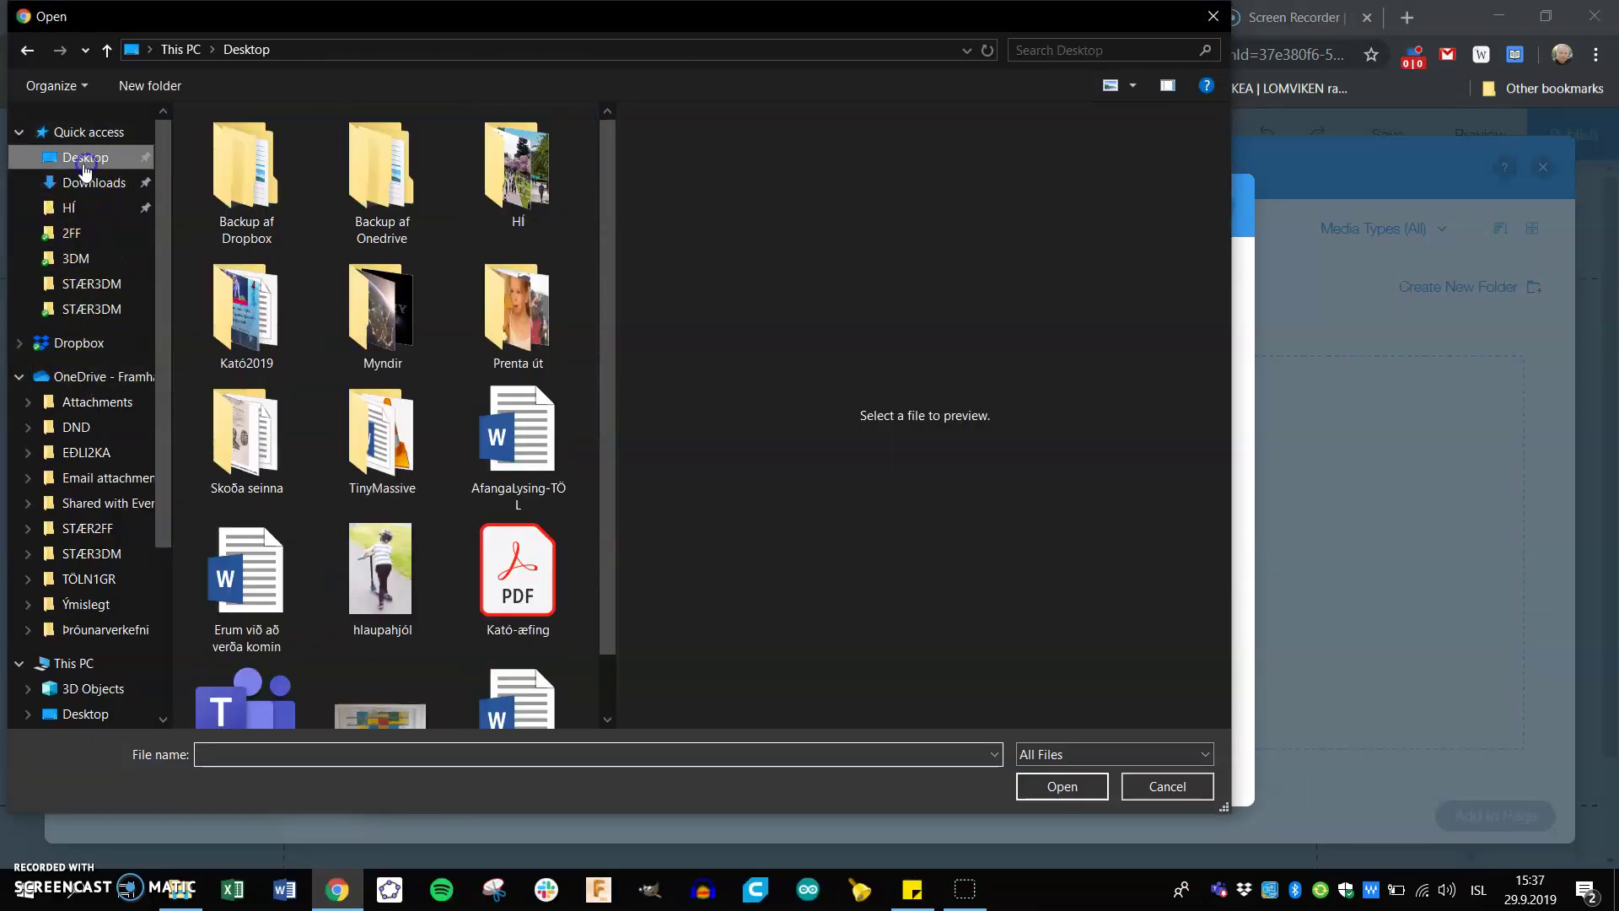
scroll(337, 362, down, 1)
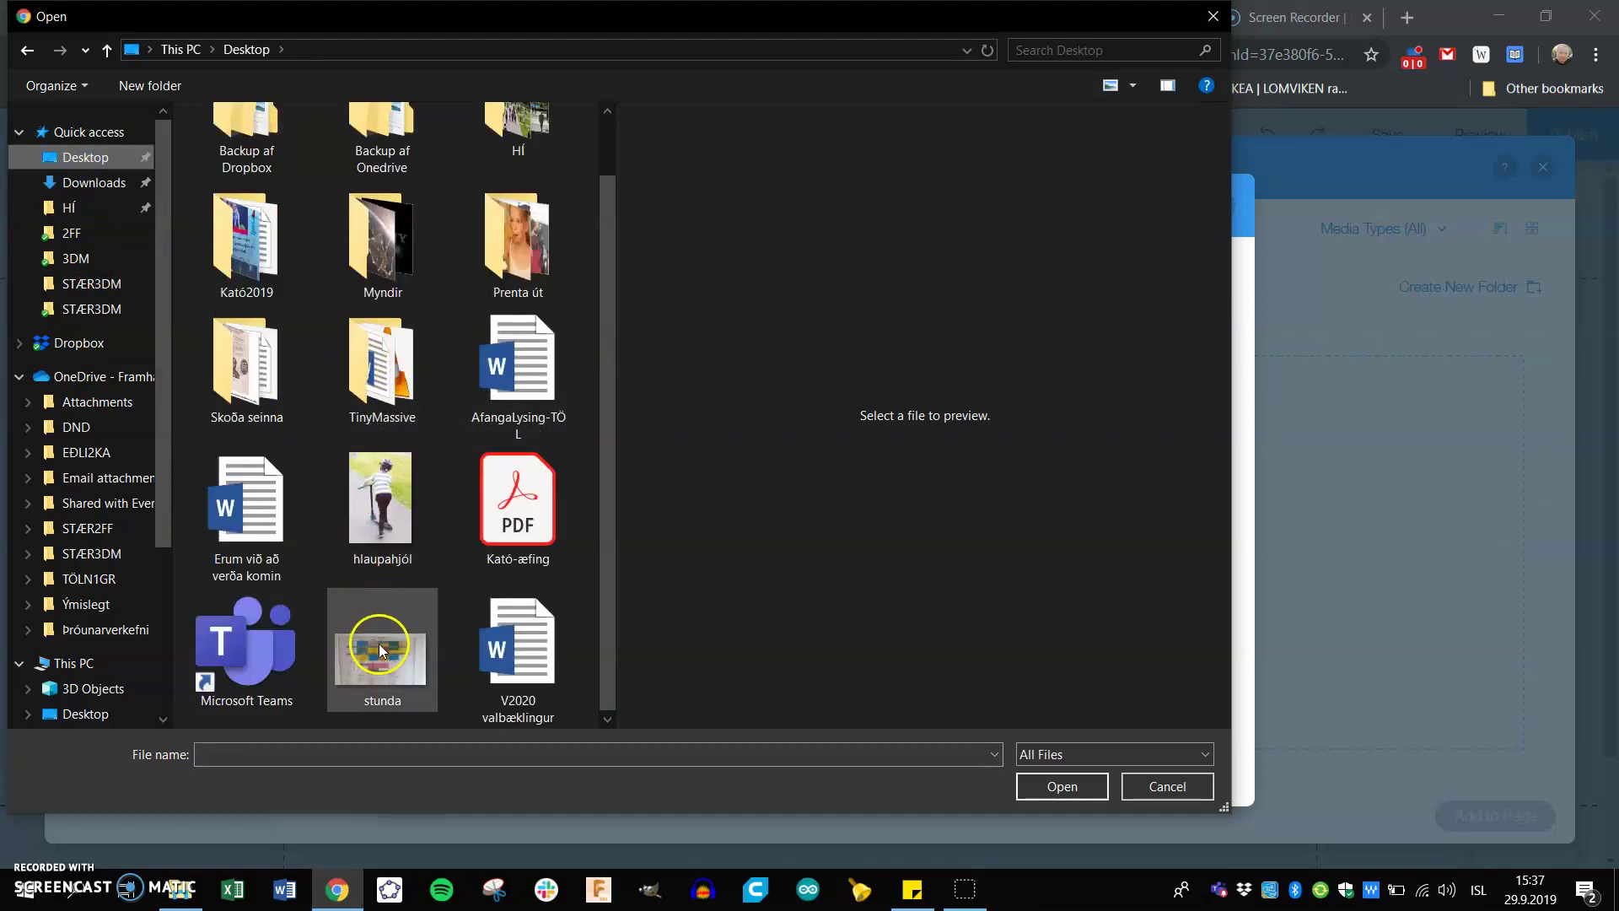
click(382, 525)
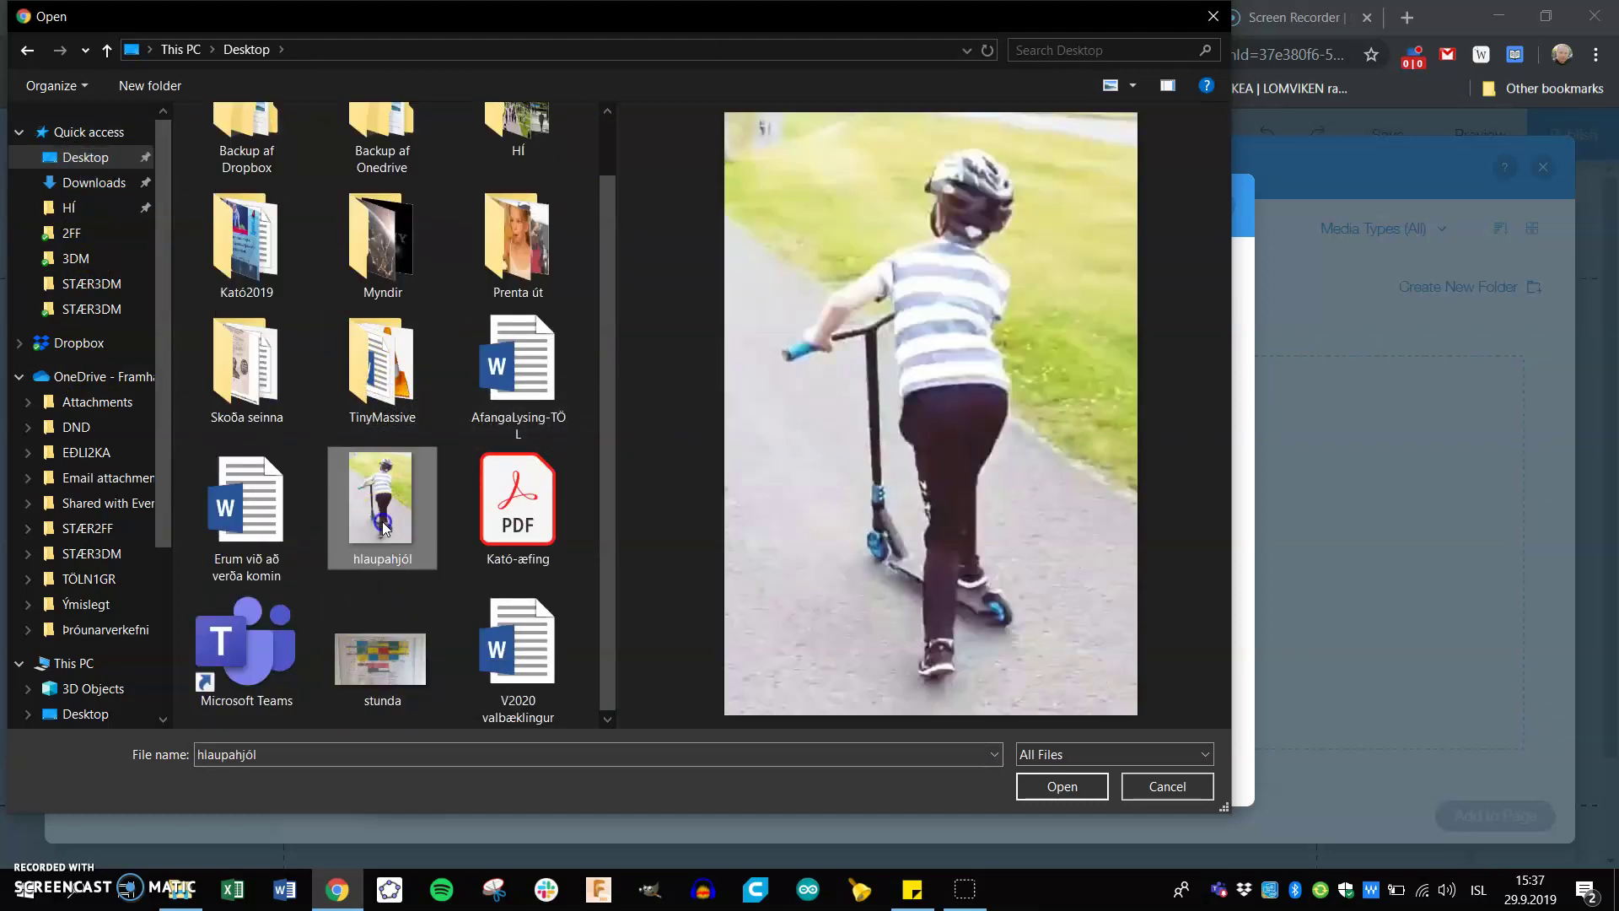
click(1045, 787)
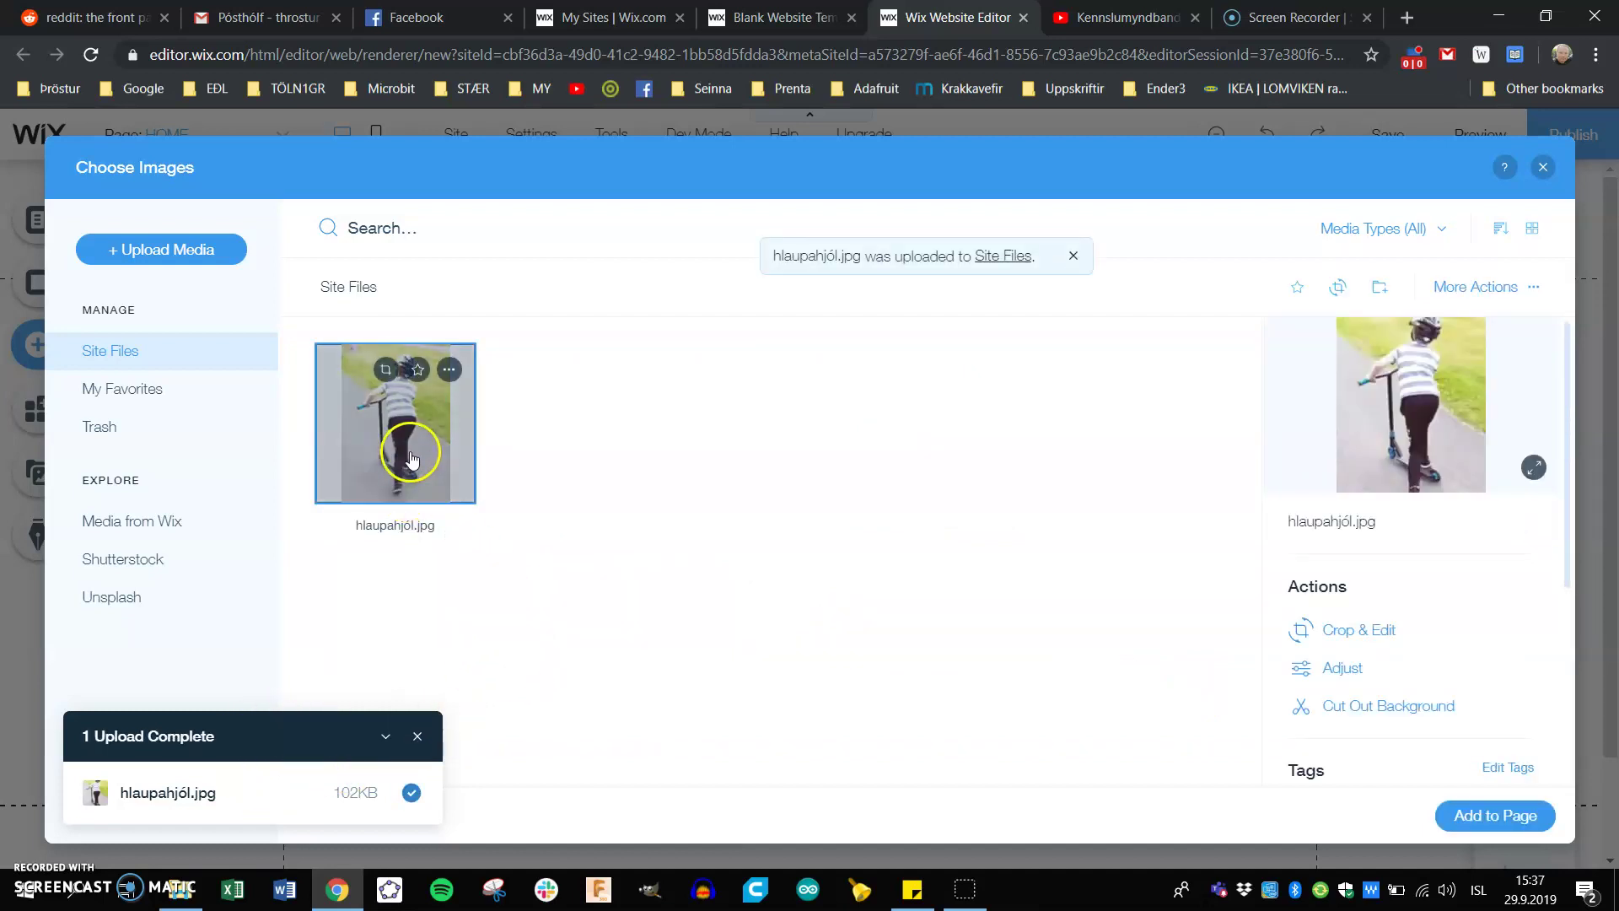
Add the hlaupahjól image to the page, shrink it to about 257 by 370 px and place it beside the paragraph at about X 584, Y 178
click(1491, 814)
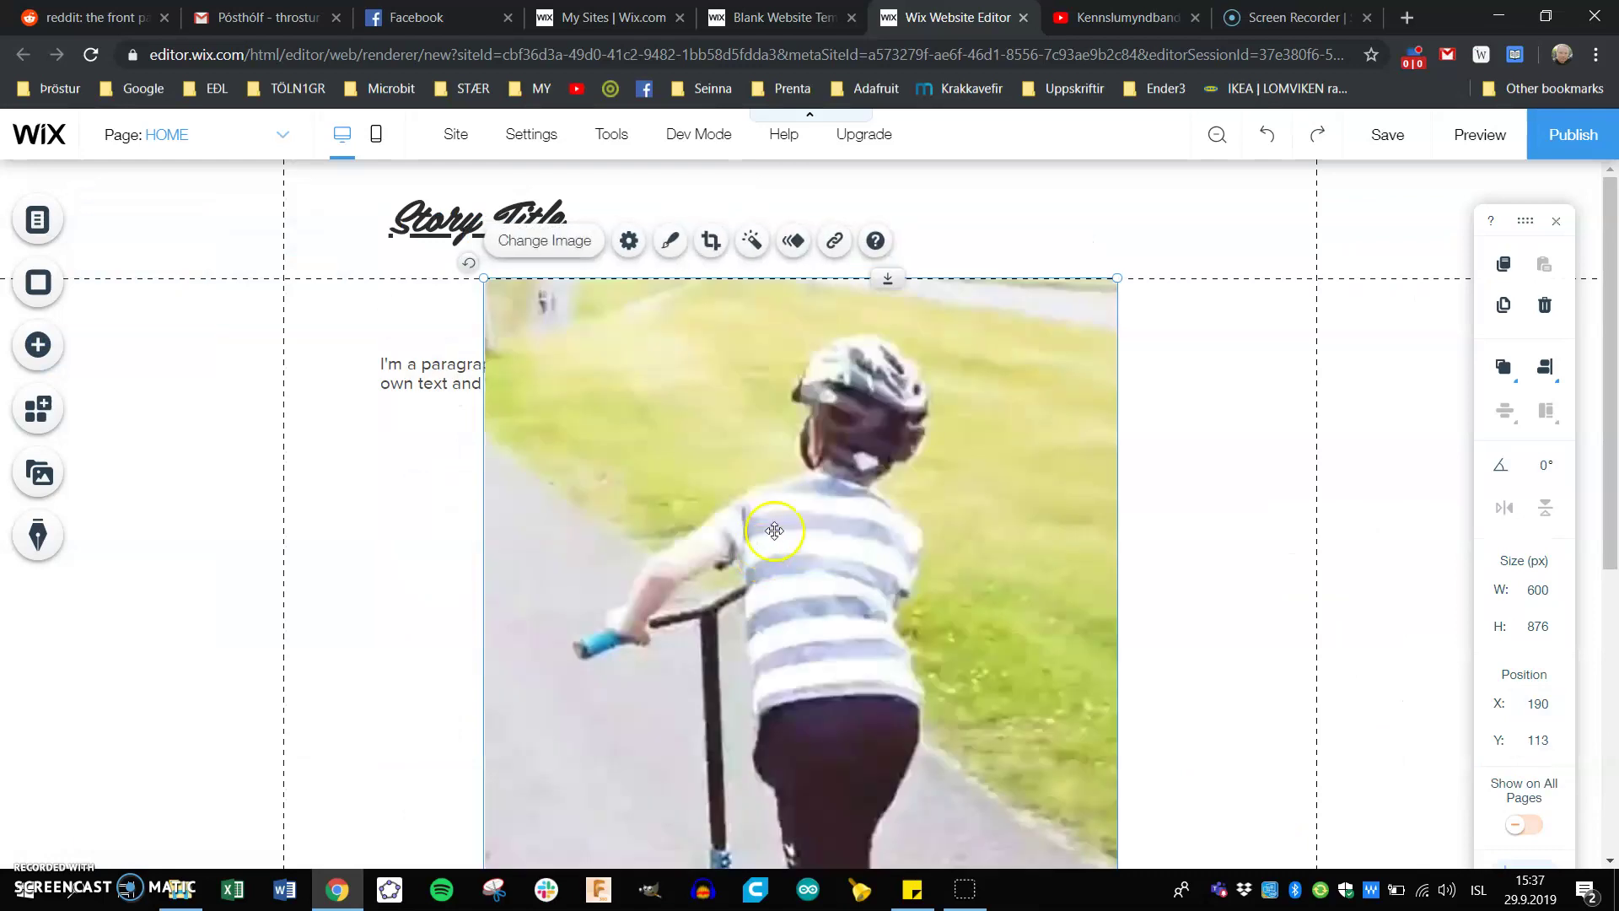
drag(486, 282, 874, 444)
drag(944, 523, 969, 480)
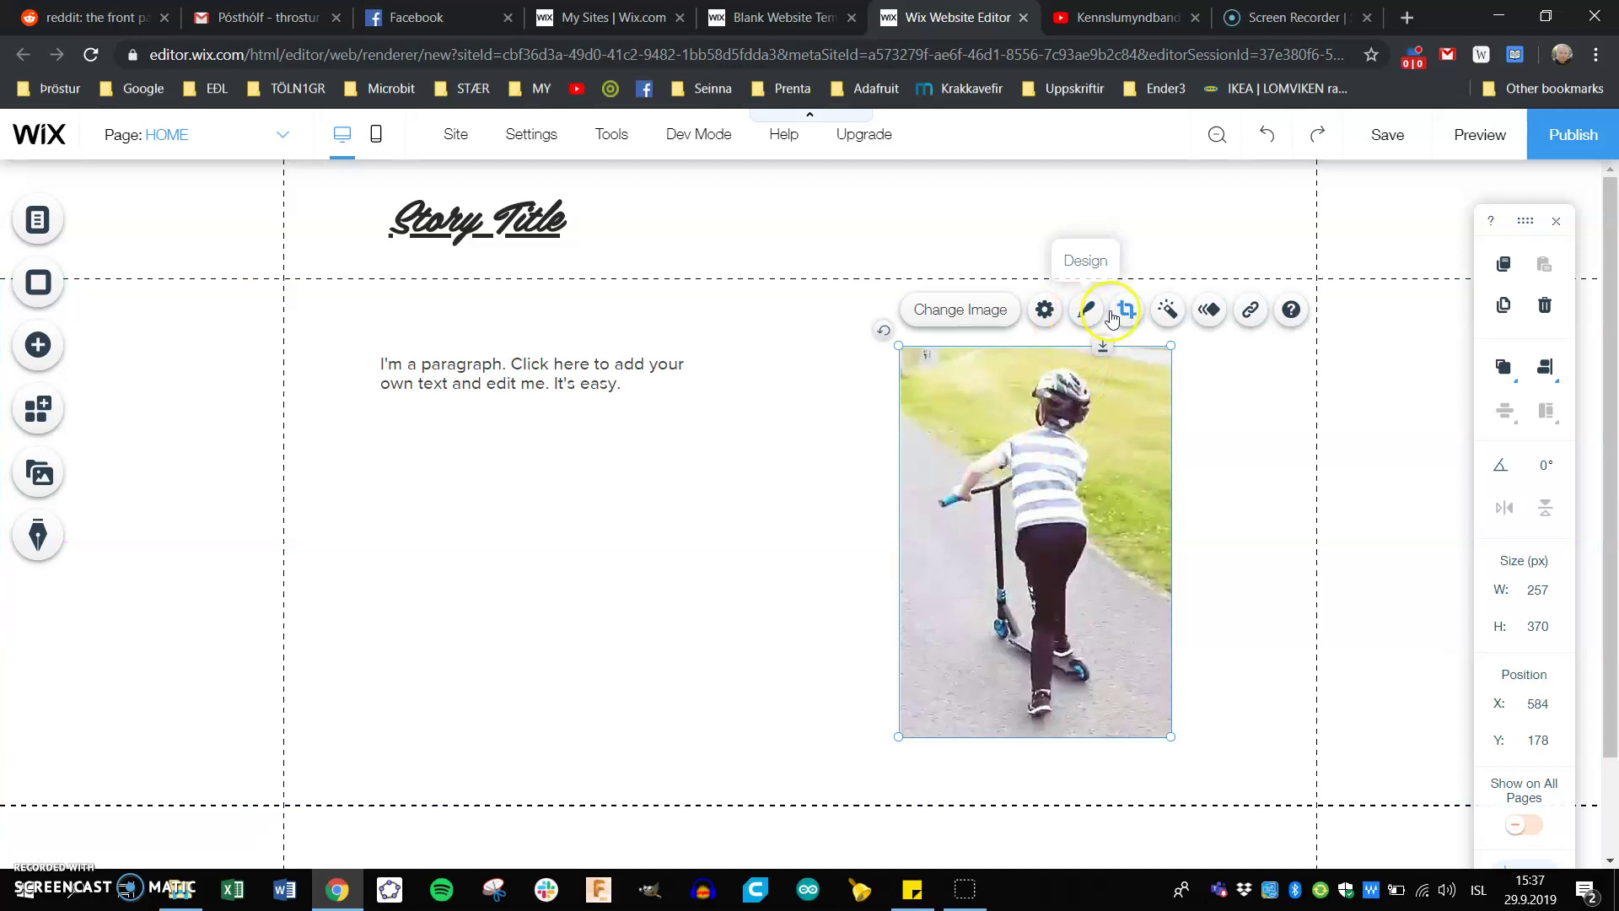
Give the hlaupahjól image the Expand-In animation, close the animation settings and deselect the image
click(1171, 312)
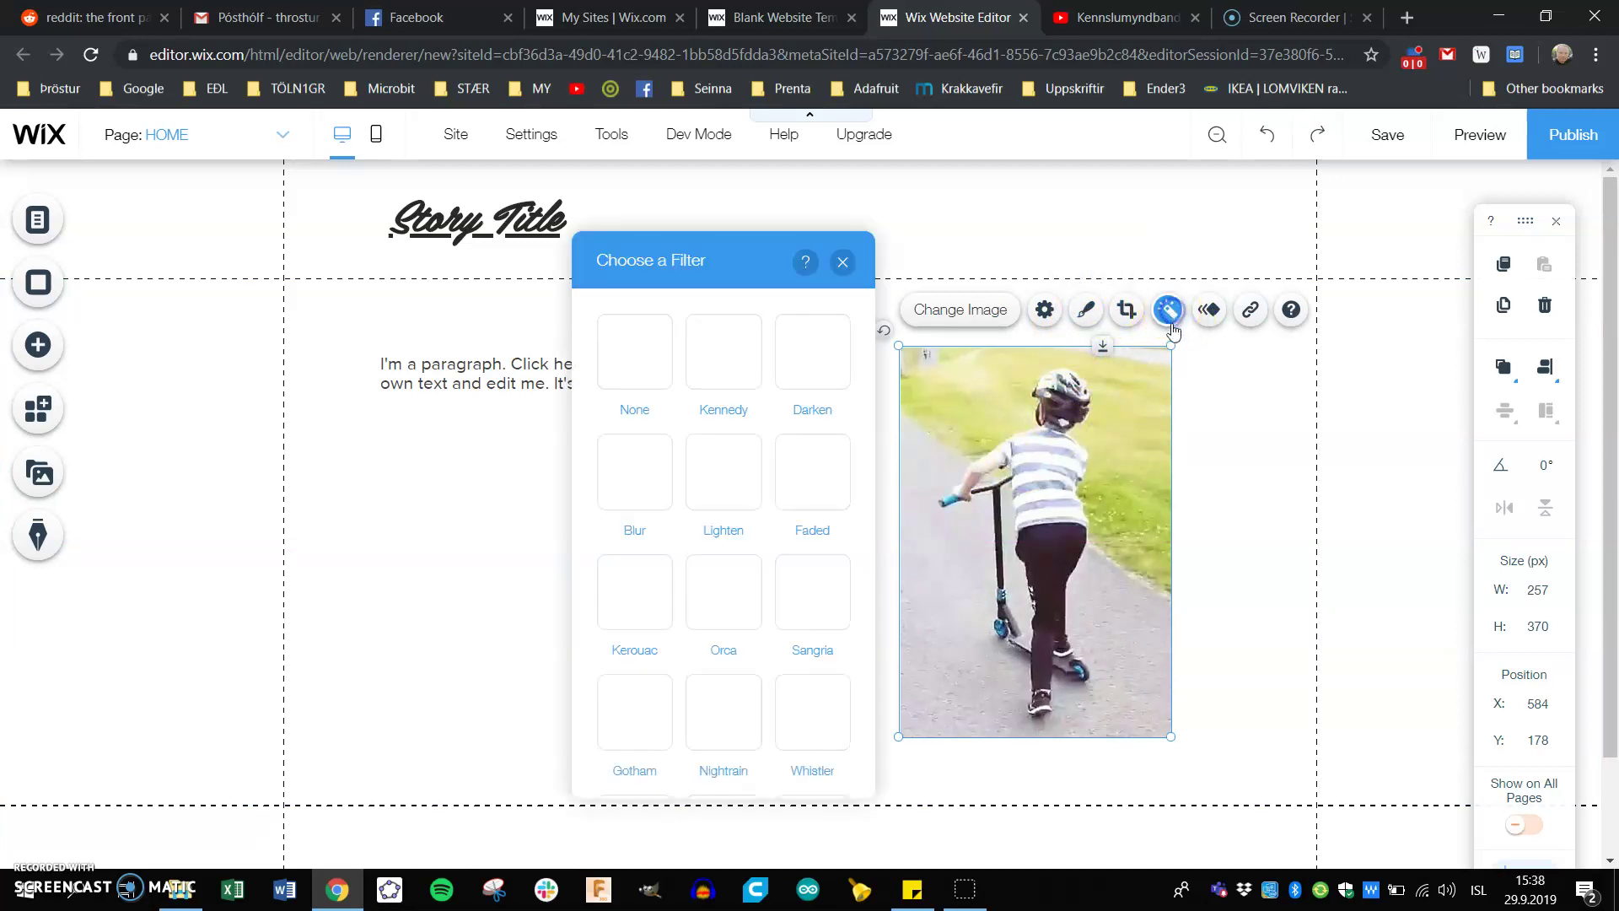
click(842, 262)
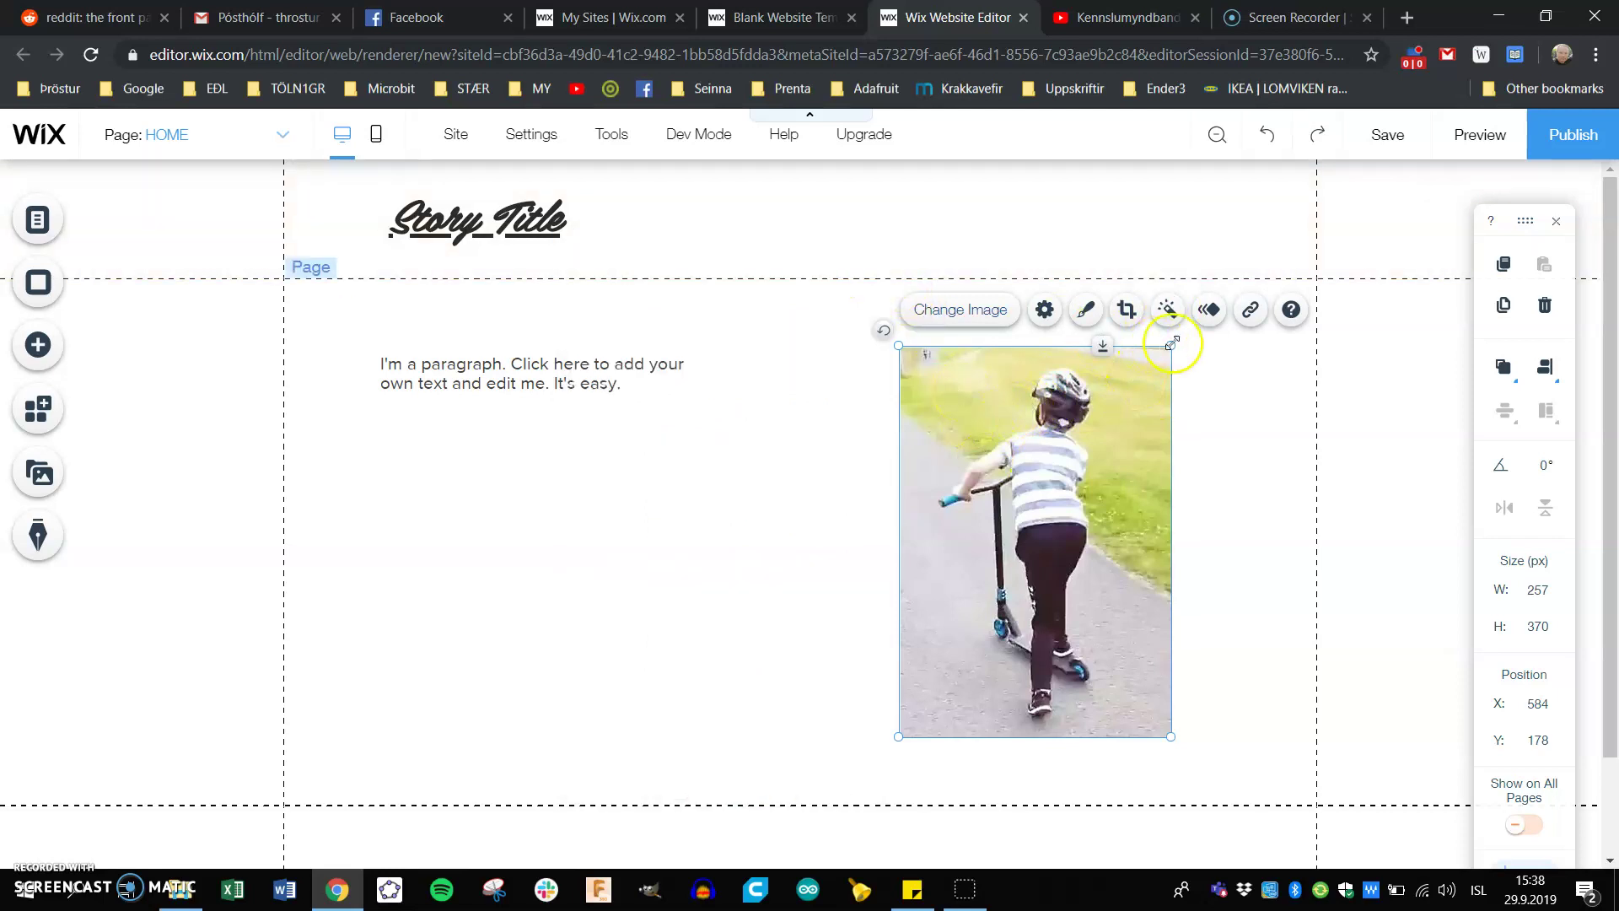
click(1211, 312)
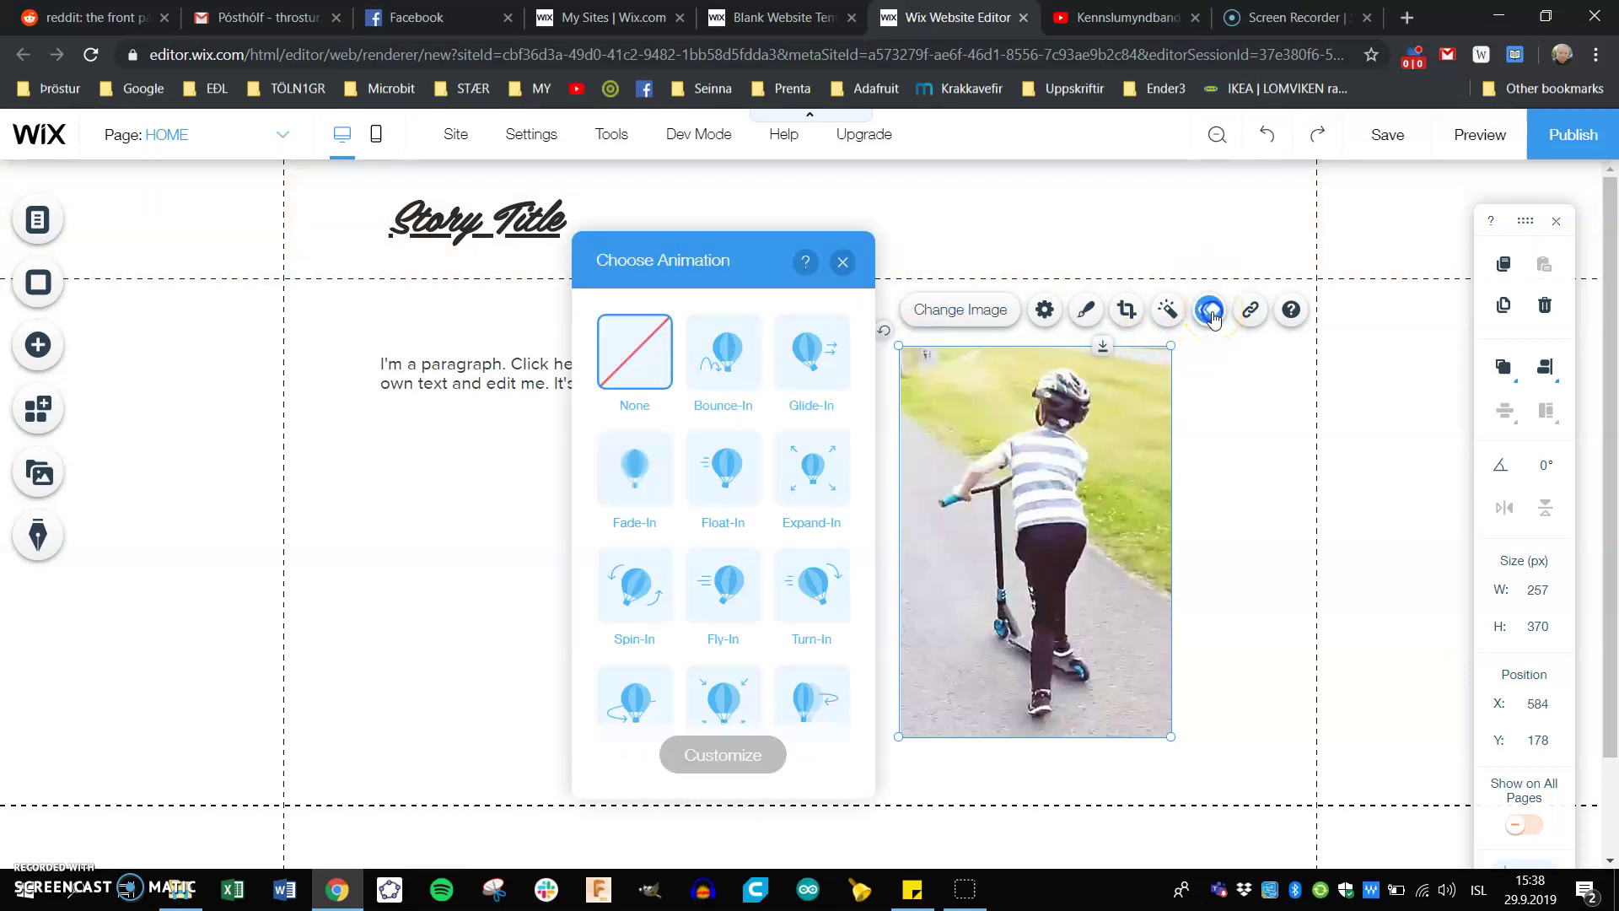
click(823, 486)
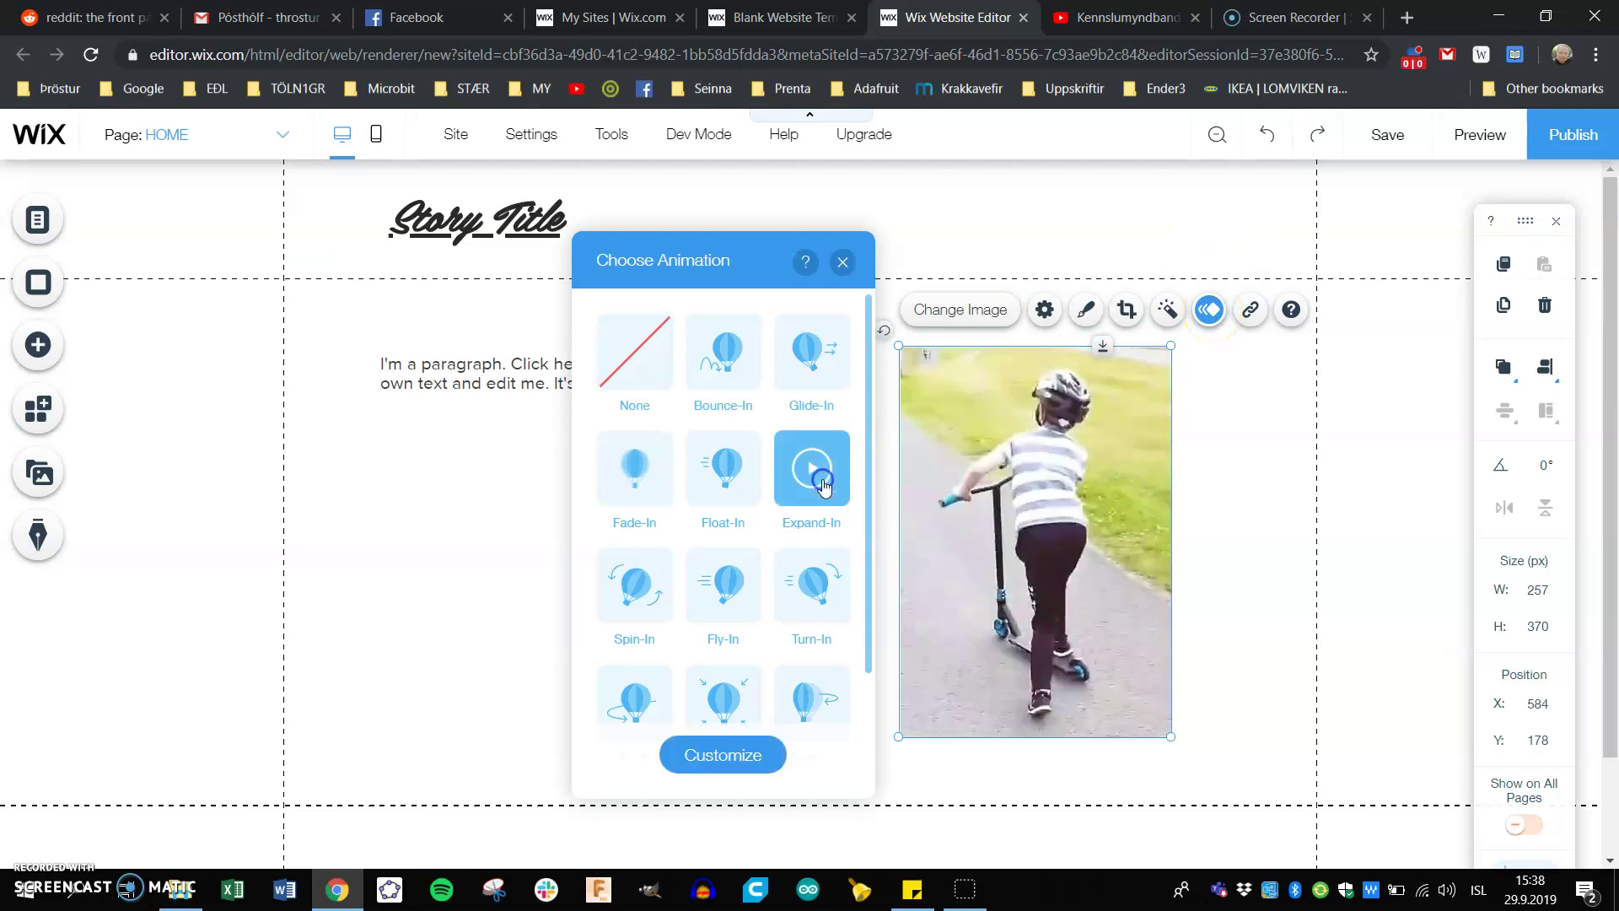
click(843, 262)
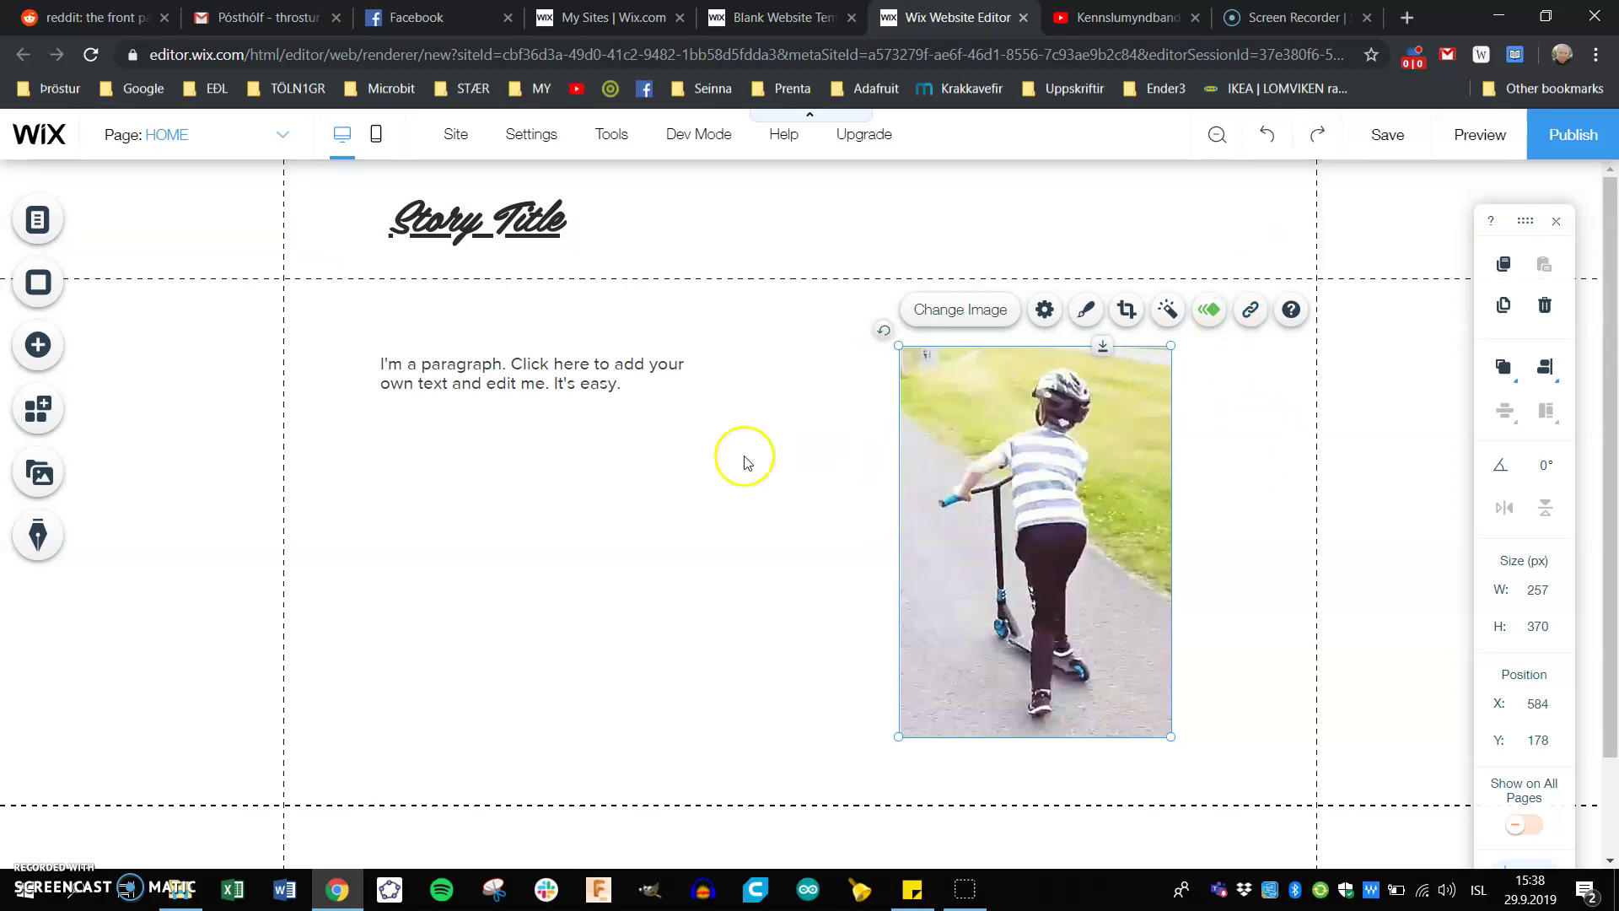
click(598, 489)
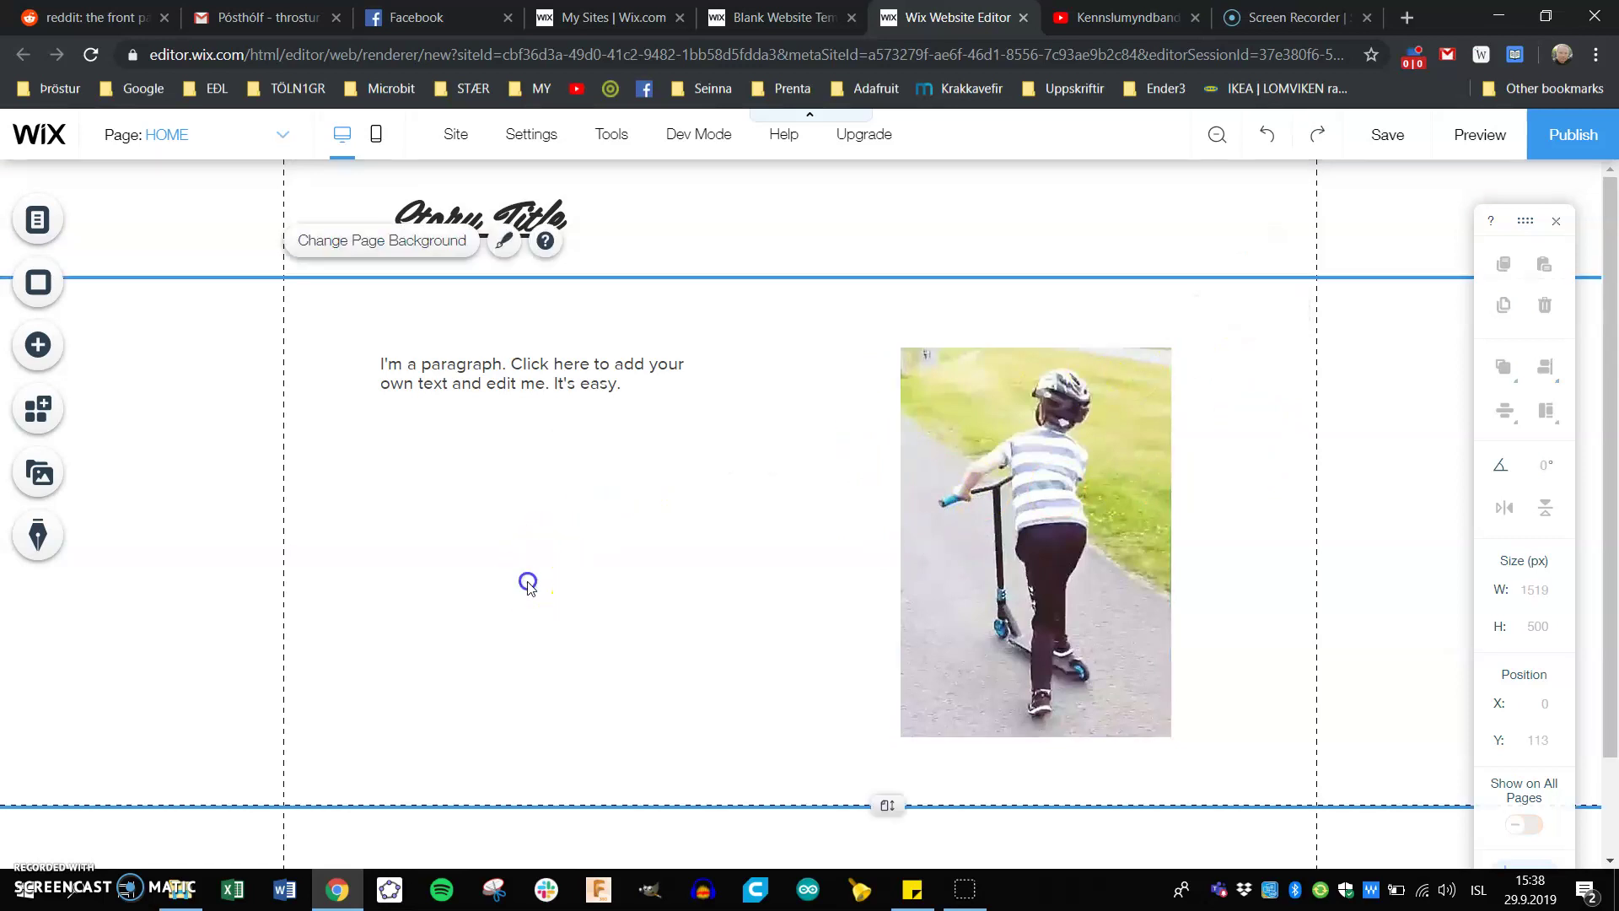
scroll(472, 573, down, 2)
scroll(460, 548, up, 2)
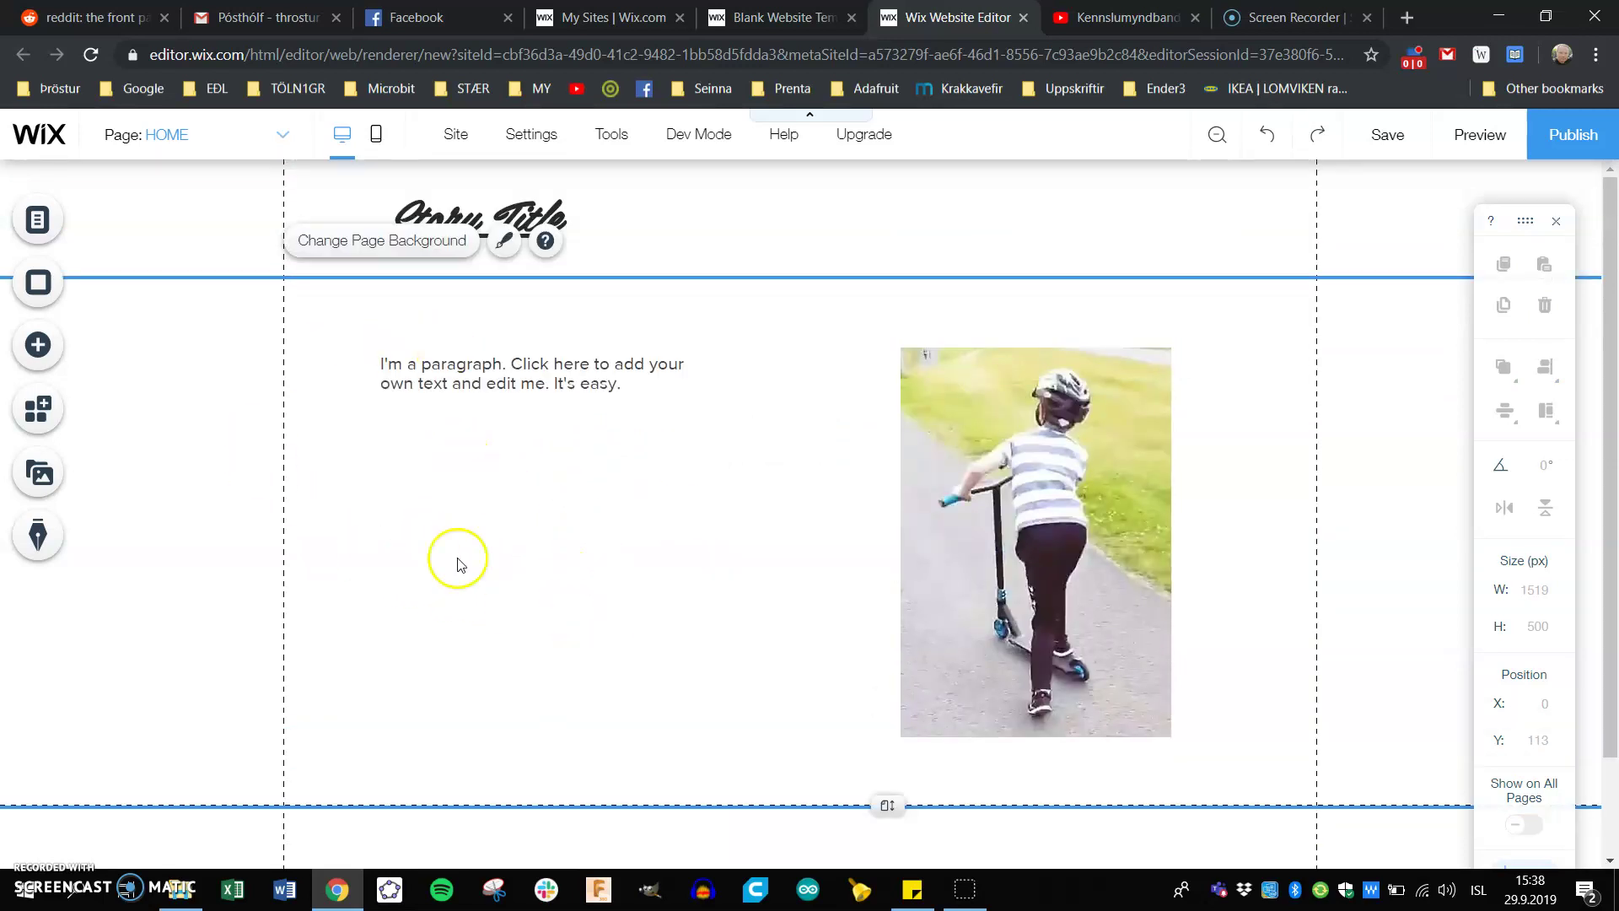
Rename the HOME page to Forsíða in the site menu
click(36, 223)
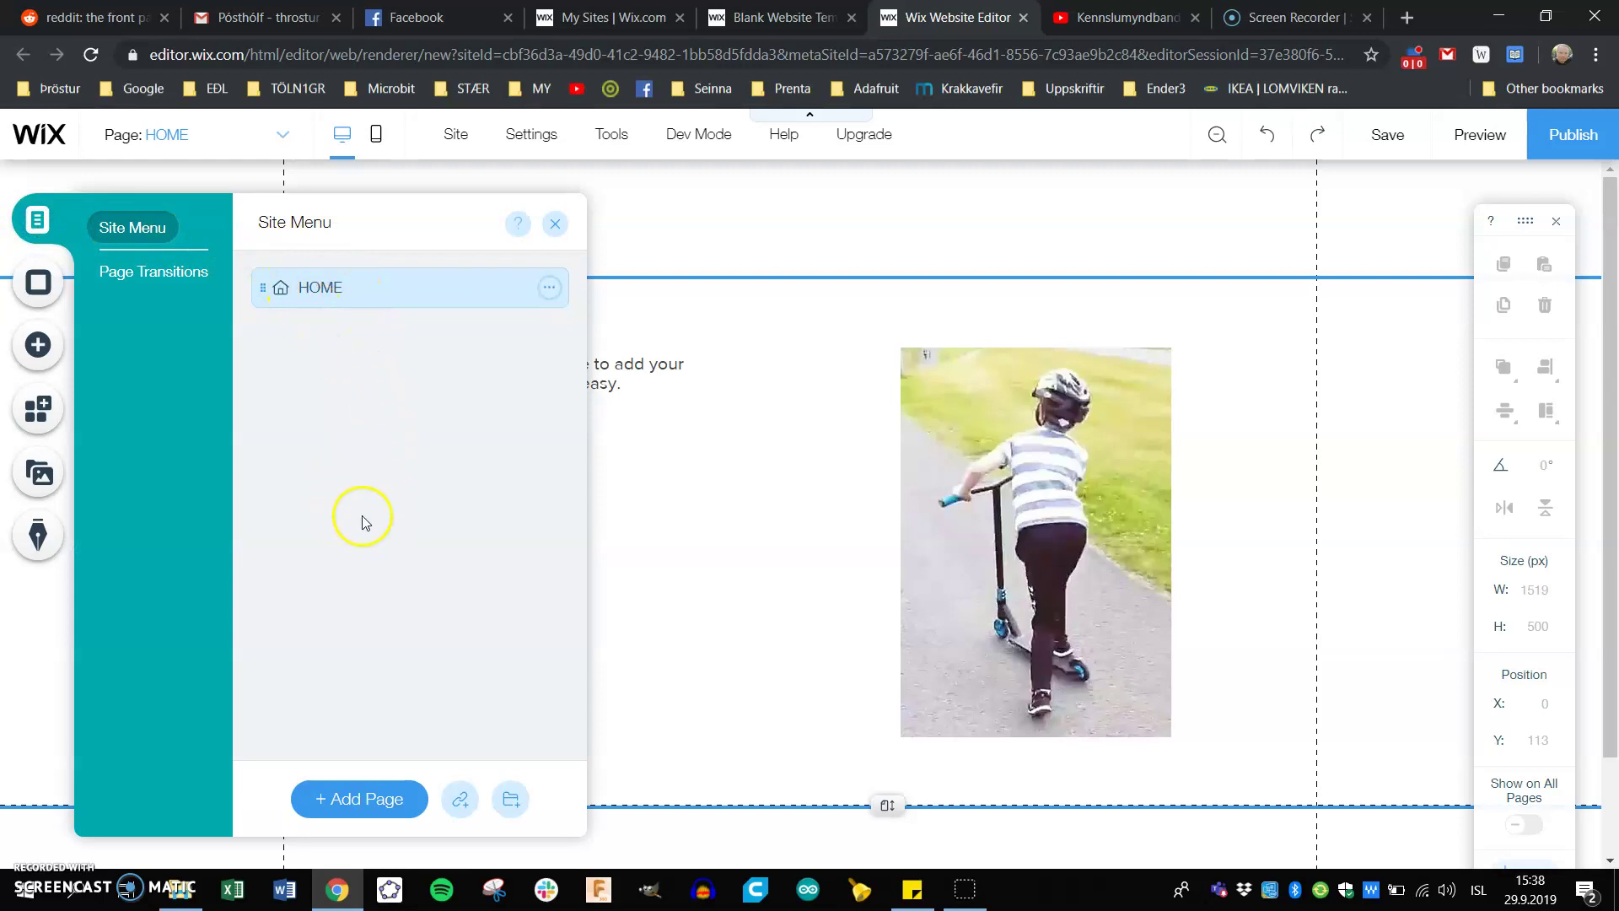
click(553, 291)
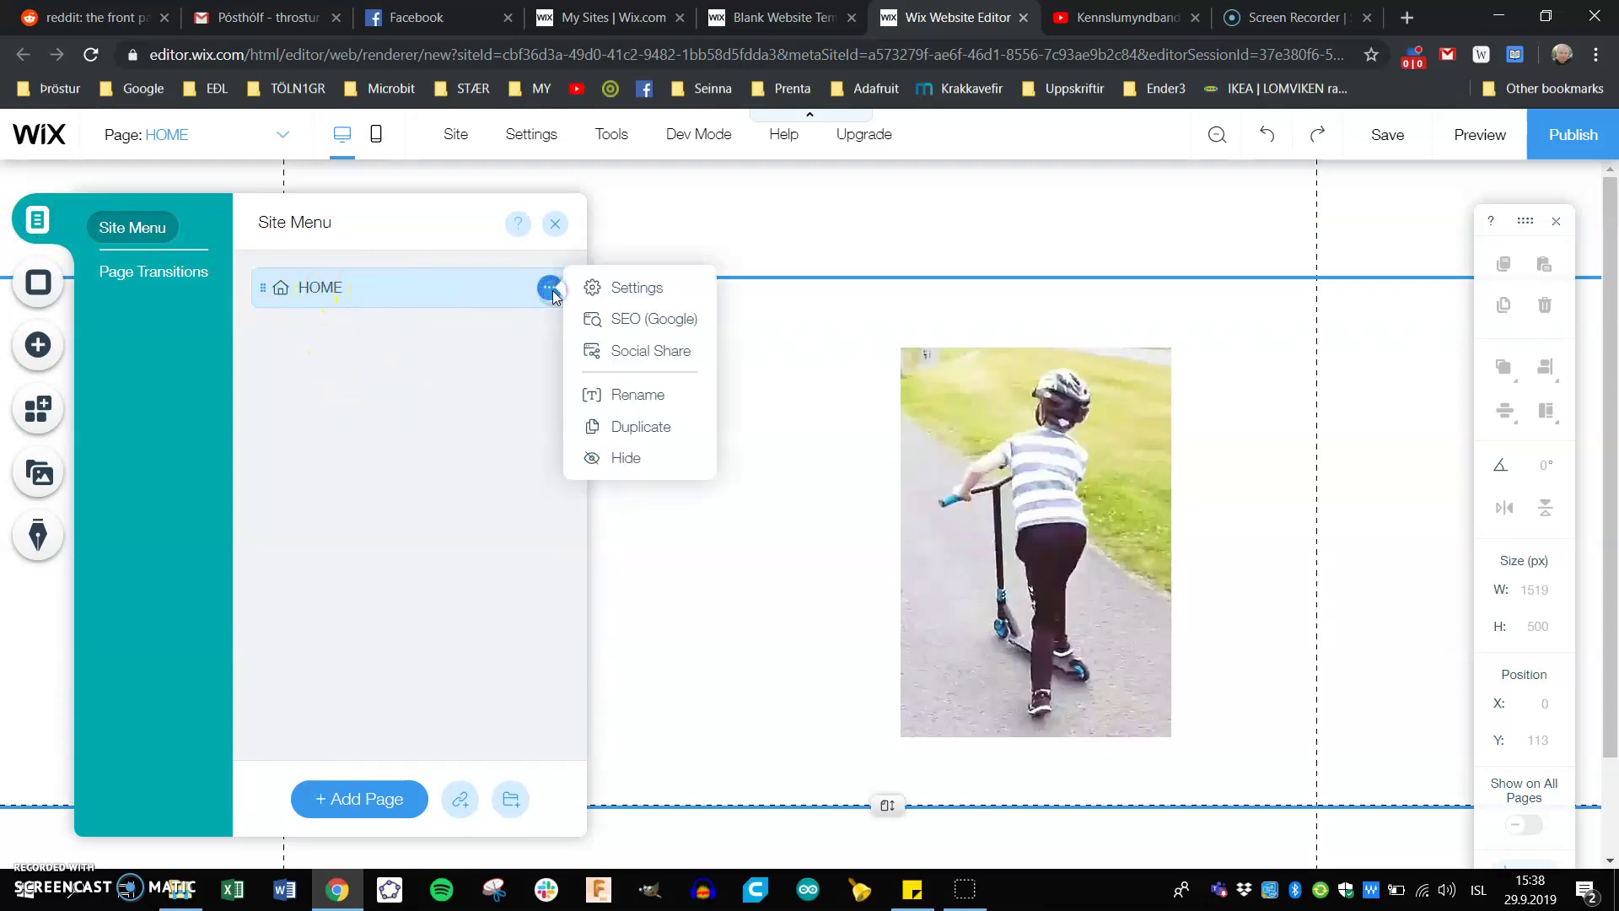
click(631, 391)
text(Forsið)
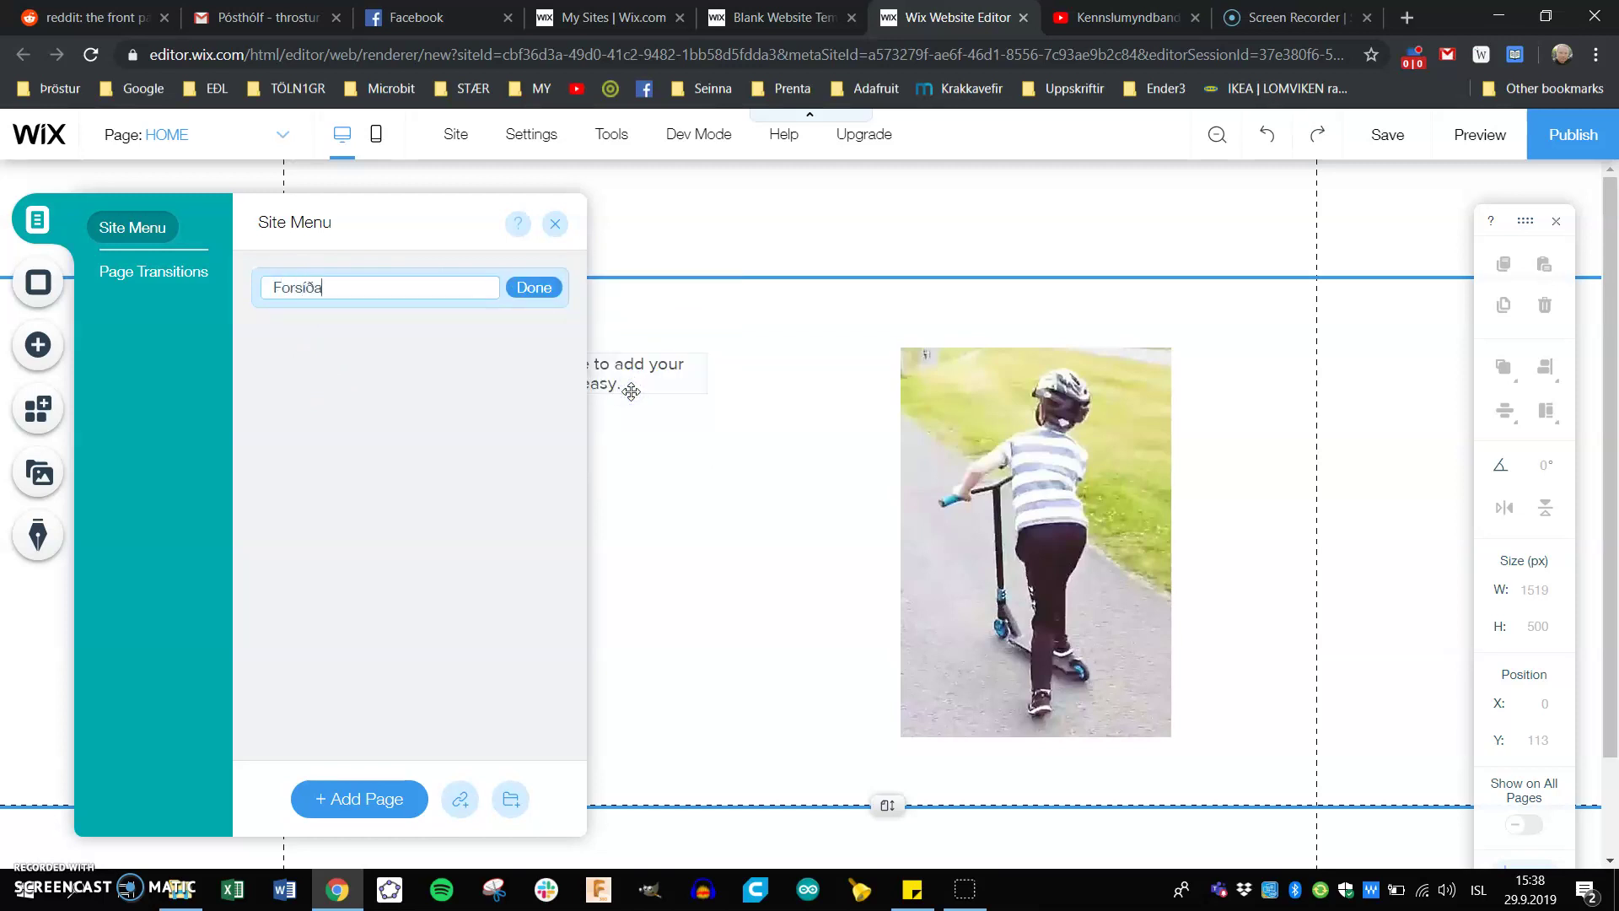
text(a)
key(Return)
Add a new page named Myndbönd og myndir to the site and close the site menu
click(354, 794)
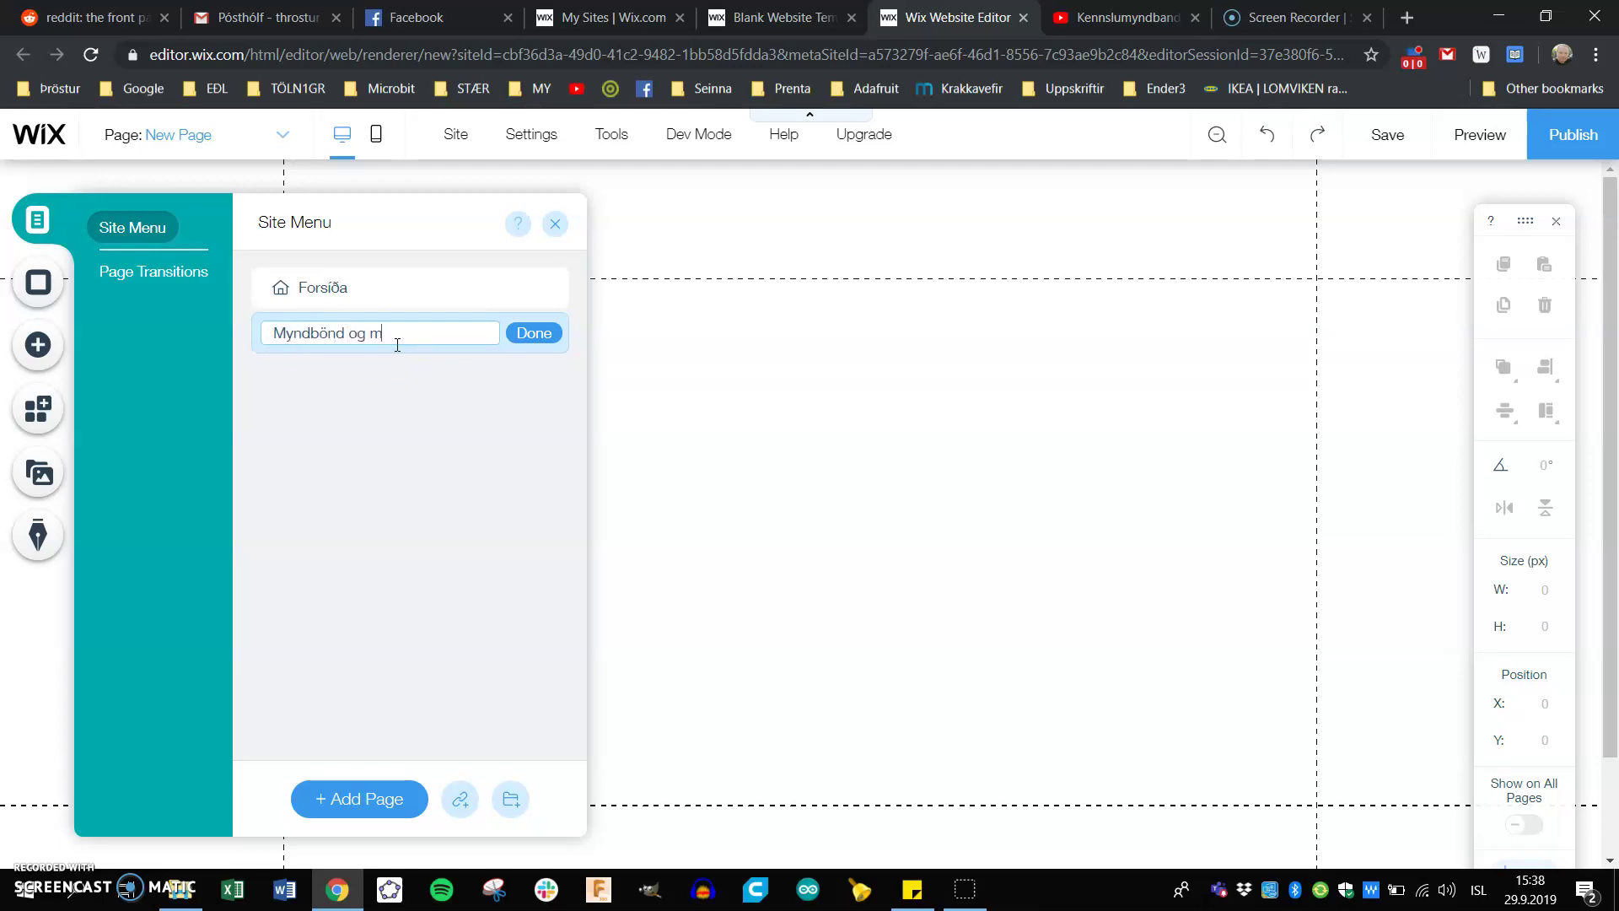
text(r)
key(Return)
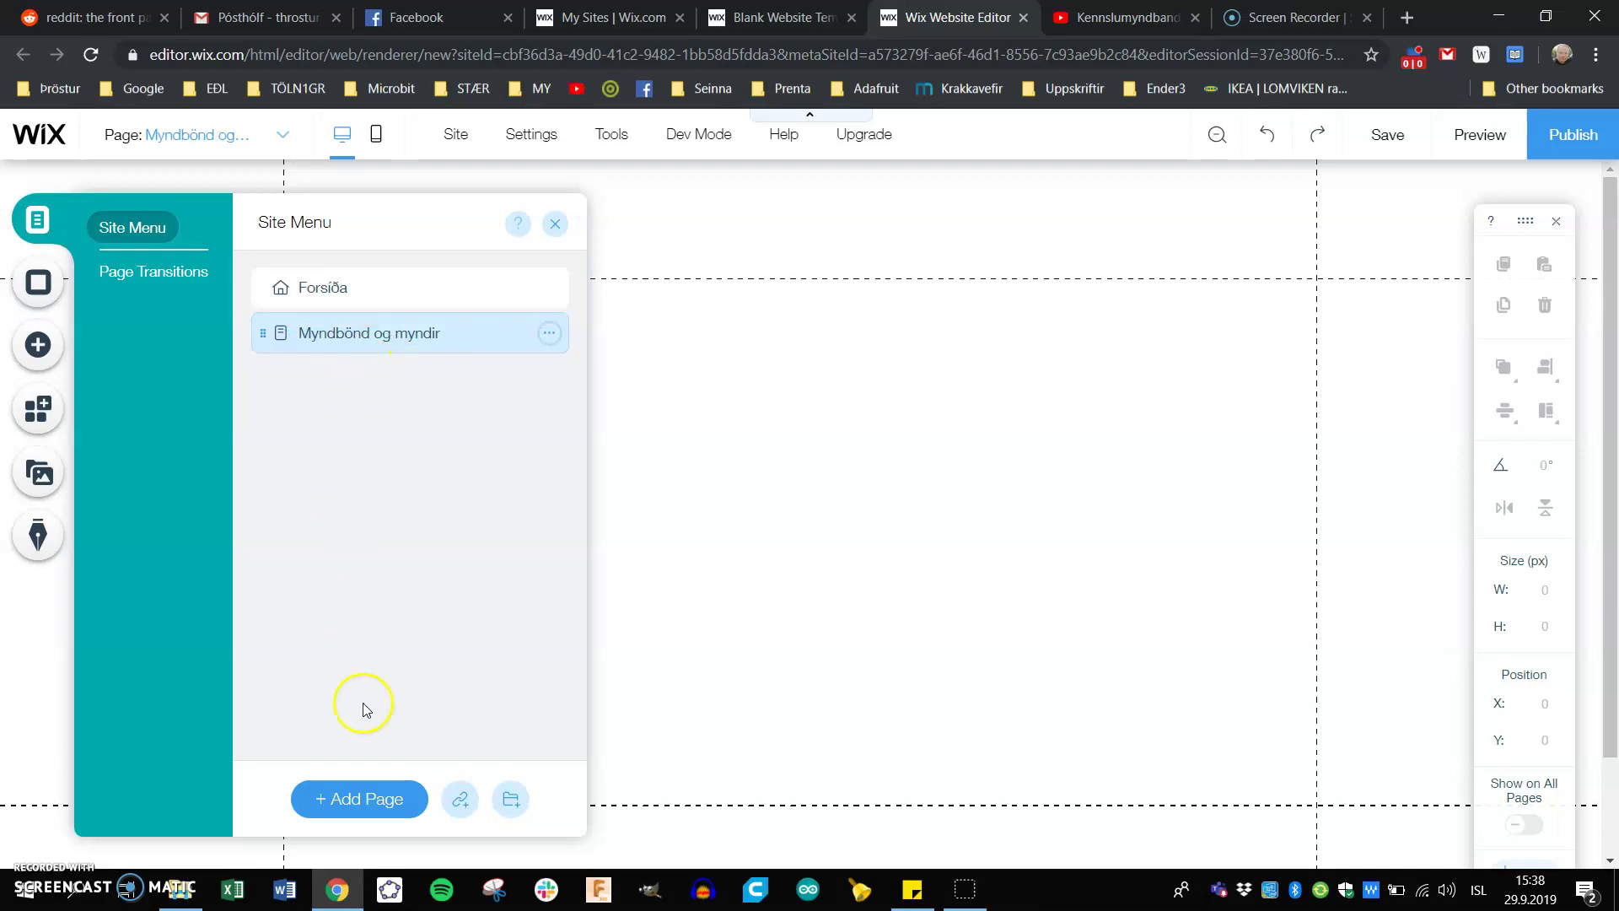
click(560, 228)
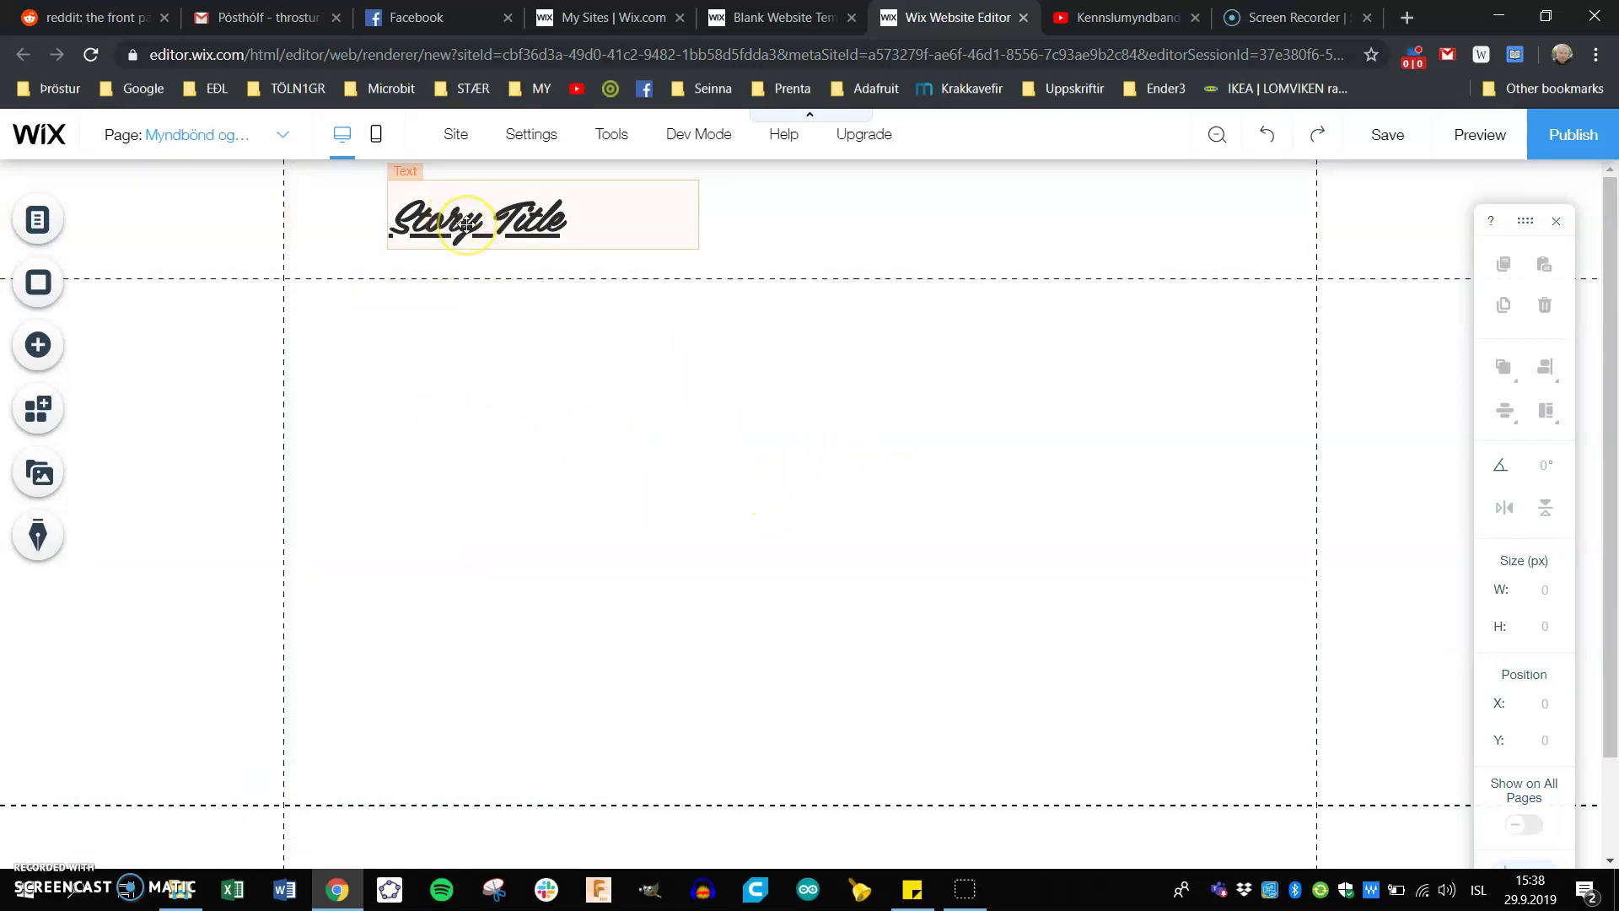
Add a YouTube single video player to the Myndbönd og myndir page and move it to about X 59, Y 153
click(32, 344)
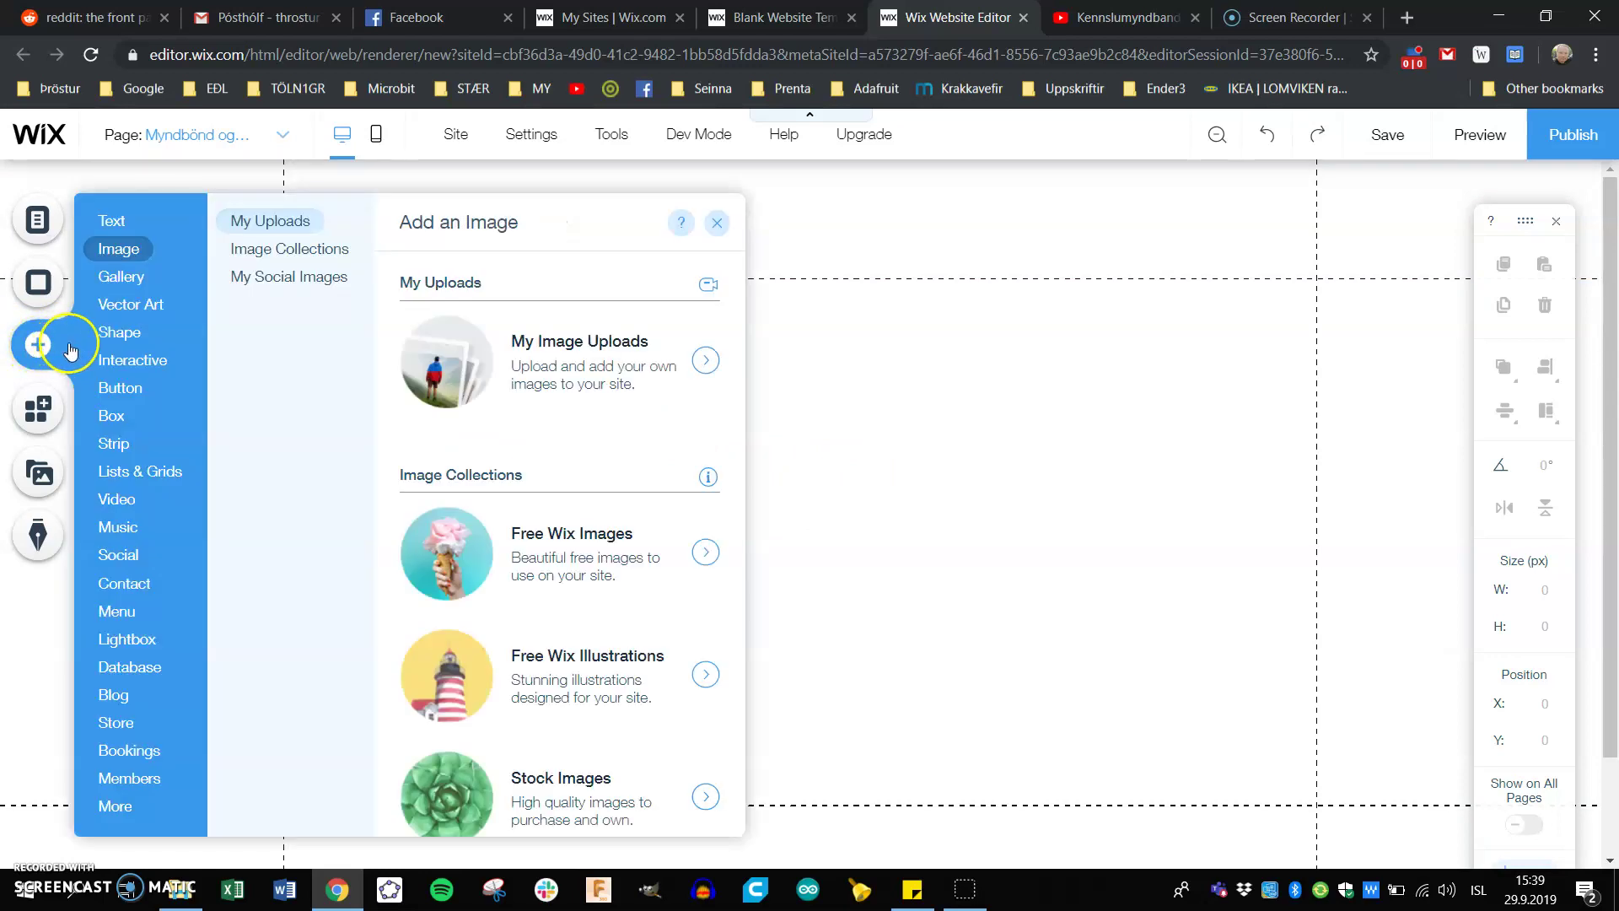
mouse_move(121, 506)
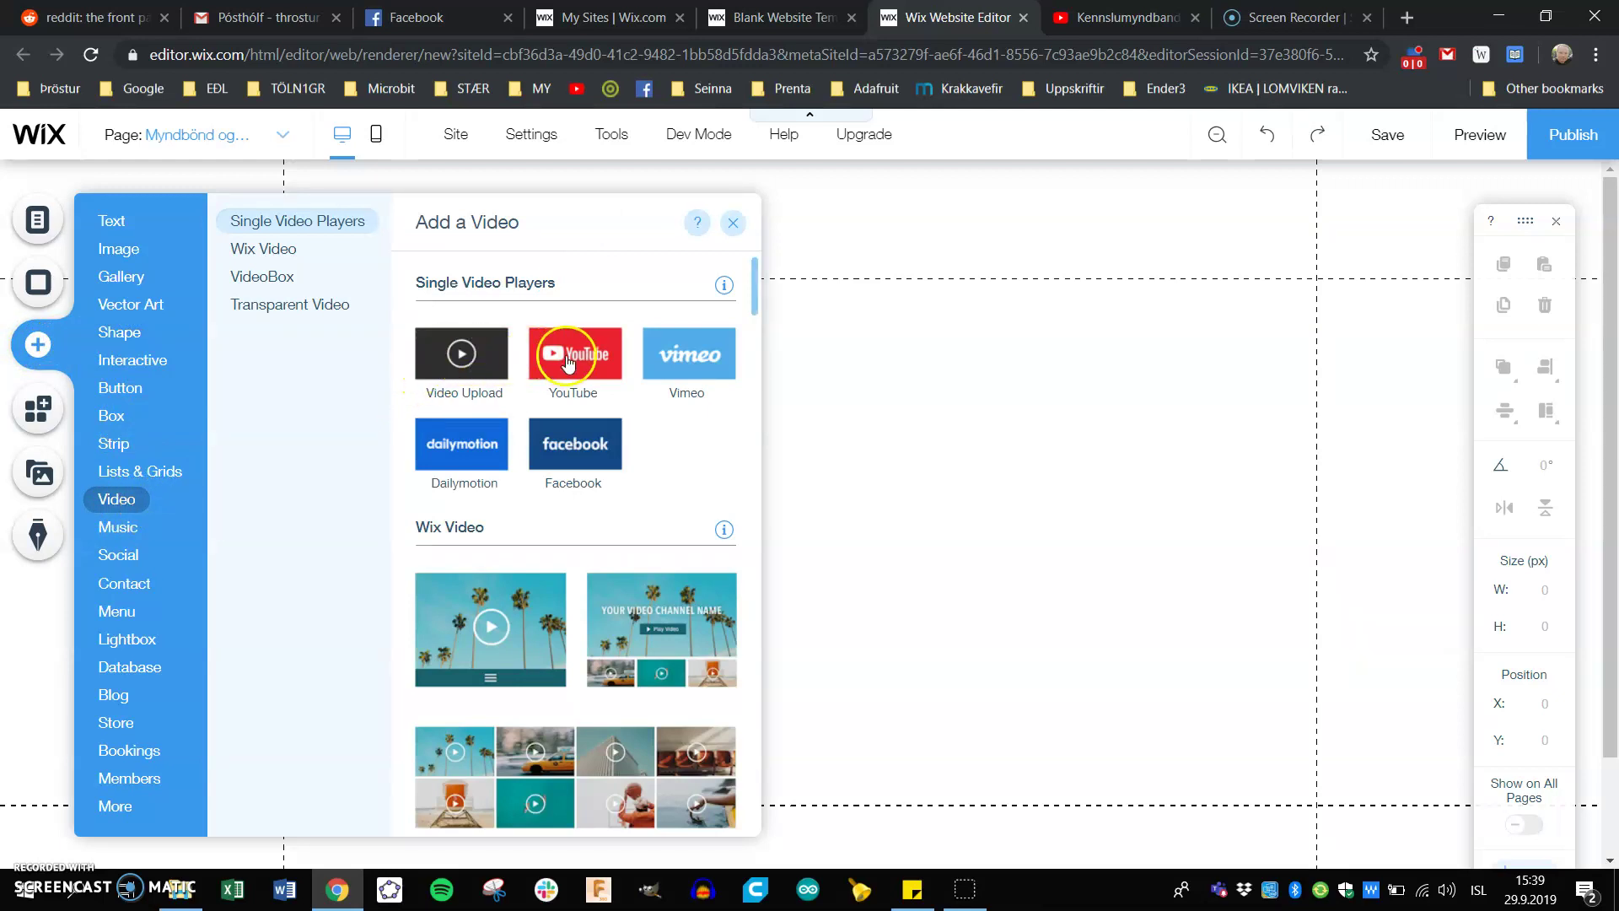
click(529, 360)
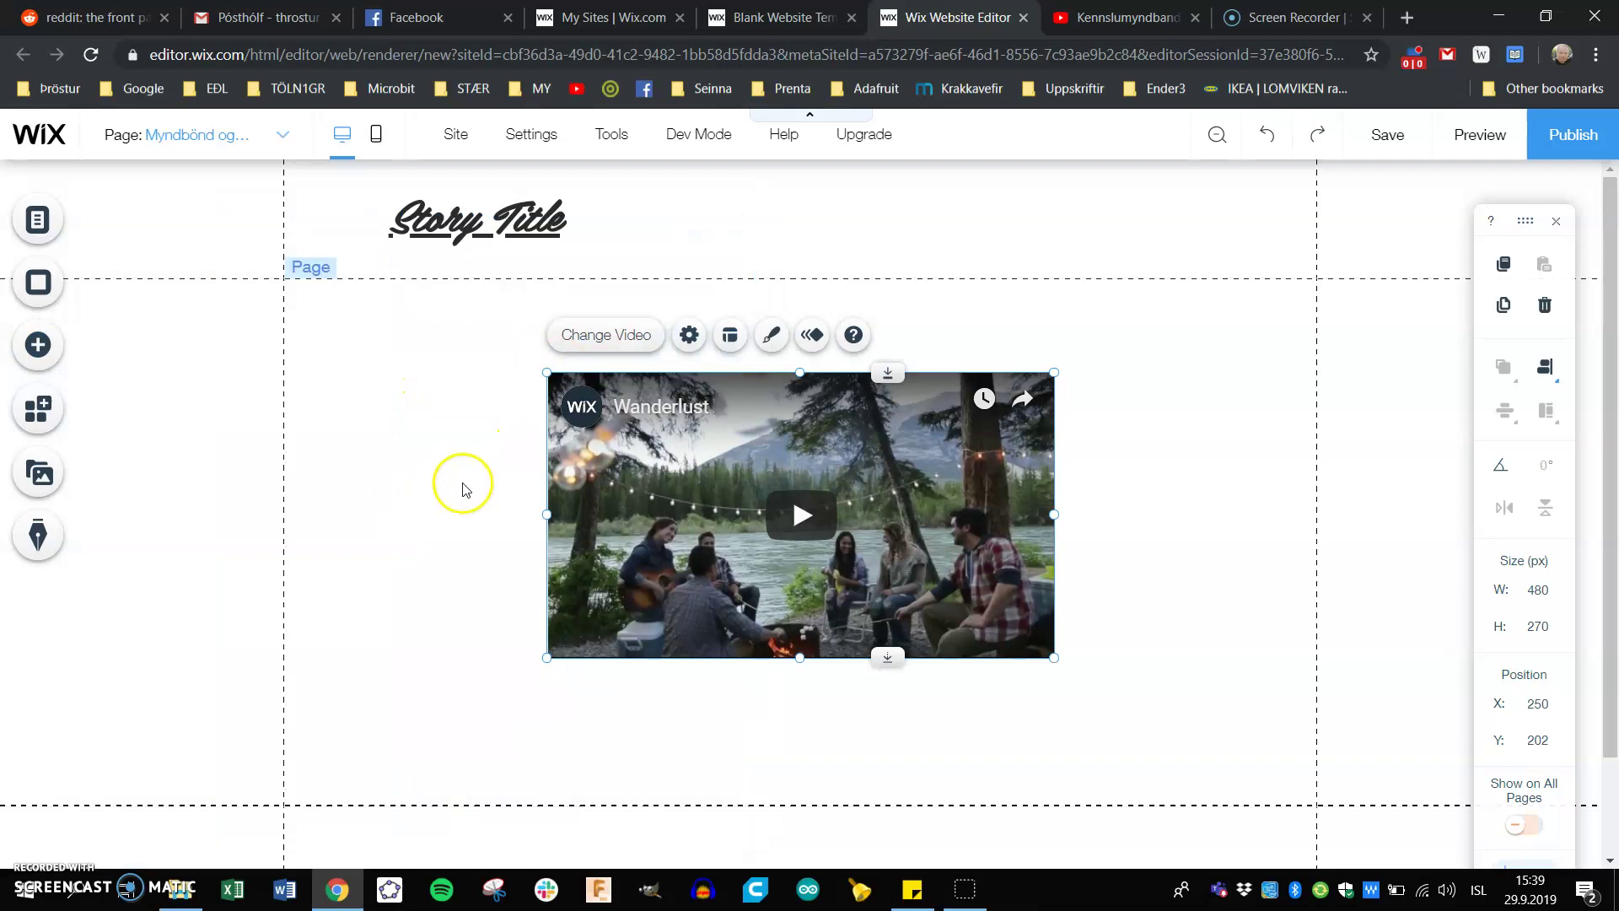
drag(607, 462, 478, 405)
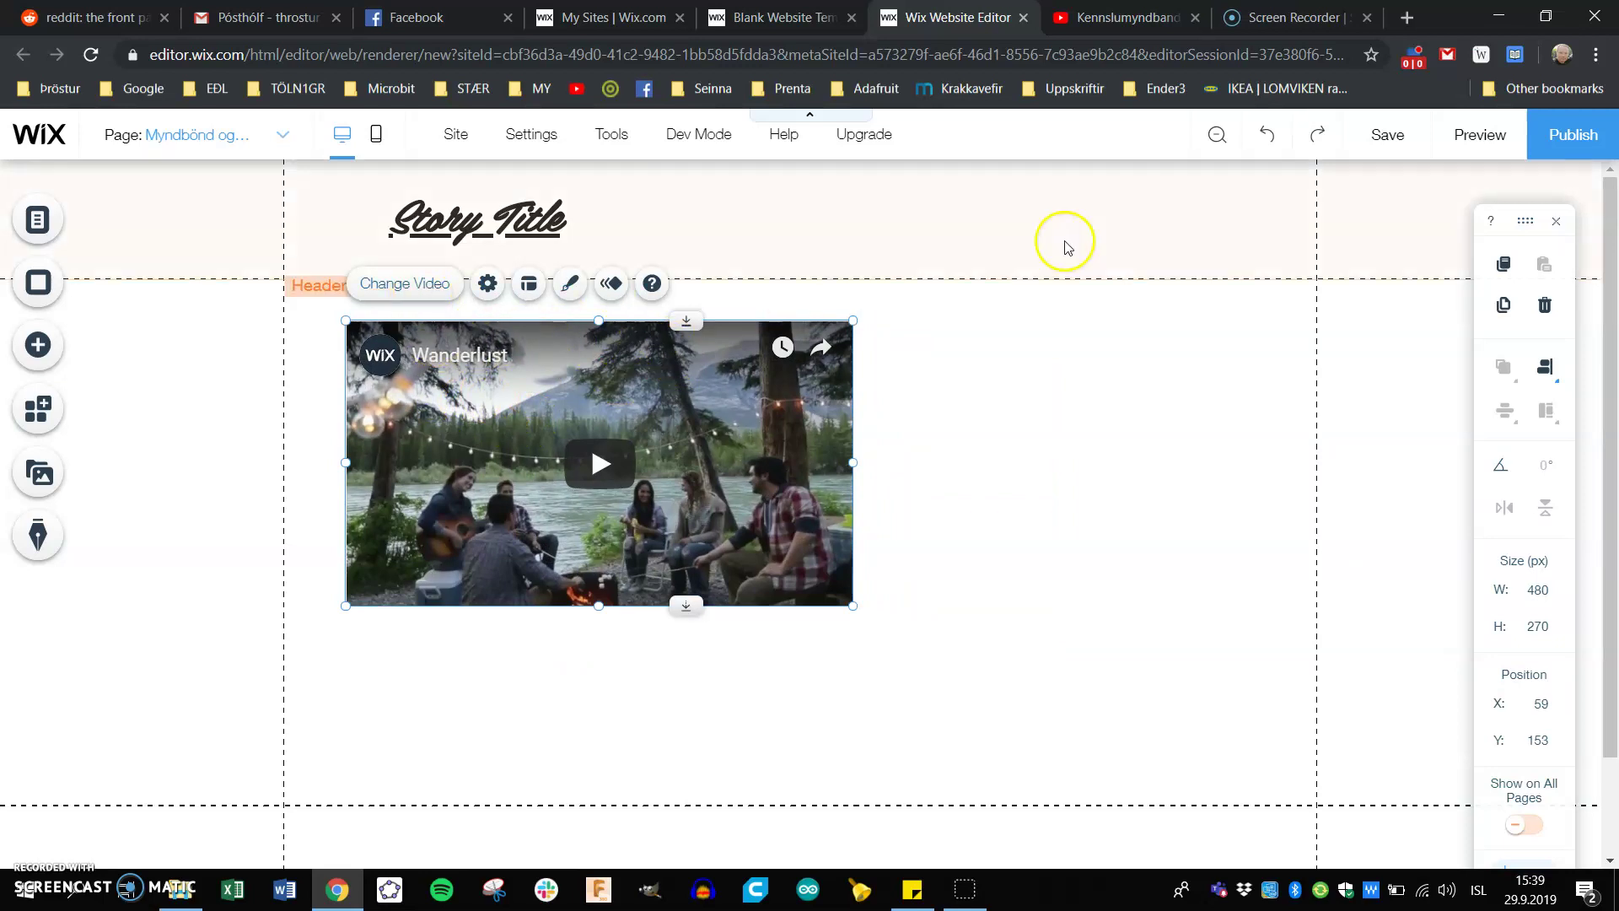
Open YouTube in a new browser tab, pause the video "Beardyman Live in Moscow Full Show 16 October 2016" and copy its web address
click(1434, 31)
click(1407, 18)
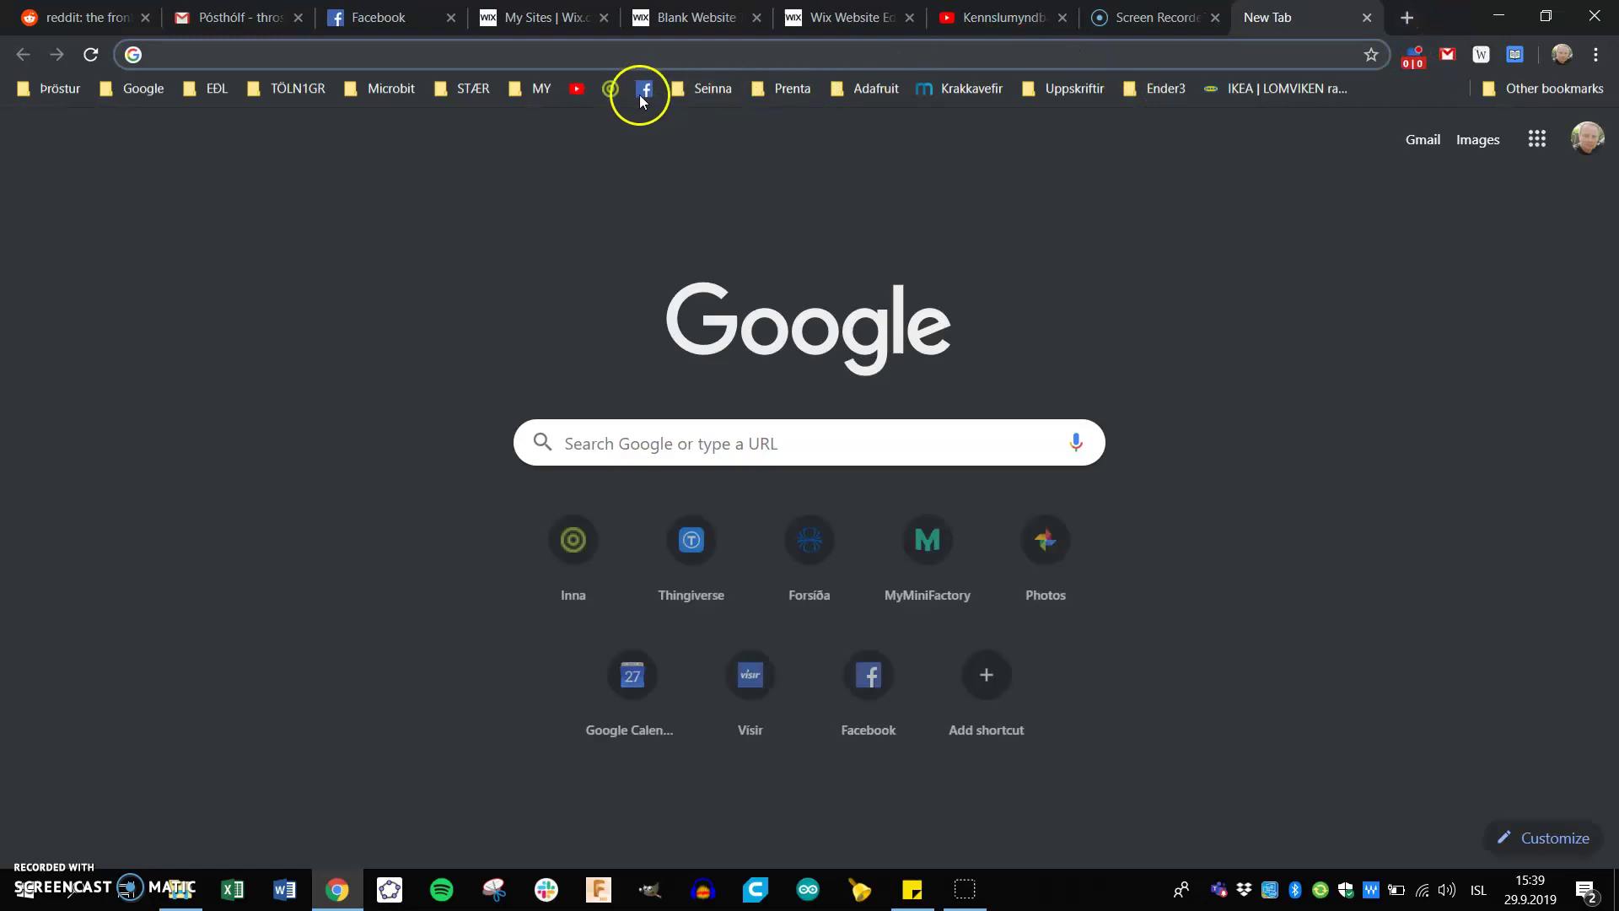
click(576, 89)
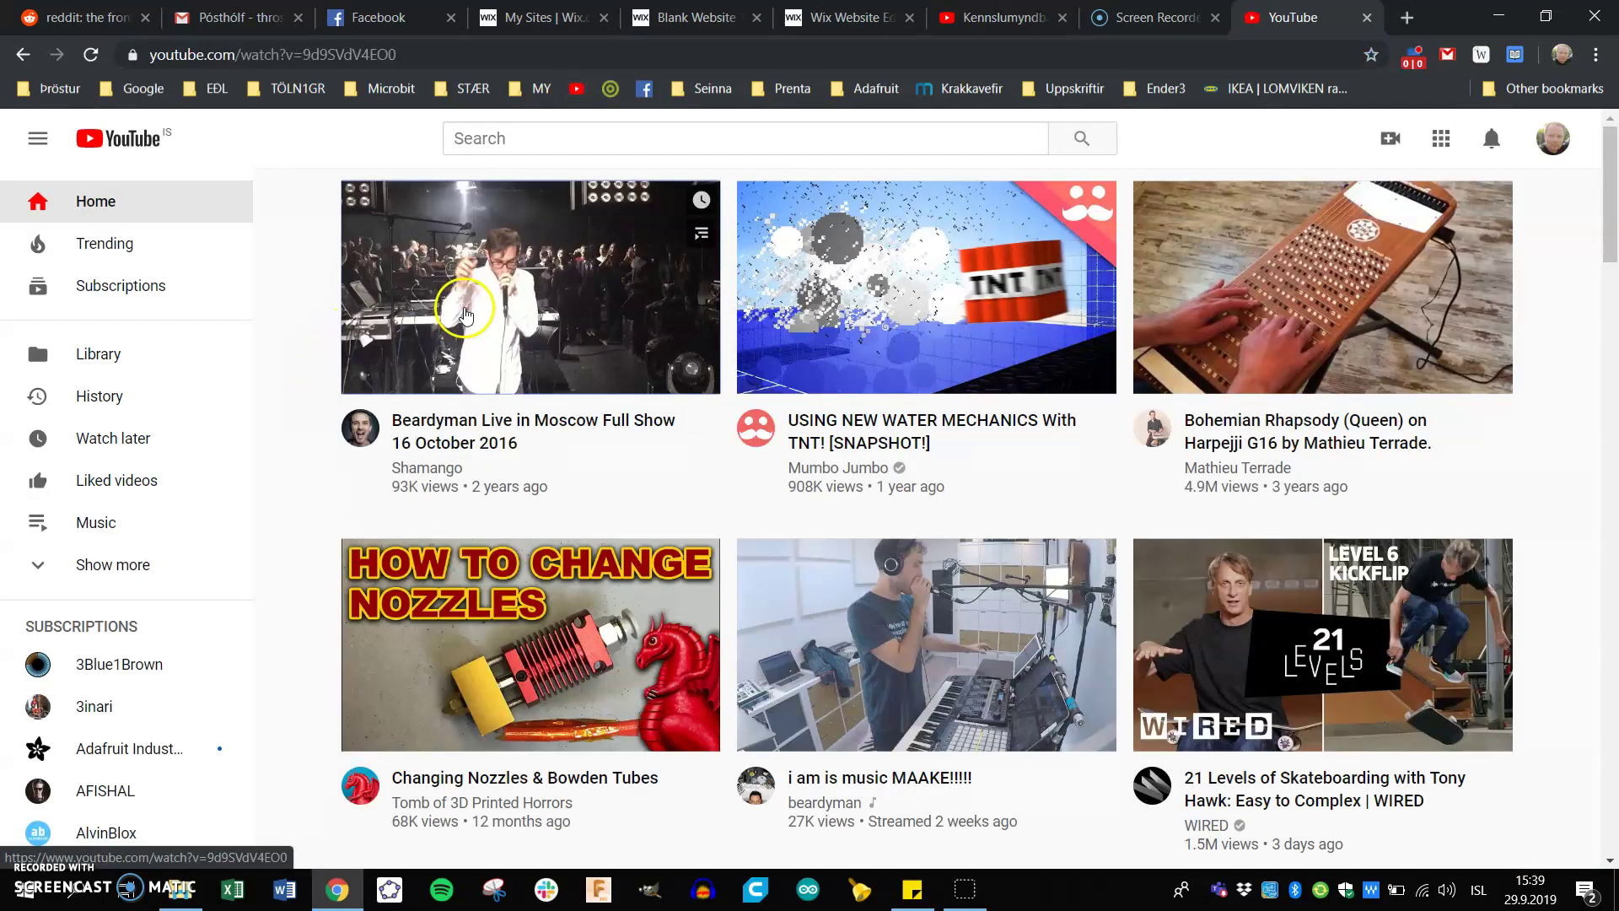
click(356, 345)
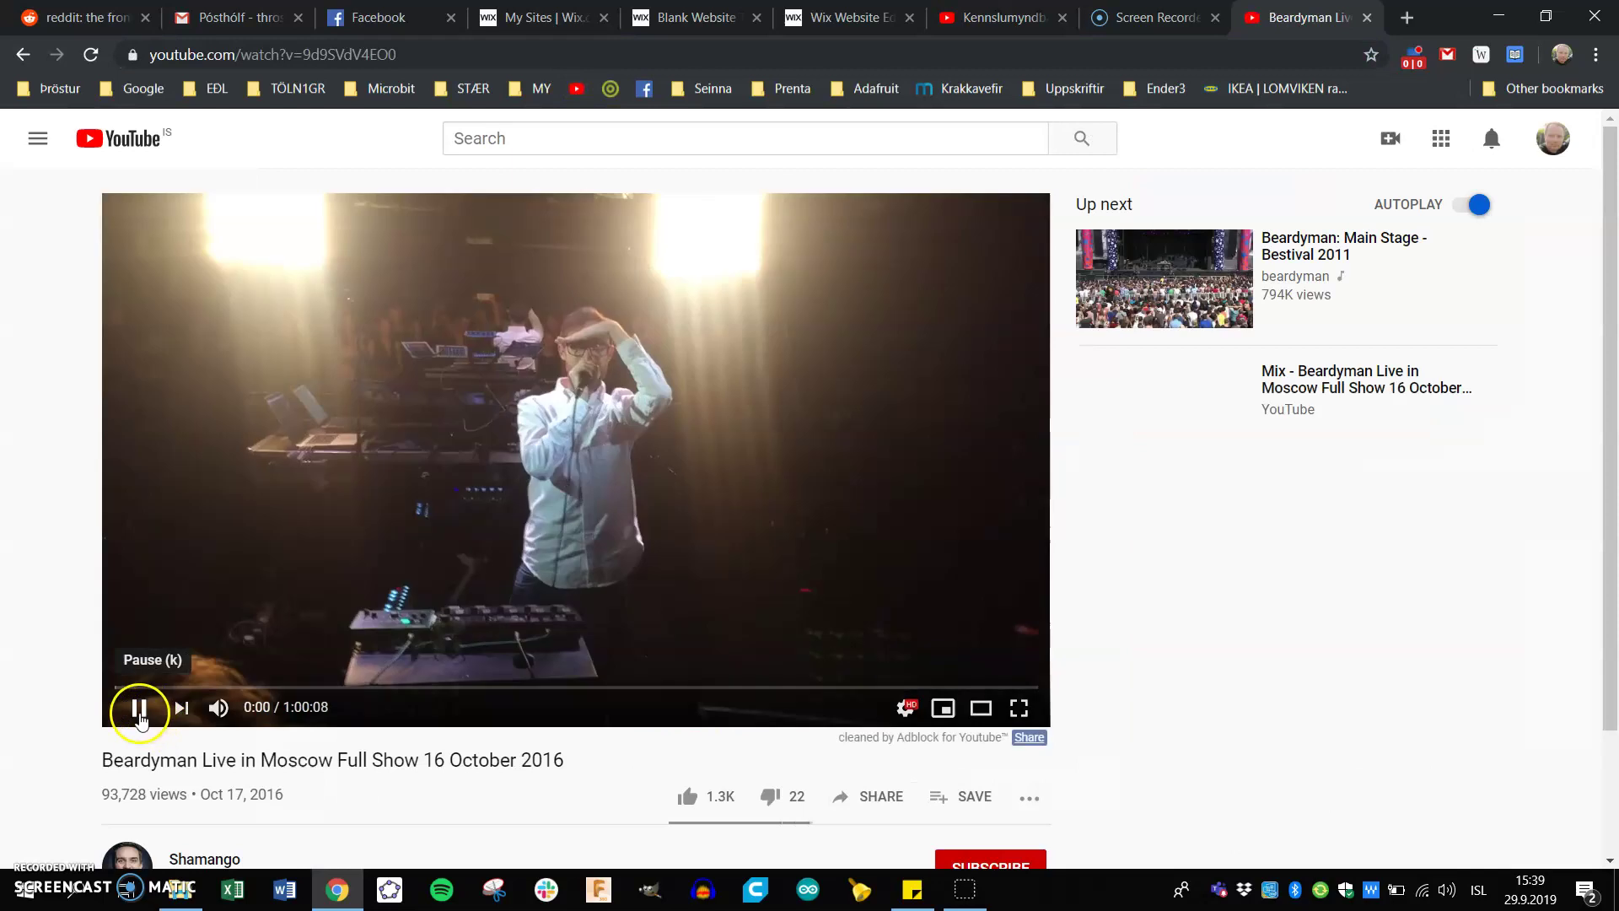
click(145, 708)
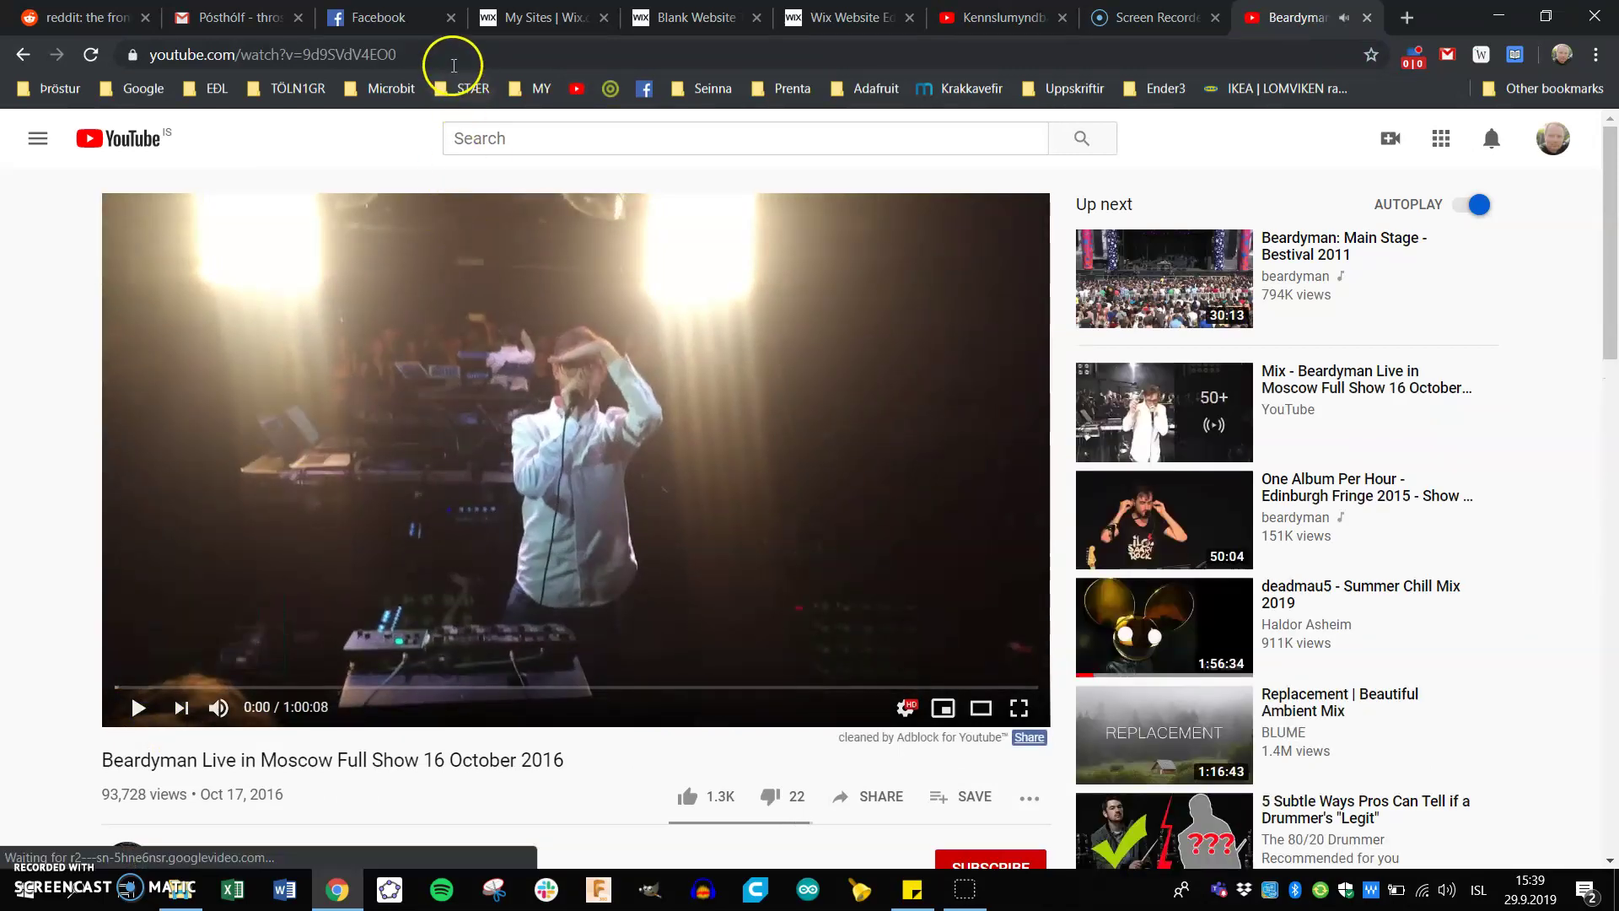
click(450, 62)
key(ctrl+c)
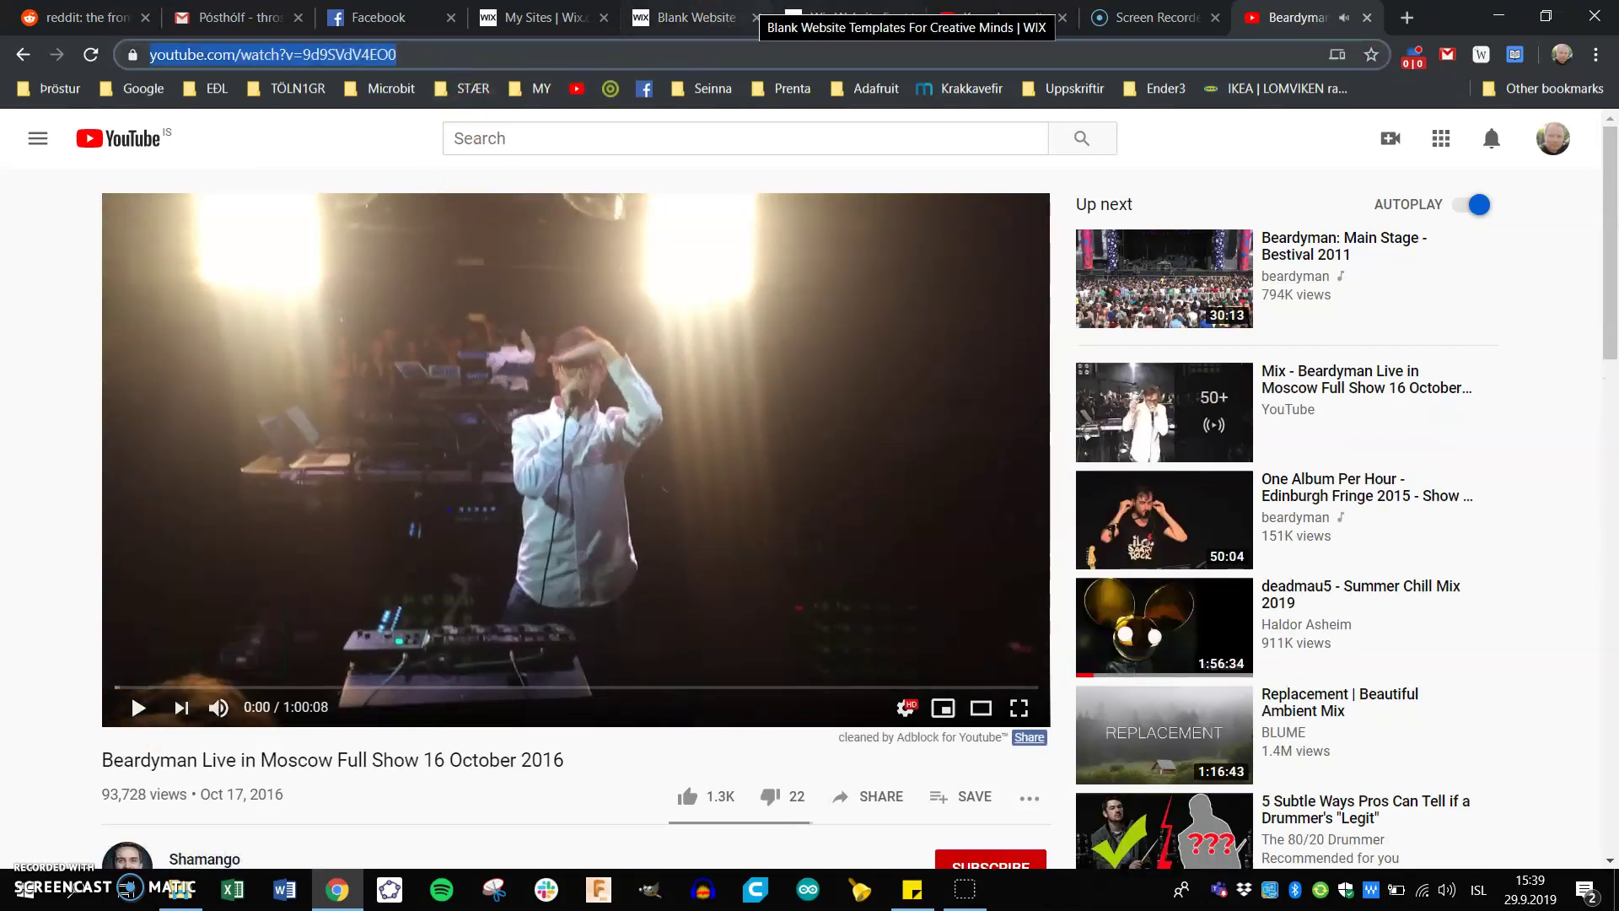
Return to the Wix editor, replace the player's video with the copied YouTube address, review the playback options and close the video settings
click(857, 17)
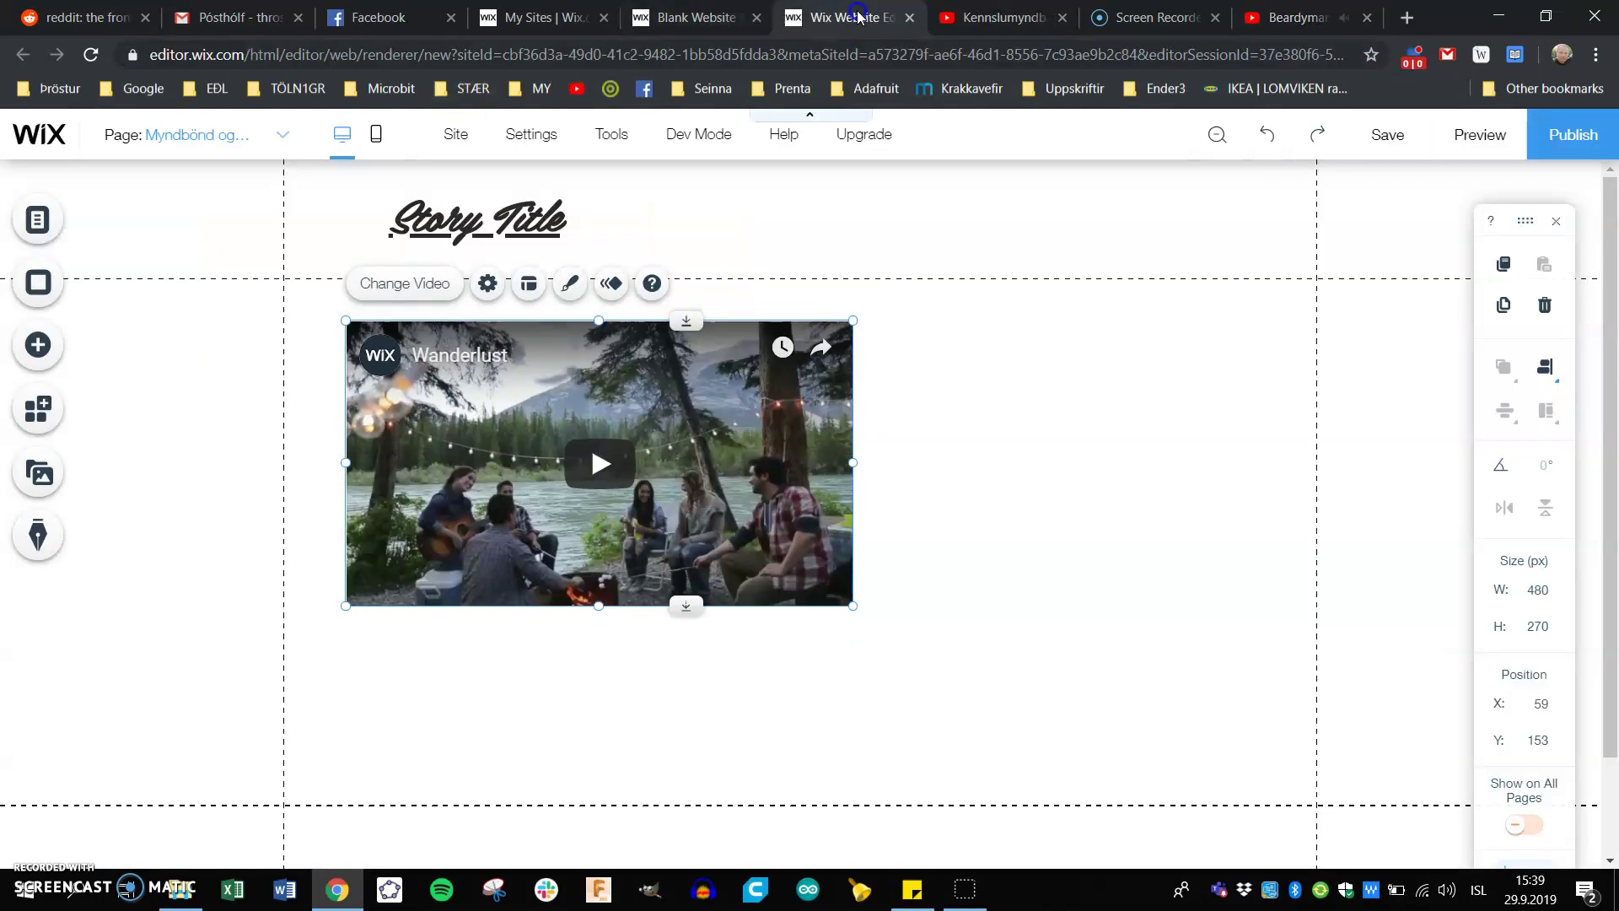
click(404, 285)
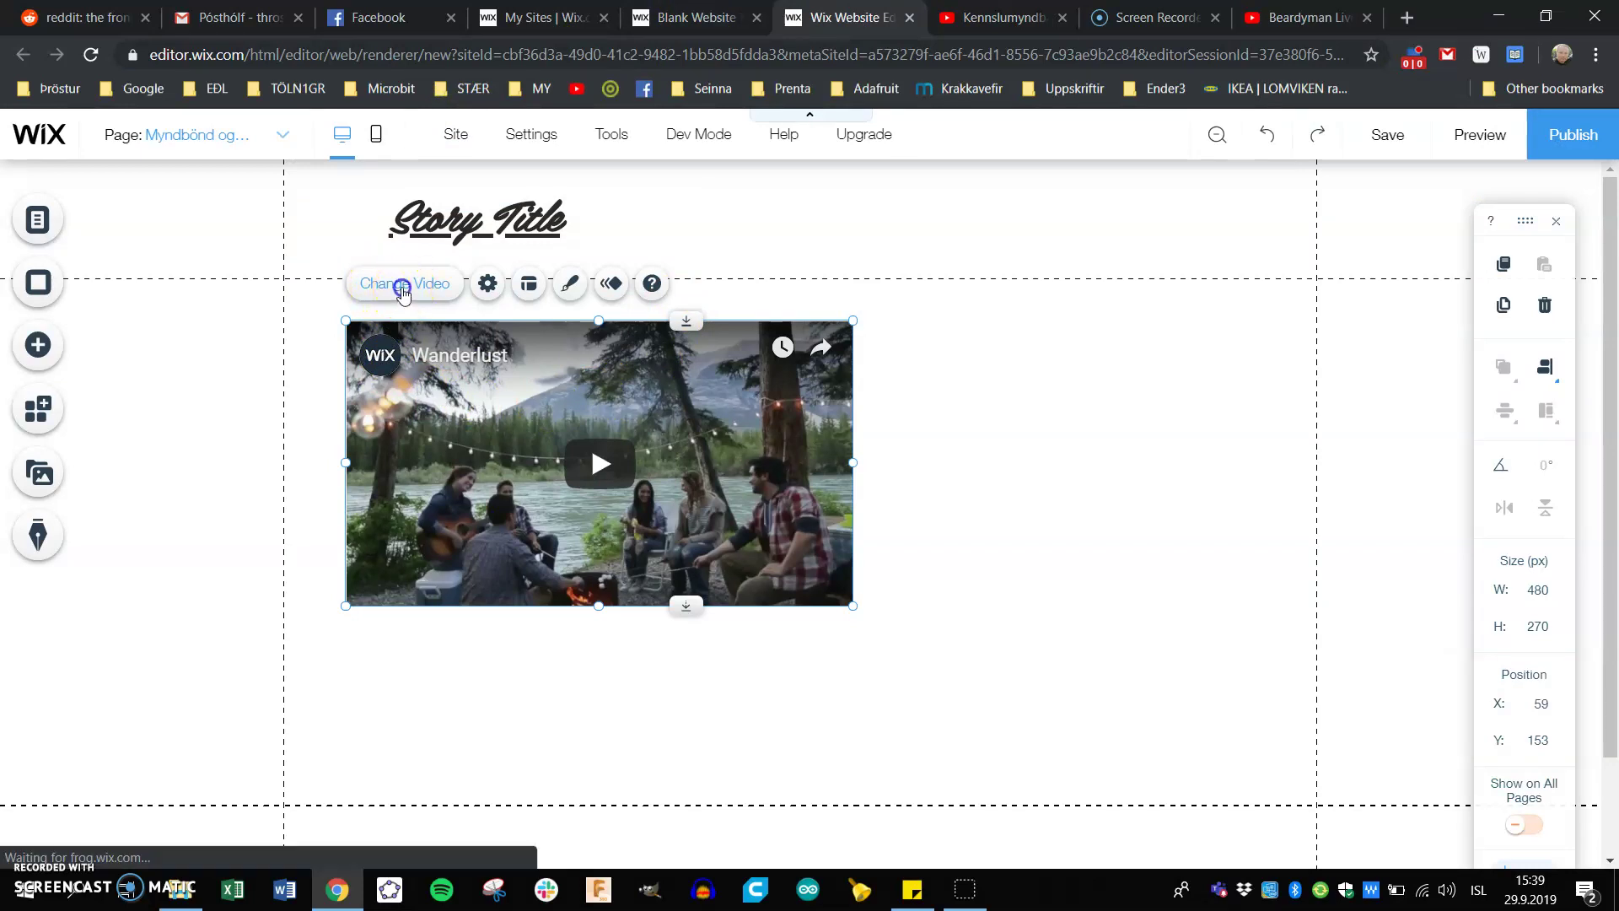
scroll(1012, 641, down, 1)
click(1020, 613)
key(ctrl+v)
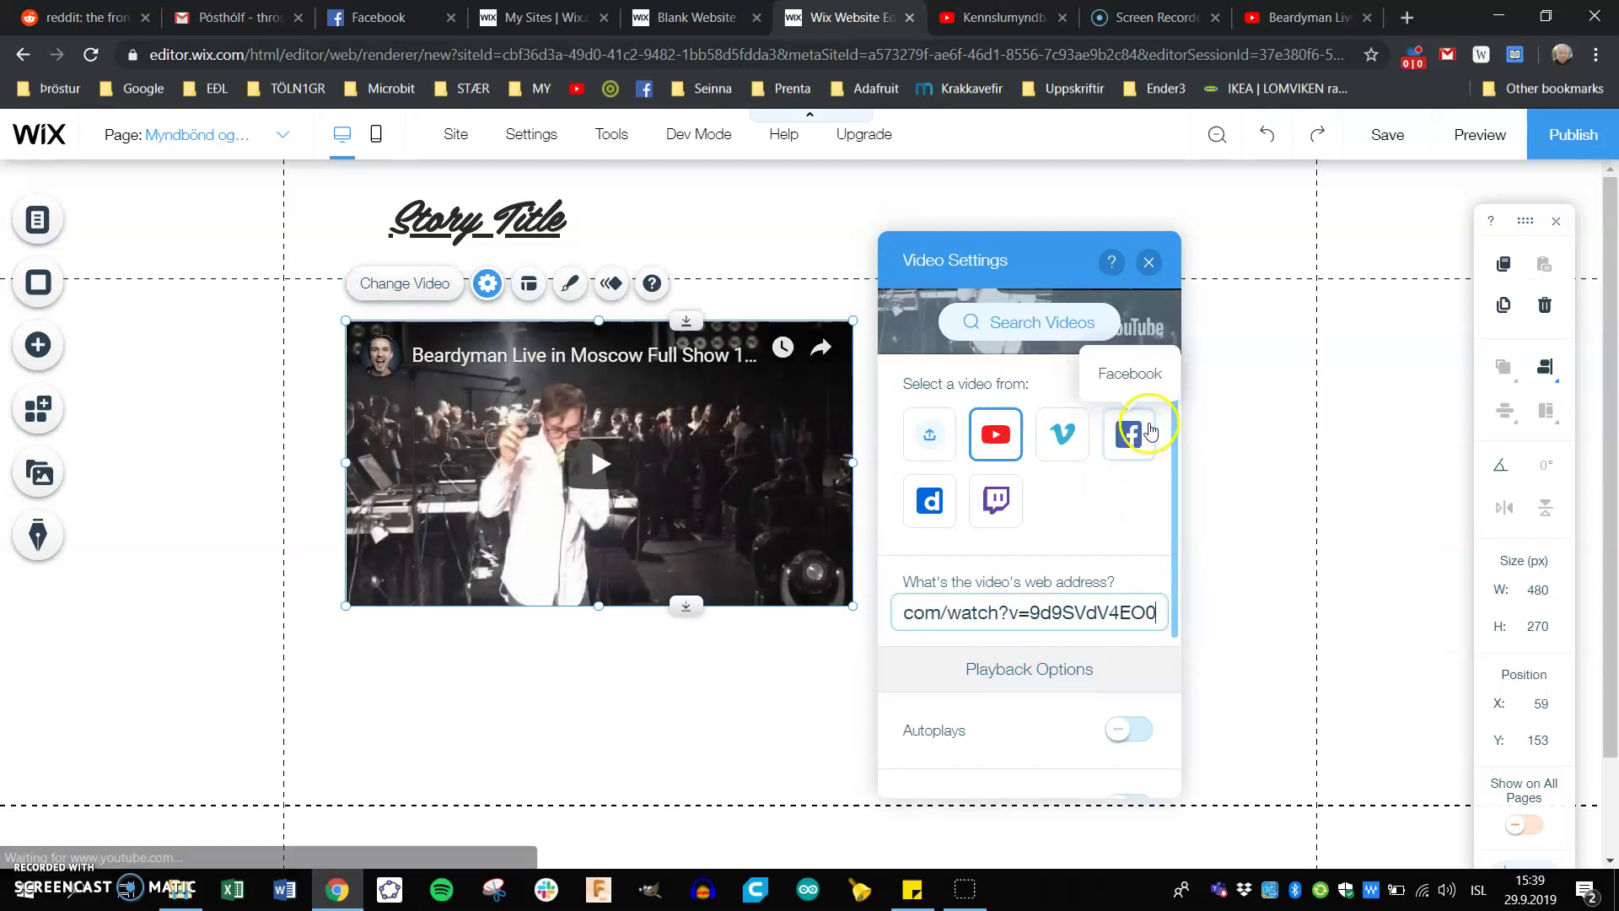
scroll(1070, 553, down, 3)
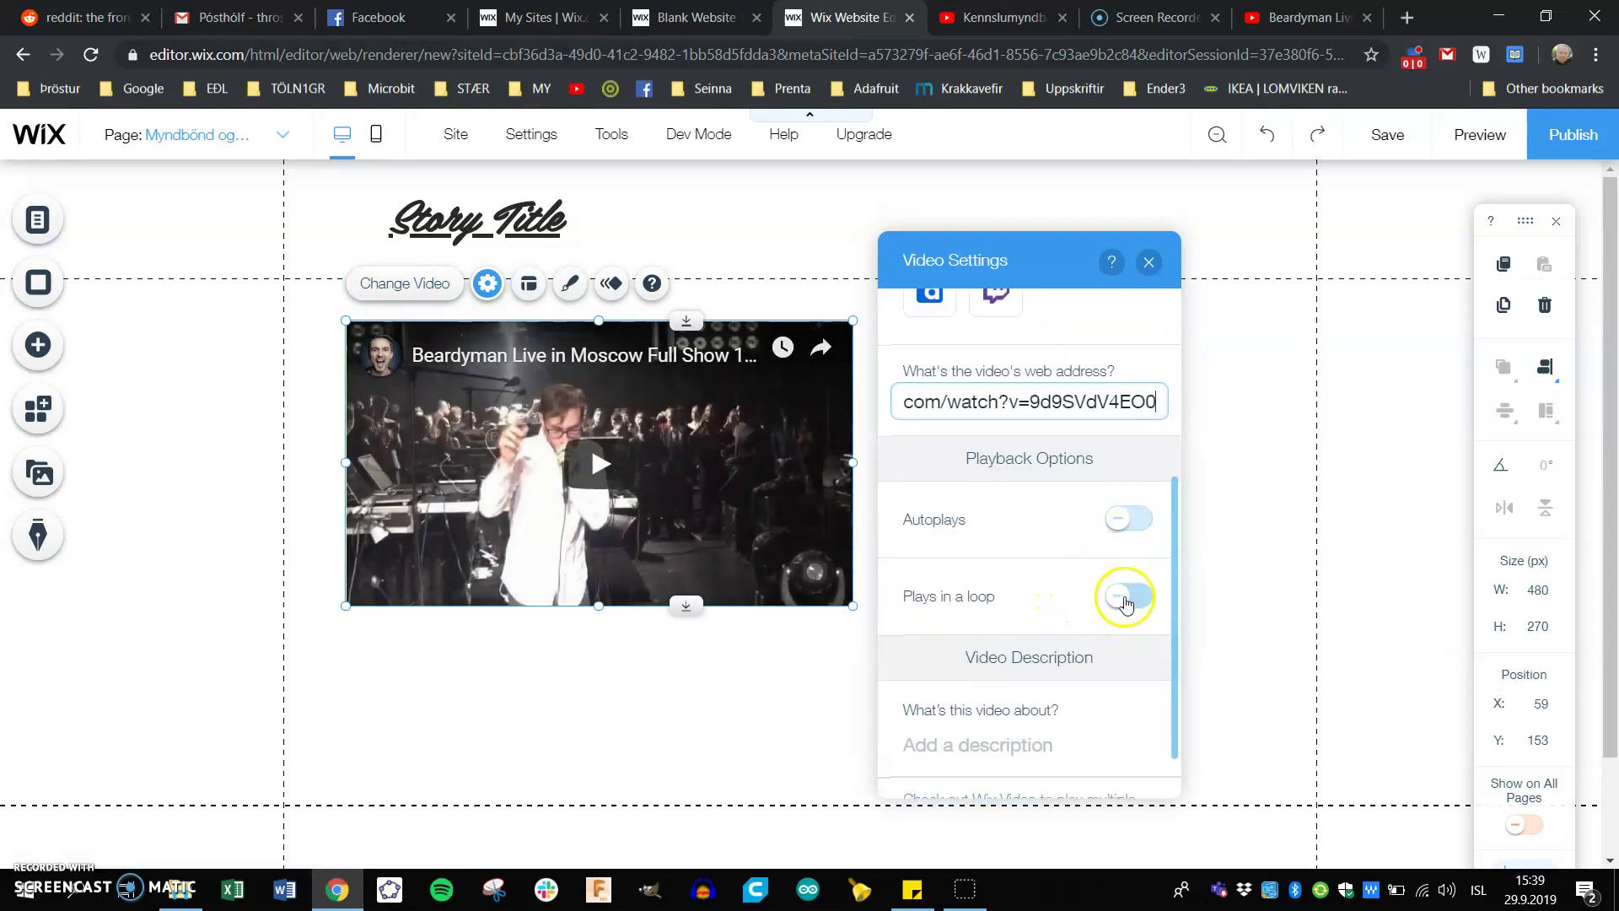
scroll(1042, 605, down, 1)
scroll(1037, 600, up, 5)
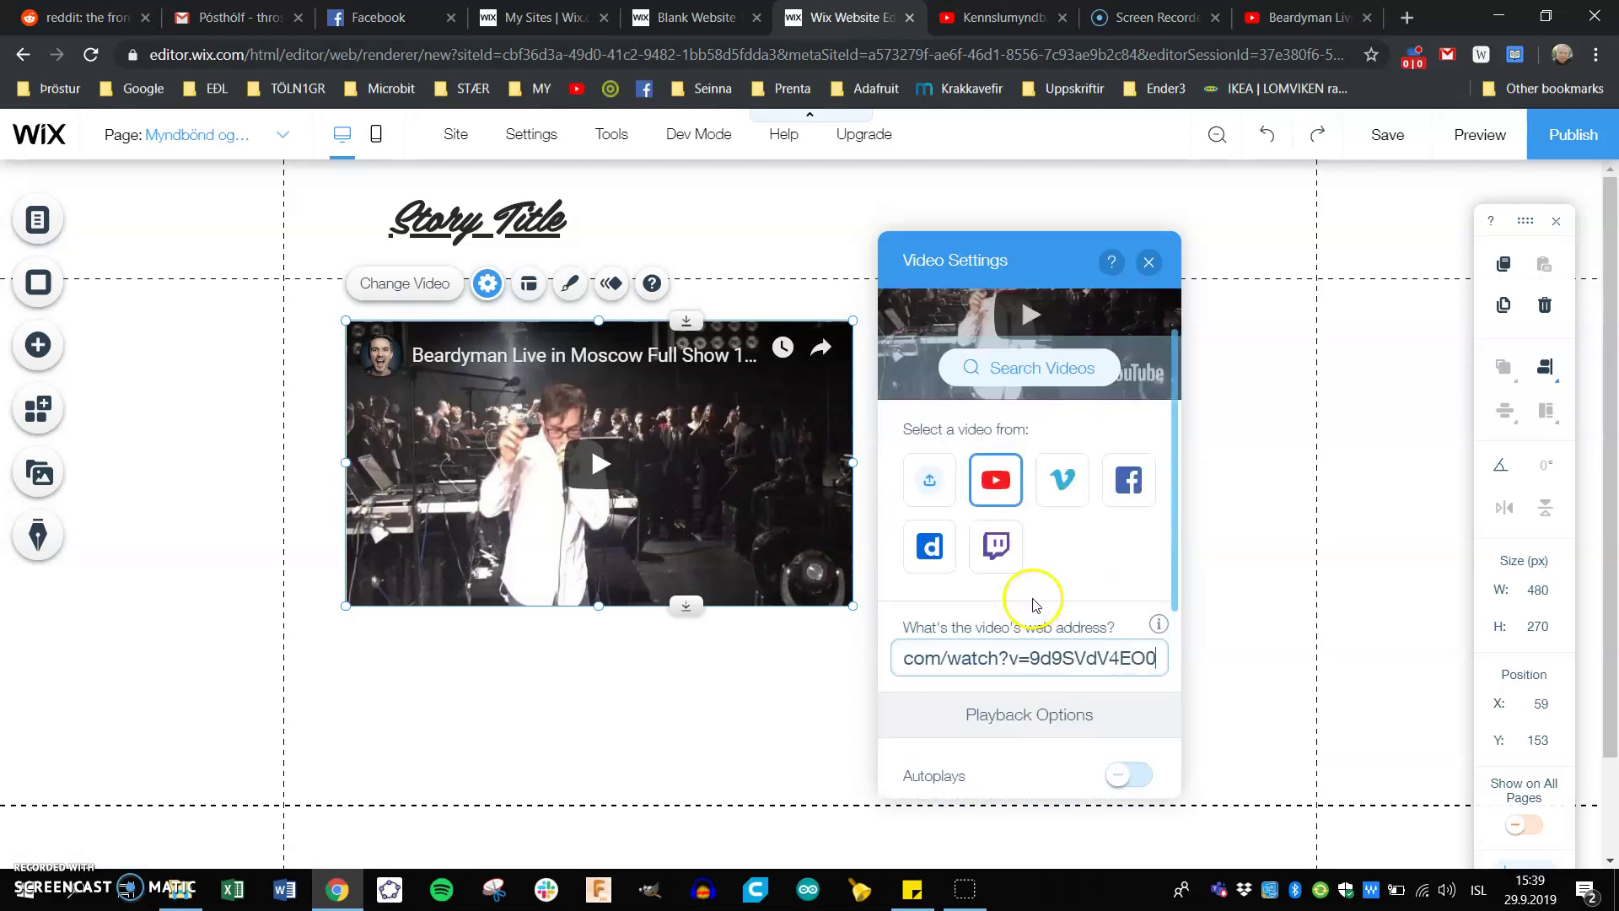
click(1147, 261)
Move the video player up near the page's centre, to about X 208, Y 125
click(1005, 470)
drag(701, 460, 950, 409)
scroll(686, 668, down, 1)
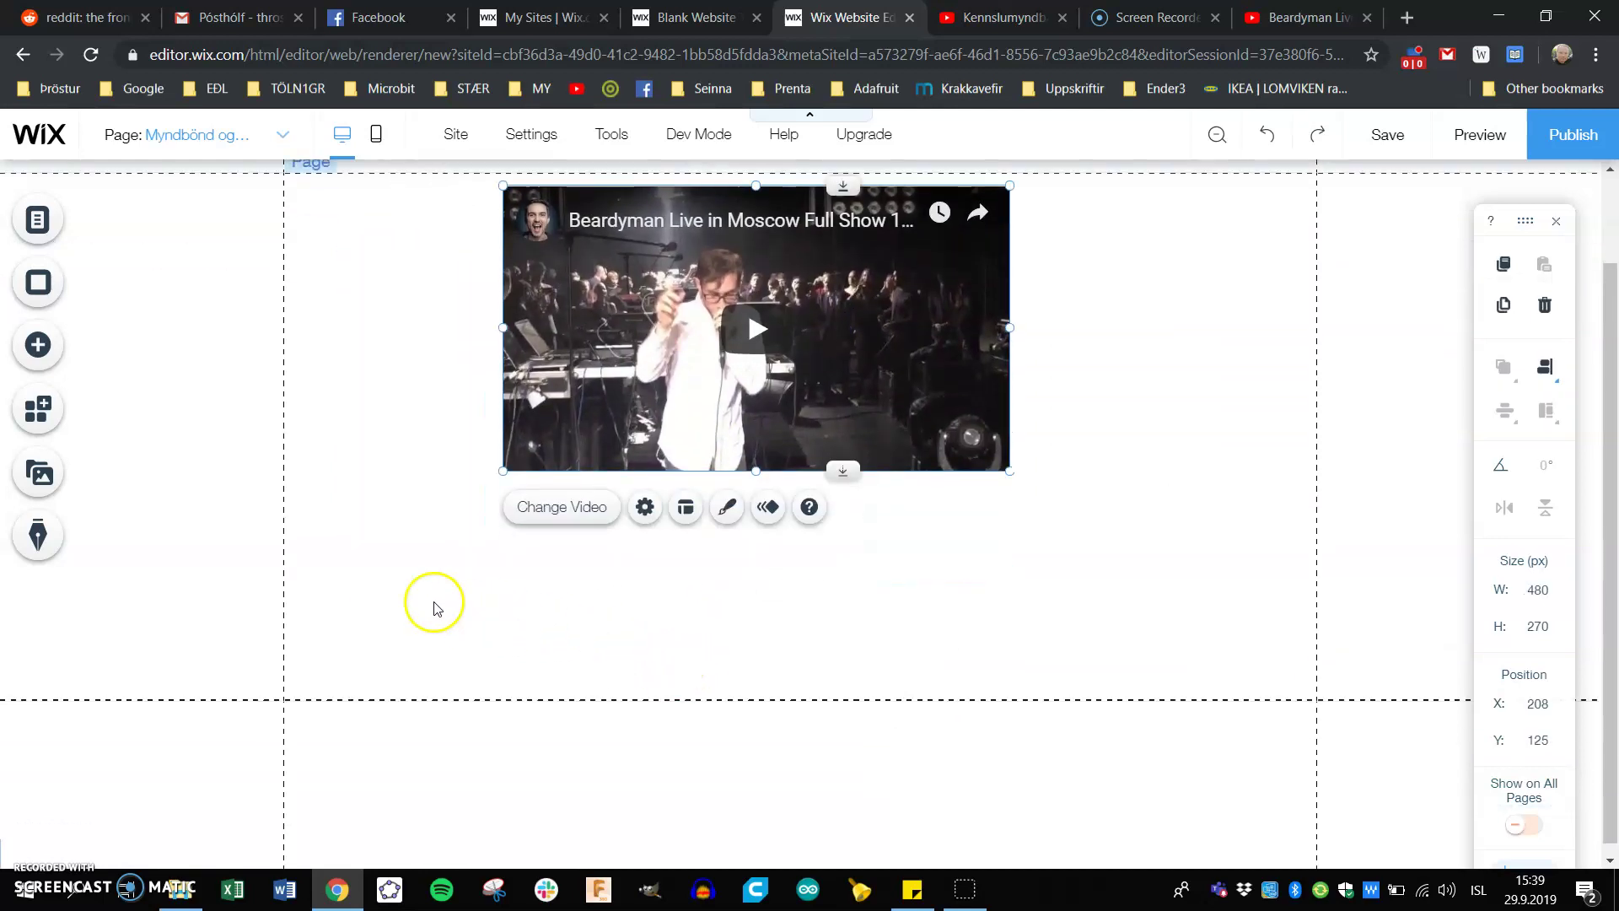
Add a Slider (spheres) gallery to the Myndbönd og myndir page
click(38, 347)
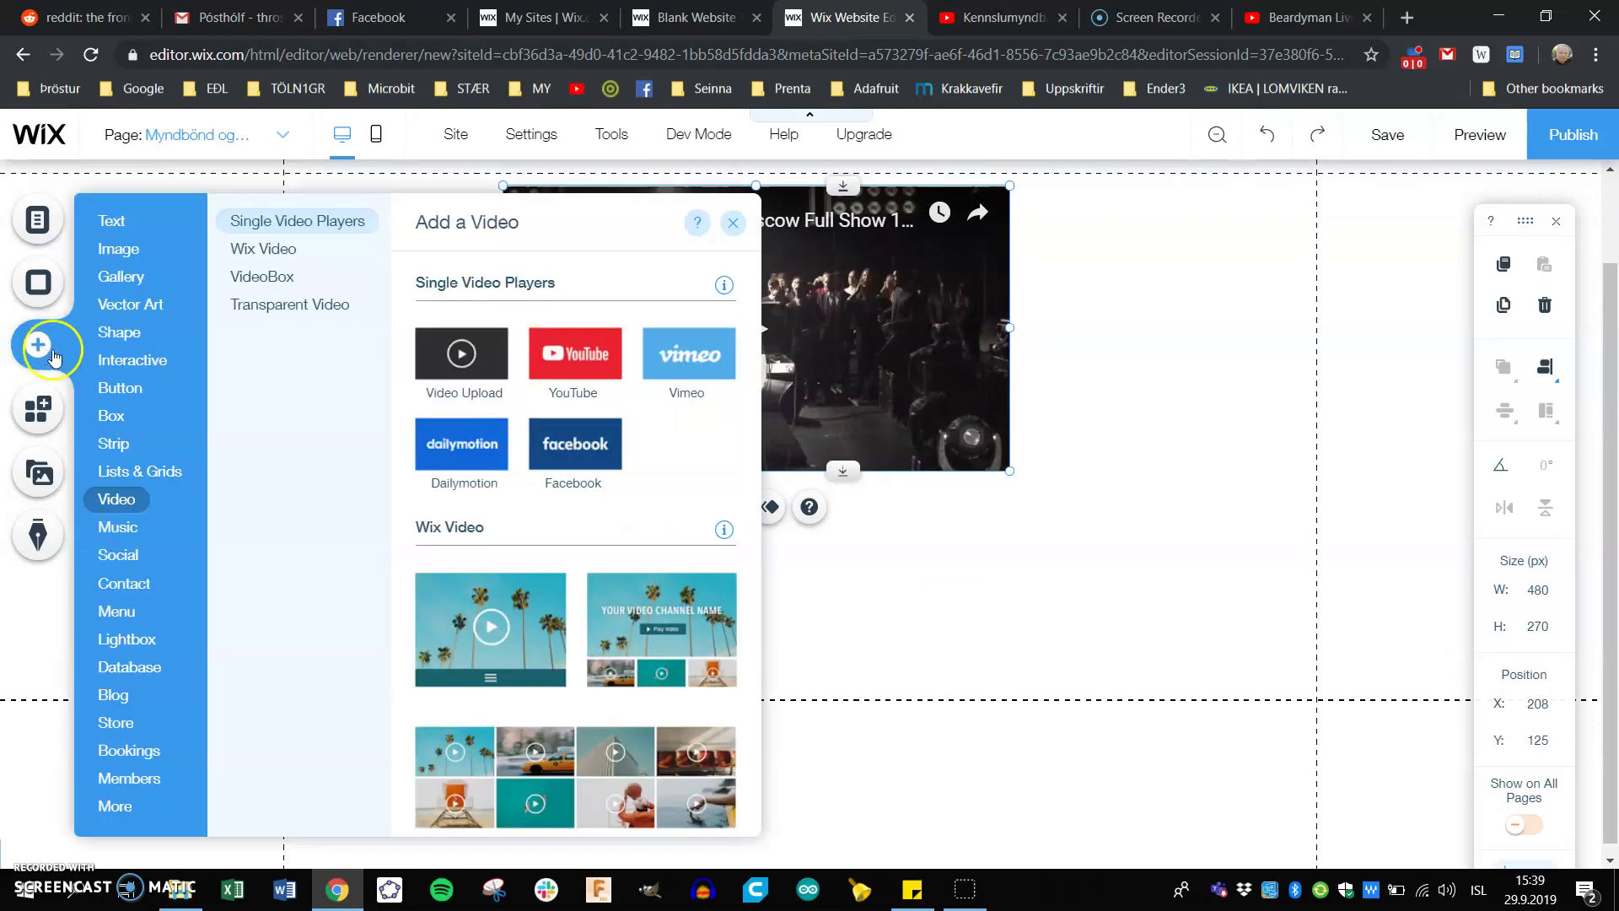
click(126, 278)
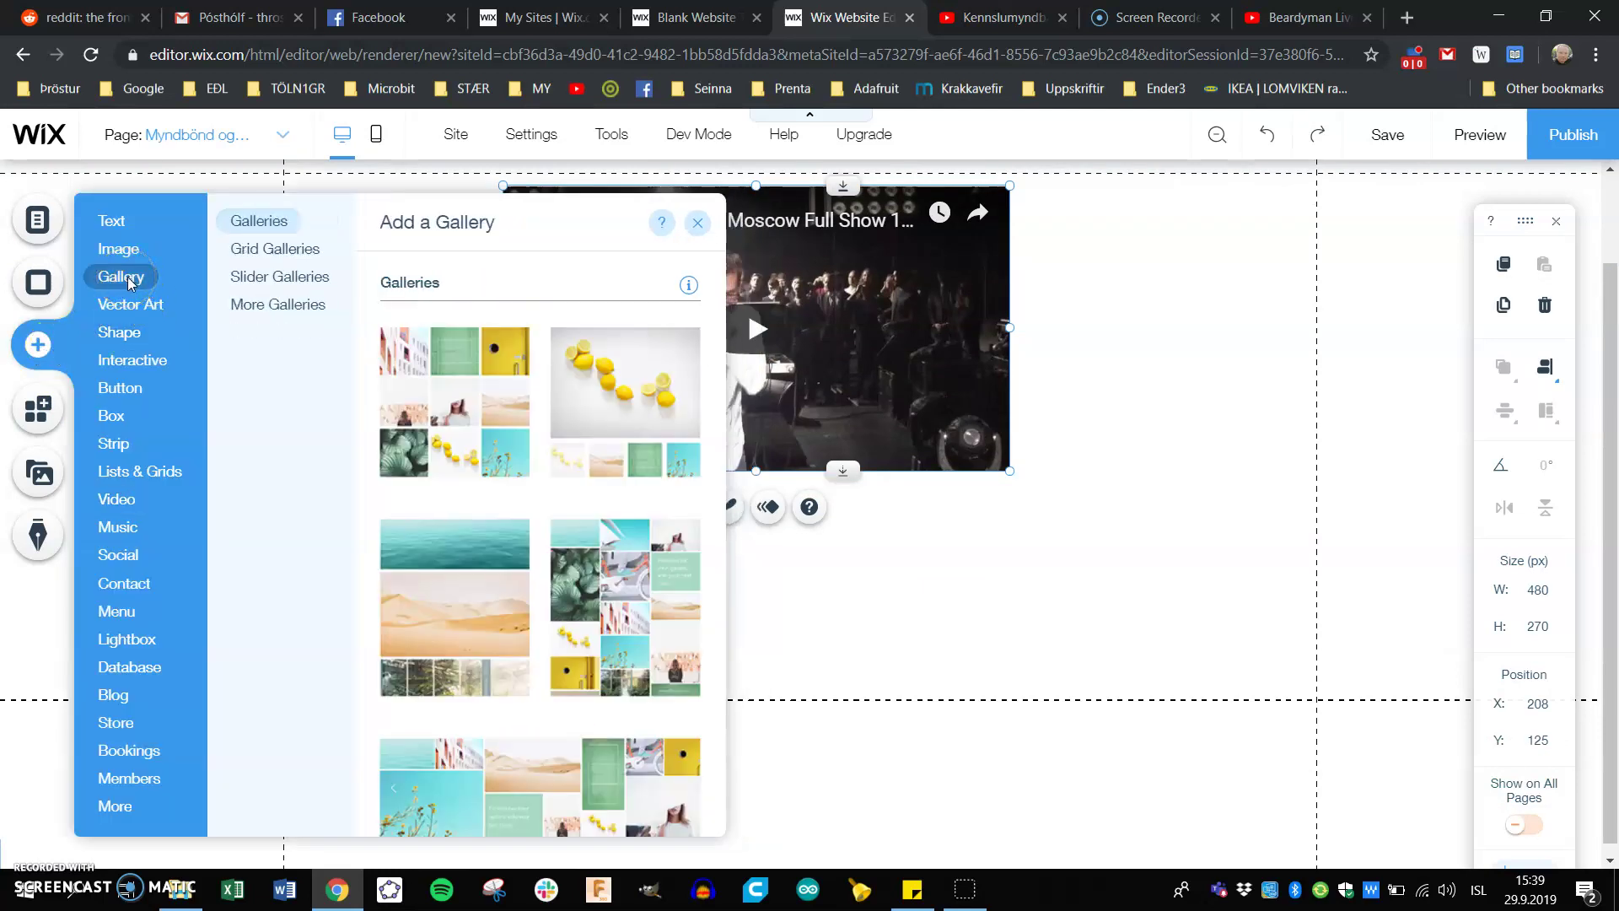
scroll(540, 389, down, 1)
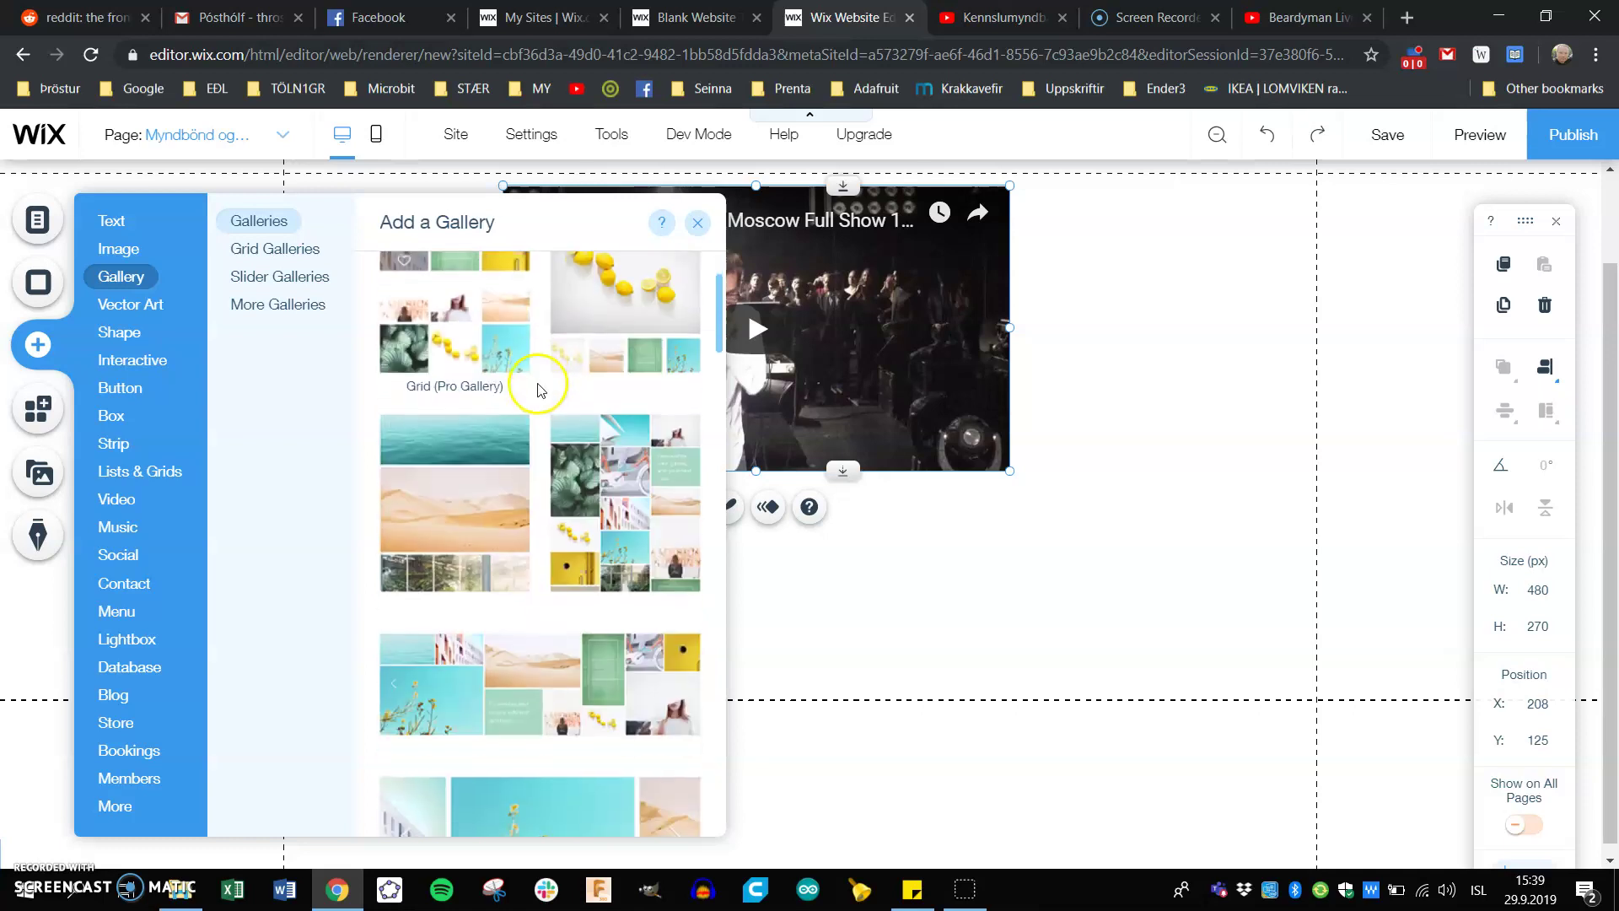
scroll(571, 506, down, 4)
scroll(571, 514, down, 5)
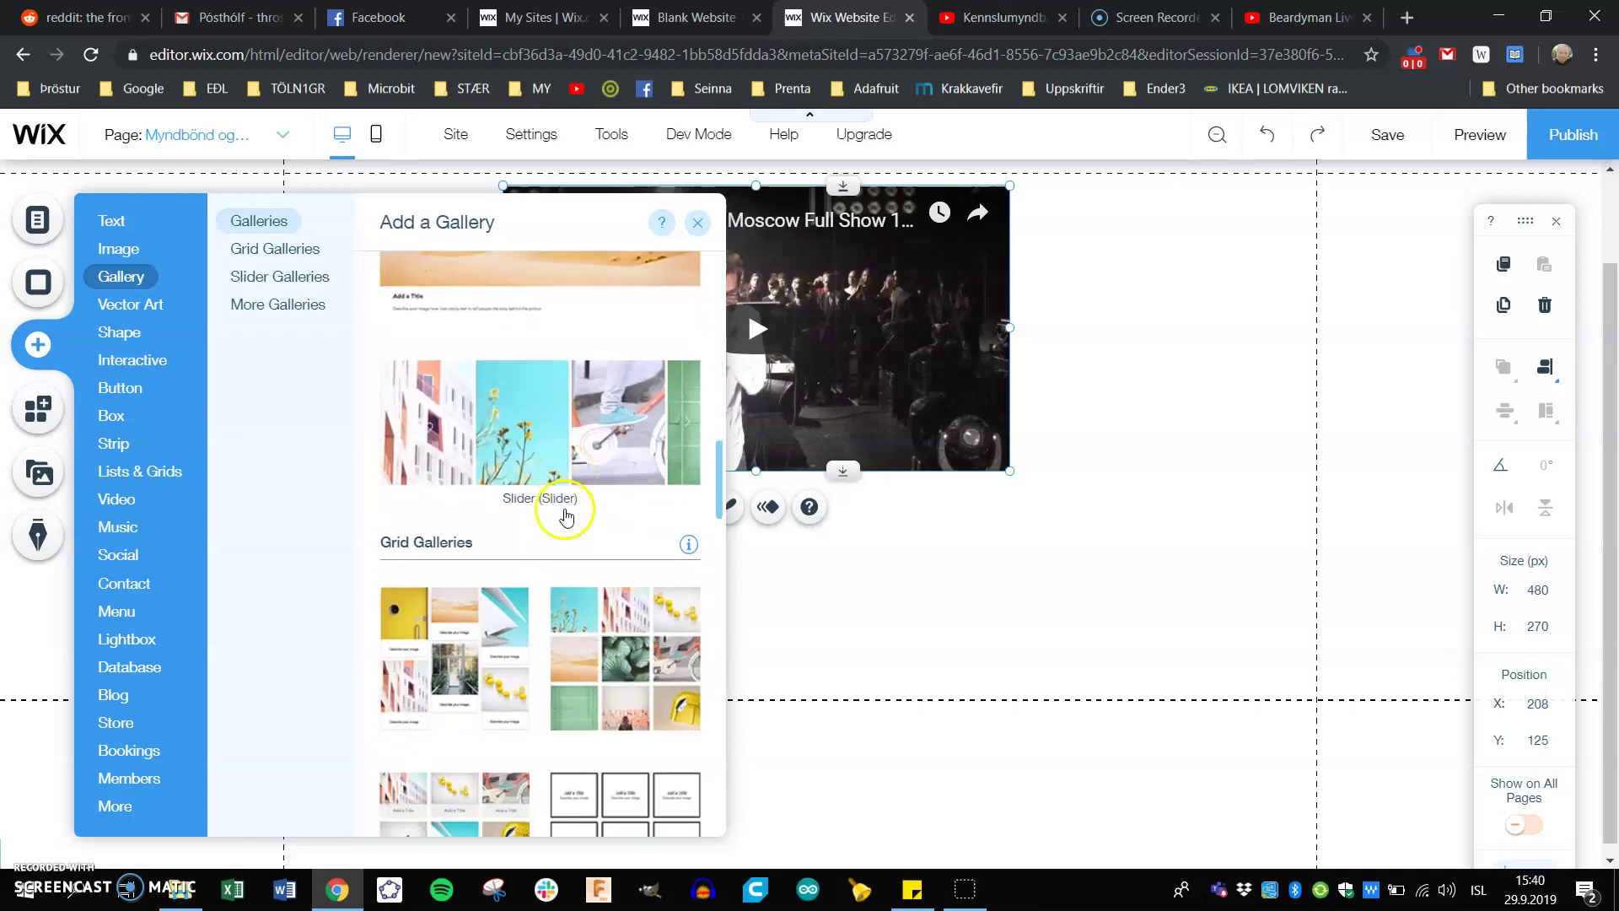
scroll(565, 516, down, 6)
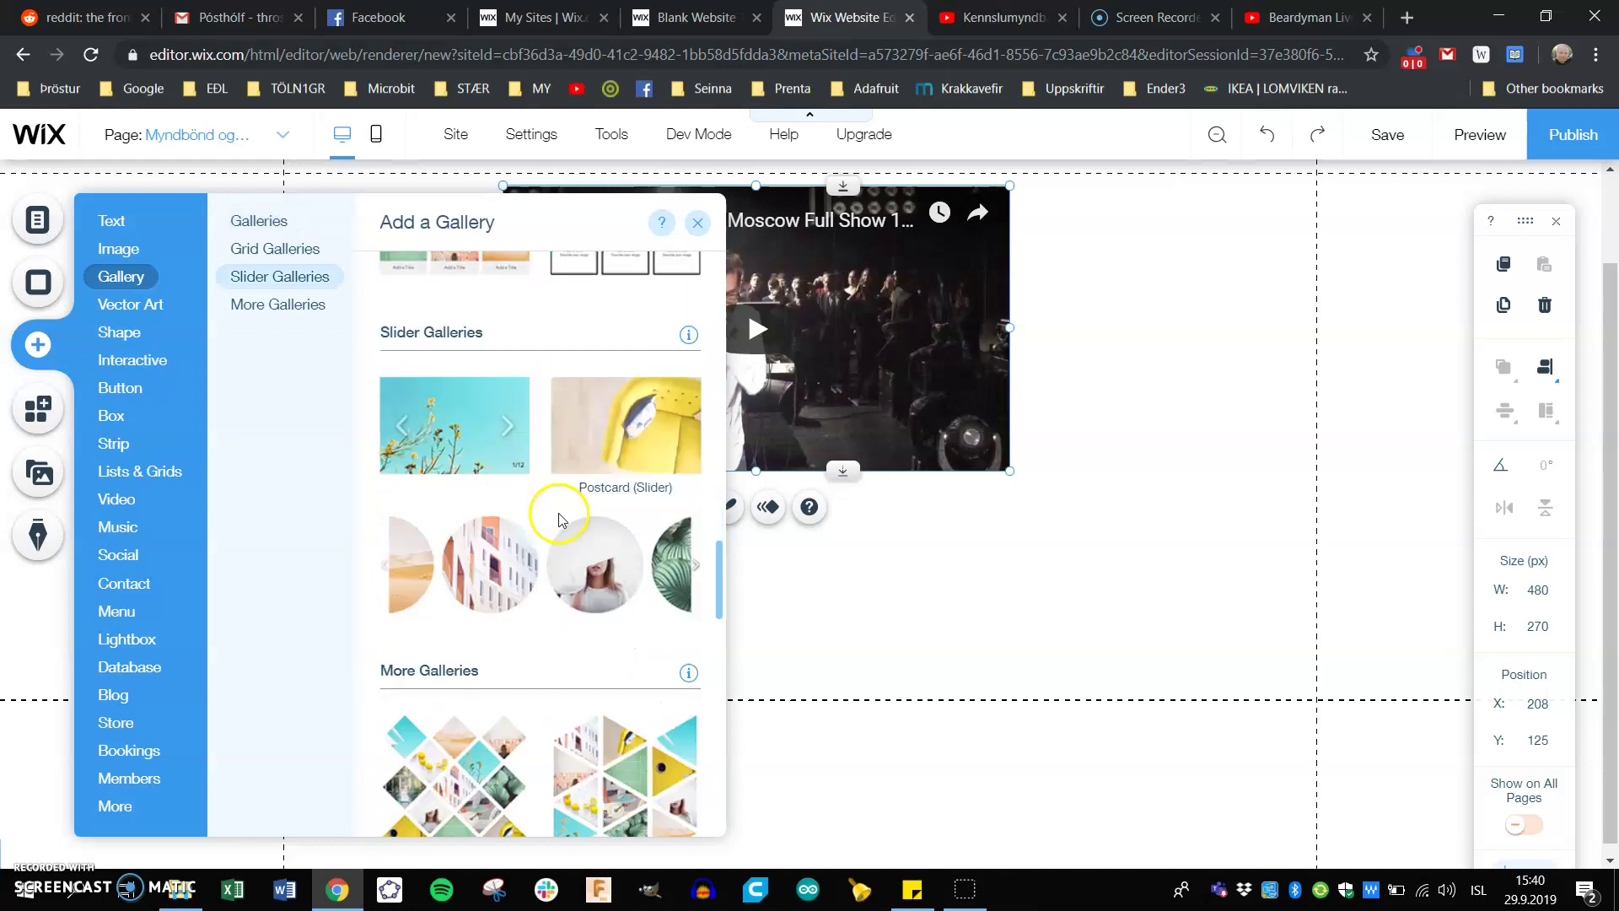
scroll(553, 506, down, 1)
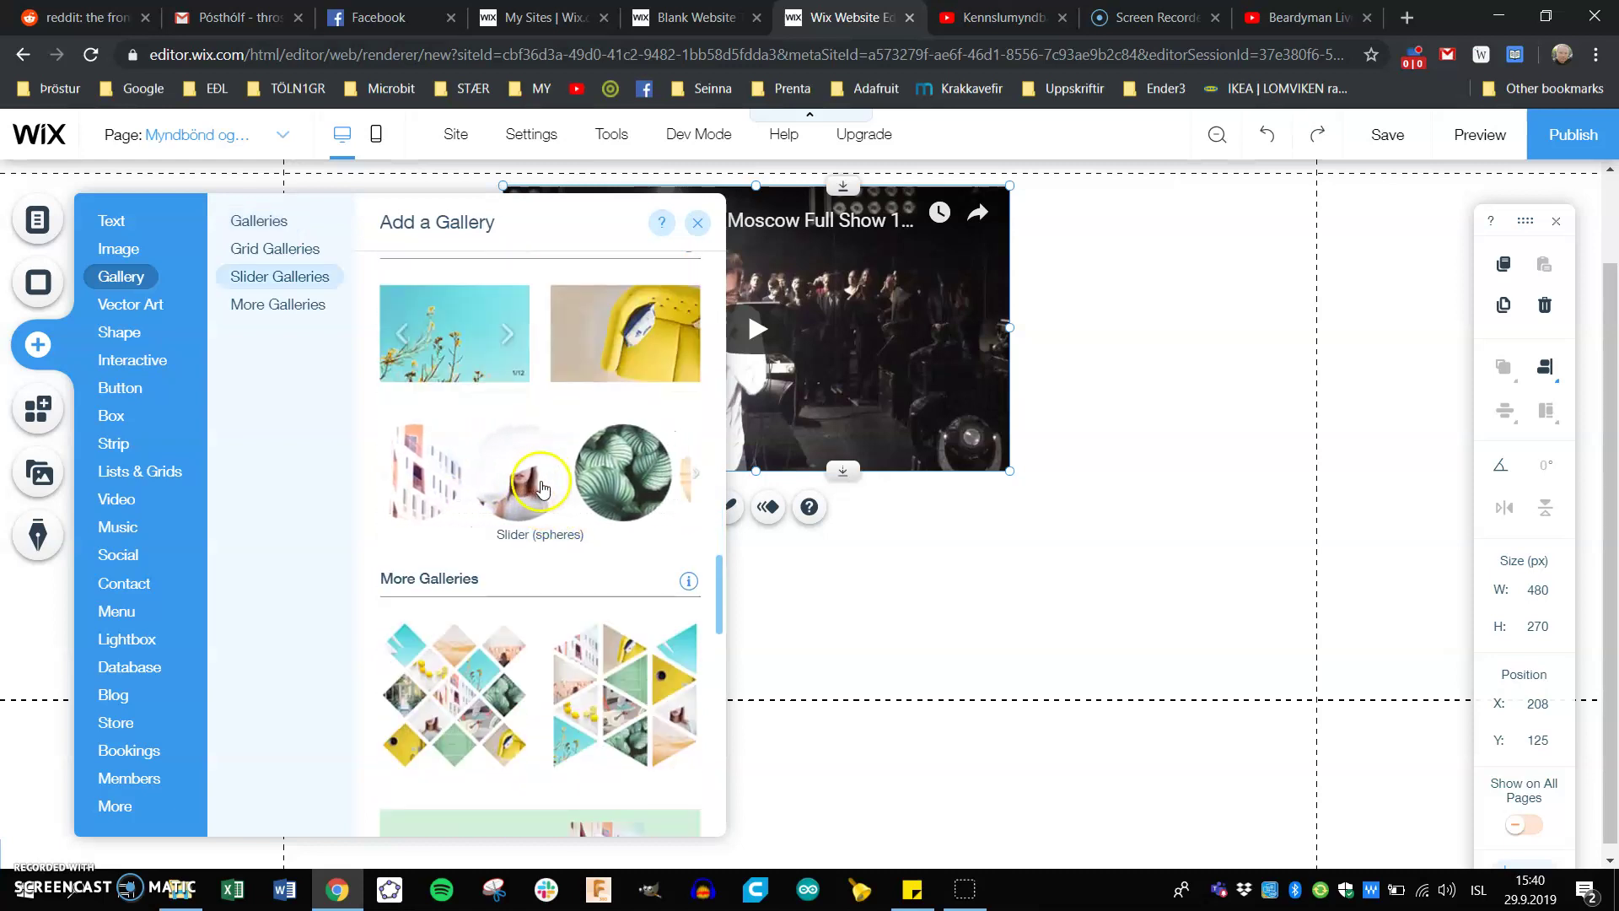
click(540, 487)
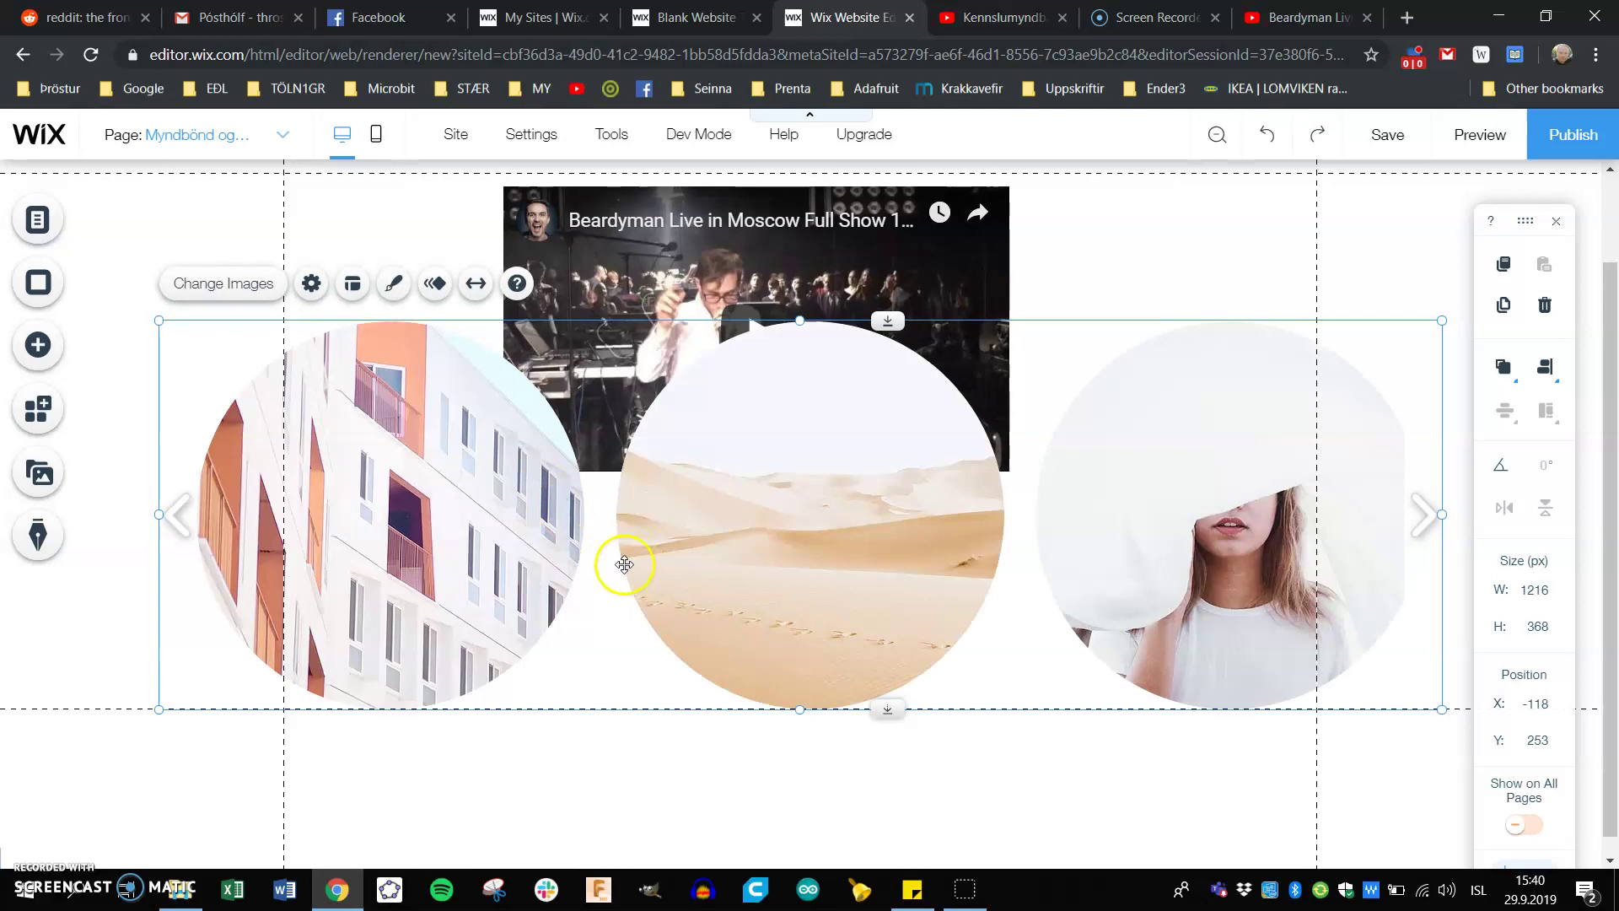
Move the gallery below the video to about Y 427 and narrow it to about 973 px, starting at X 0, within the page guides
drag(661, 547, 769, 672)
scroll(848, 555, down, 2)
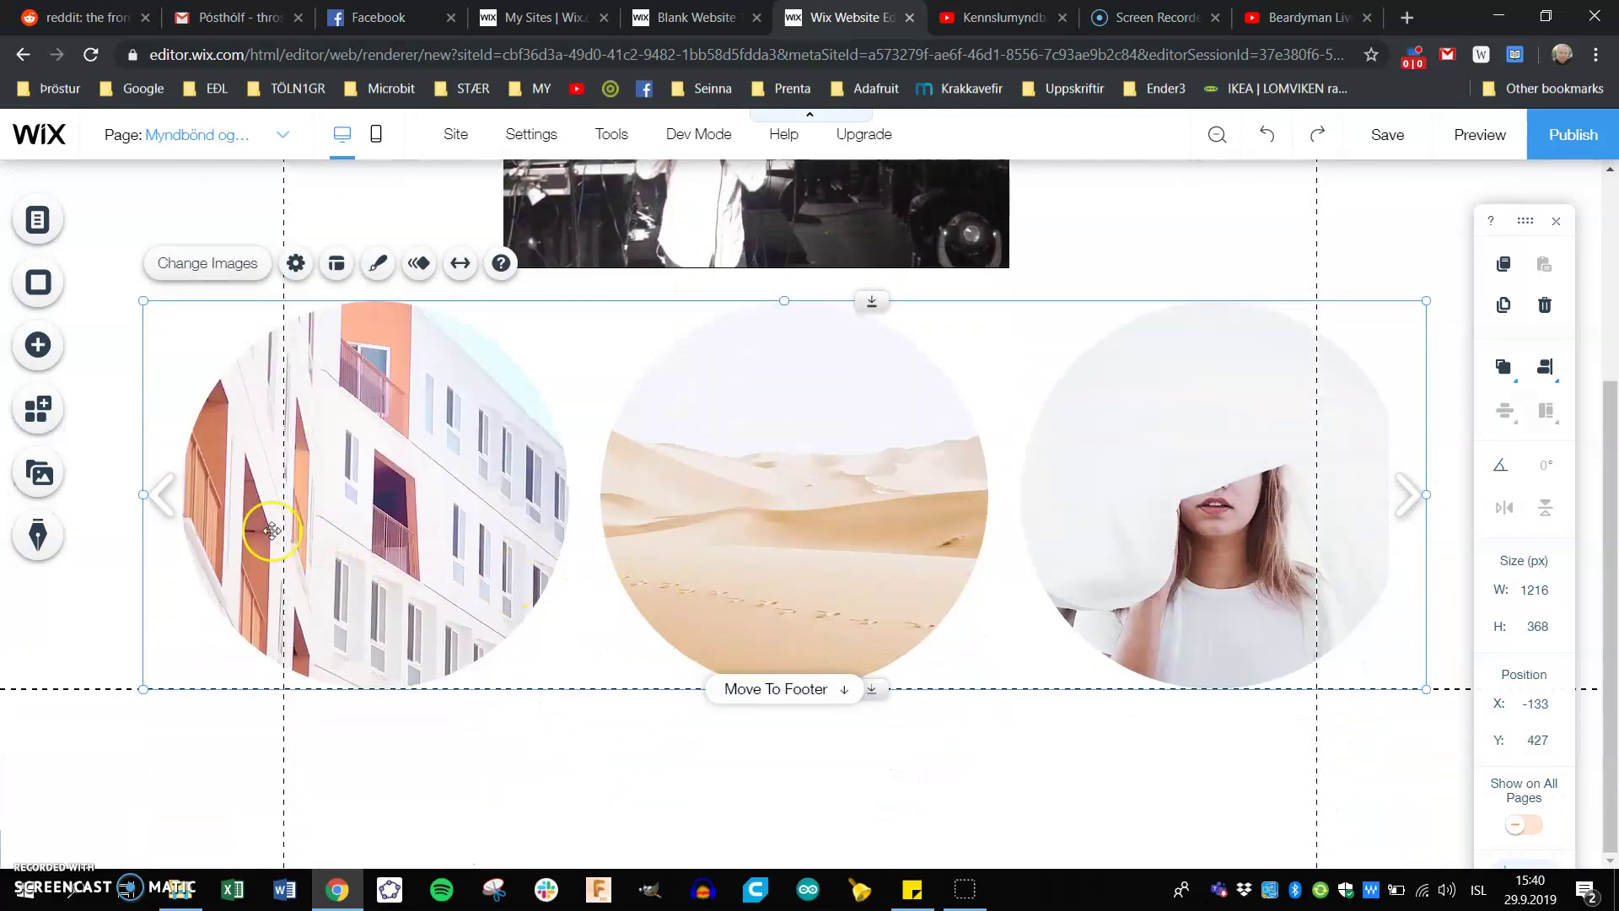
drag(139, 495, 284, 494)
drag(1423, 492, 1308, 488)
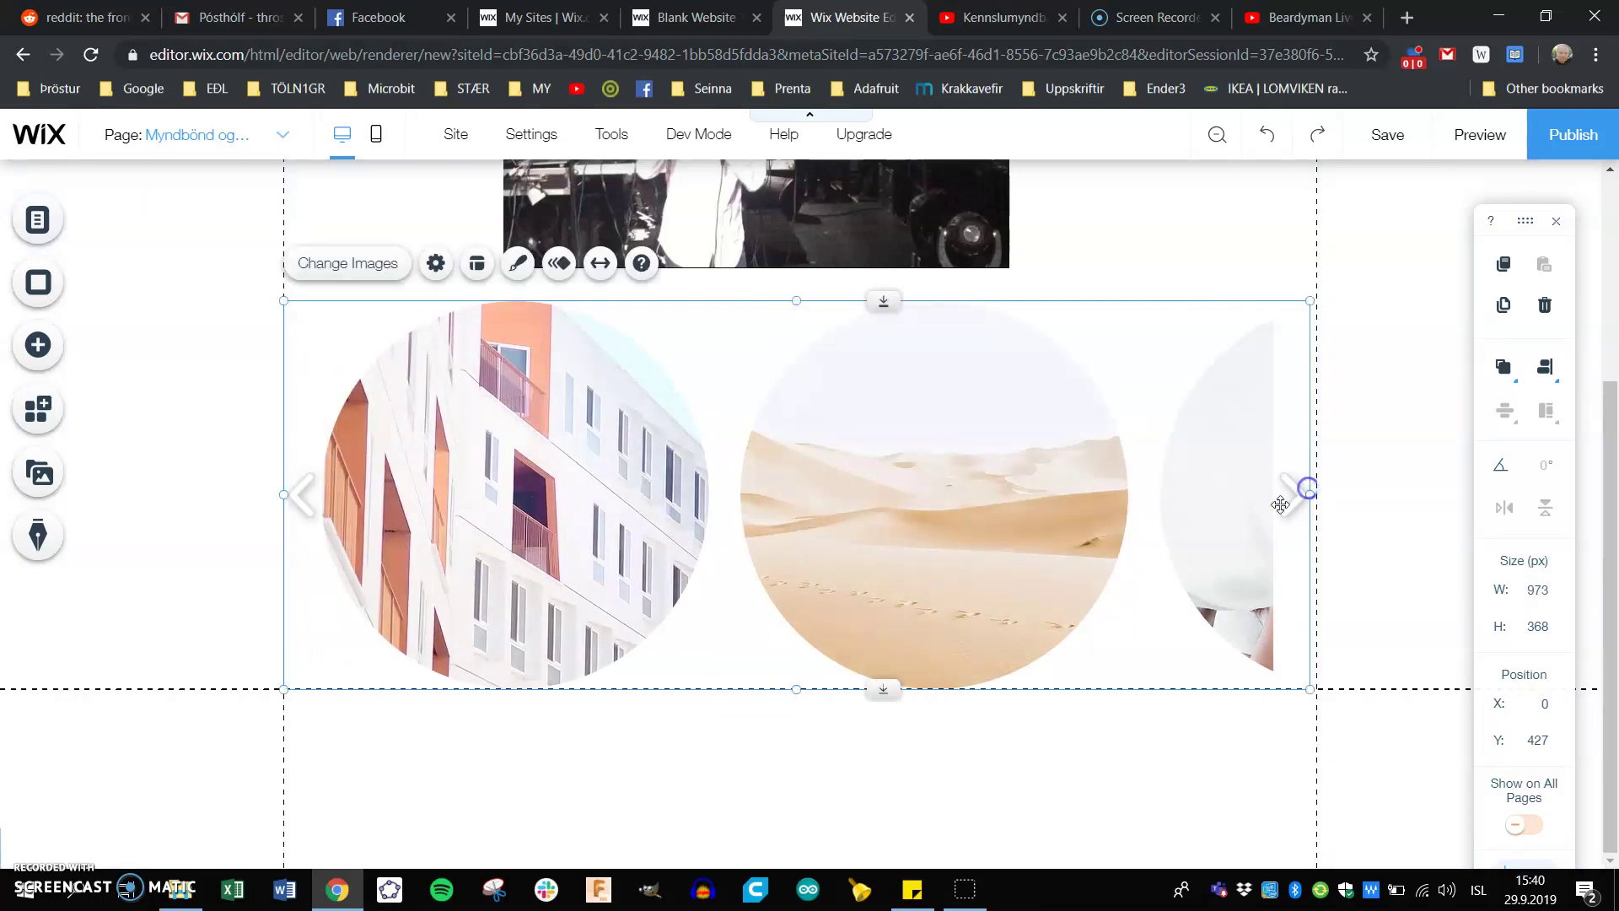
Review the slider gallery's images in its image organizer, close the organizer and deselect the gallery
click(351, 266)
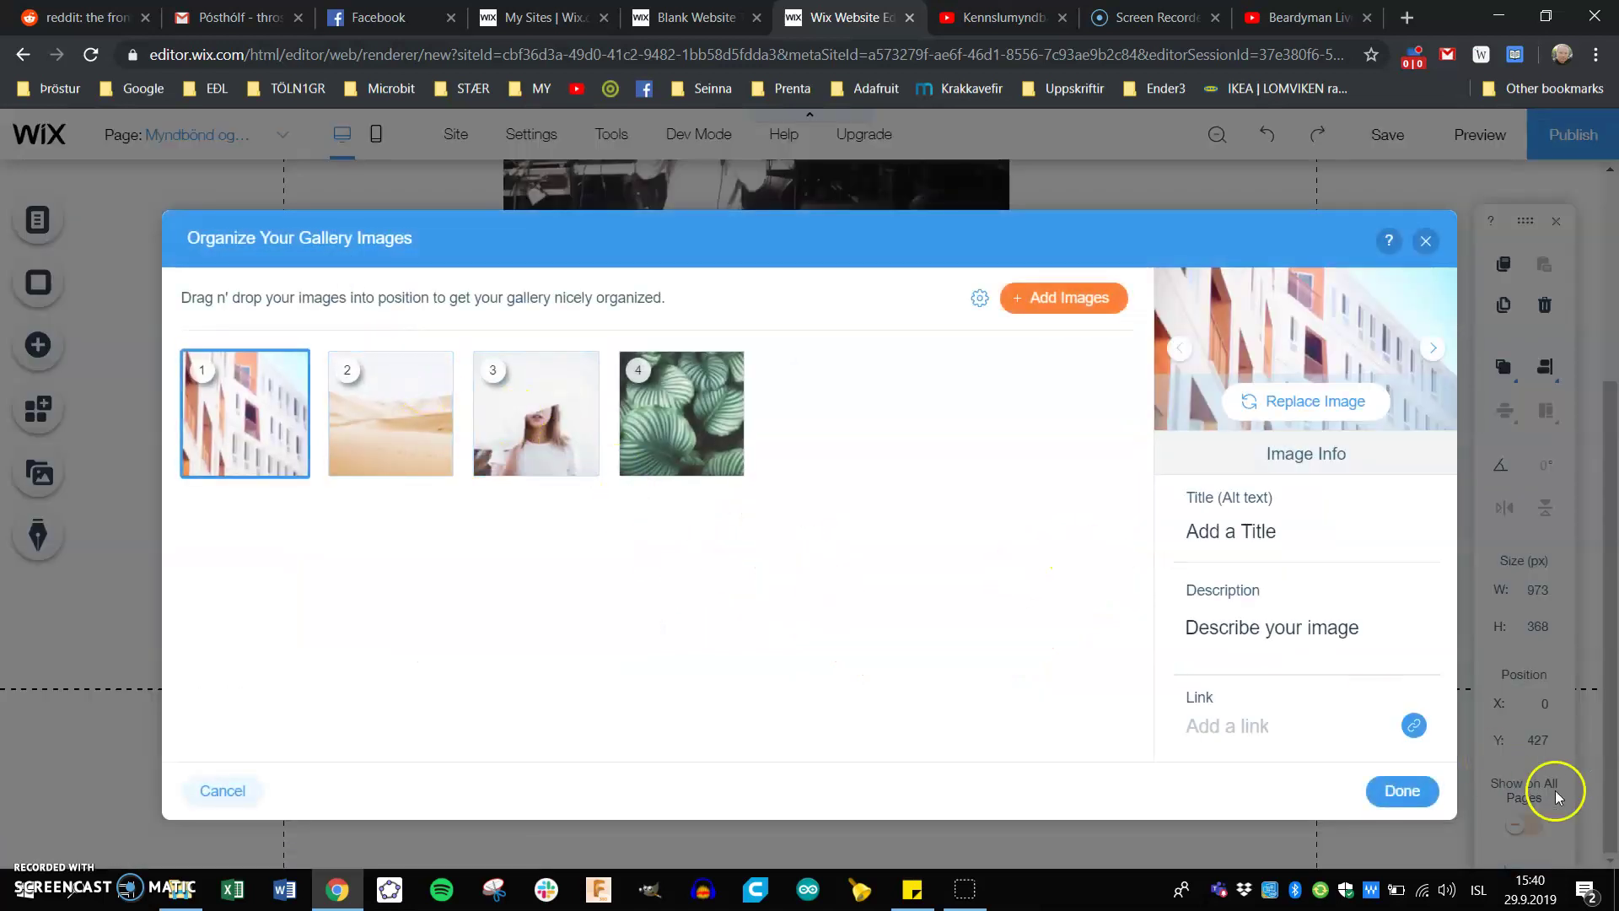
click(1402, 789)
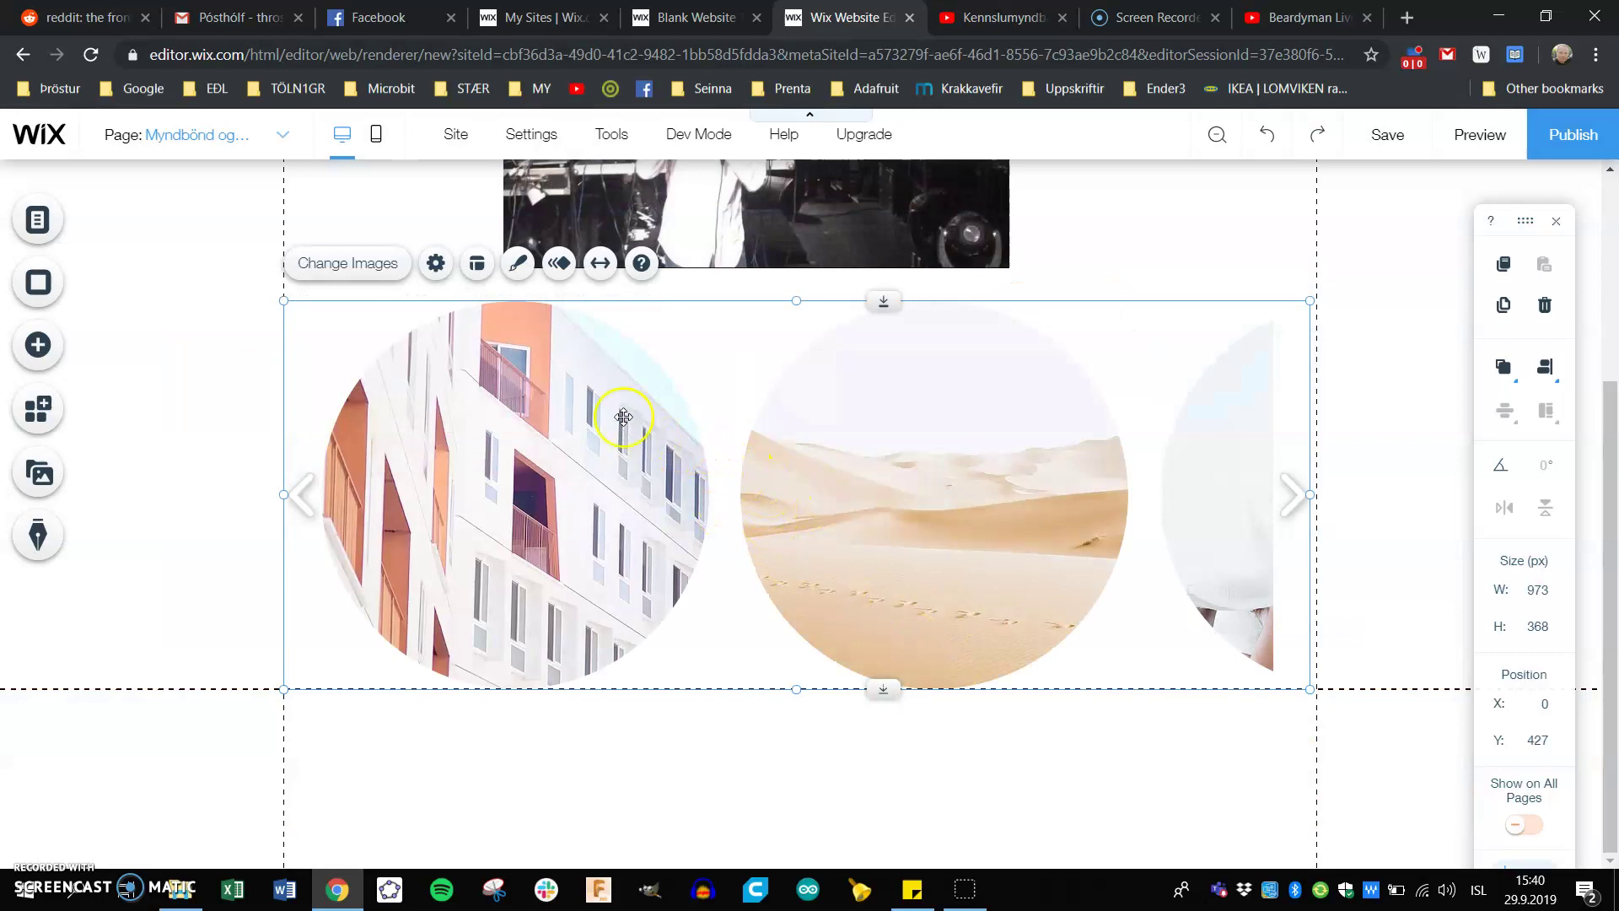
click(402, 203)
Add a Facebook Share button to the header, to the right of the title, at about X 874, Y 72
scroll(440, 405, up, 3)
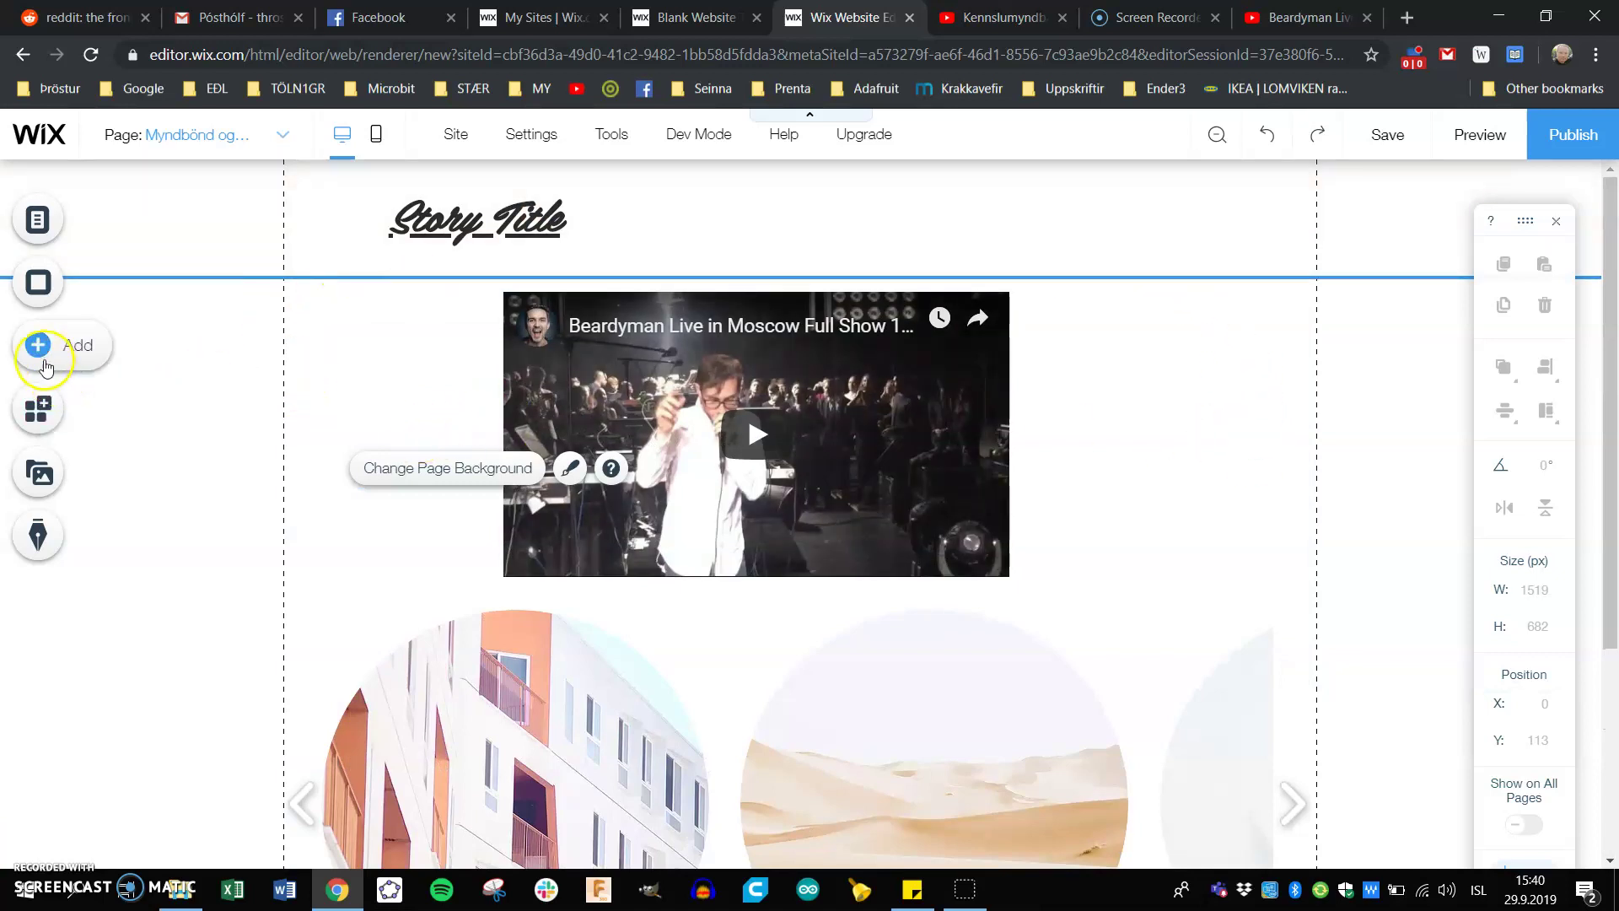
click(37, 353)
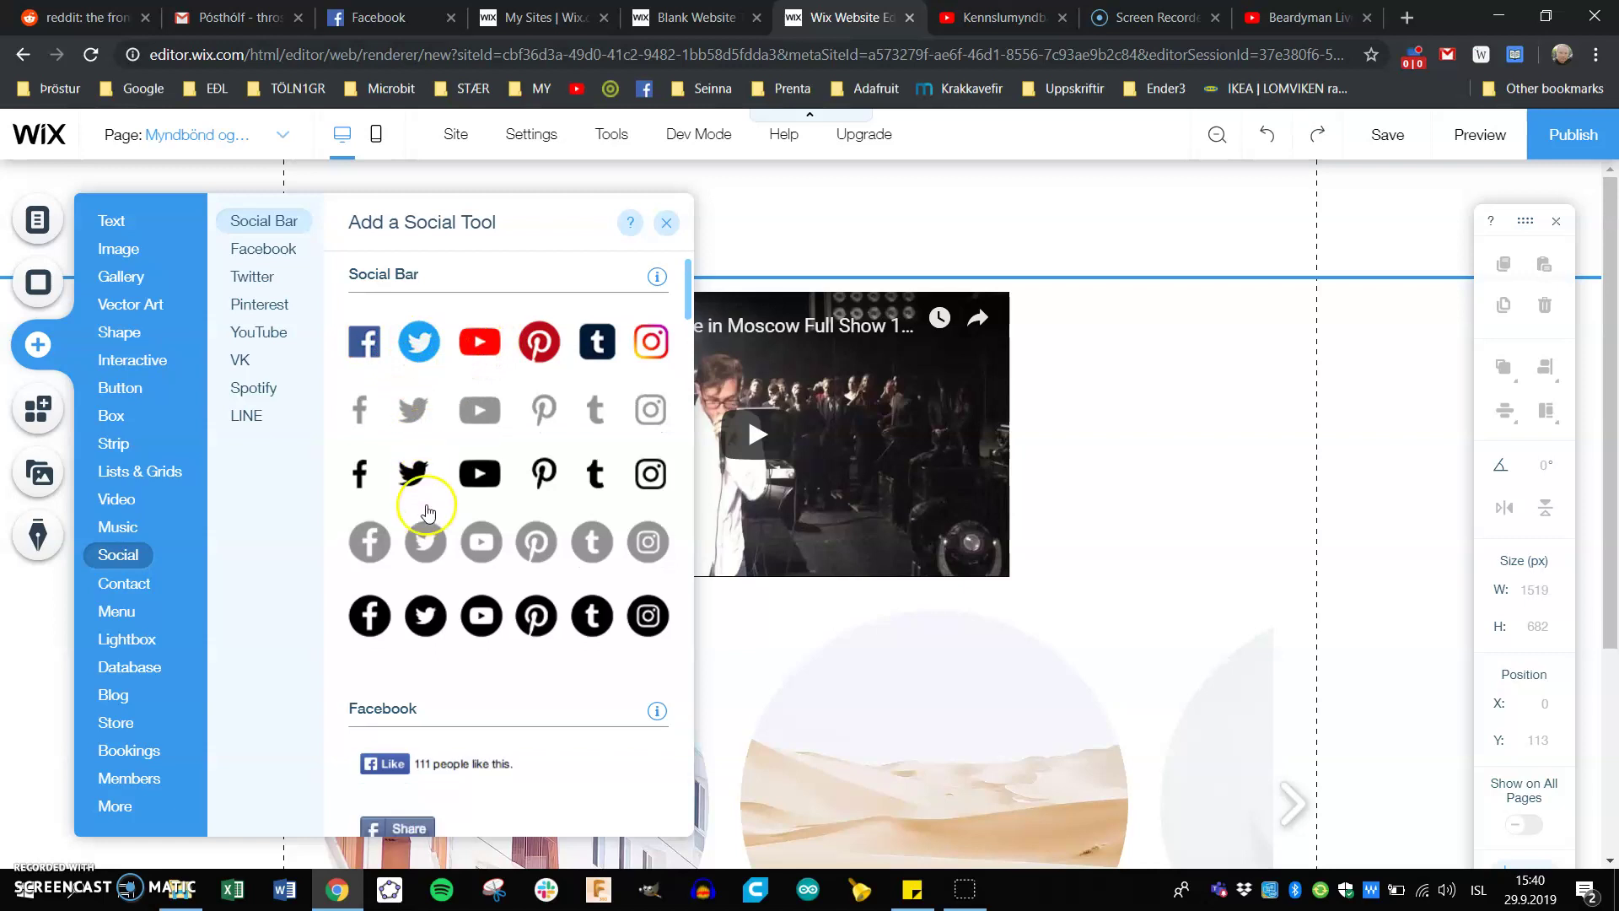
scroll(434, 607, down, 1)
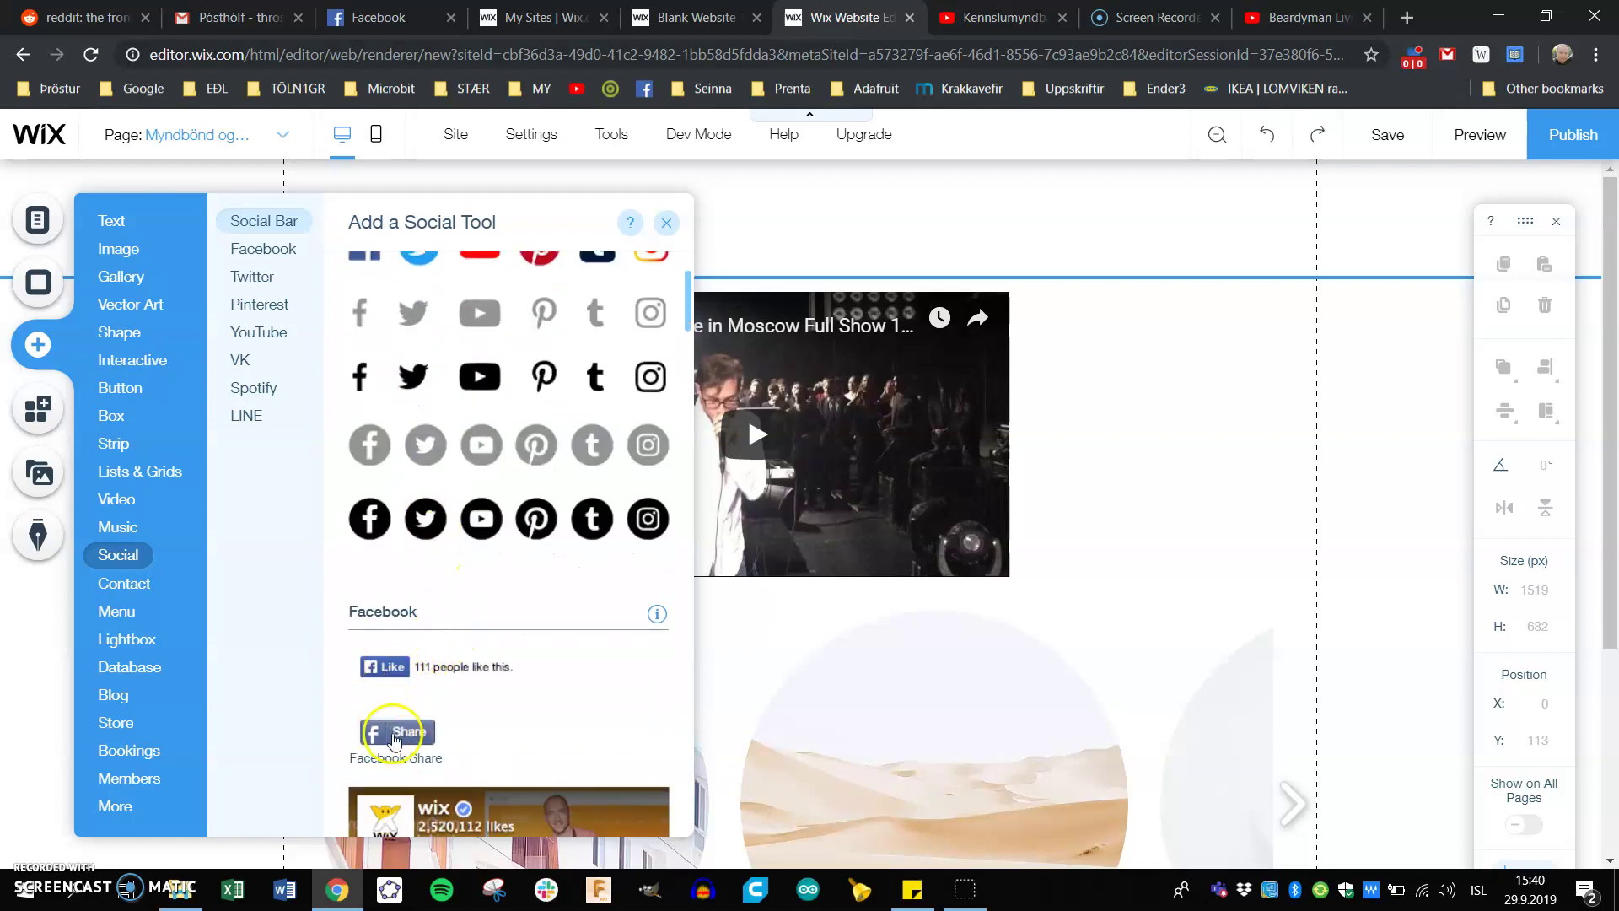
drag(404, 738, 1248, 250)
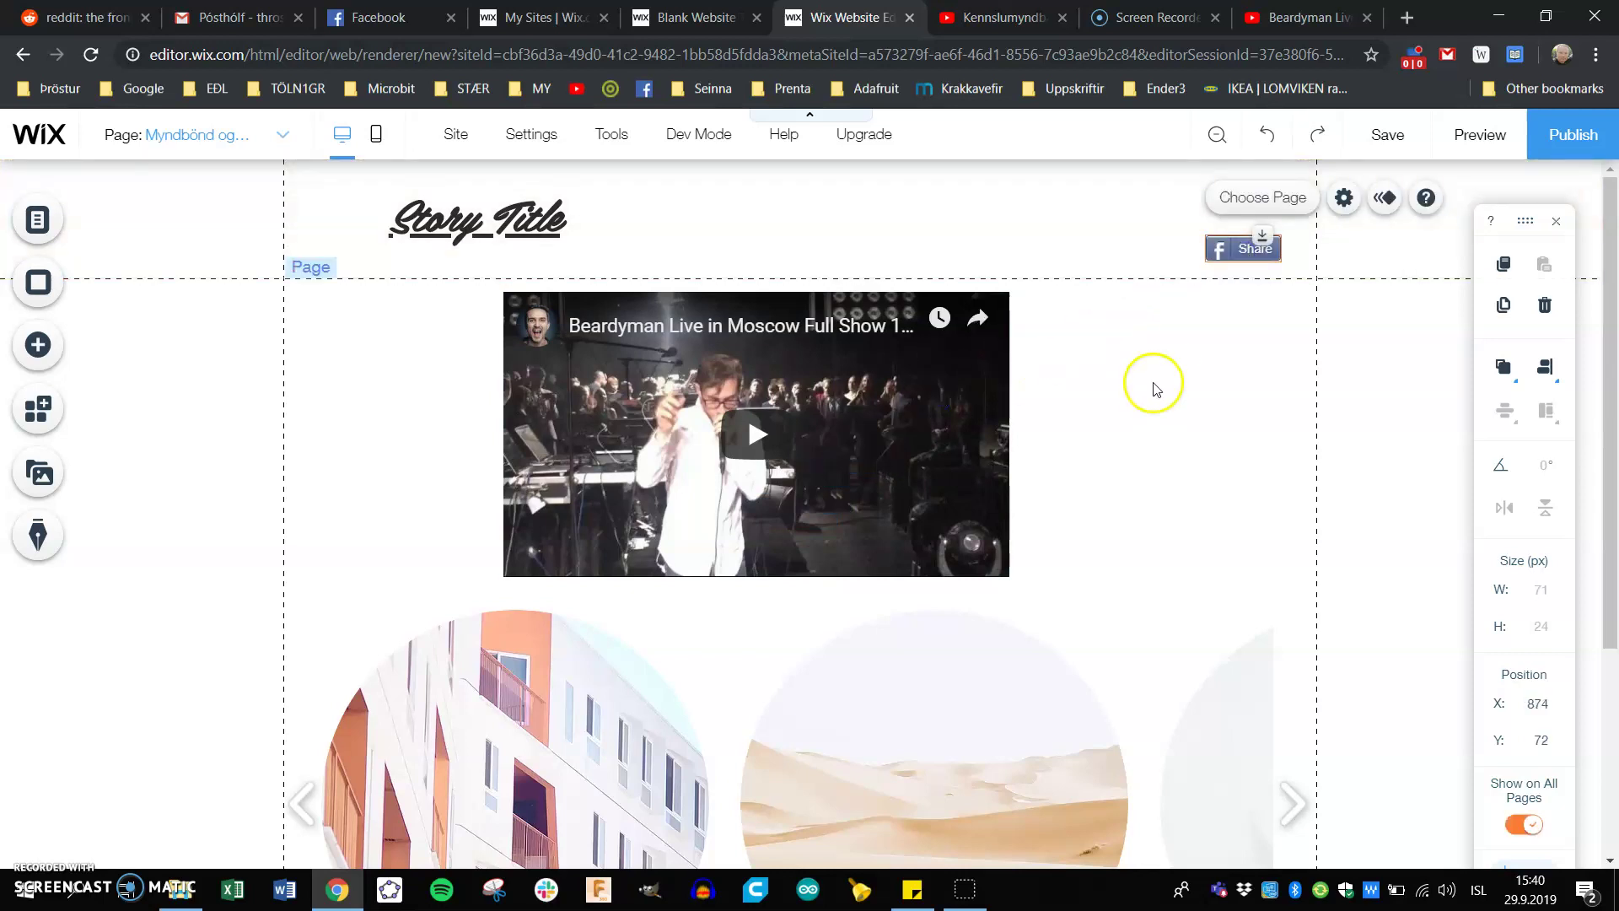
click(1204, 310)
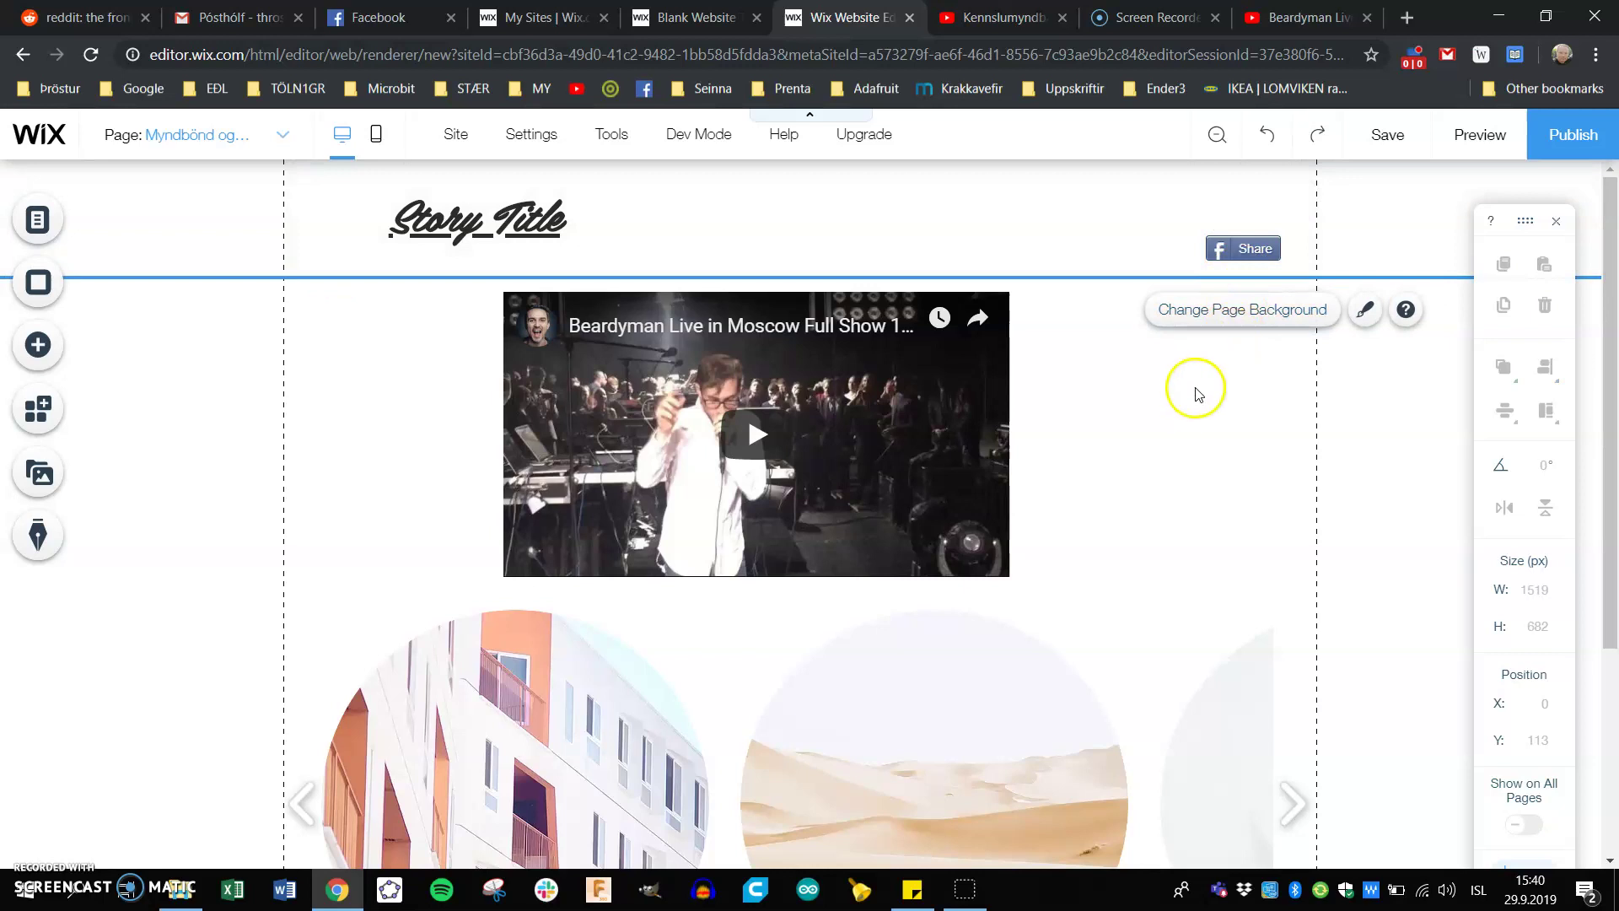
click(1172, 414)
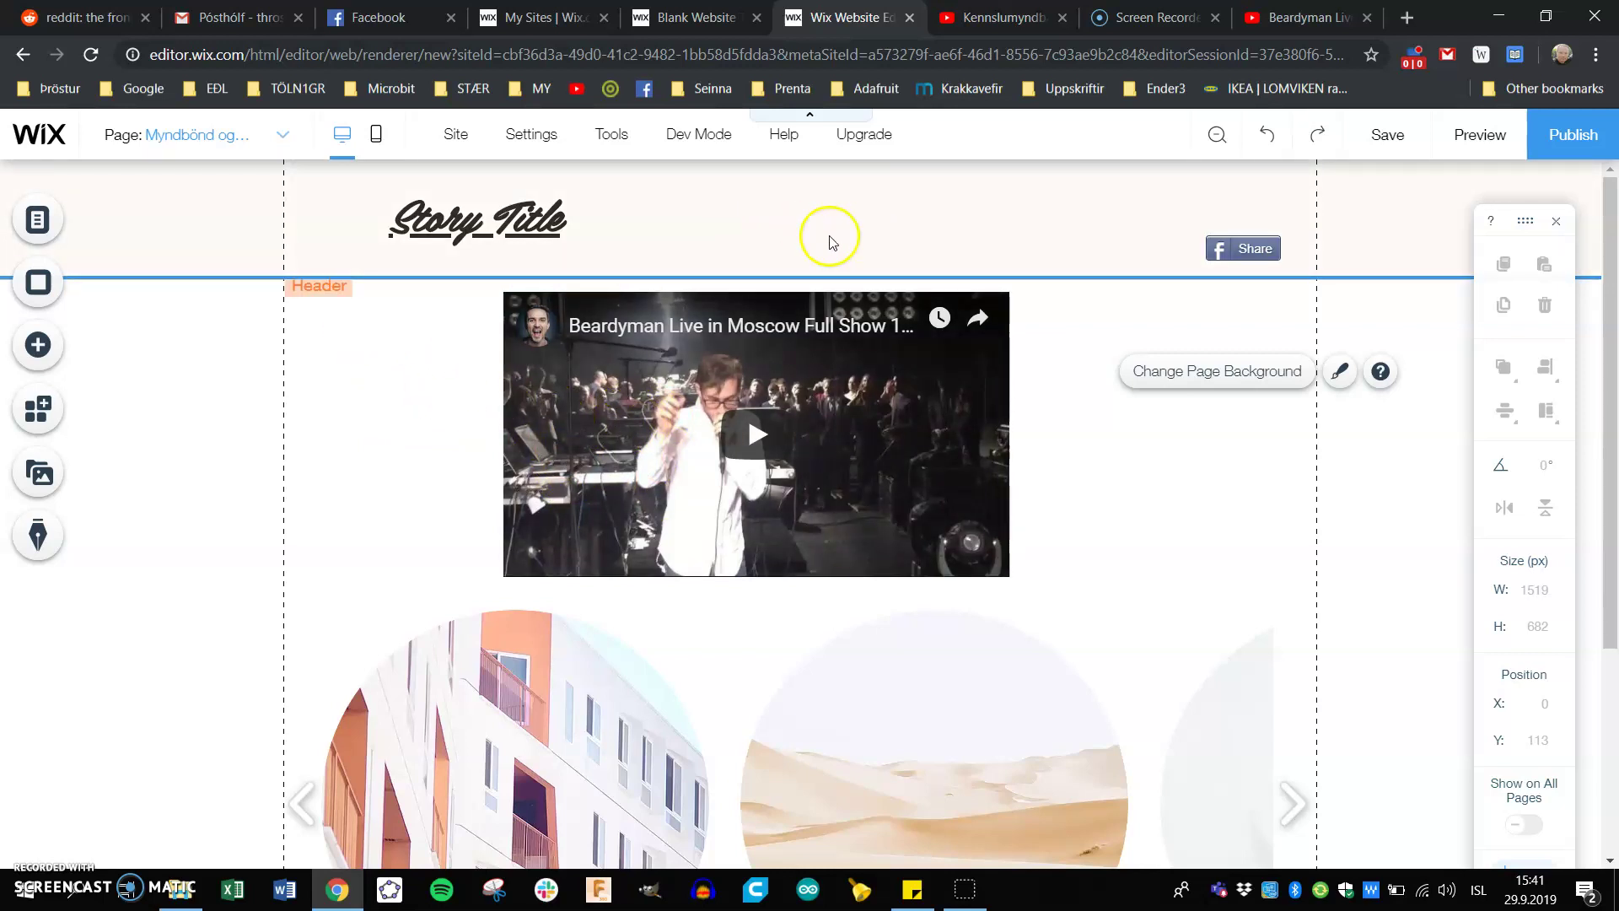
Check the site's page list, close it, and add the horizontal menu design with a rounded beige bar
click(33, 221)
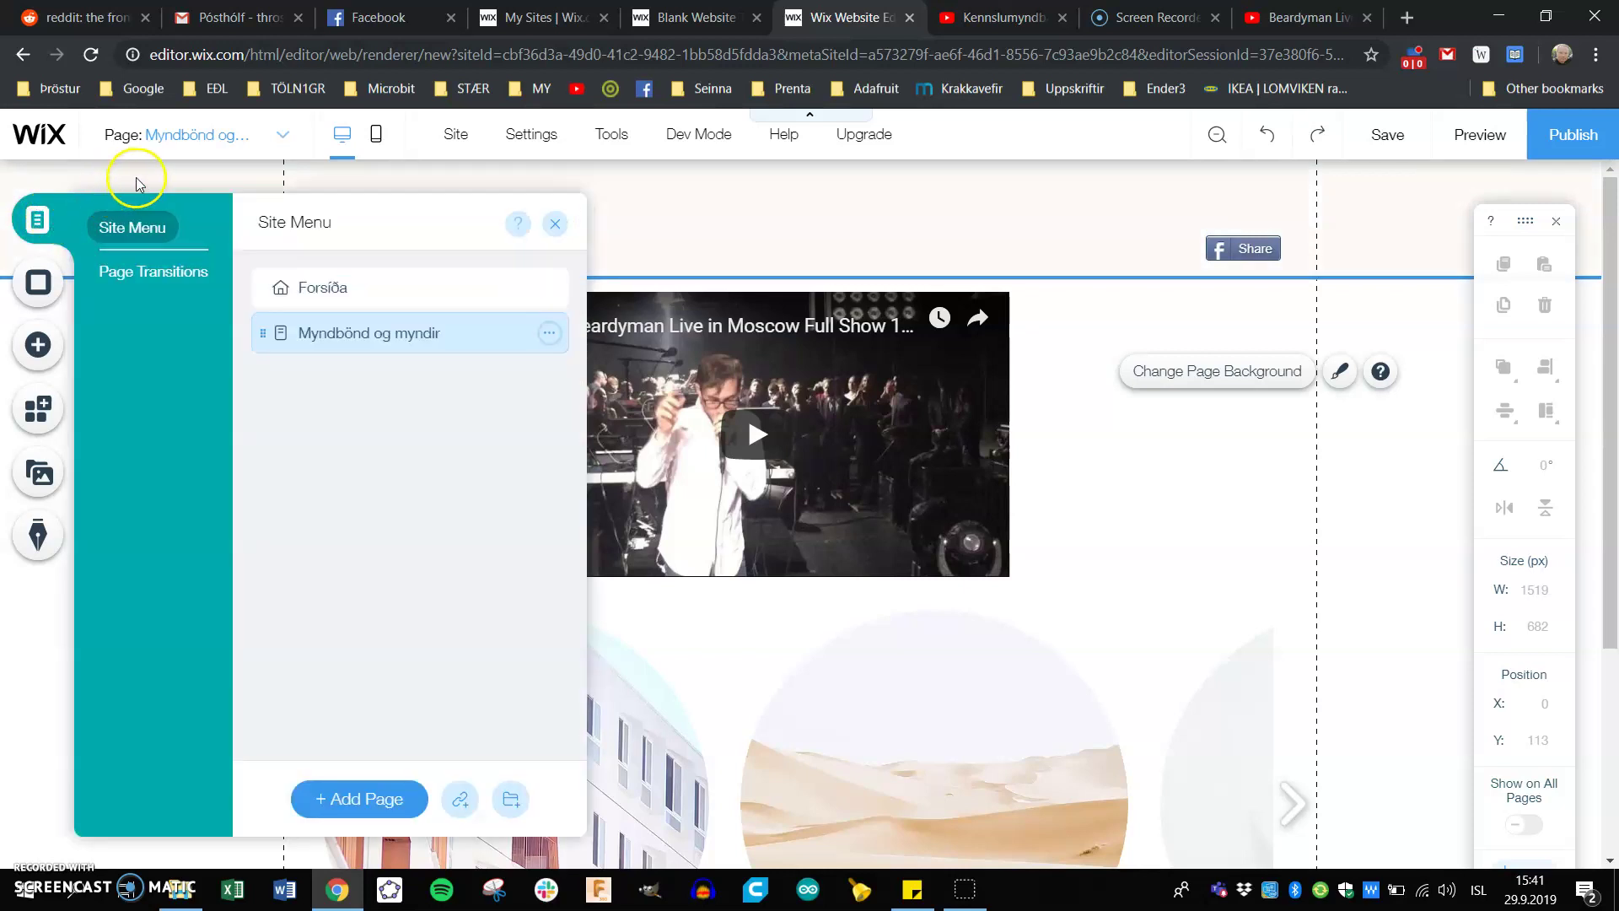
click(174, 181)
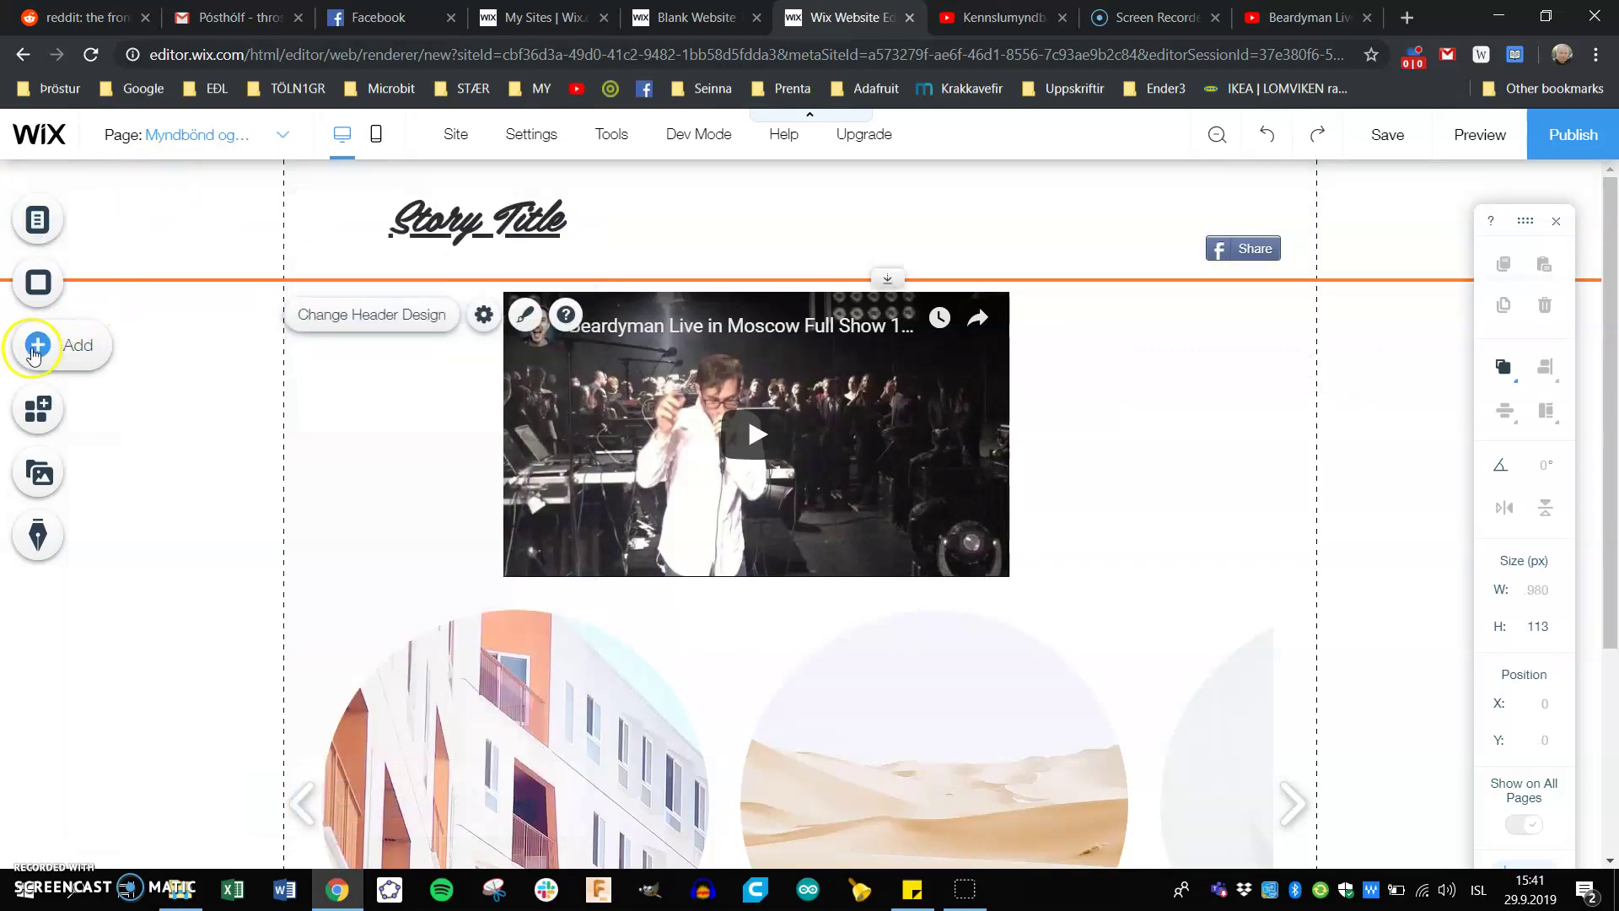
click(35, 345)
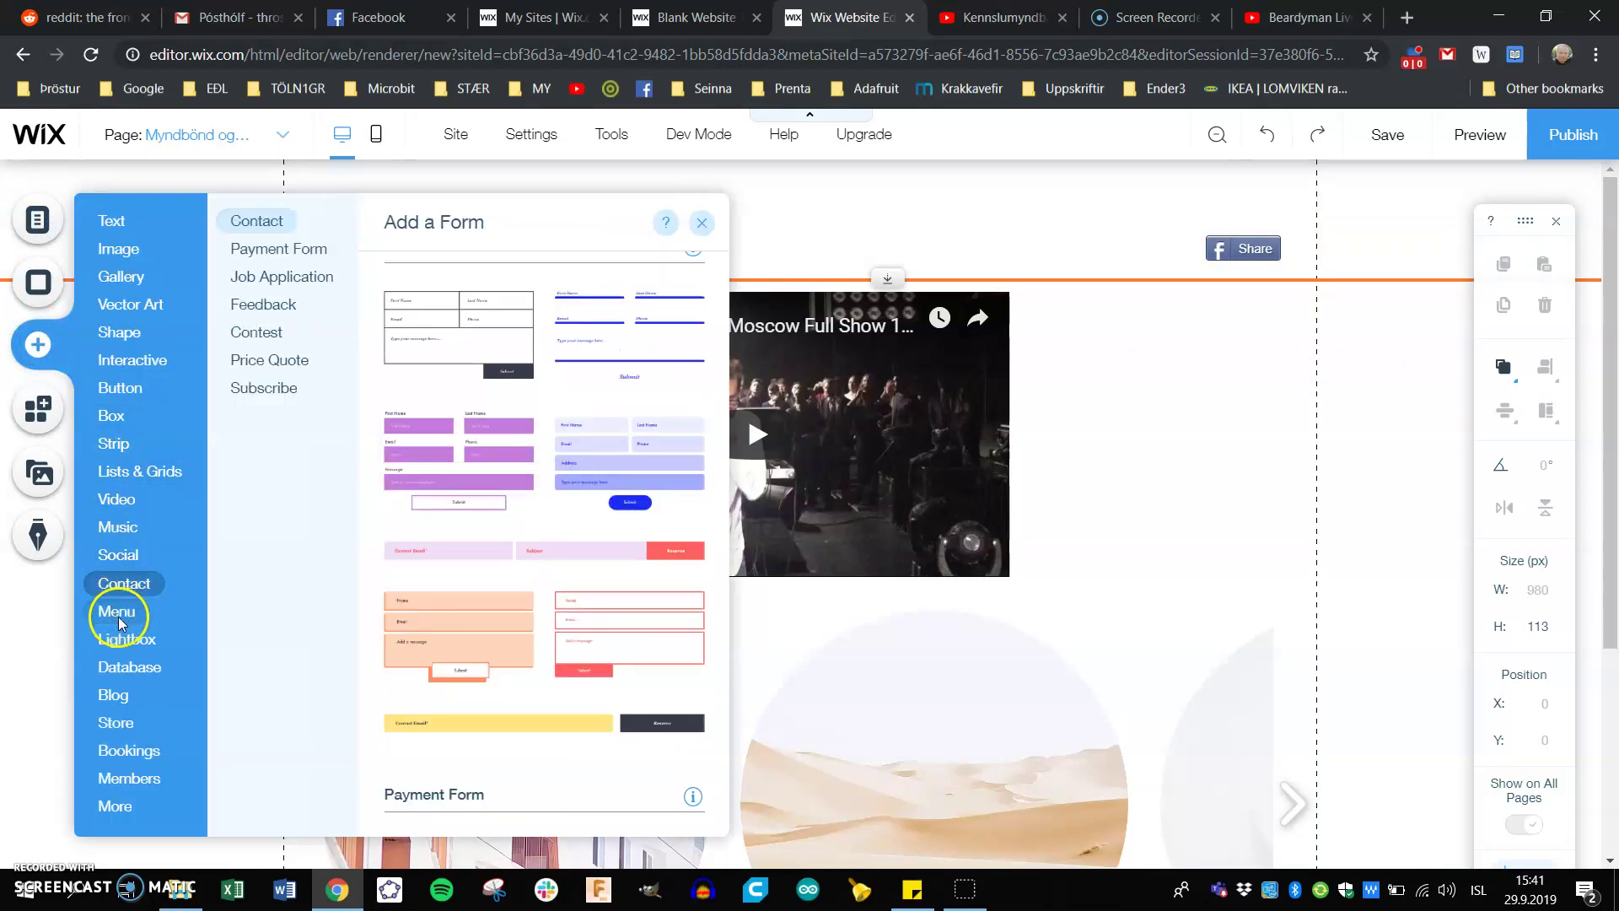
mouse_move(121, 621)
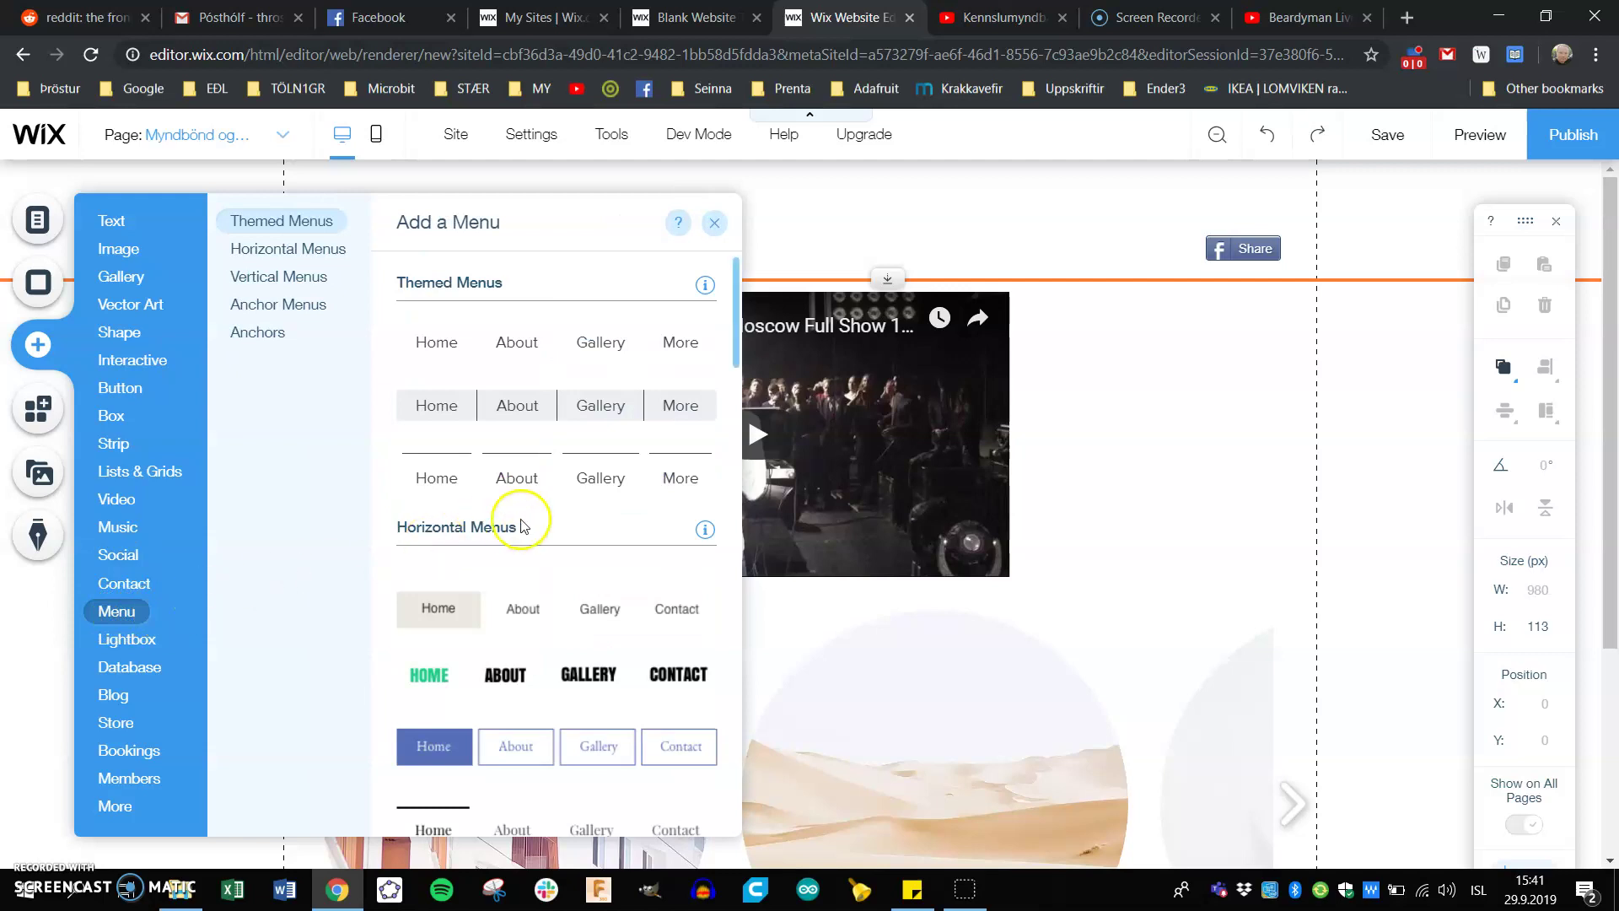
scroll(528, 506, down, 3)
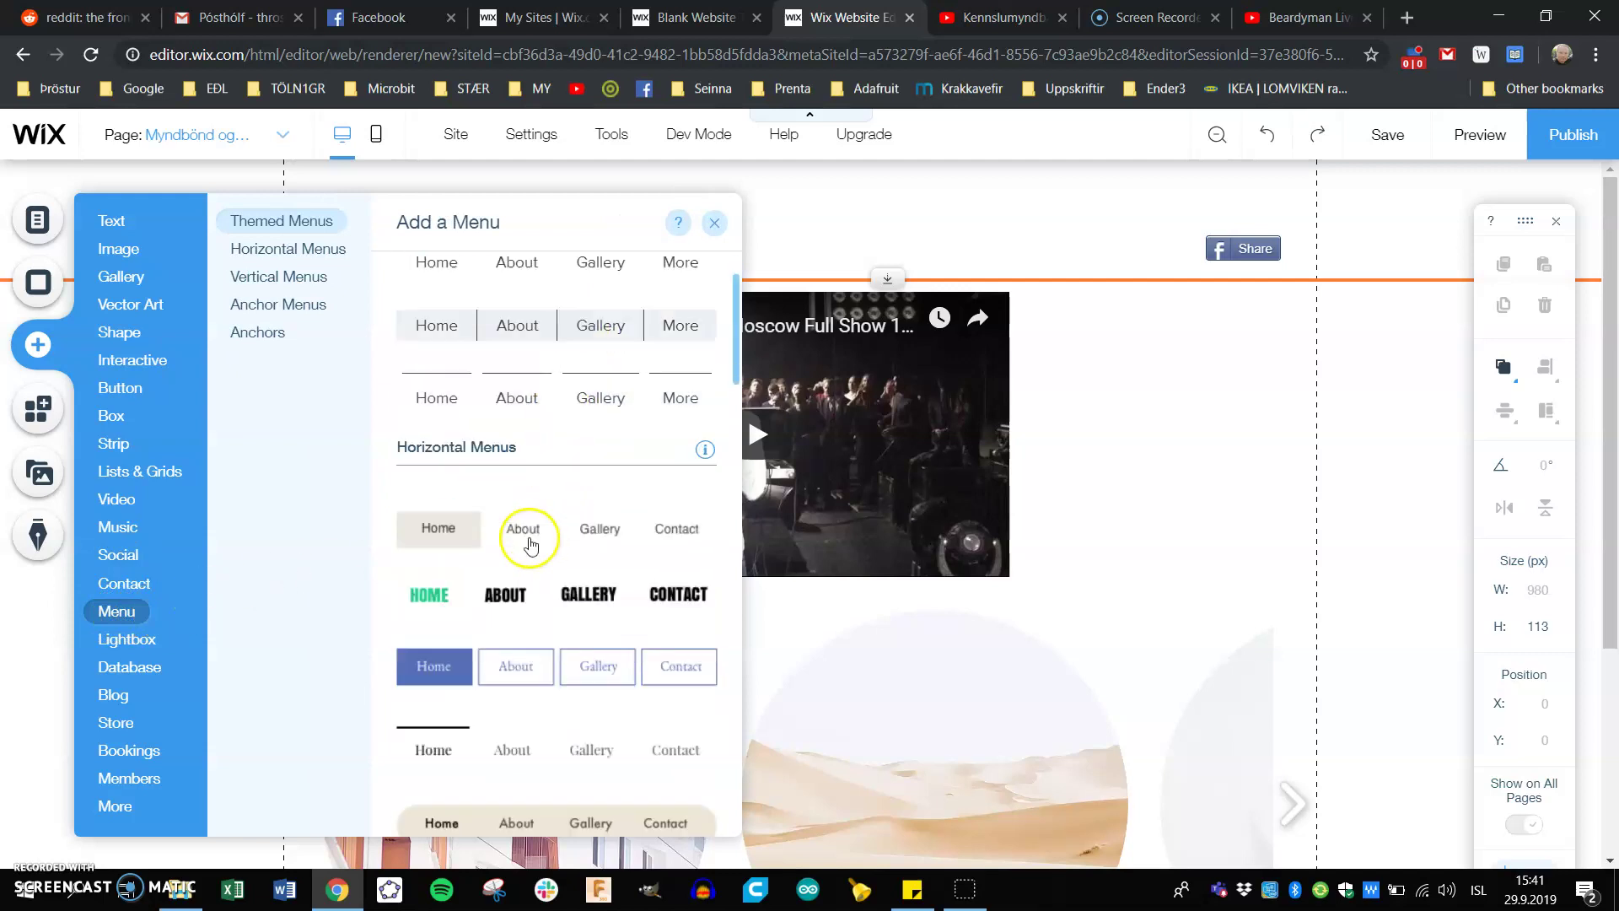
scroll(504, 628, down, 1)
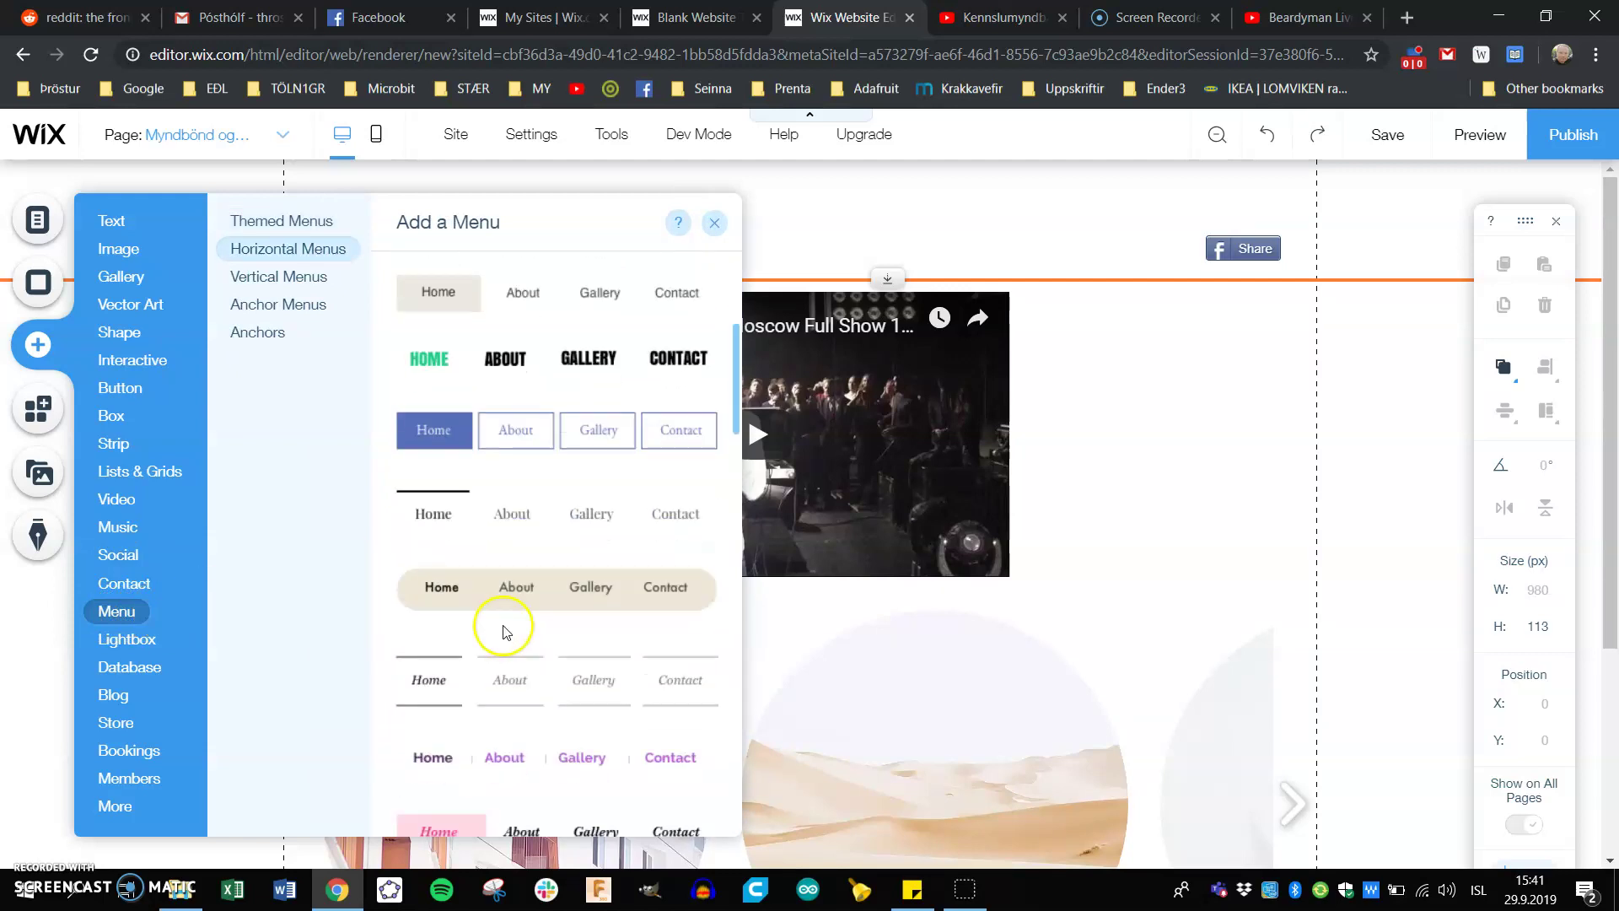
click(519, 596)
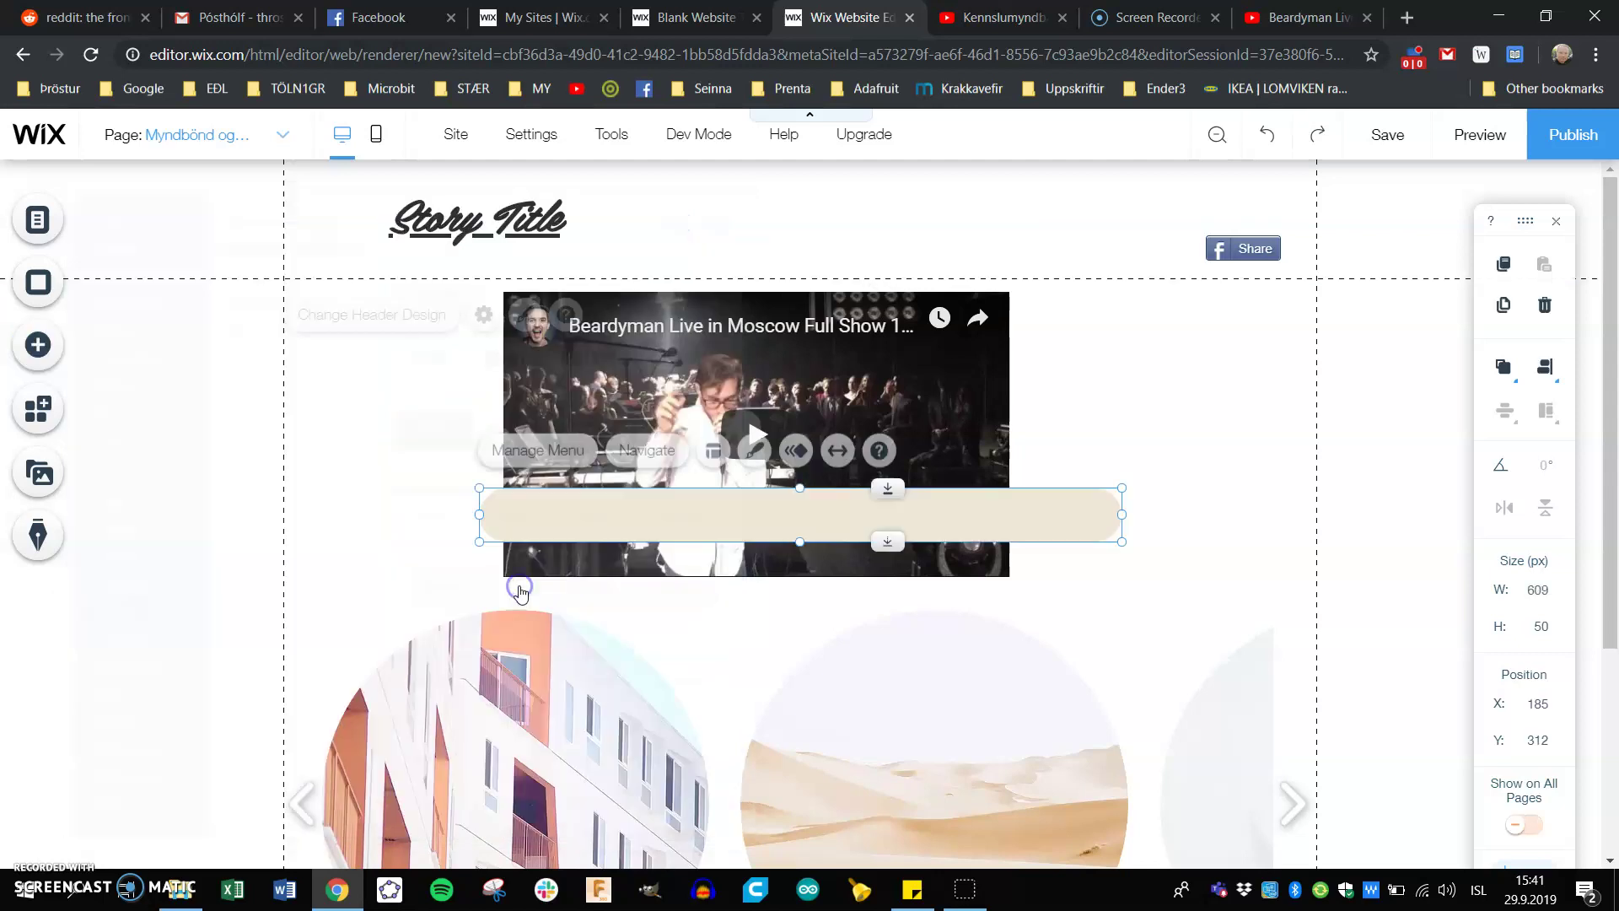
Place the menu in the header beside the title at about X 459, Y 22, and narrow it to about 377 px
drag(673, 535, 833, 233)
drag(640, 215, 769, 216)
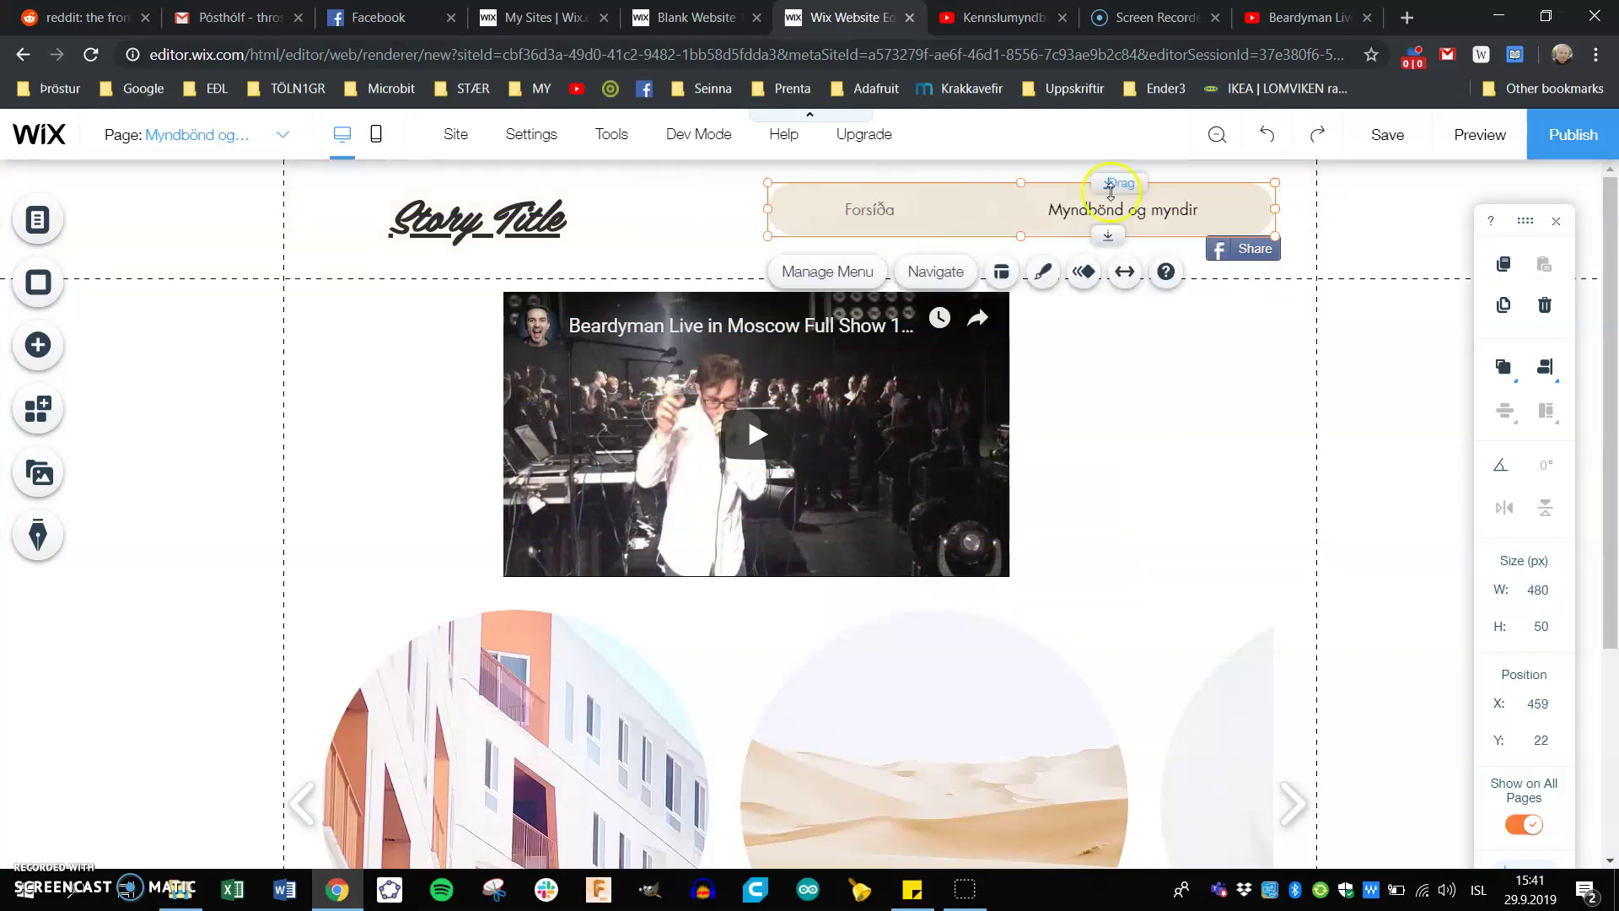
drag(1236, 209, 1166, 209)
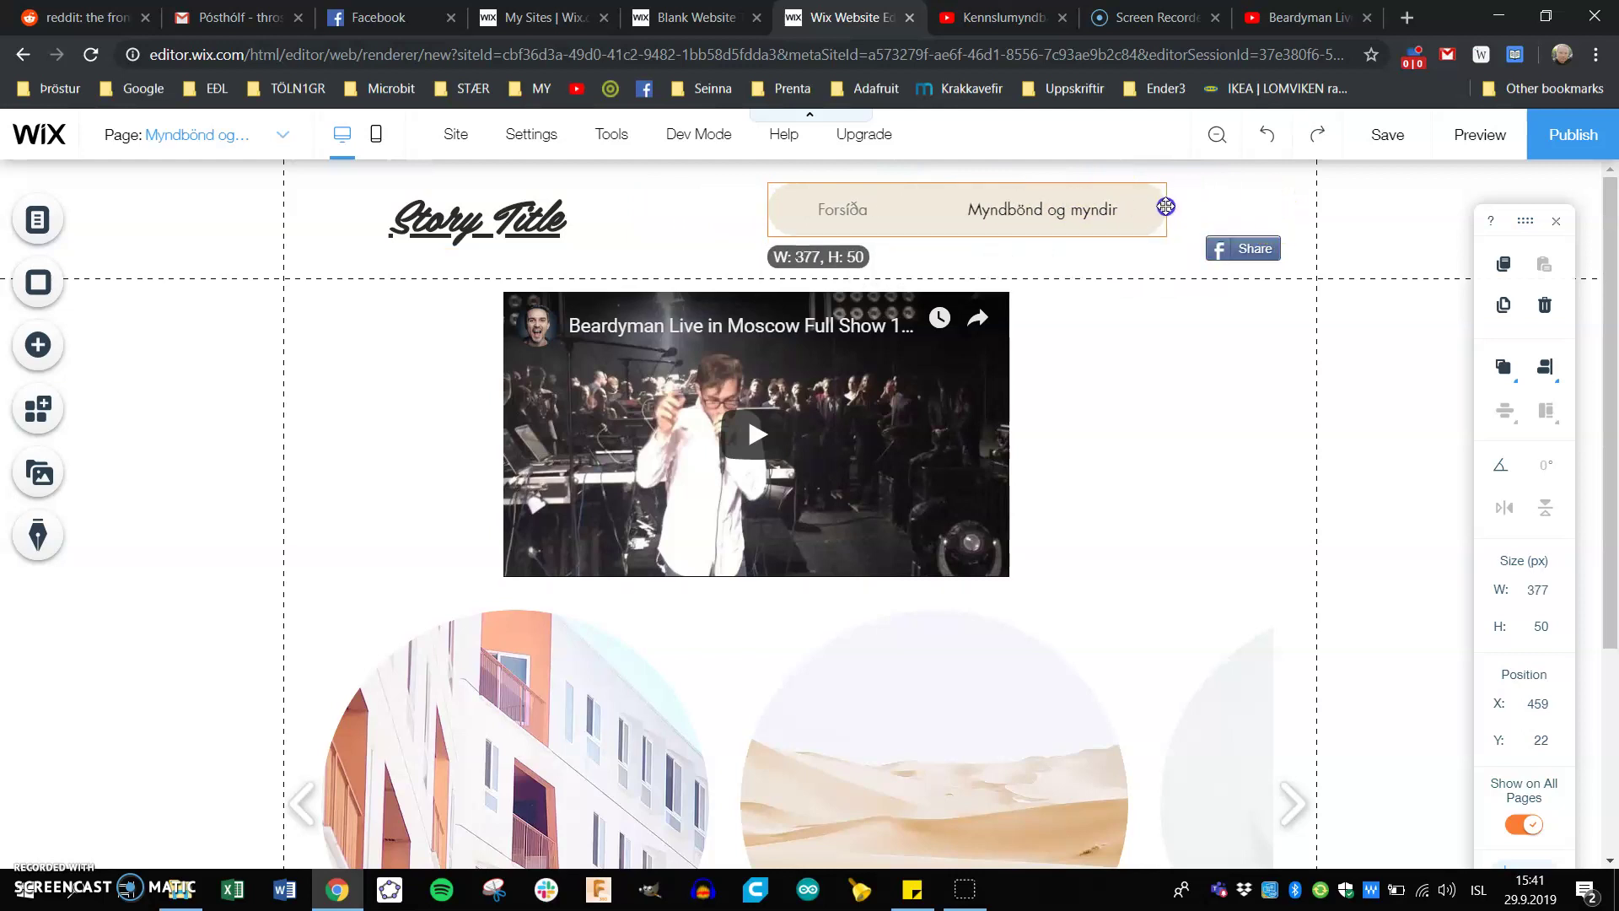
click(879, 225)
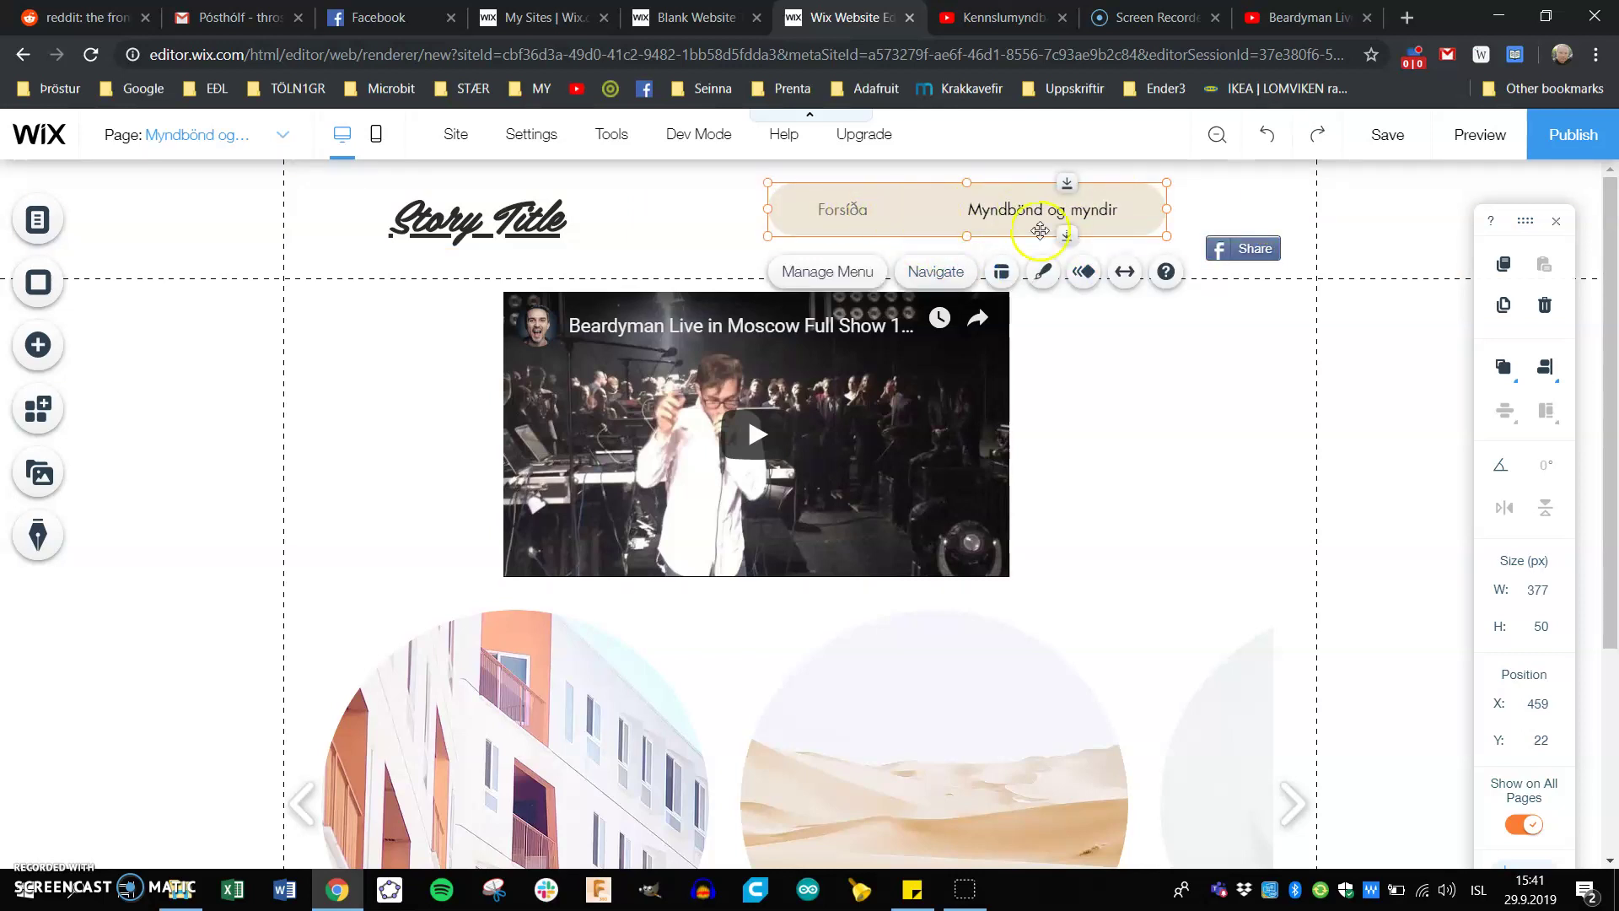
click(1183, 435)
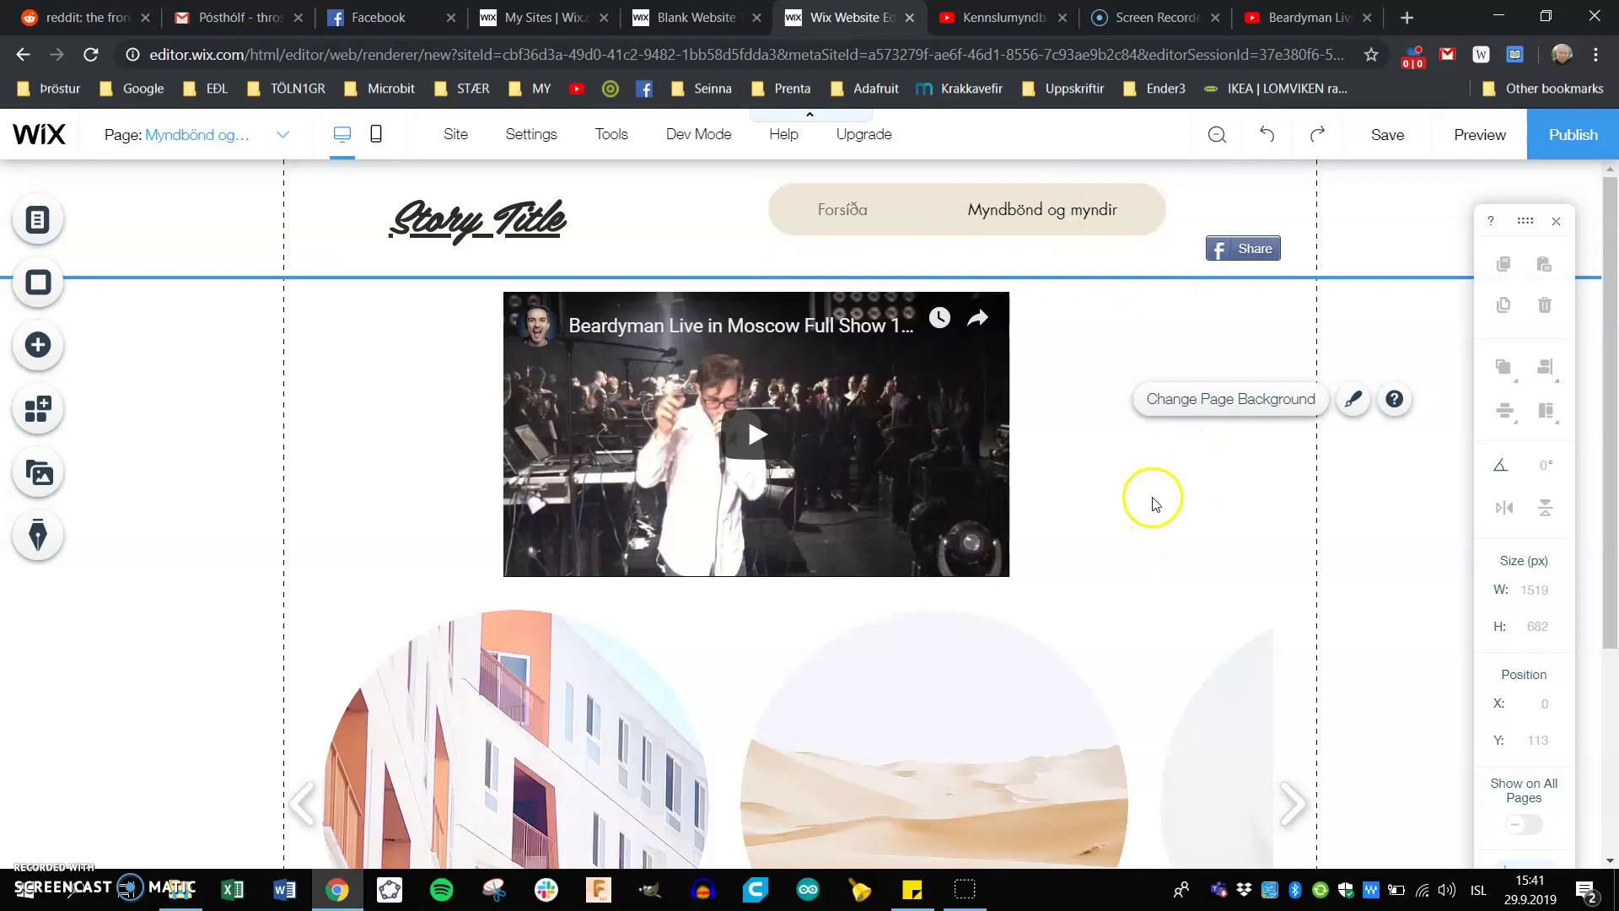
Save the site under a free Wix.com domain with the site name prufa and dismiss the save dialog
click(1387, 135)
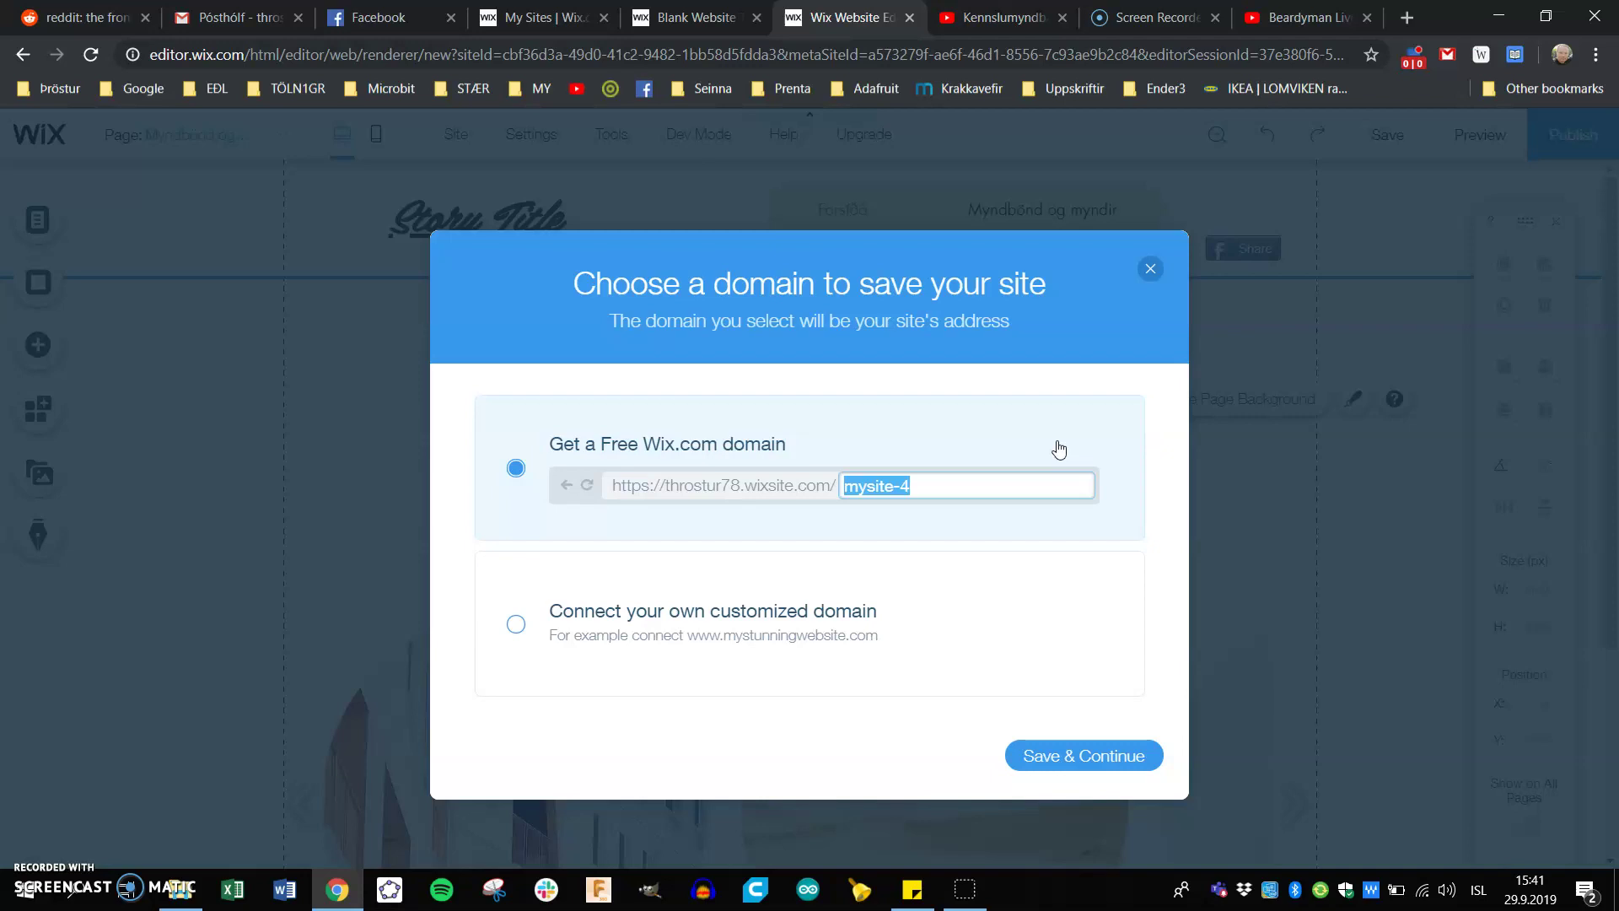
text(prufa)
click(1082, 759)
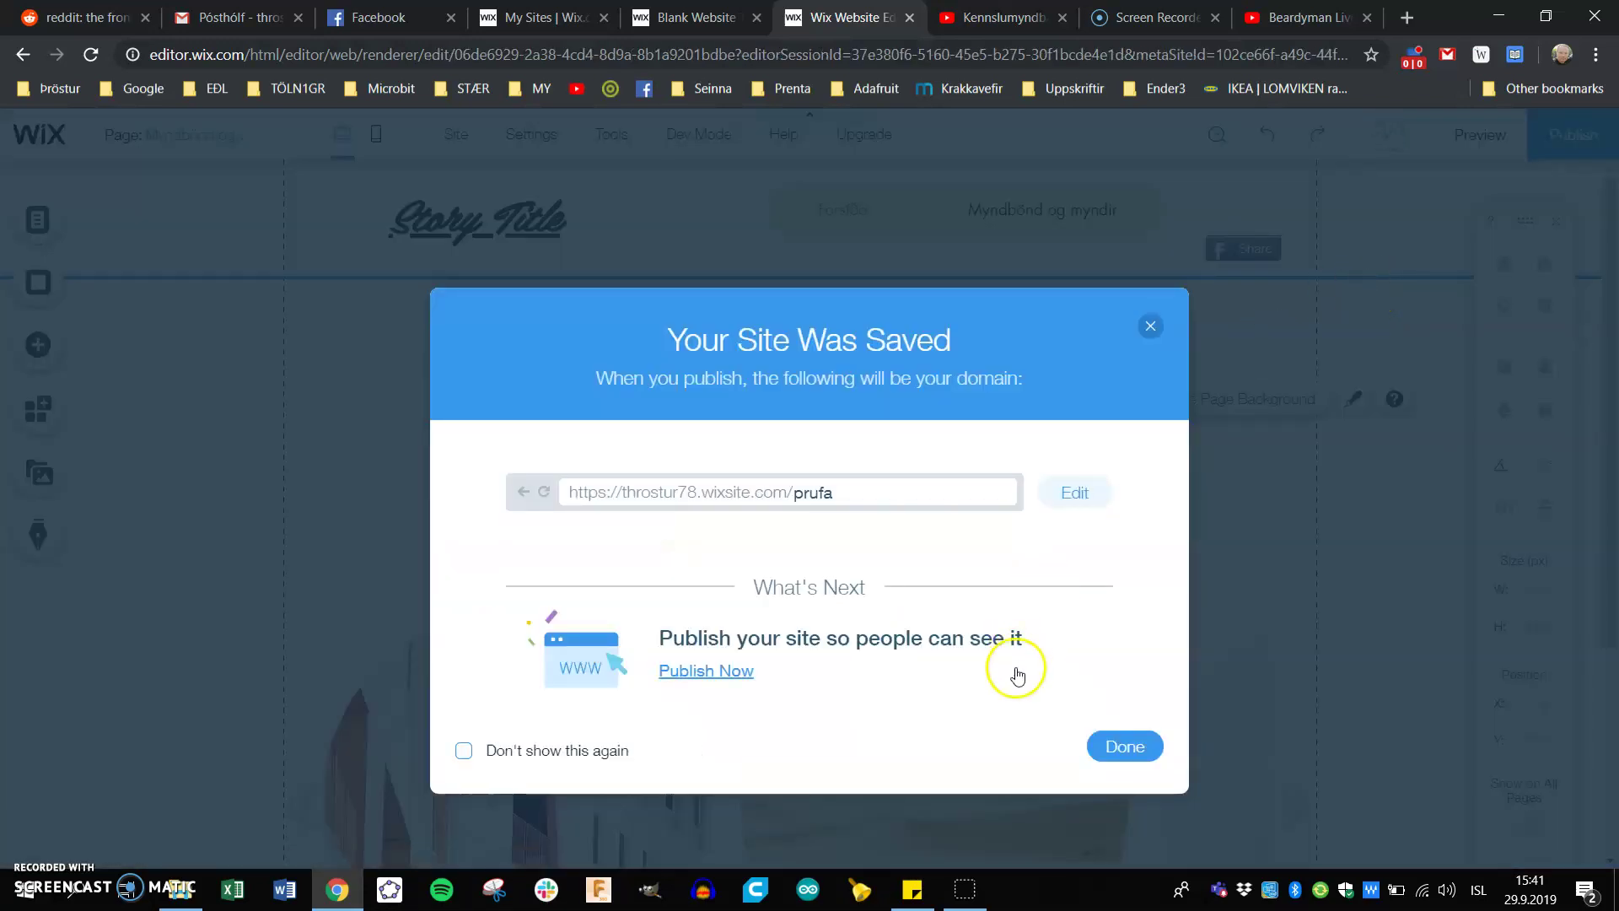
click(858, 496)
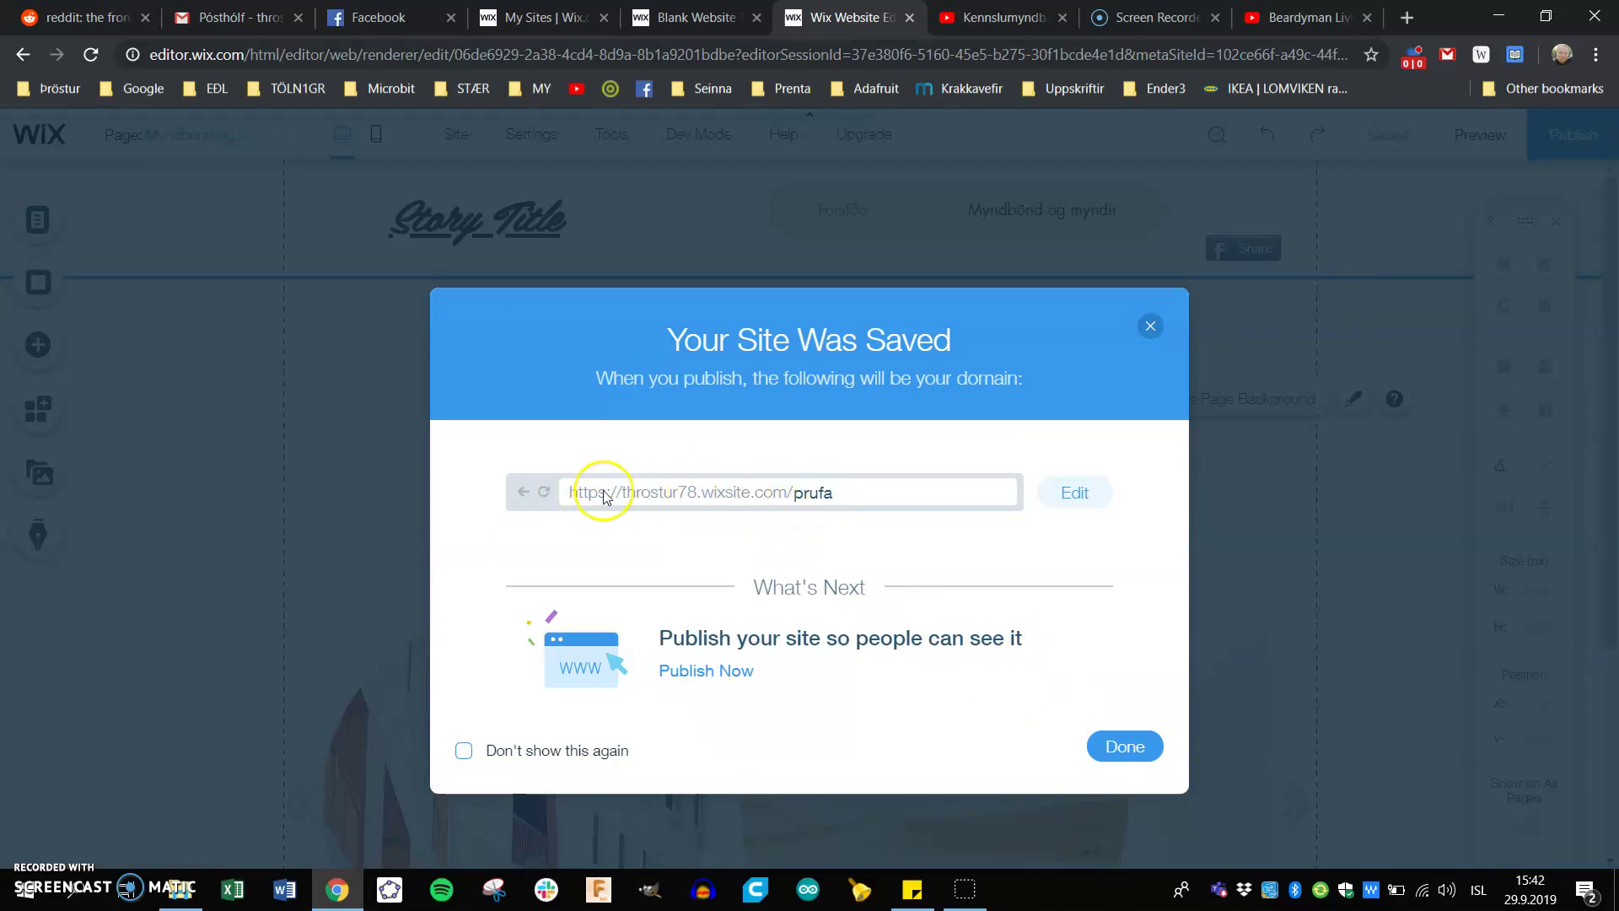
click(1107, 744)
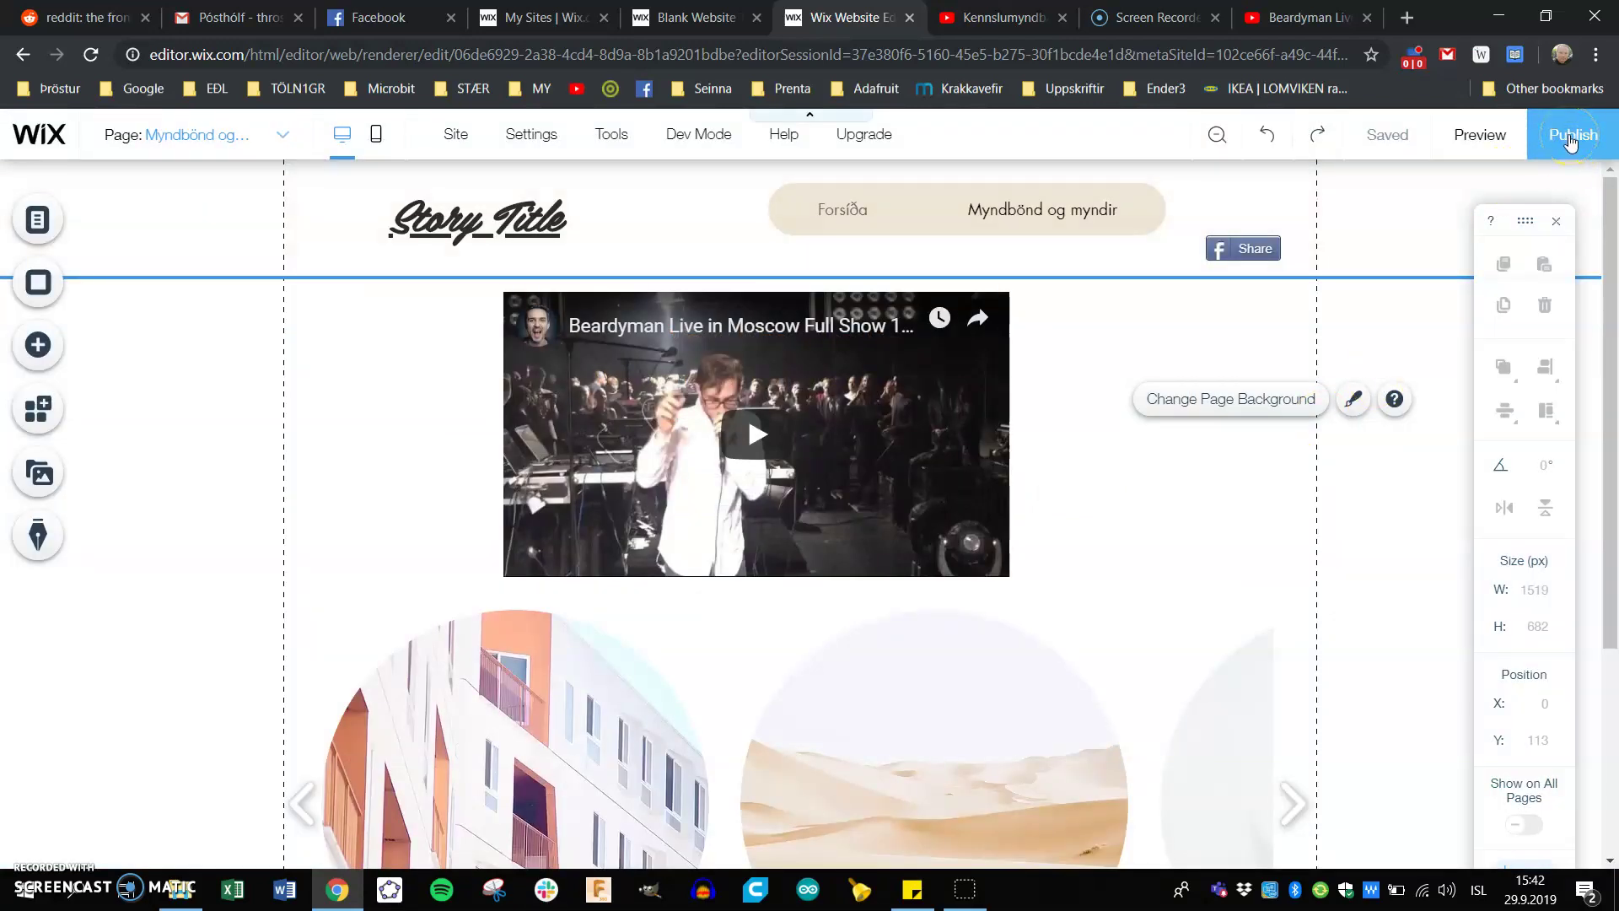
Publish the site, select its published web address and close the publishing dialog
click(1570, 142)
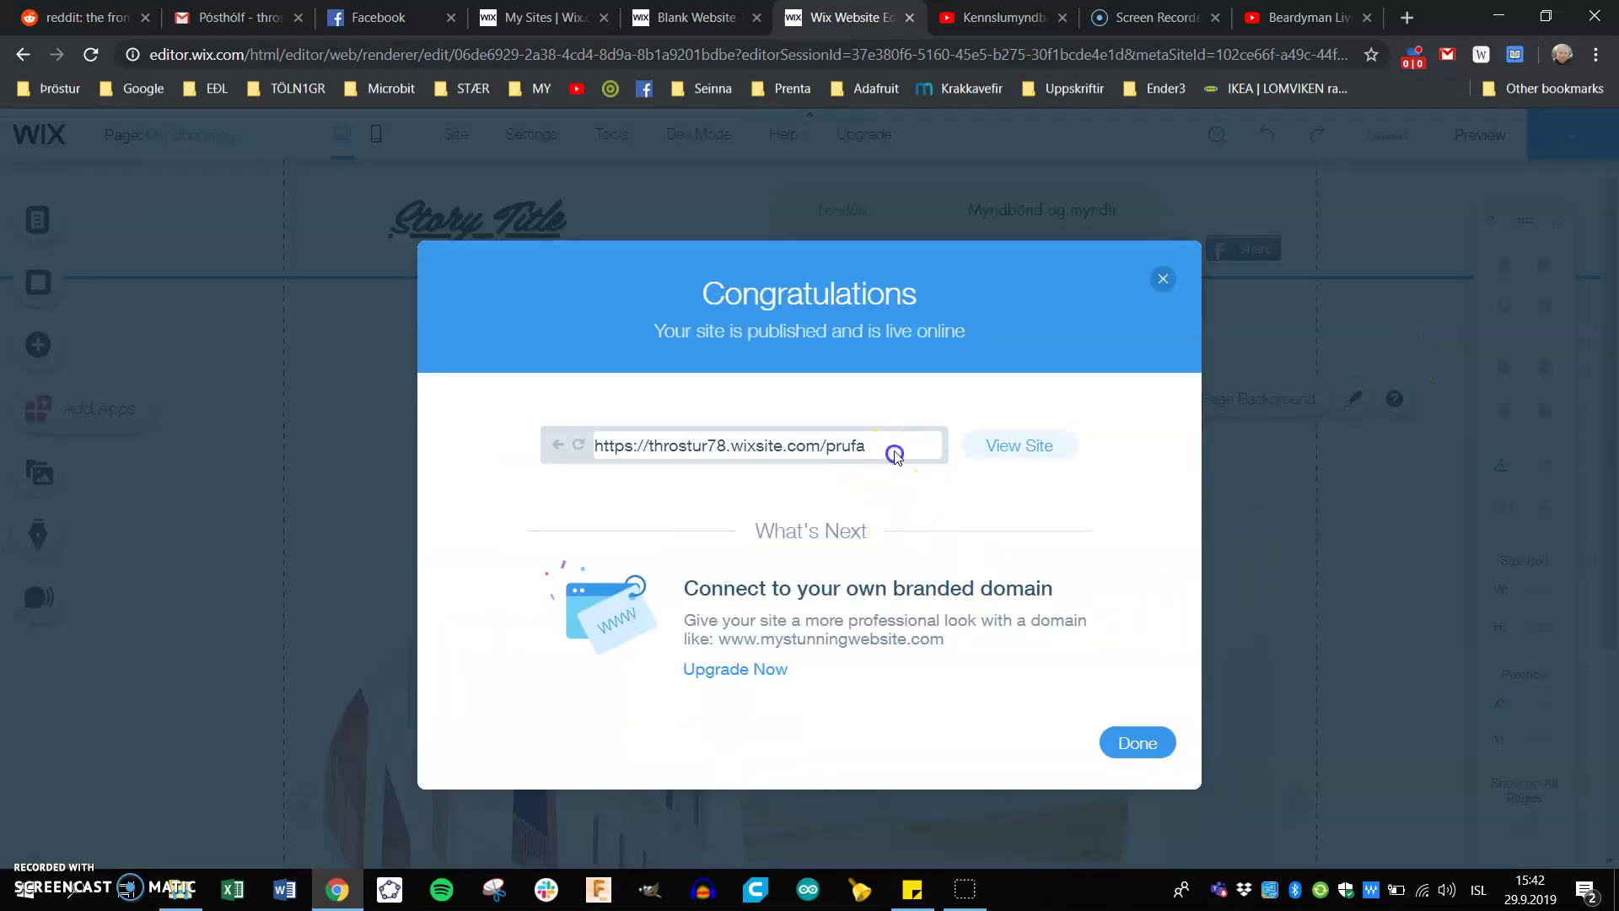
drag(896, 455, 510, 455)
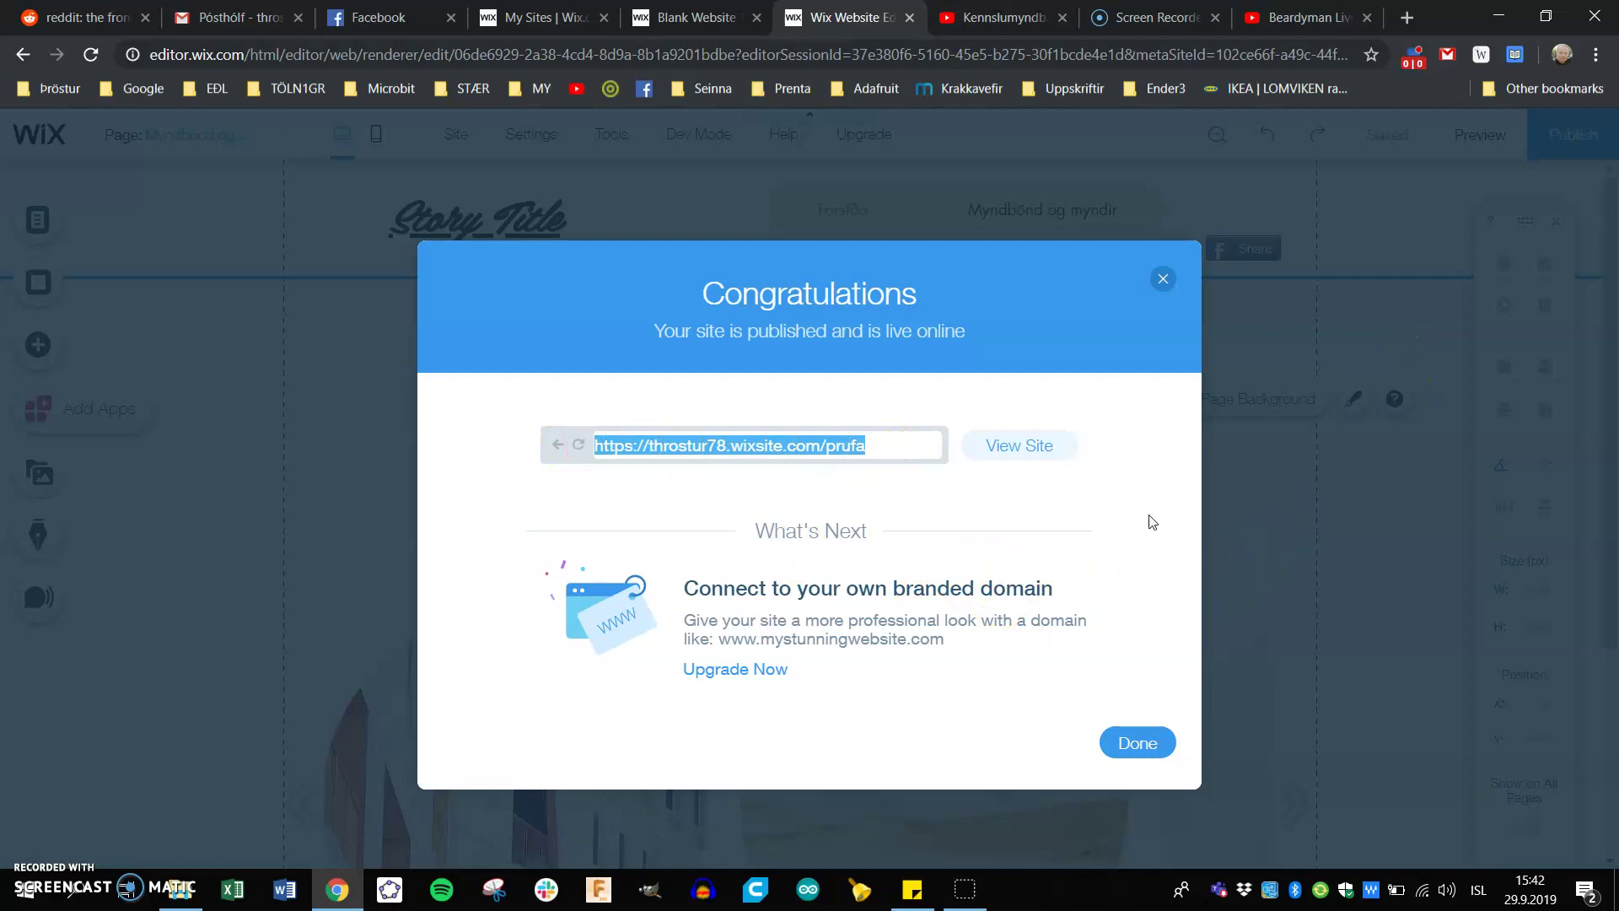
click(1173, 285)
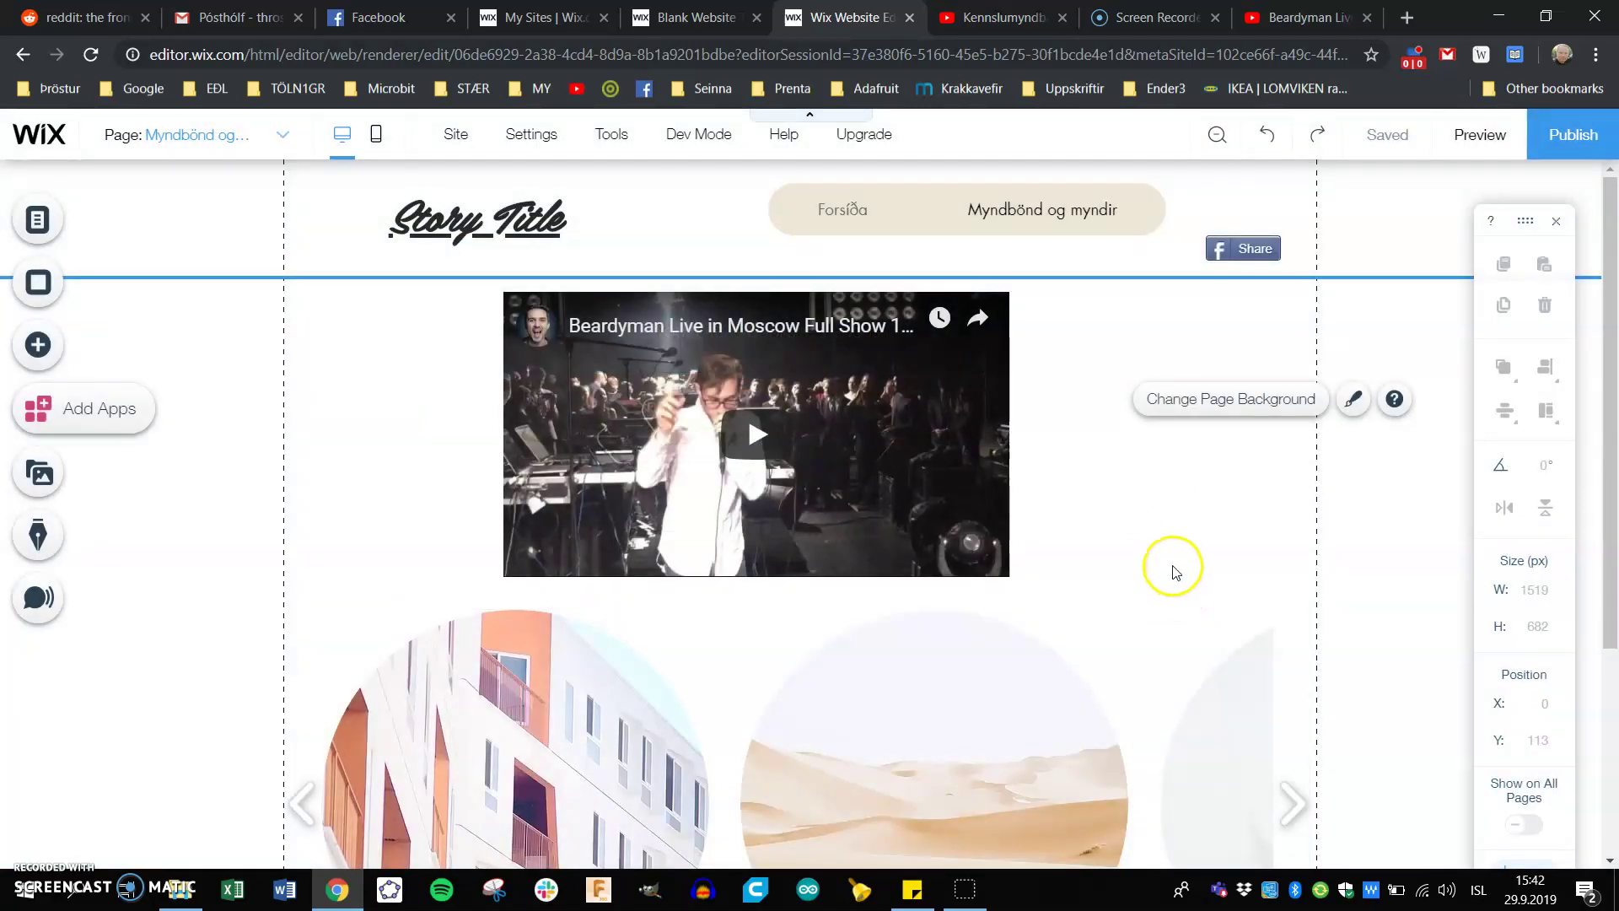
Preview the site, switching between Forsíða and Myndbönd og myndir through the menu and advancing the gallery slider
click(1473, 137)
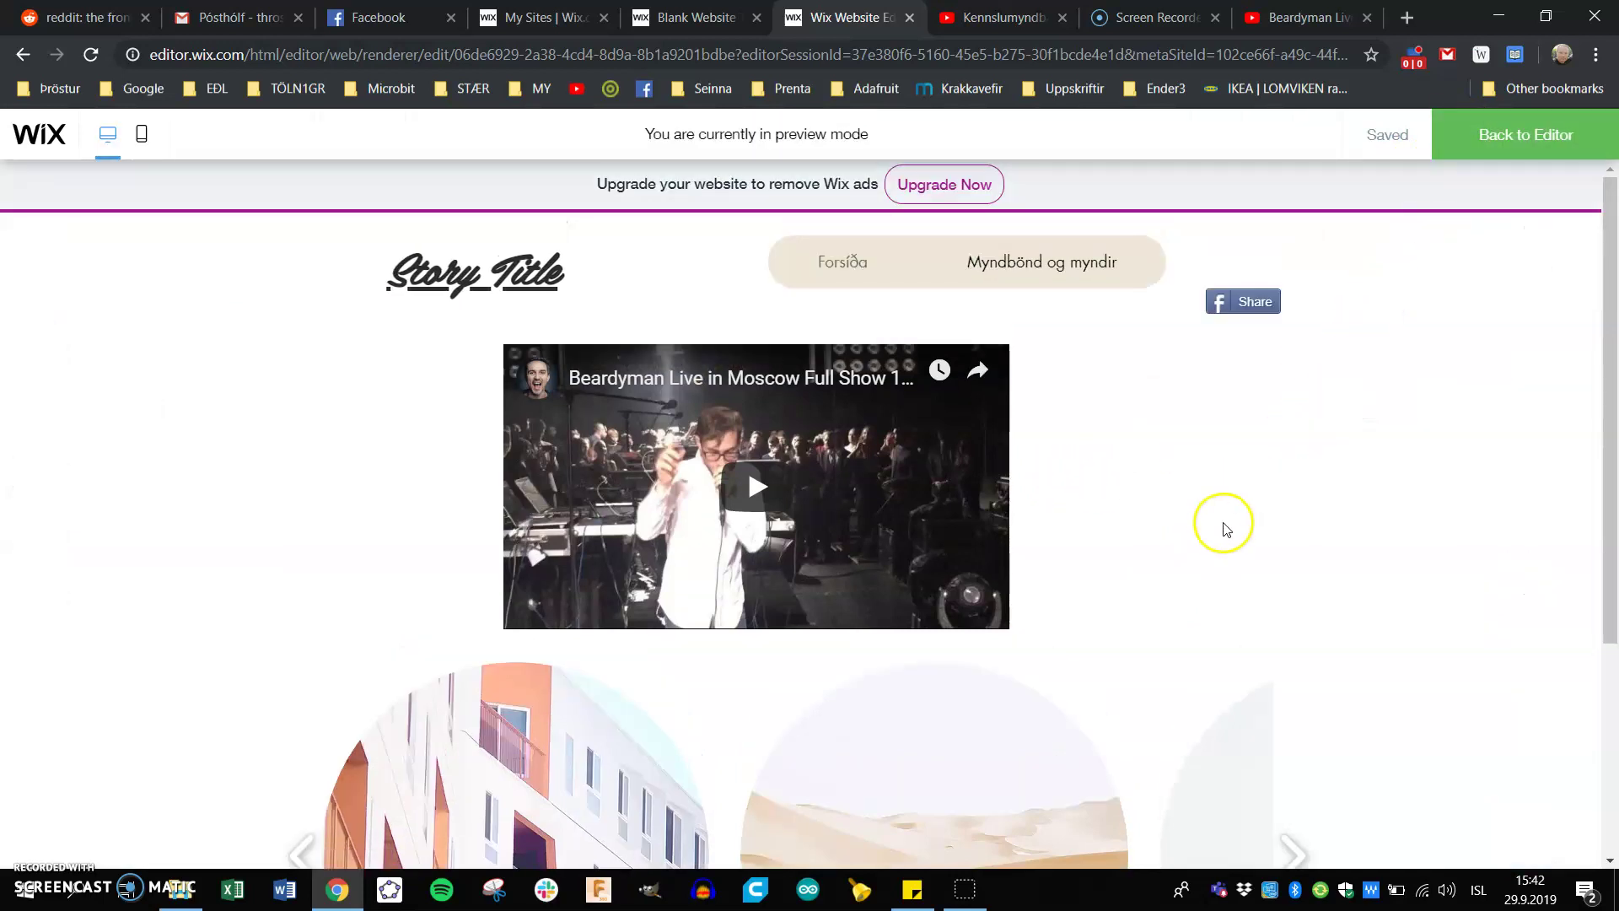
click(840, 262)
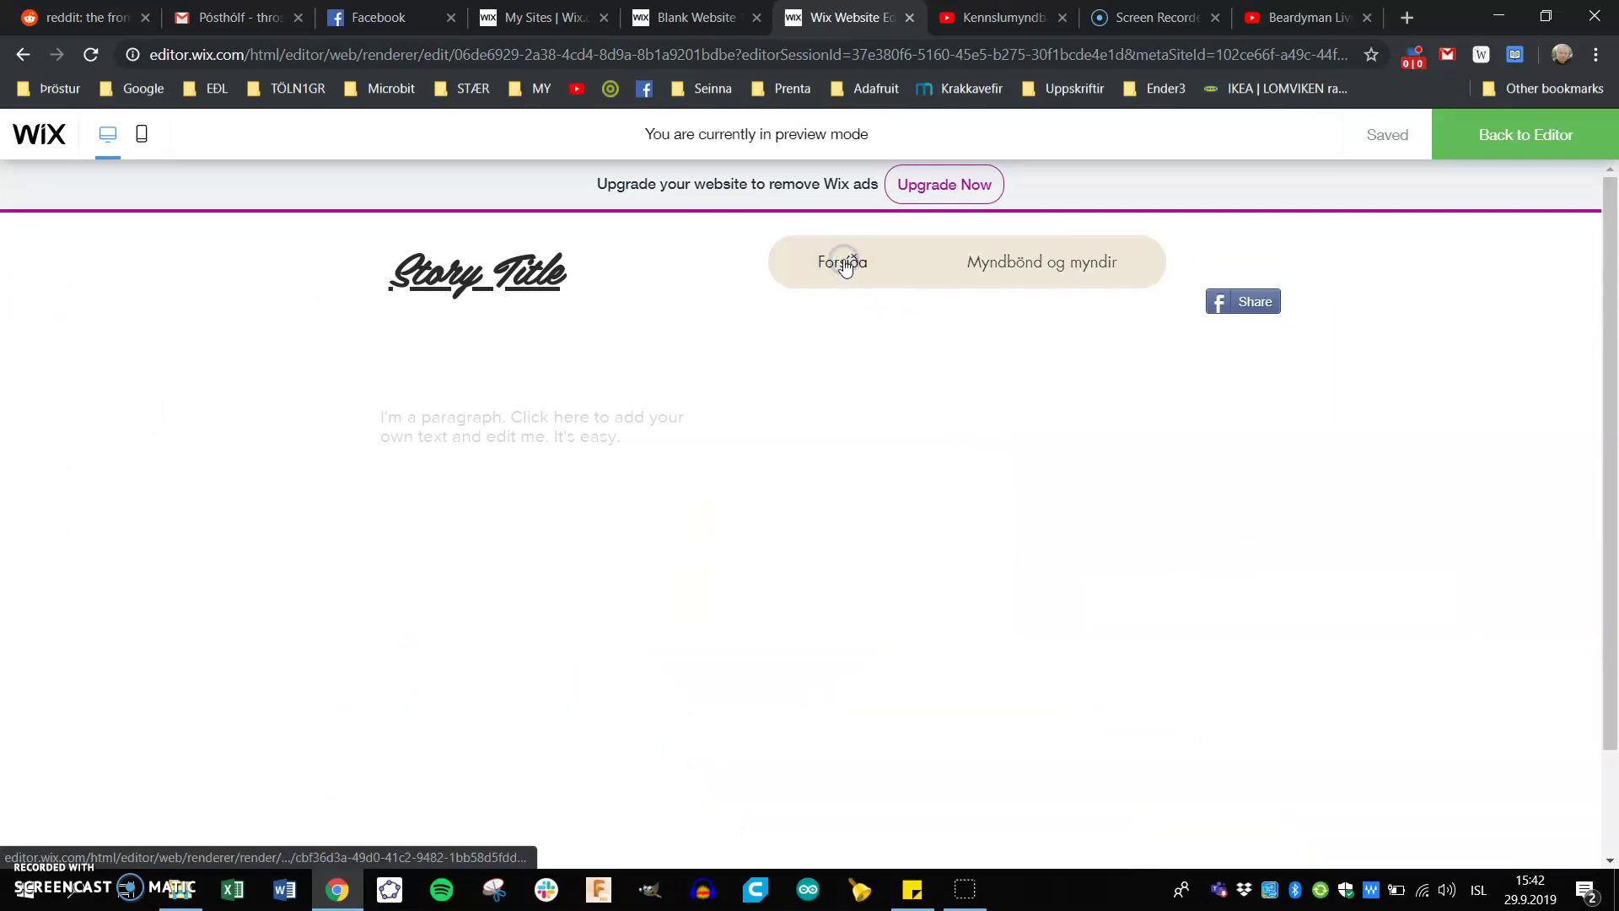
click(1035, 275)
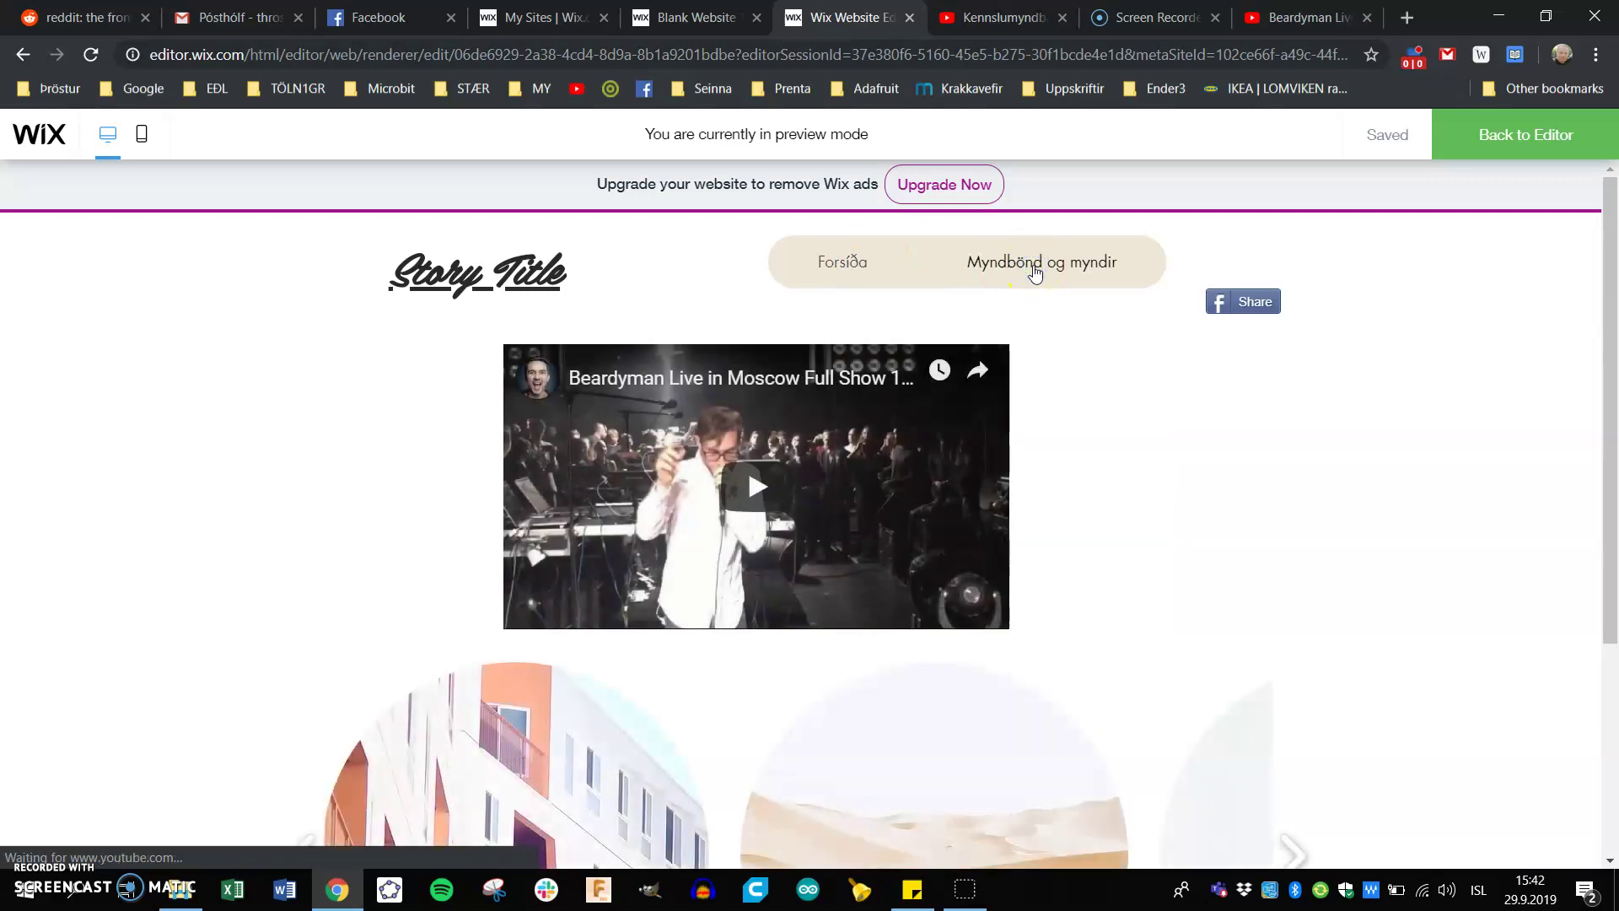
scroll(1093, 335, down, 4)
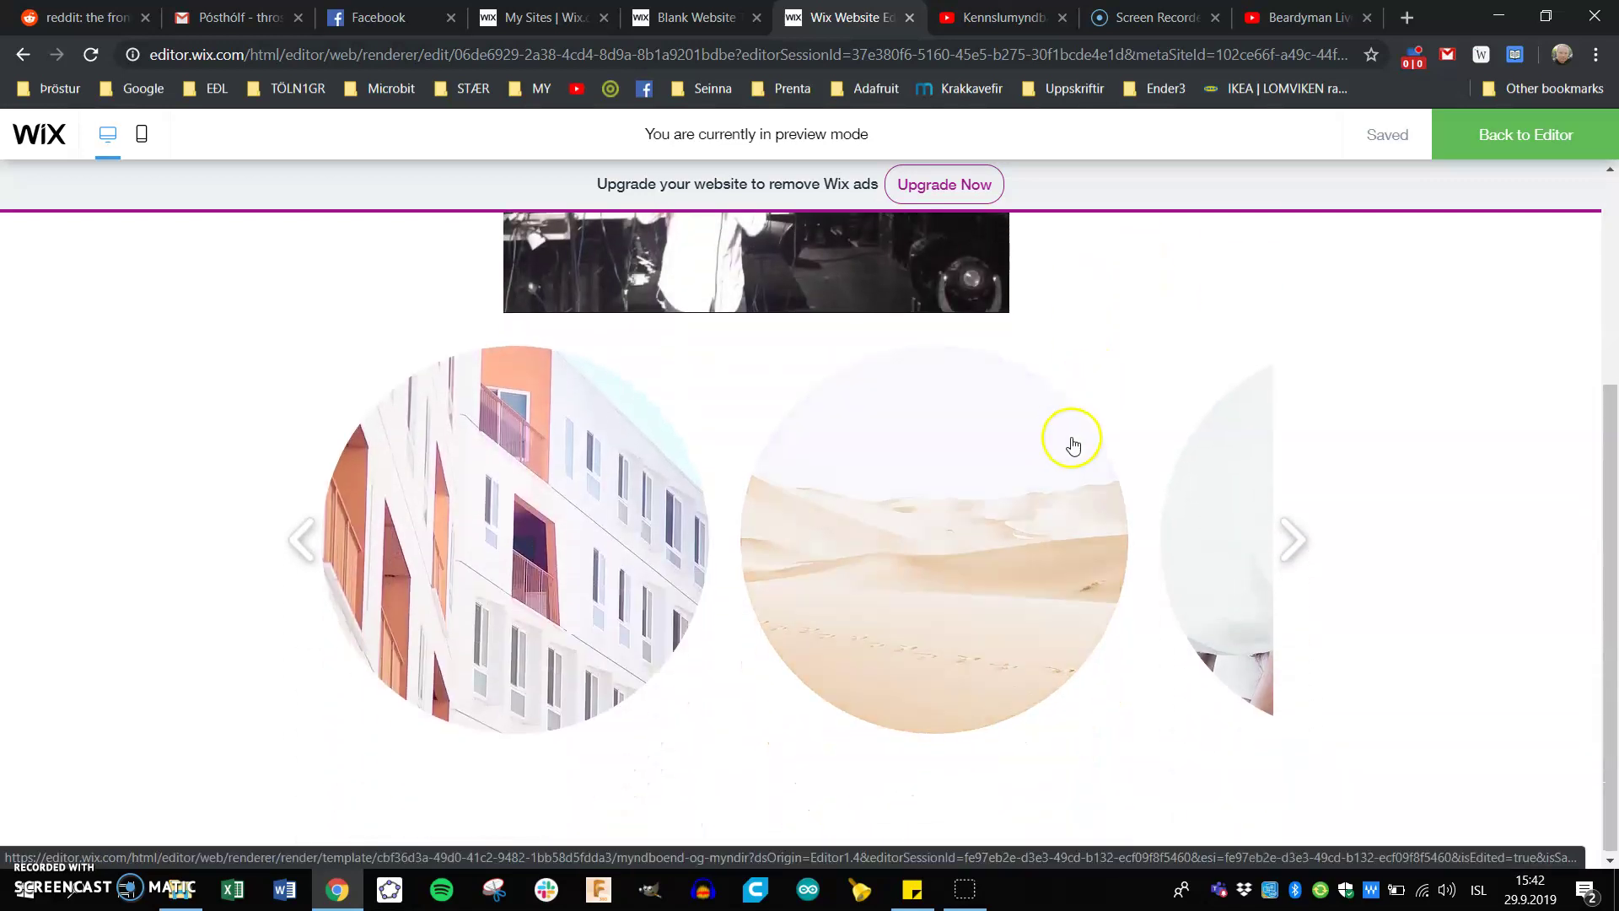
click(1287, 535)
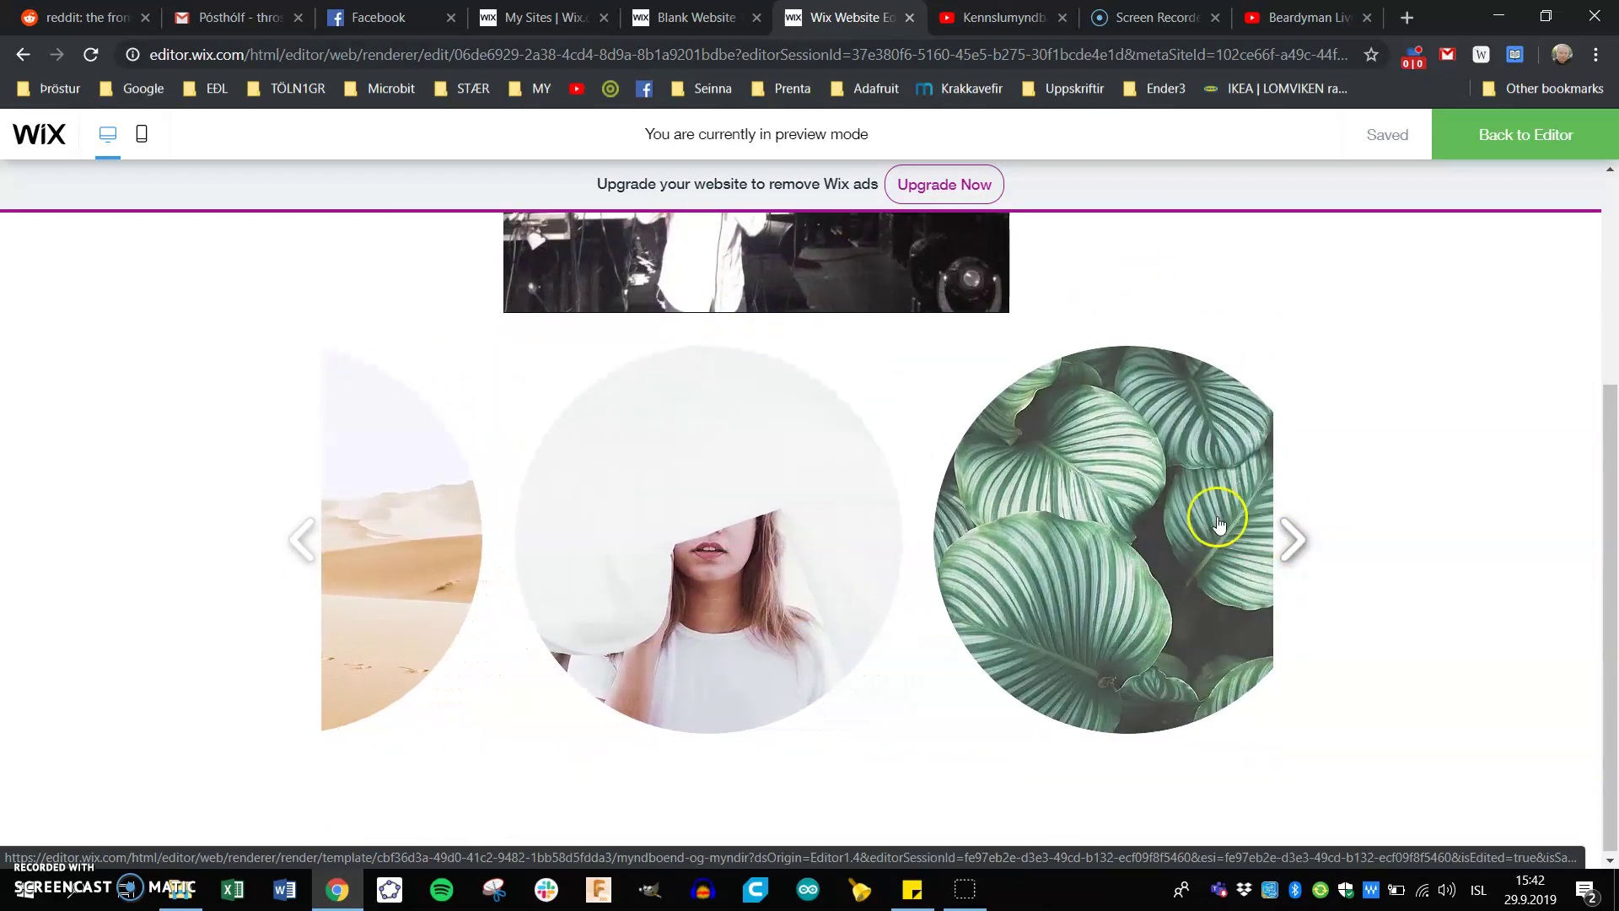
scroll(1180, 532, up, 3)
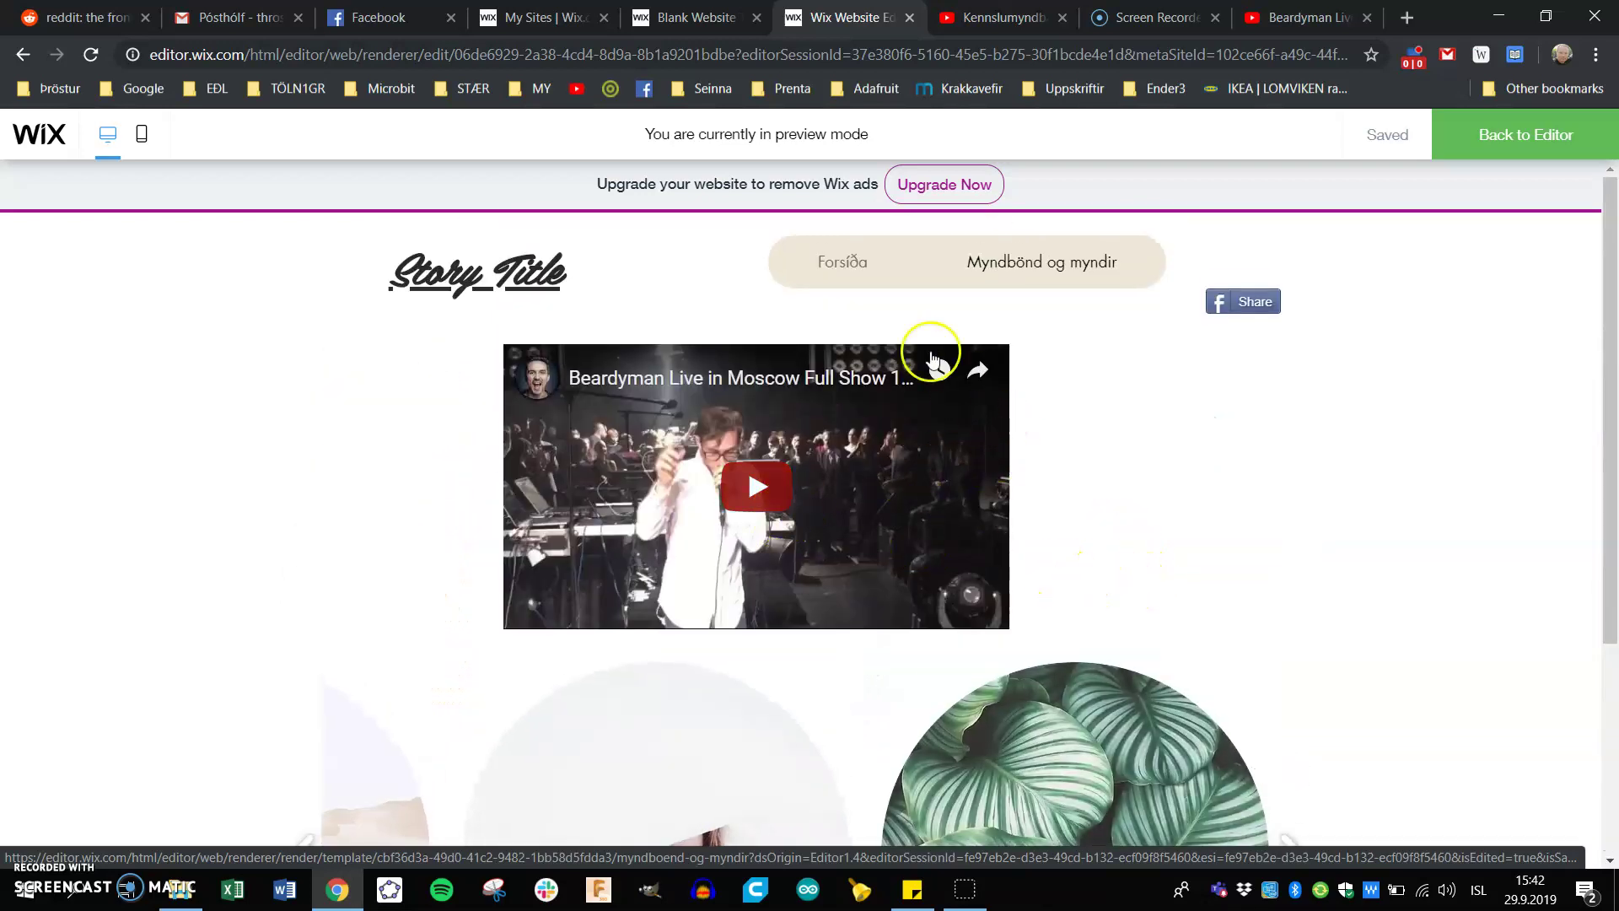
click(853, 262)
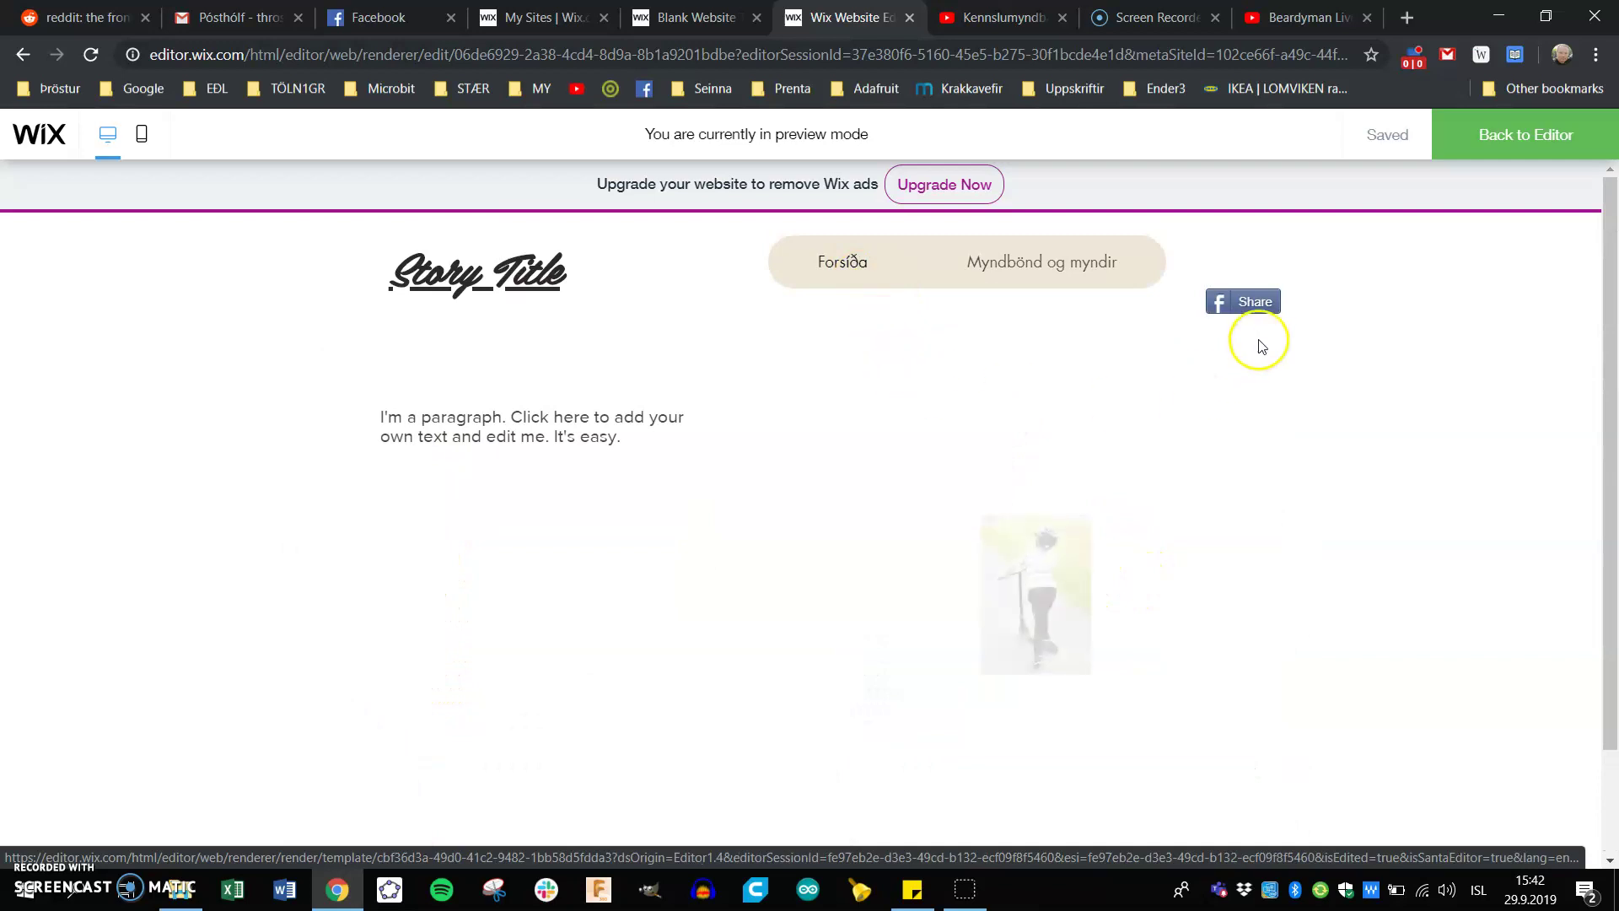
Return from preview to editing and give the Forsíða page the Electric Darkness video background
click(1510, 132)
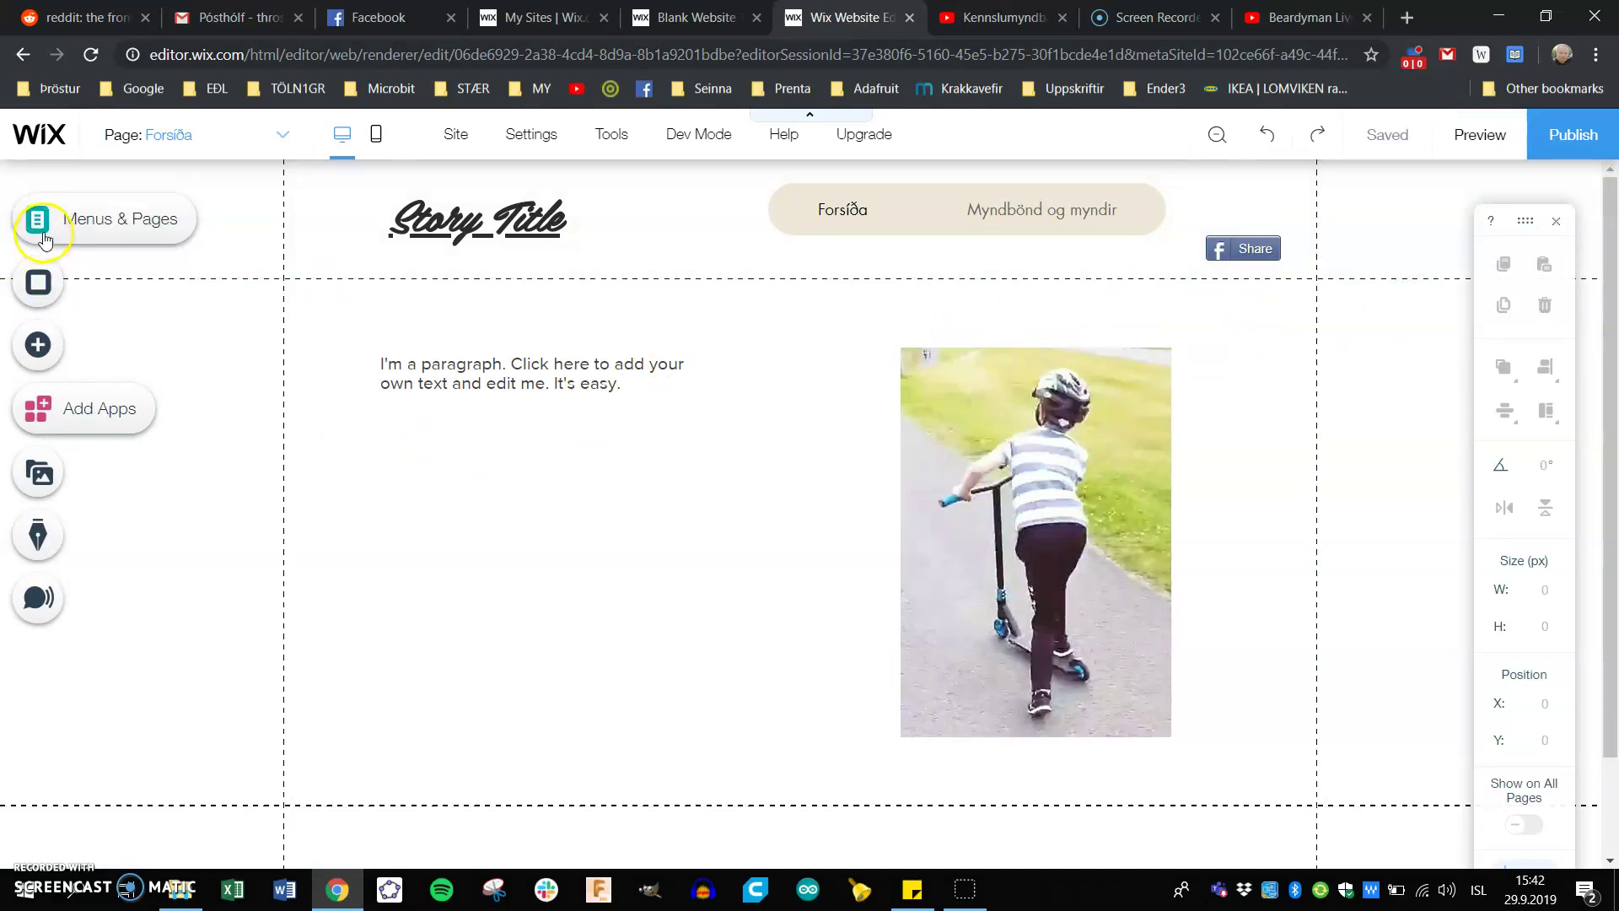
click(389, 526)
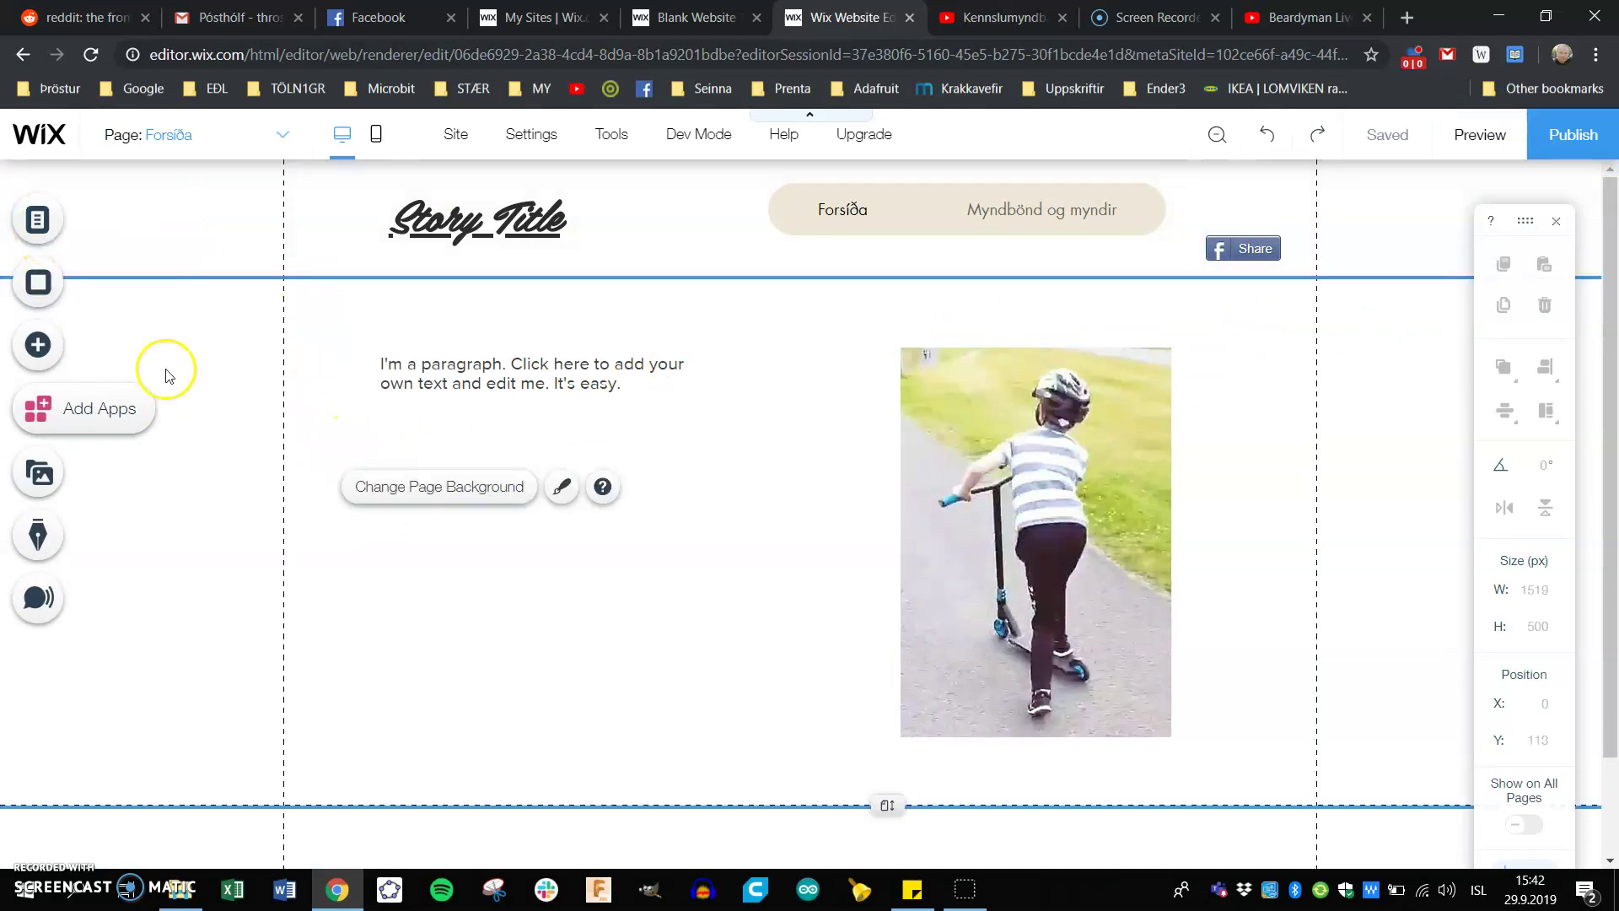
click(40, 284)
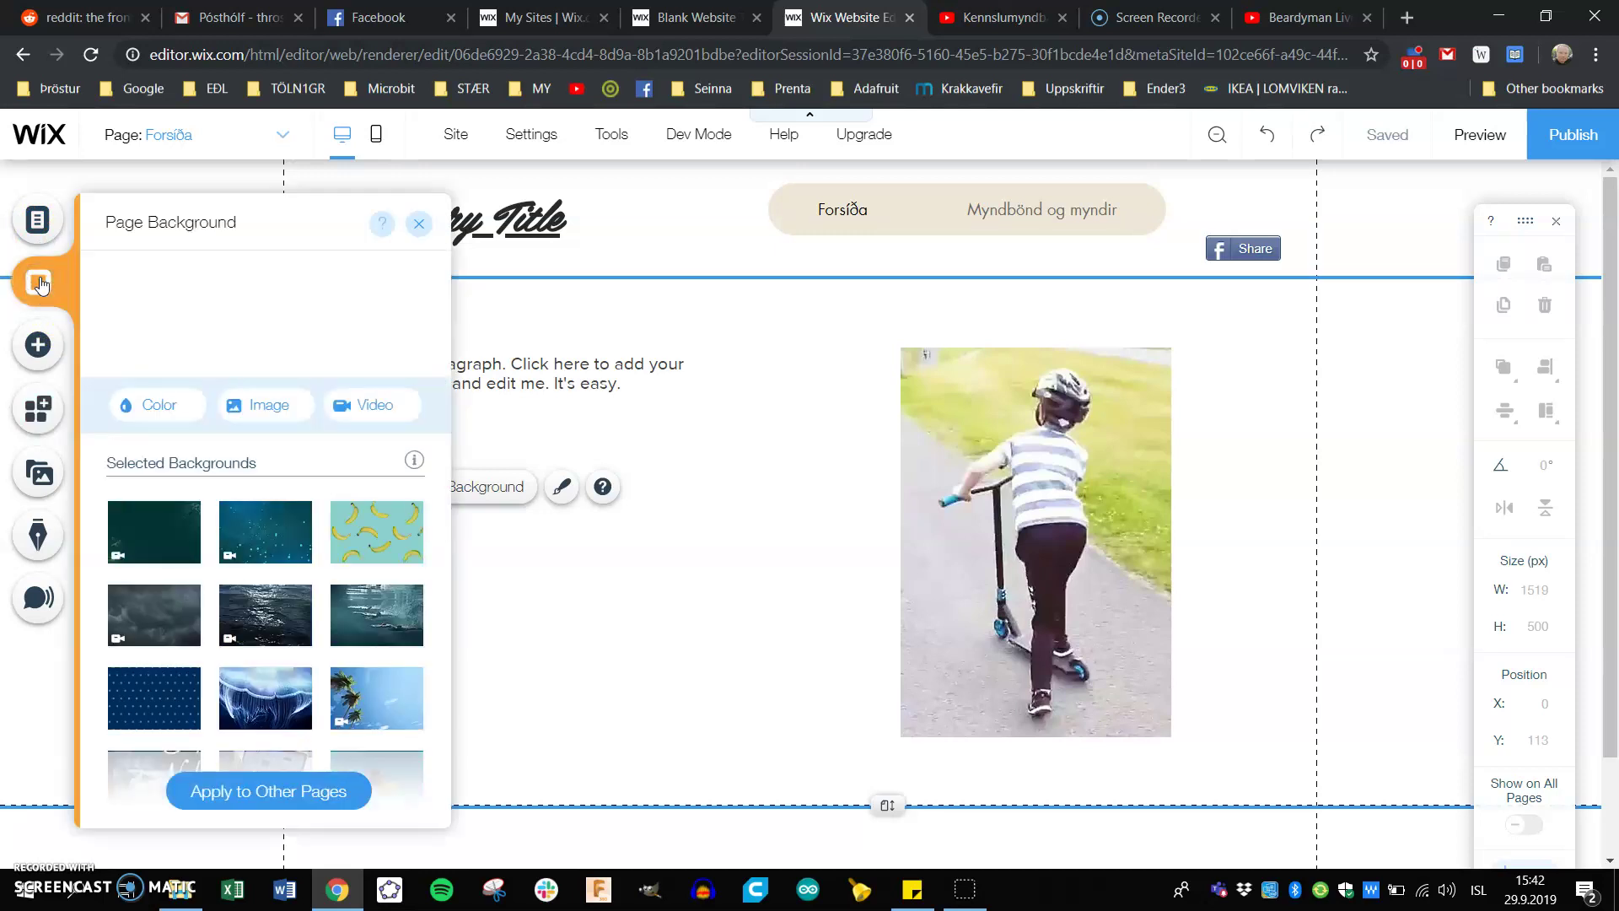
mouse_move(150, 527)
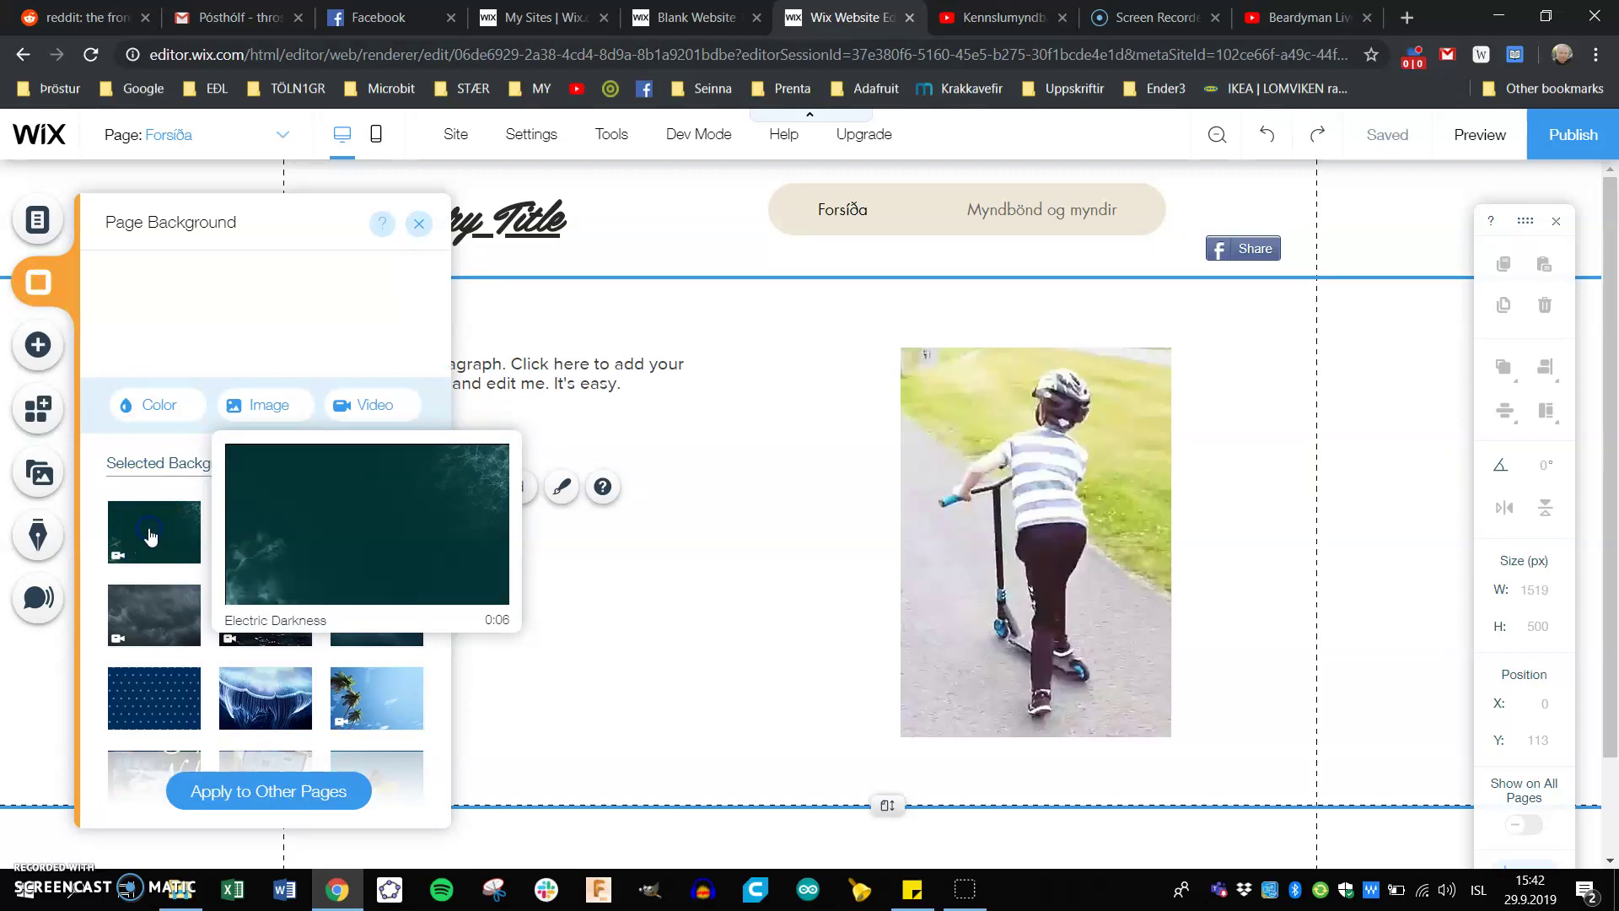
click(150, 535)
mouse_move(288, 725)
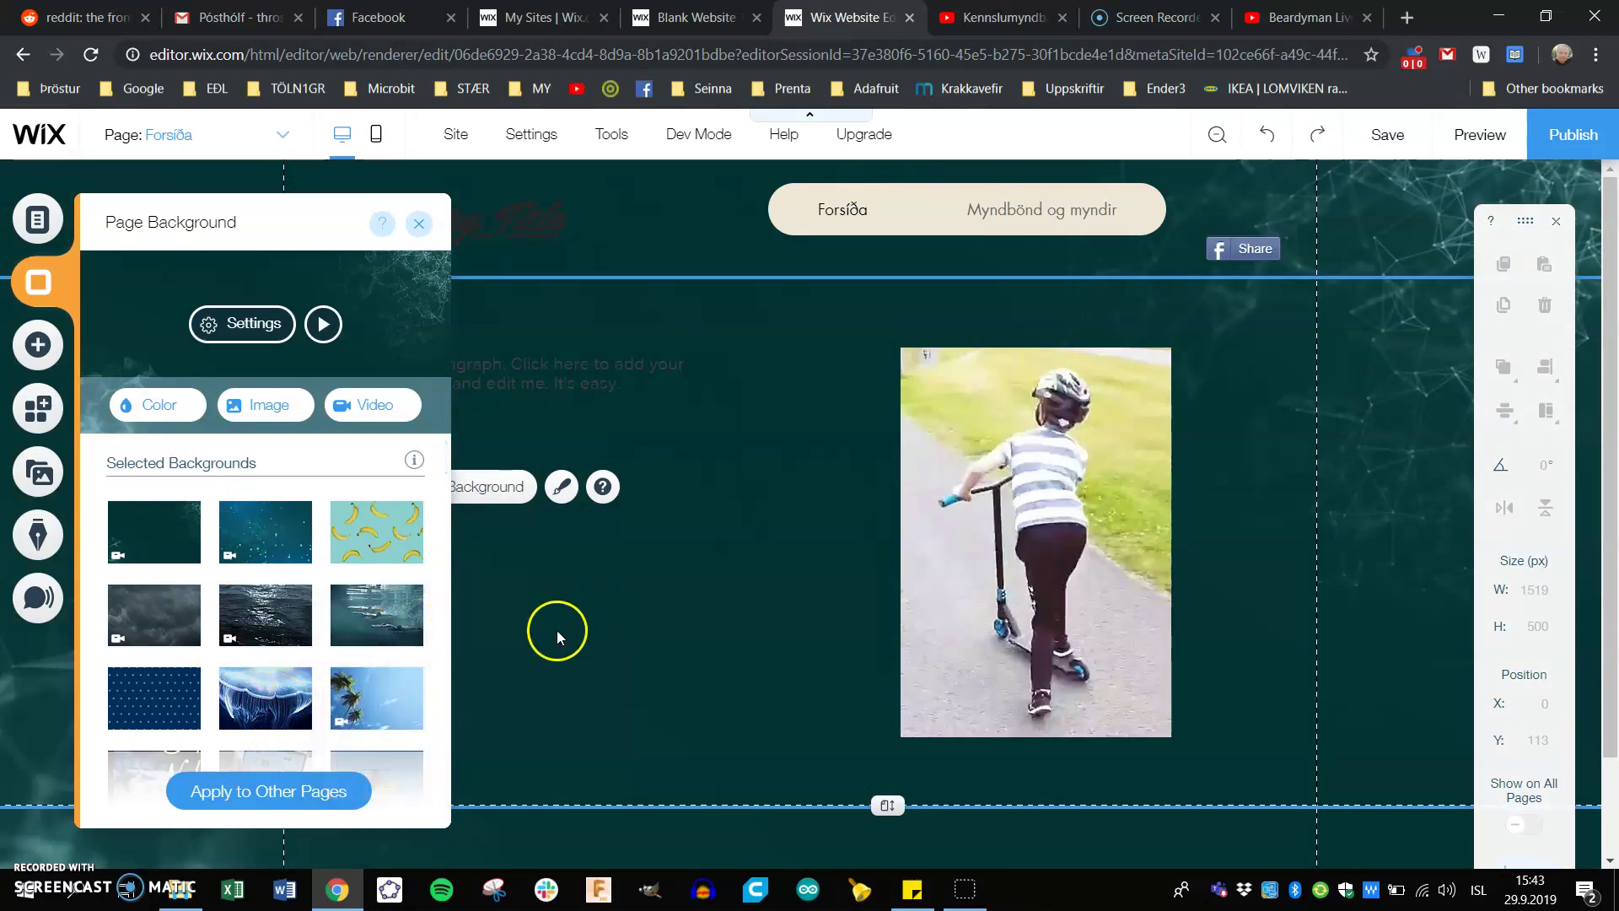
Apply the video background to the Myndbönd og myndir page as well and close the background settings
click(250, 800)
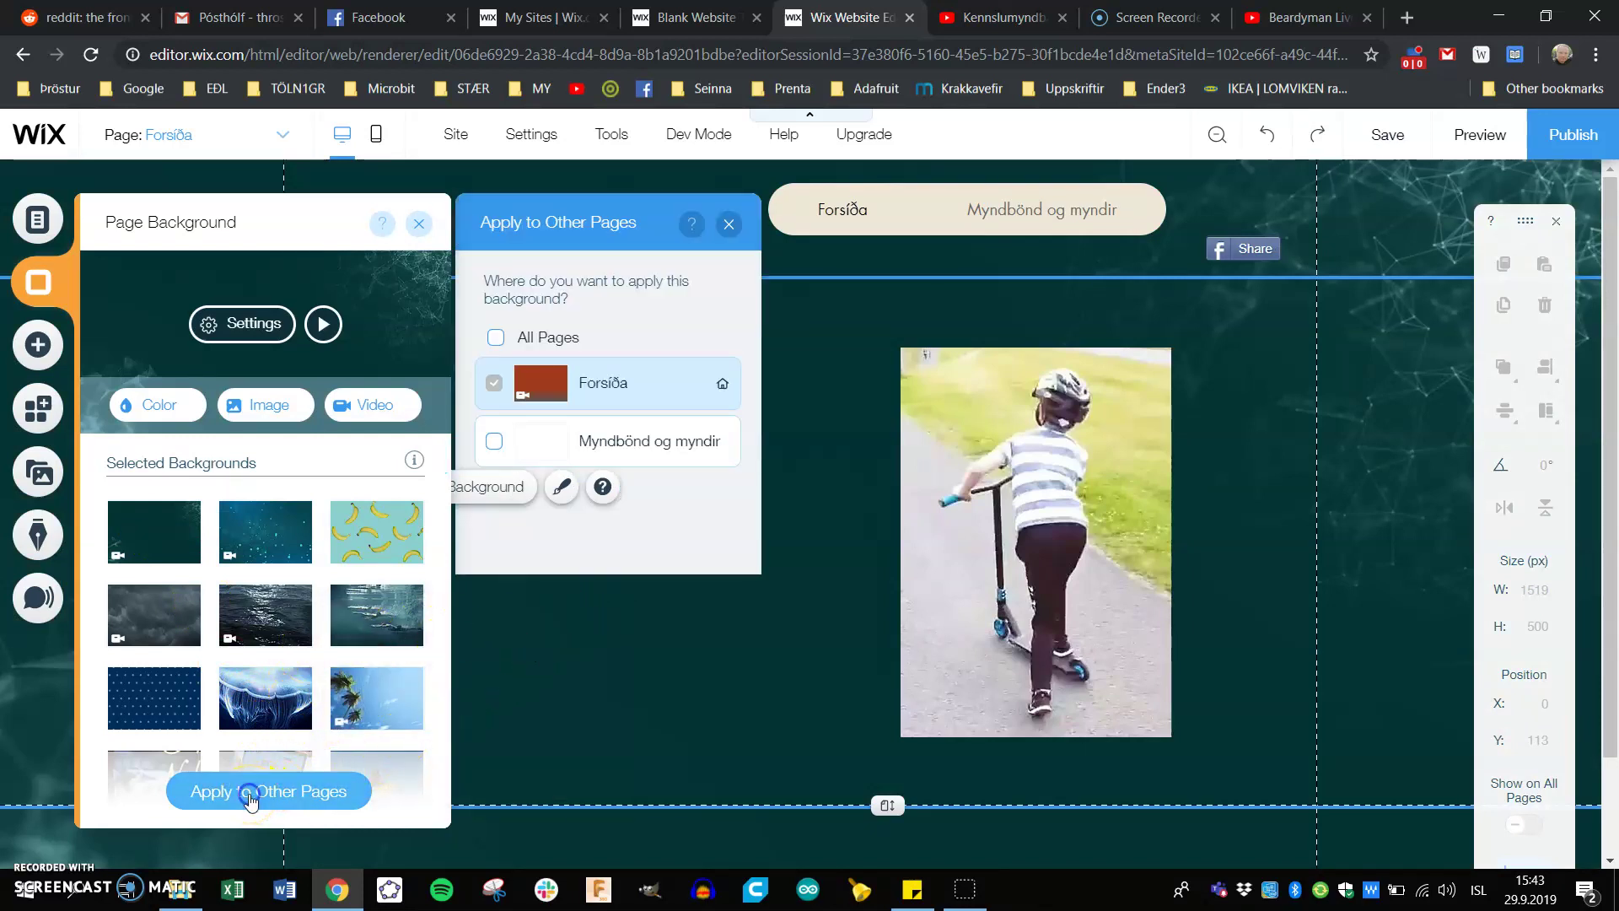
click(491, 440)
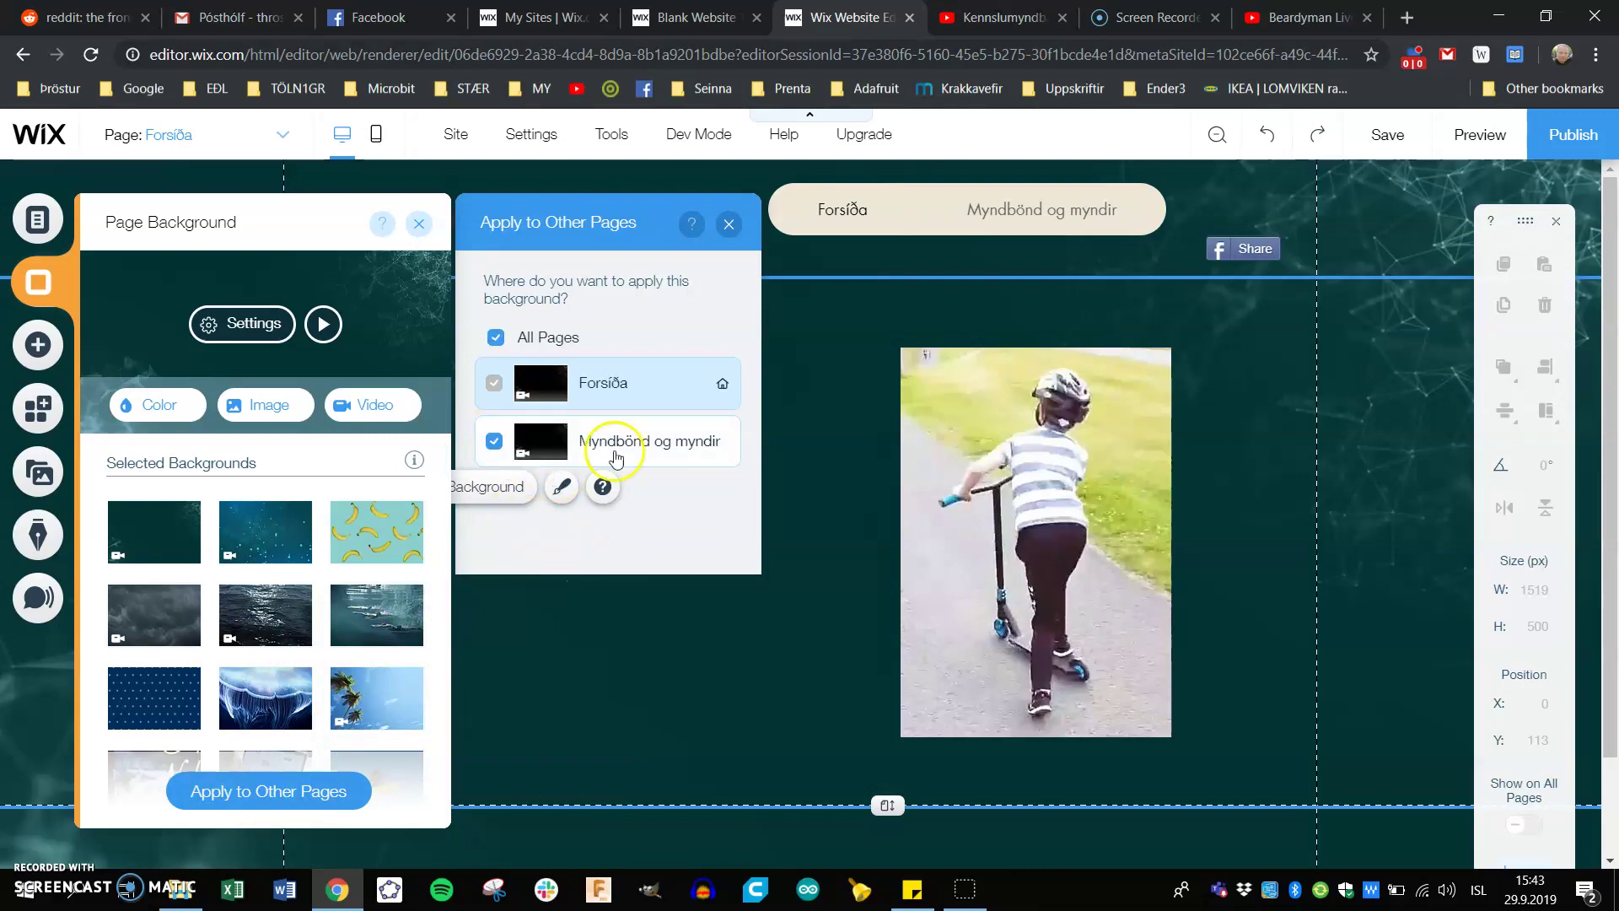
click(747, 226)
click(419, 222)
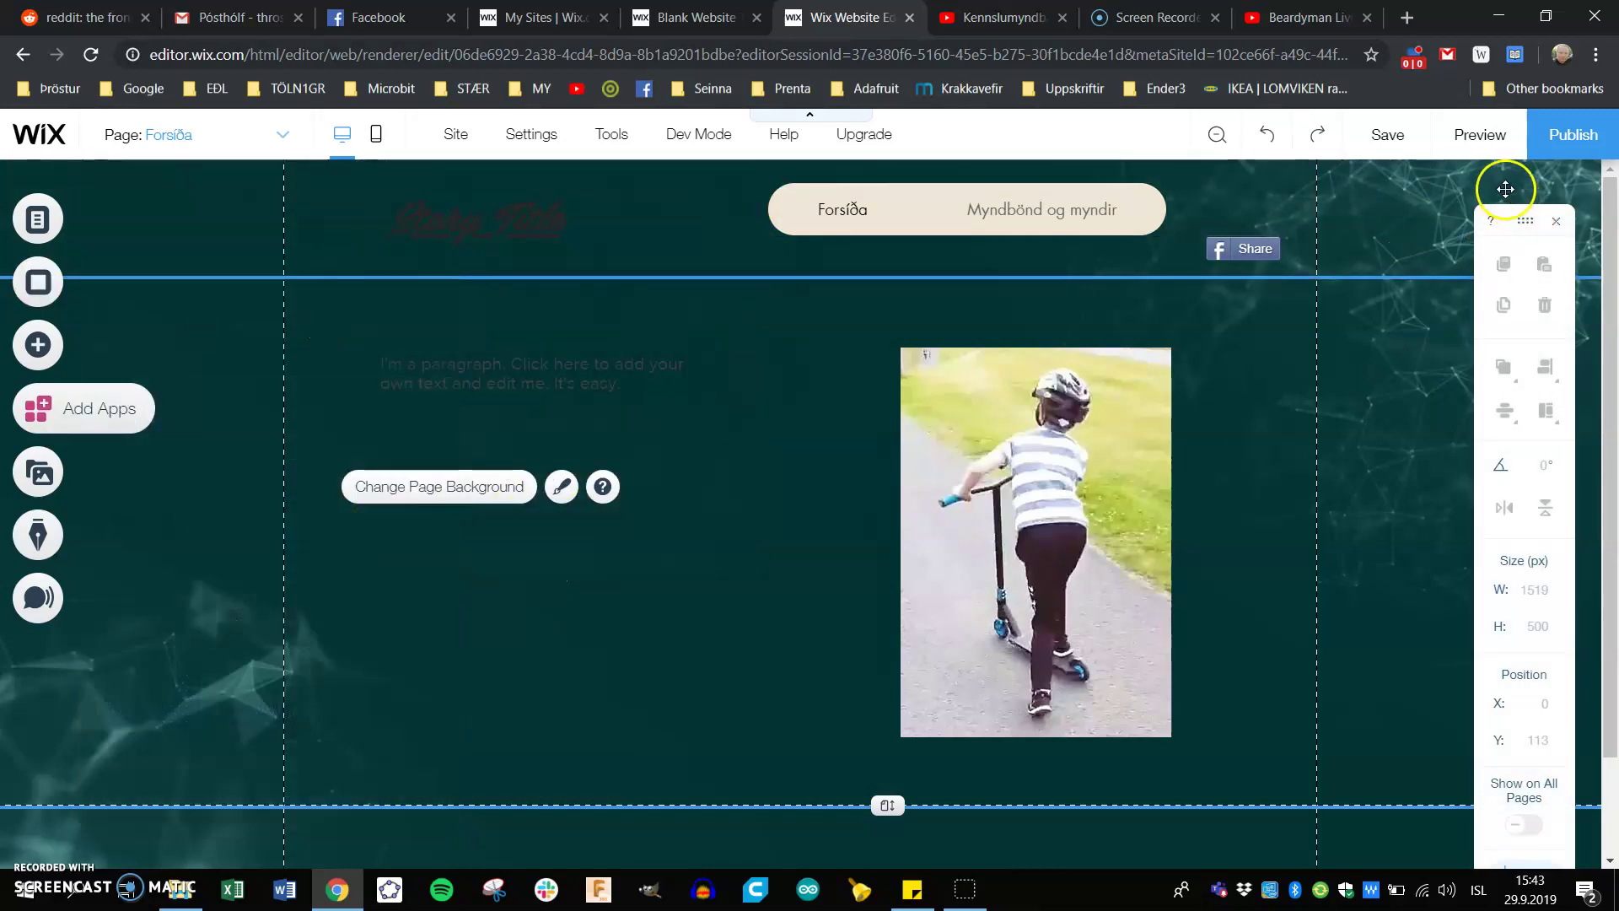
Preview the new background on Forsíða and on Myndbönd og myndir, and return to editing
click(1478, 134)
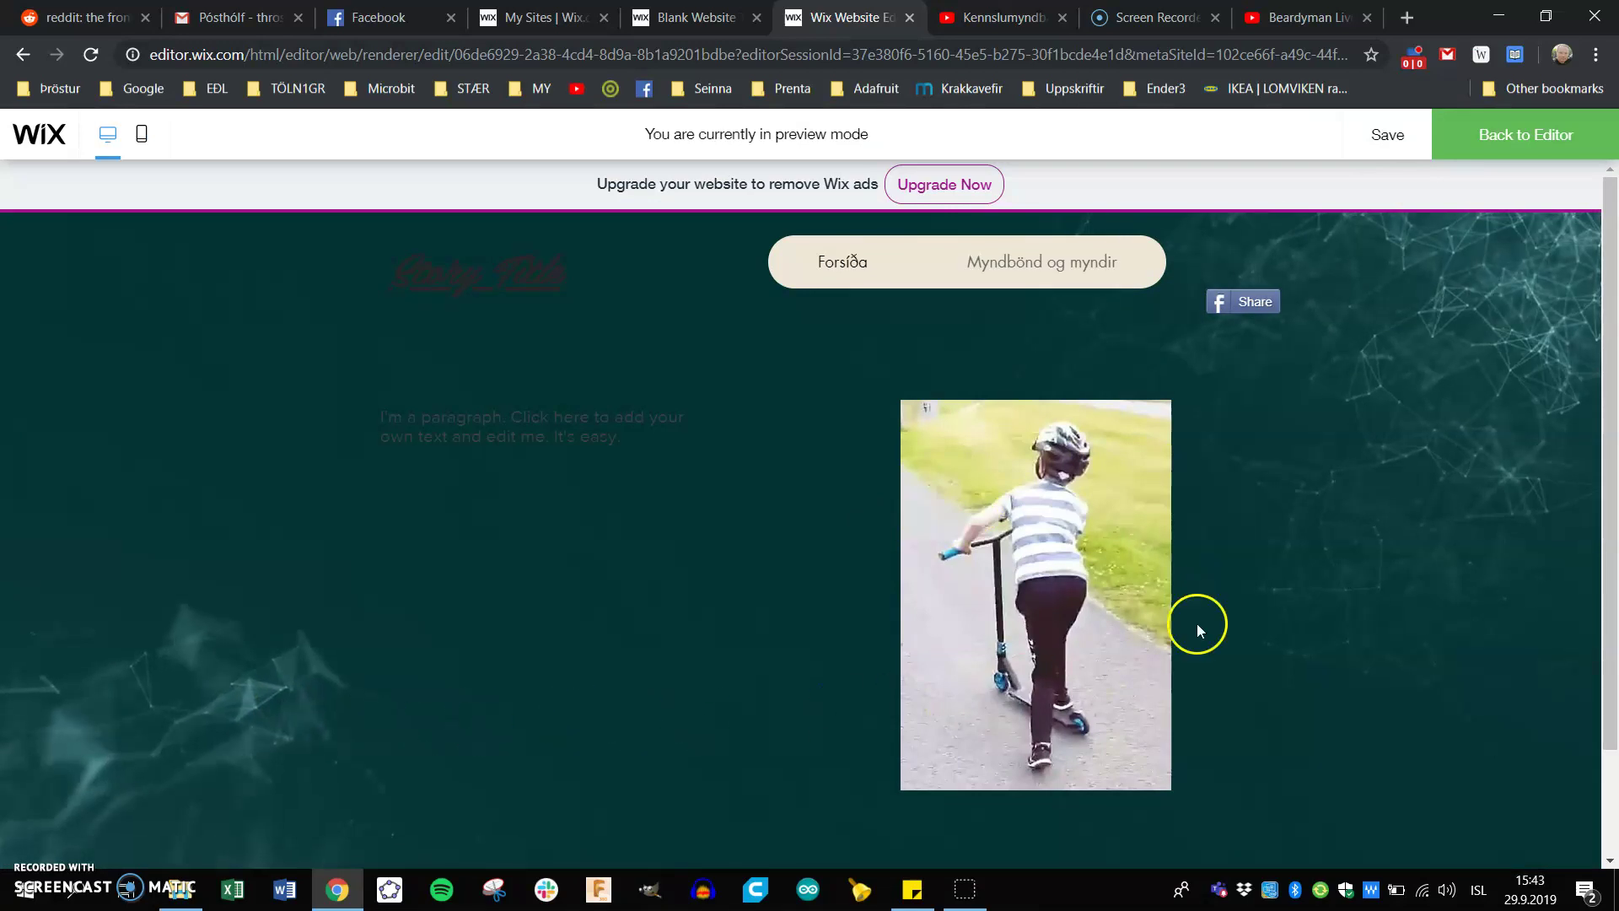
click(1024, 263)
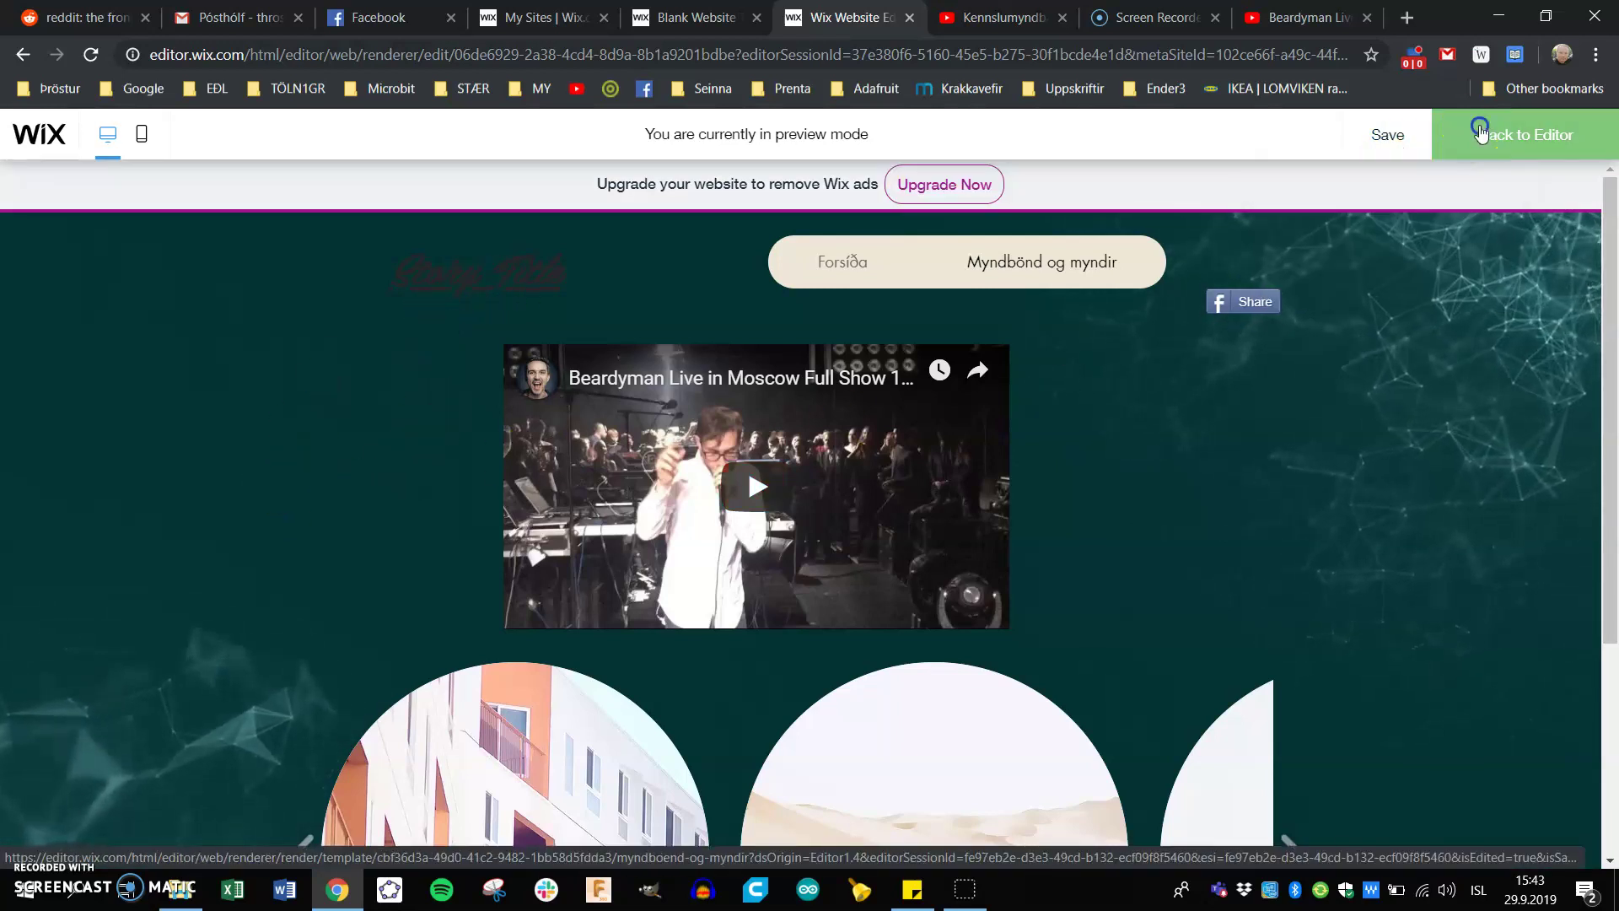
click(1509, 135)
Try plain white (#FFFFFF) as the background color of the Myndbönd og myndir page
click(422, 432)
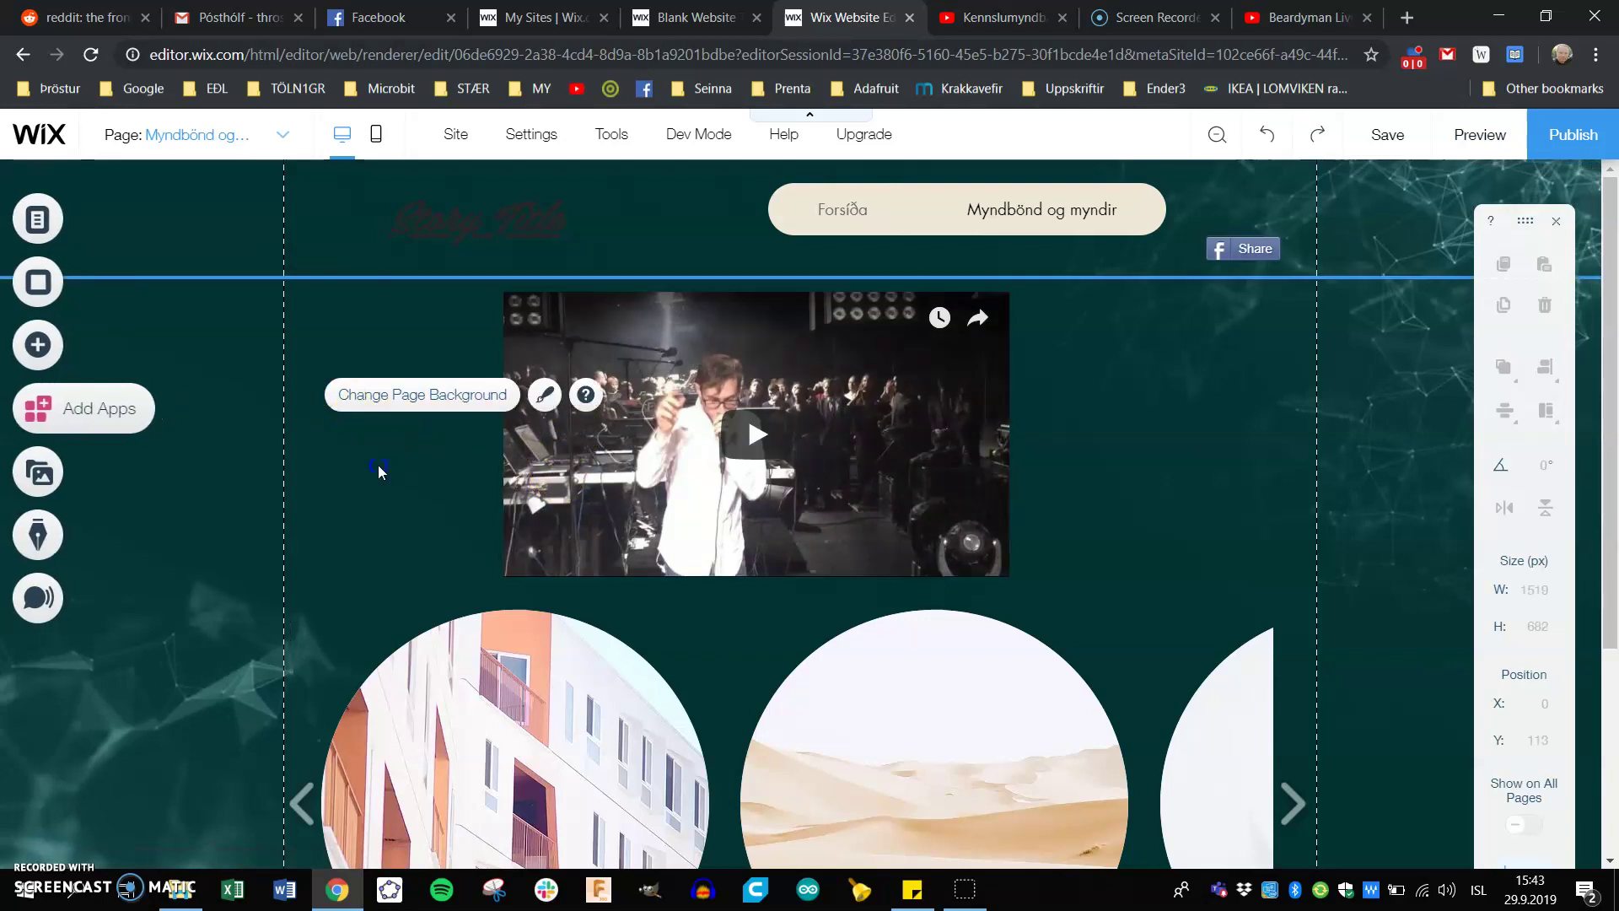
click(411, 433)
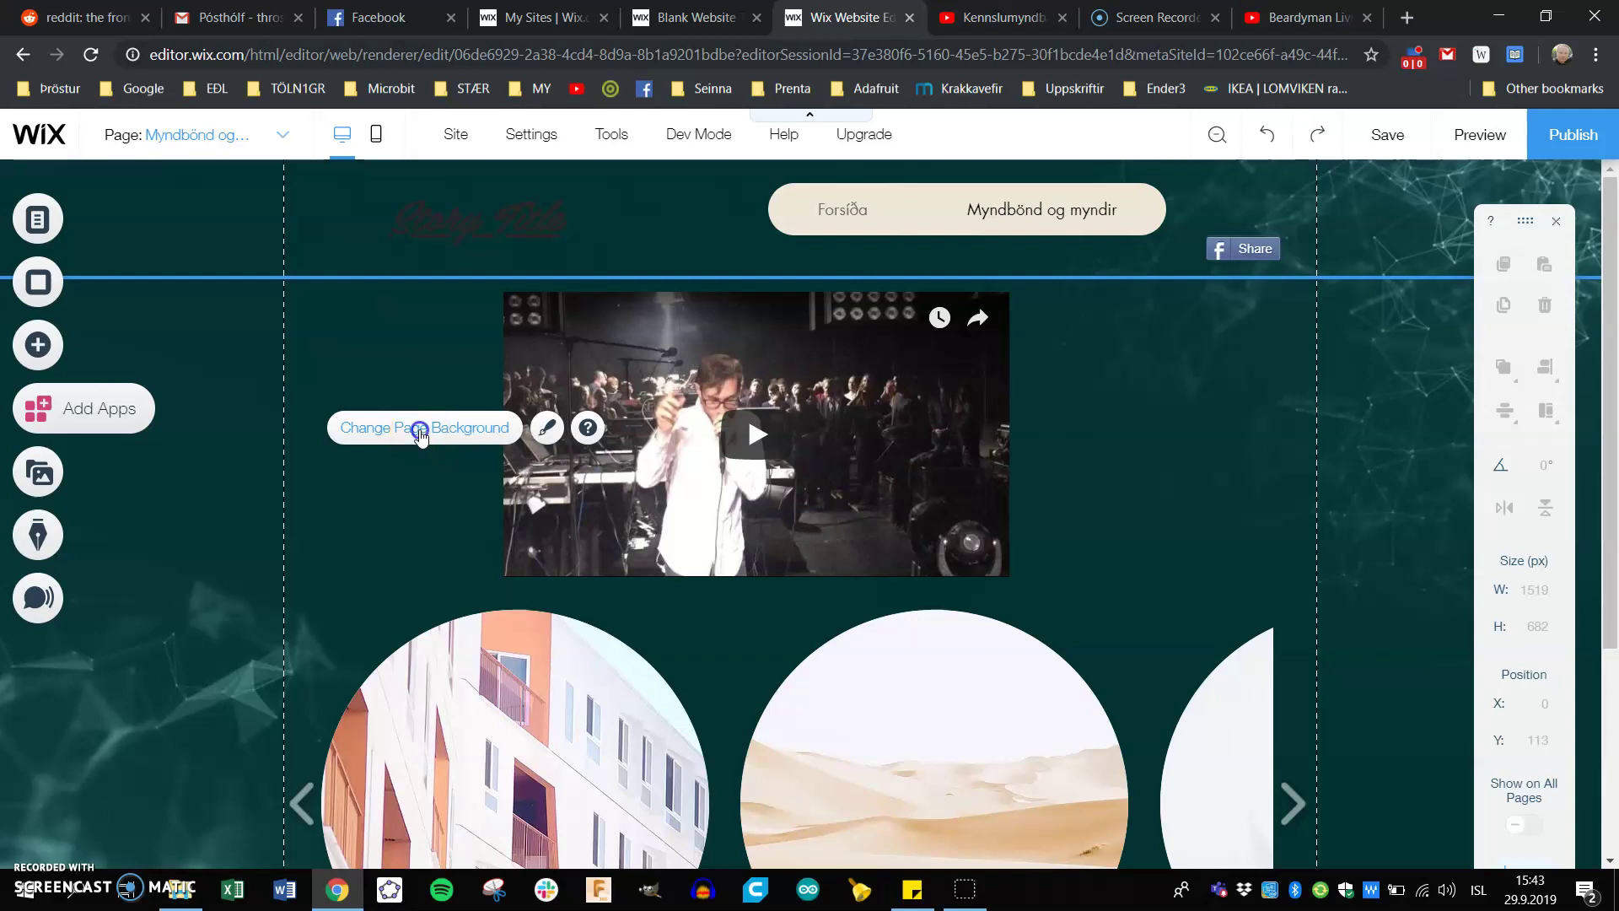
click(421, 435)
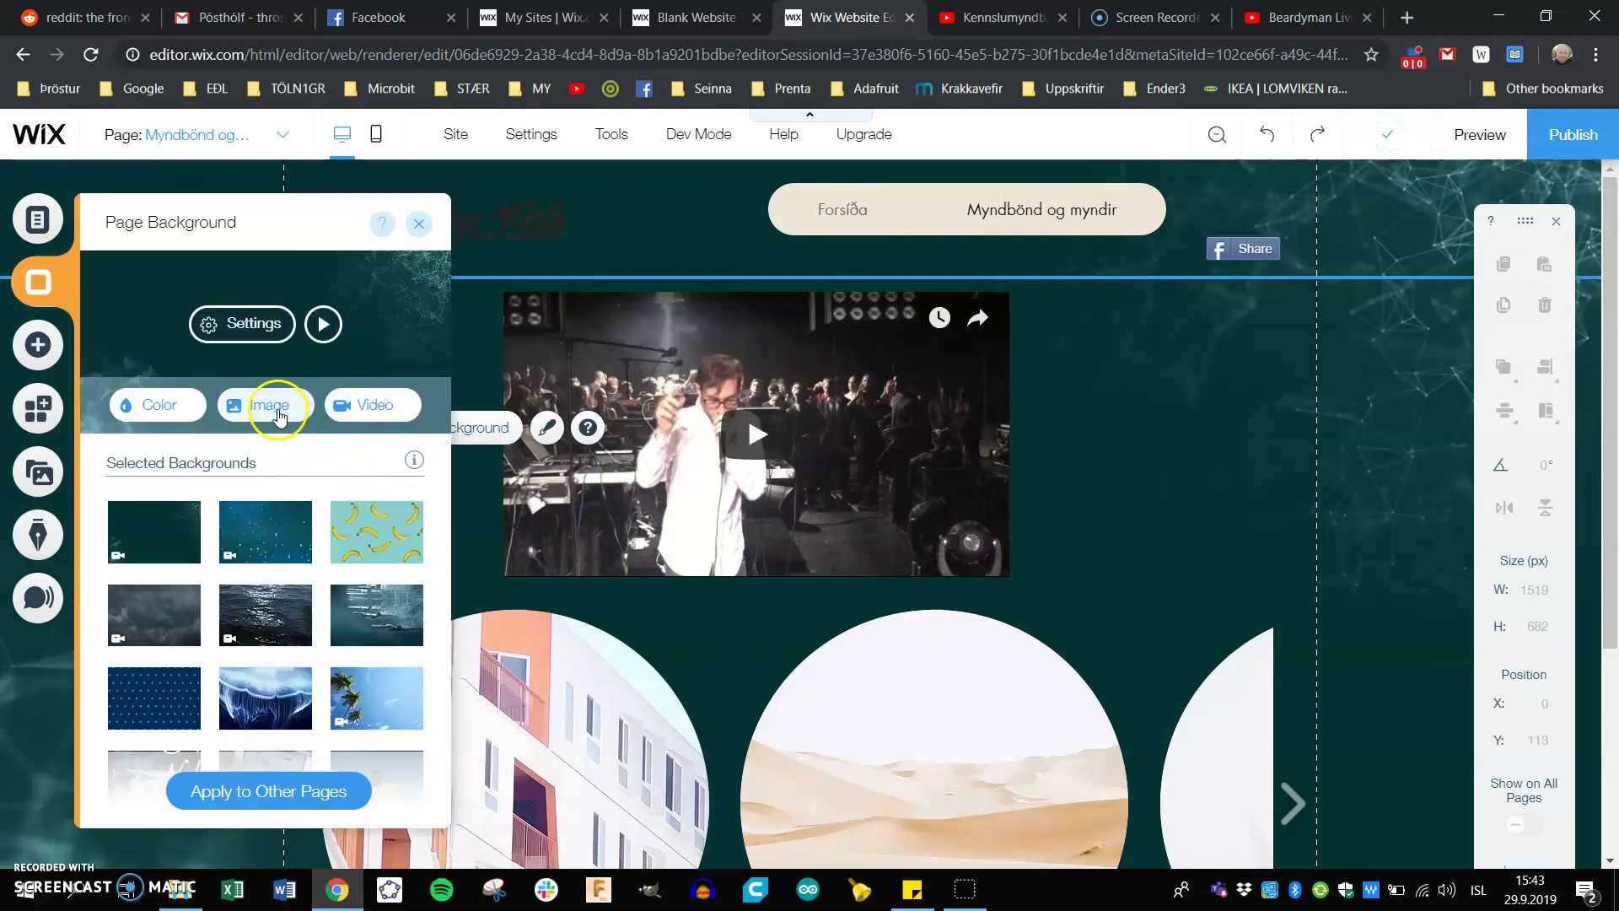
click(139, 403)
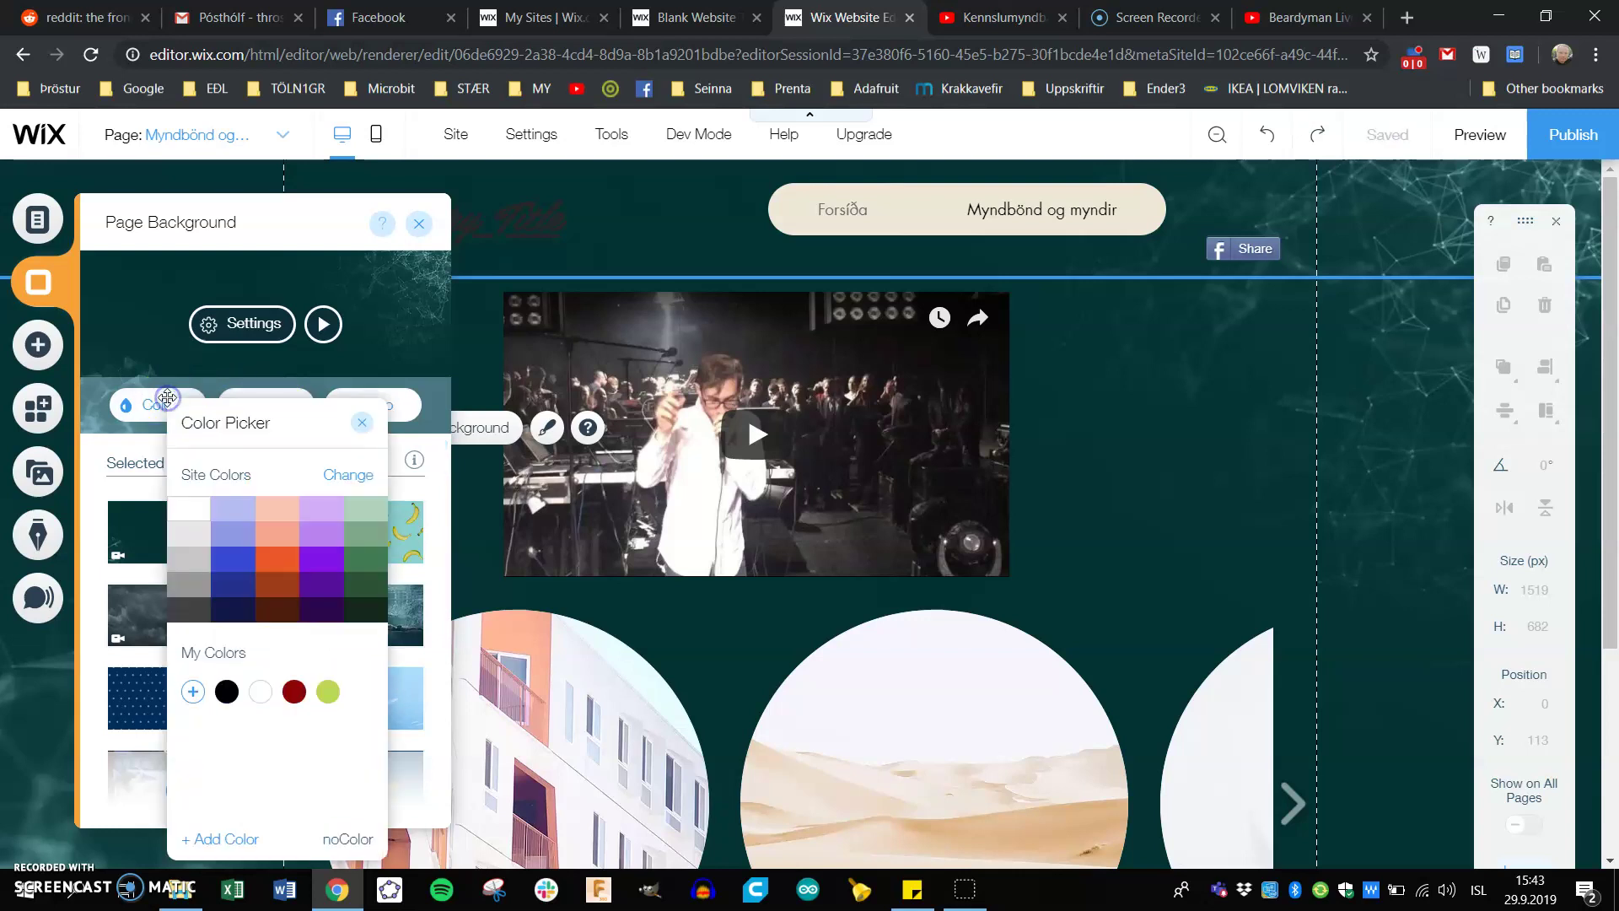
click(198, 514)
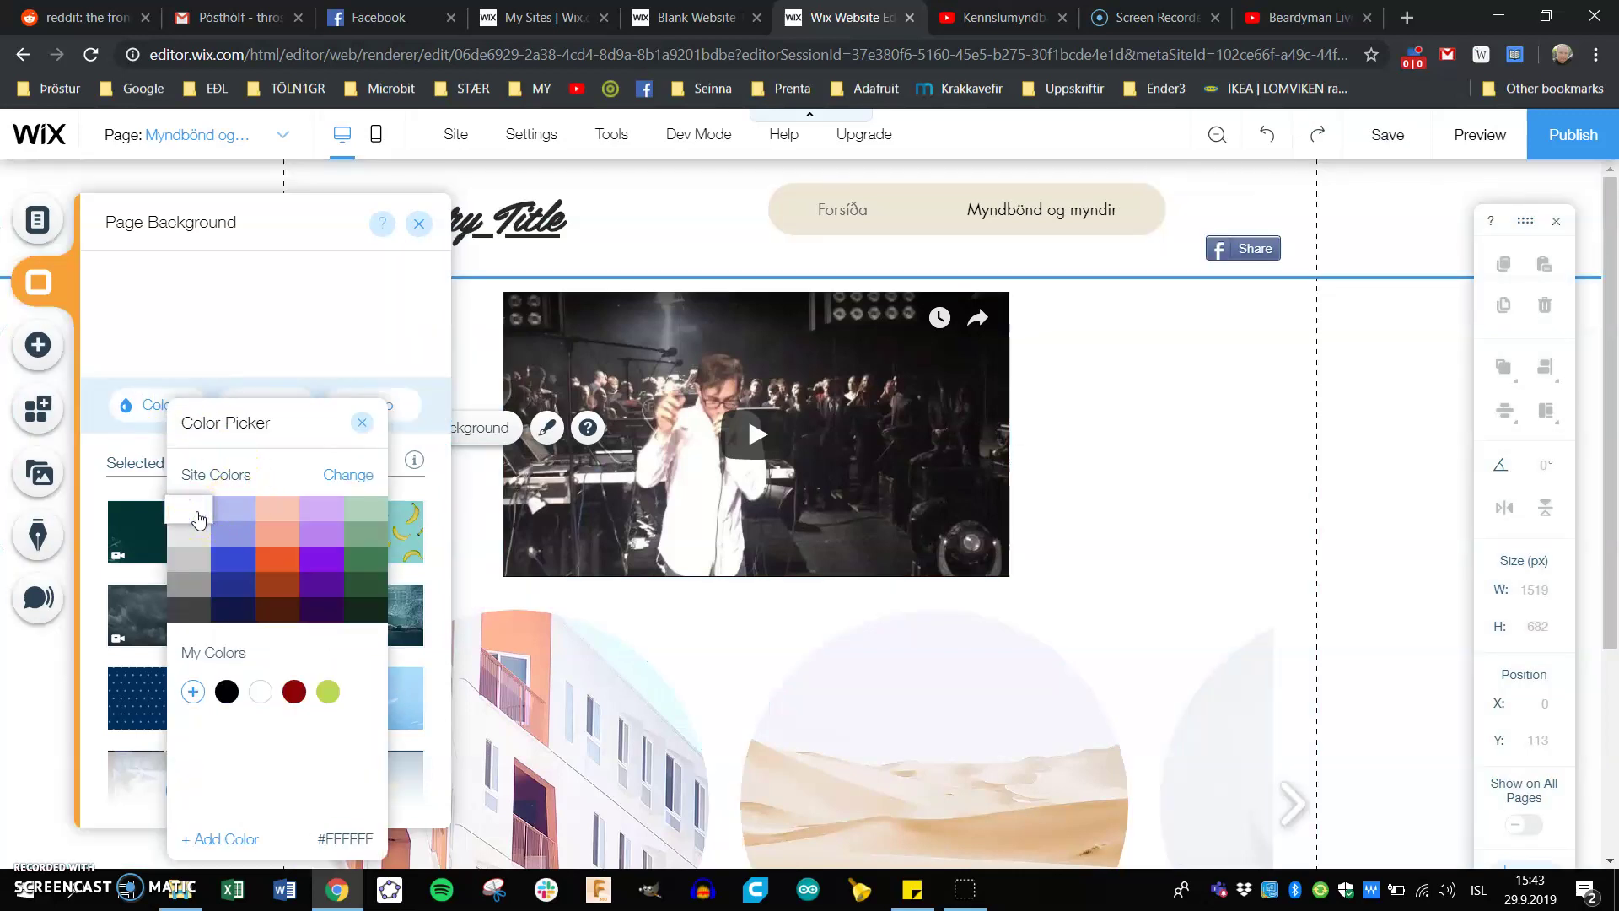
click(236, 515)
click(419, 228)
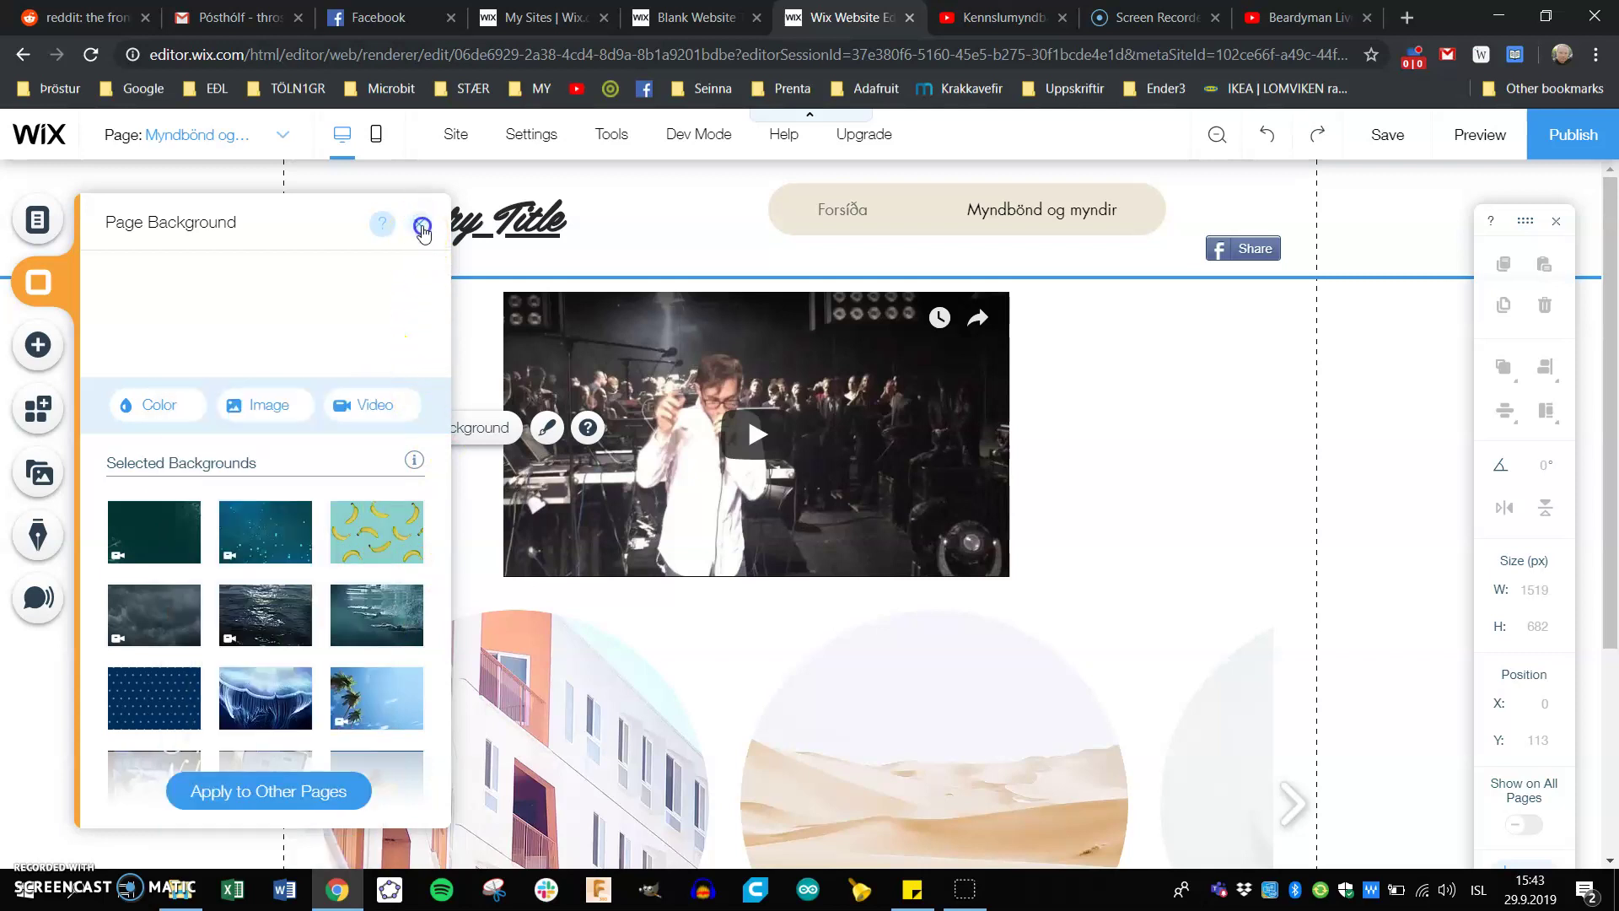
click(332, 353)
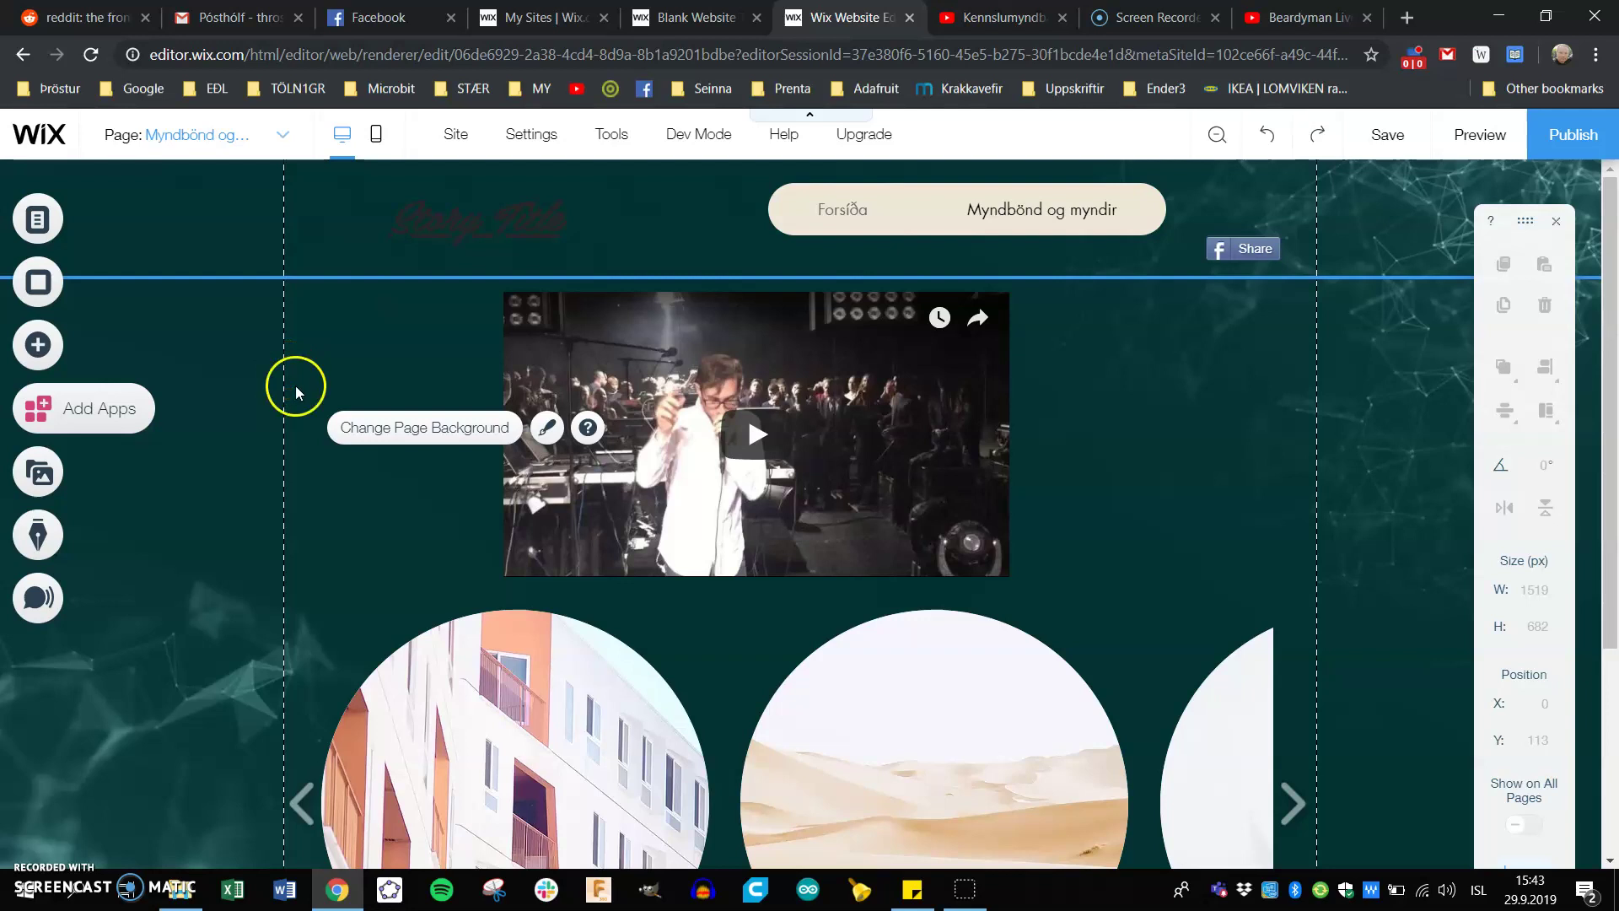
Give the Myndbönd og myndir page a customized bordered design with a white fill at 23% opacity
click(388, 360)
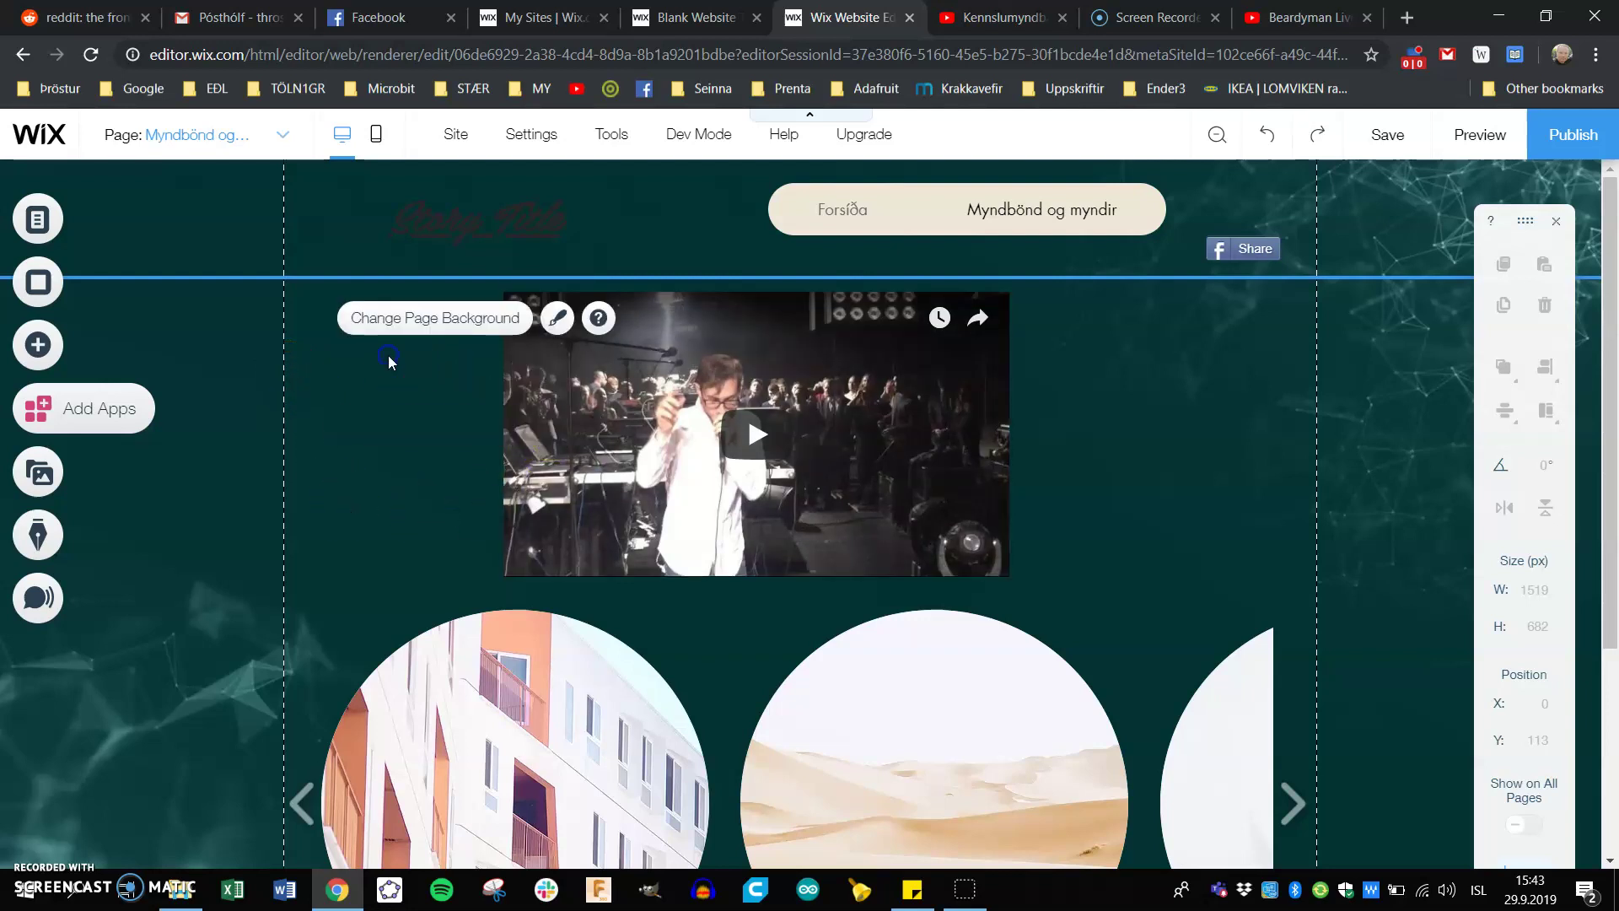
click(250, 437)
click(360, 453)
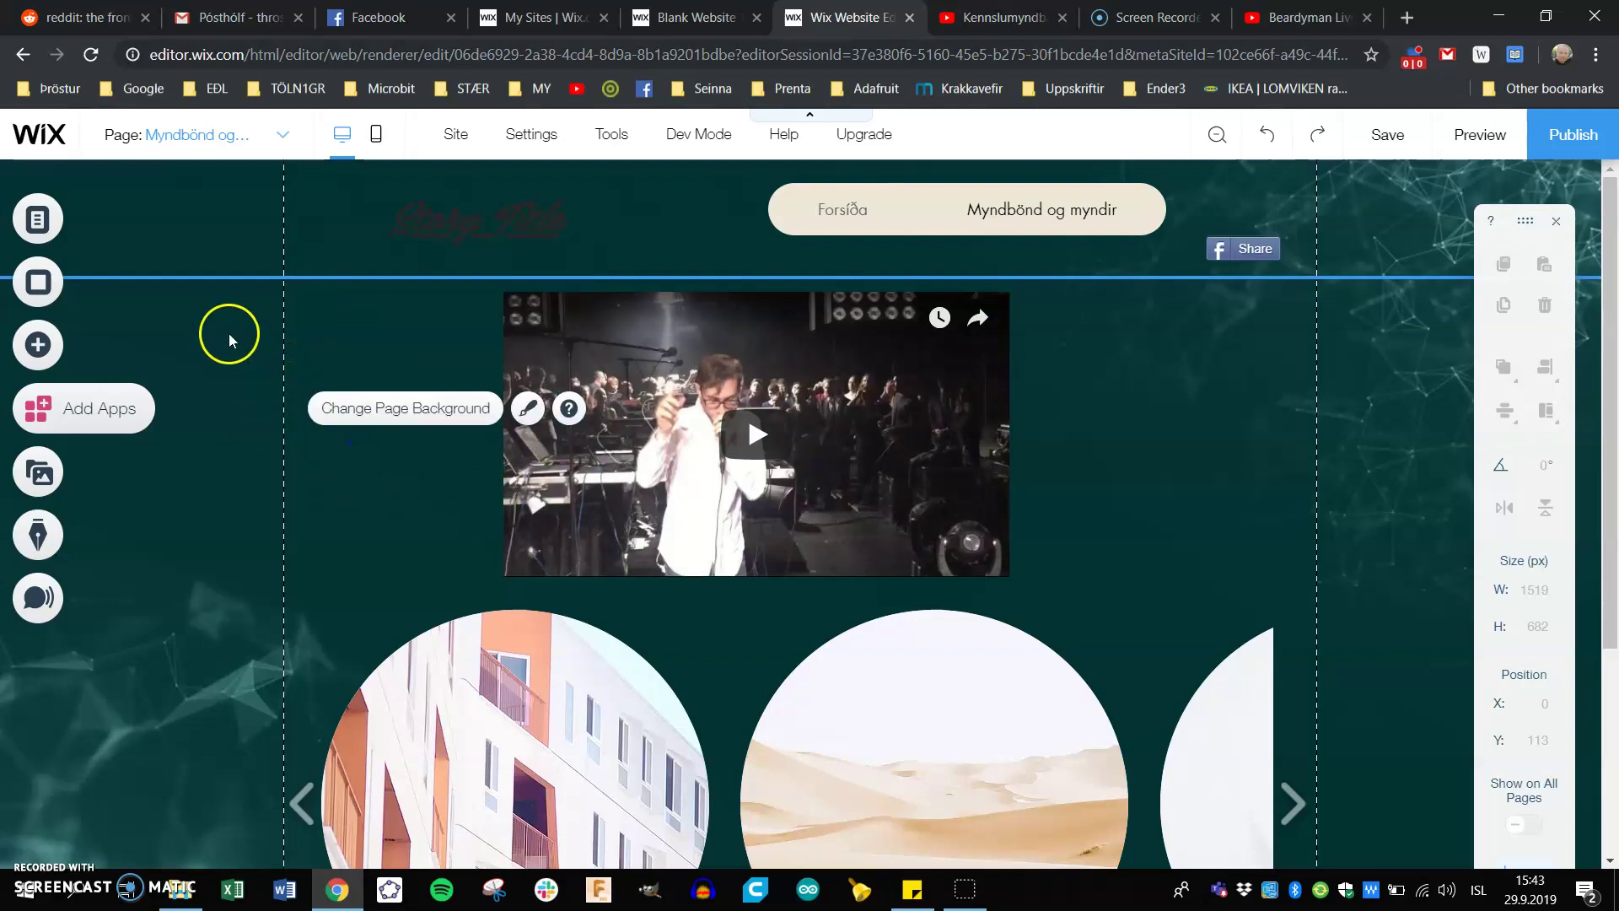
click(523, 417)
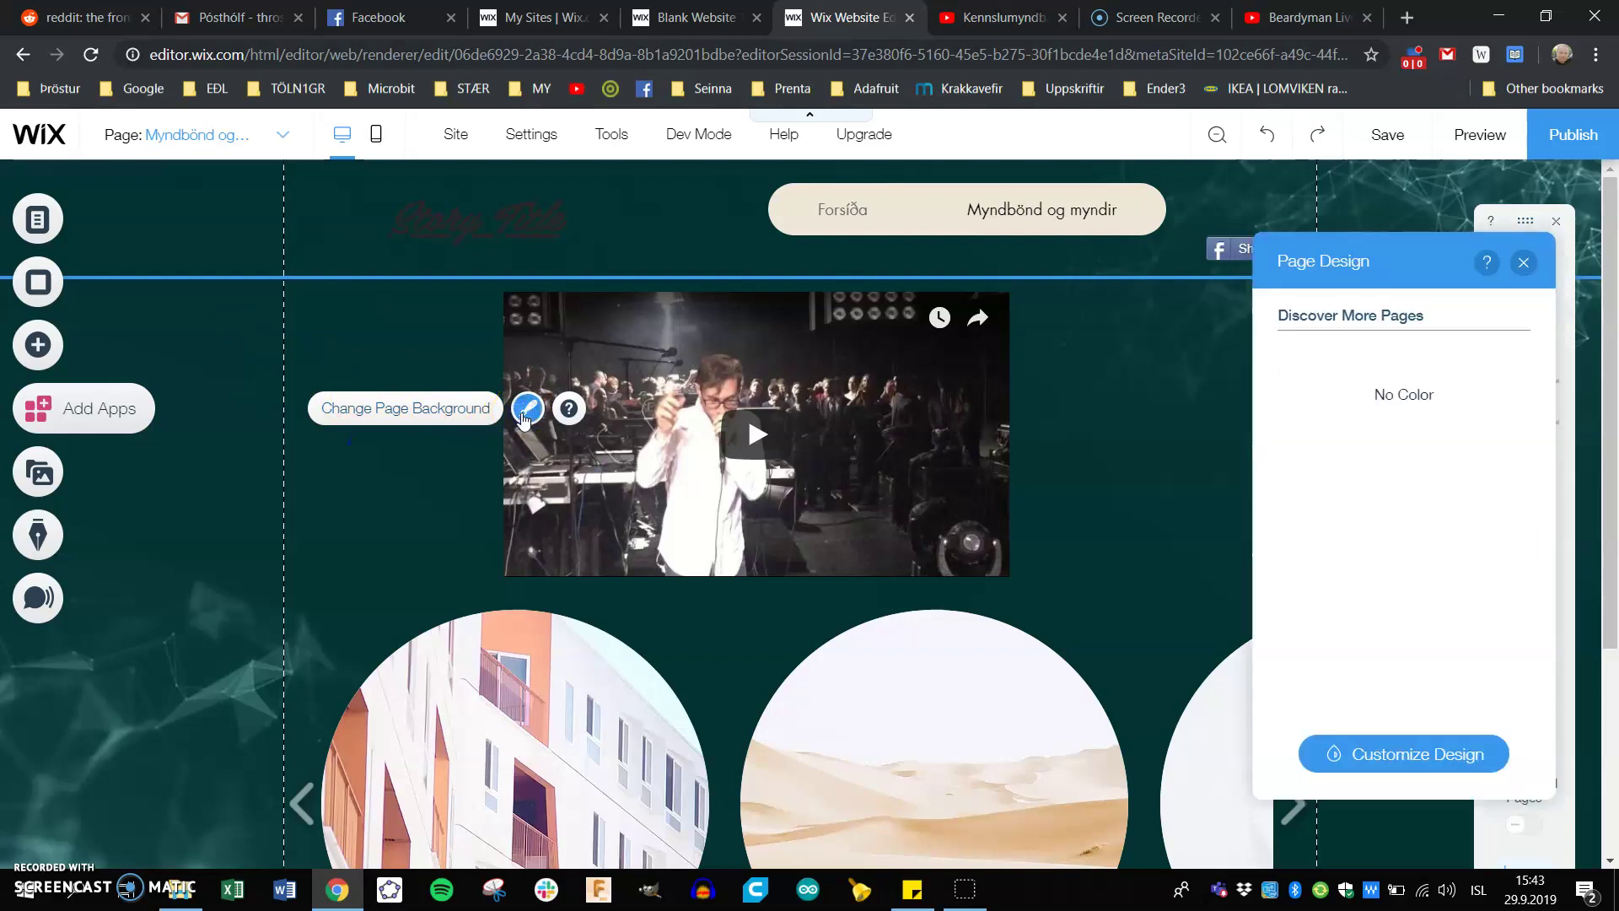
click(1403, 613)
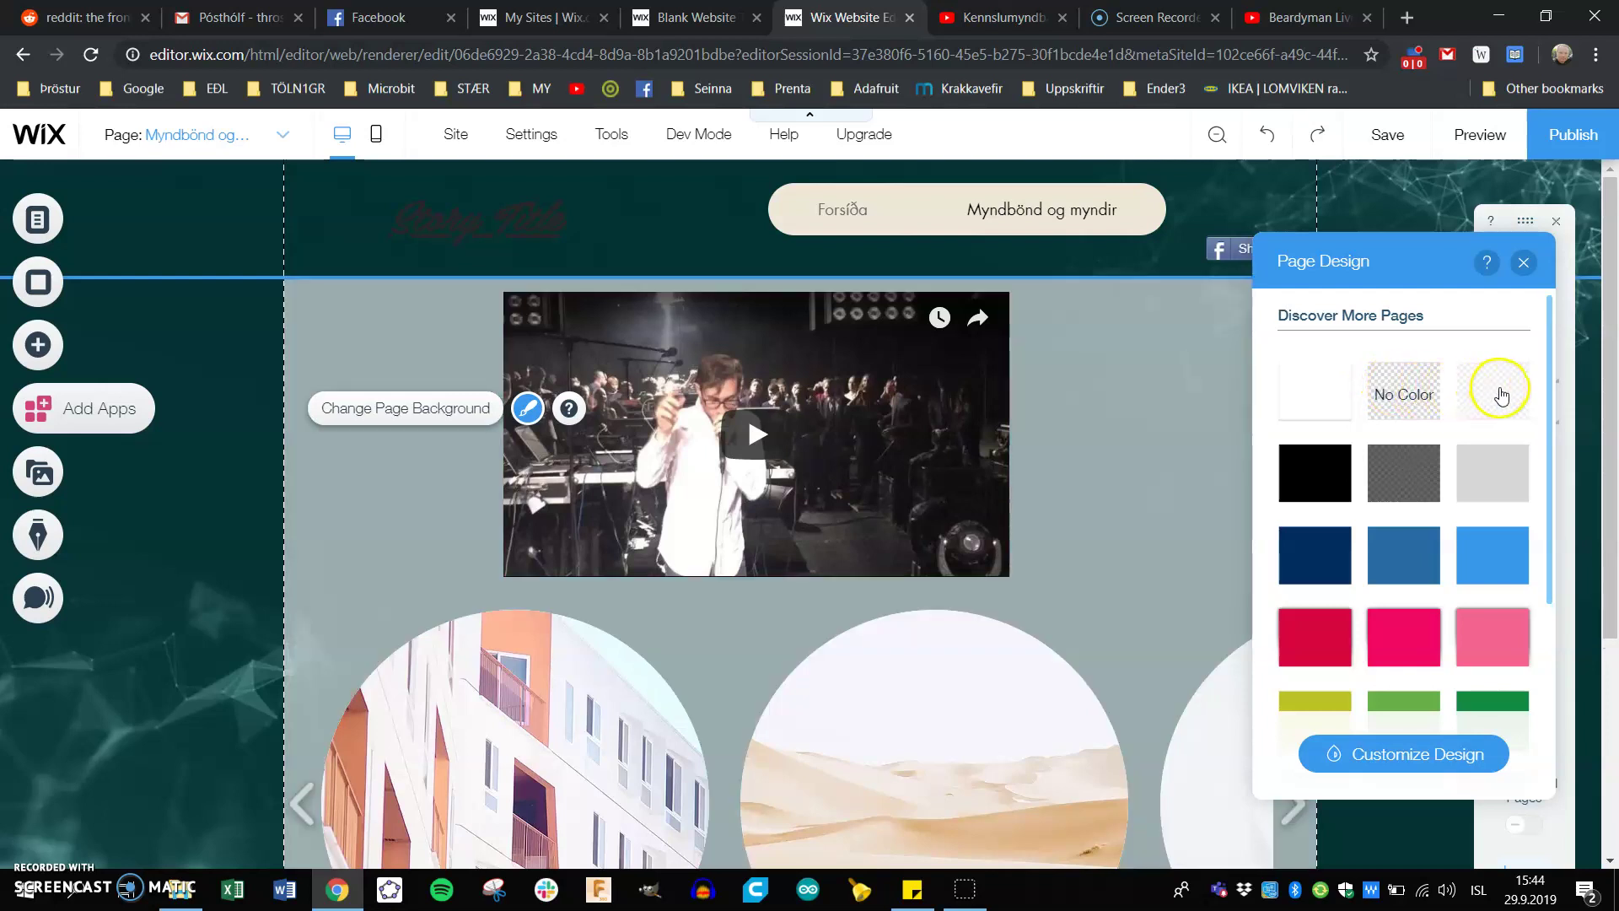
click(1404, 755)
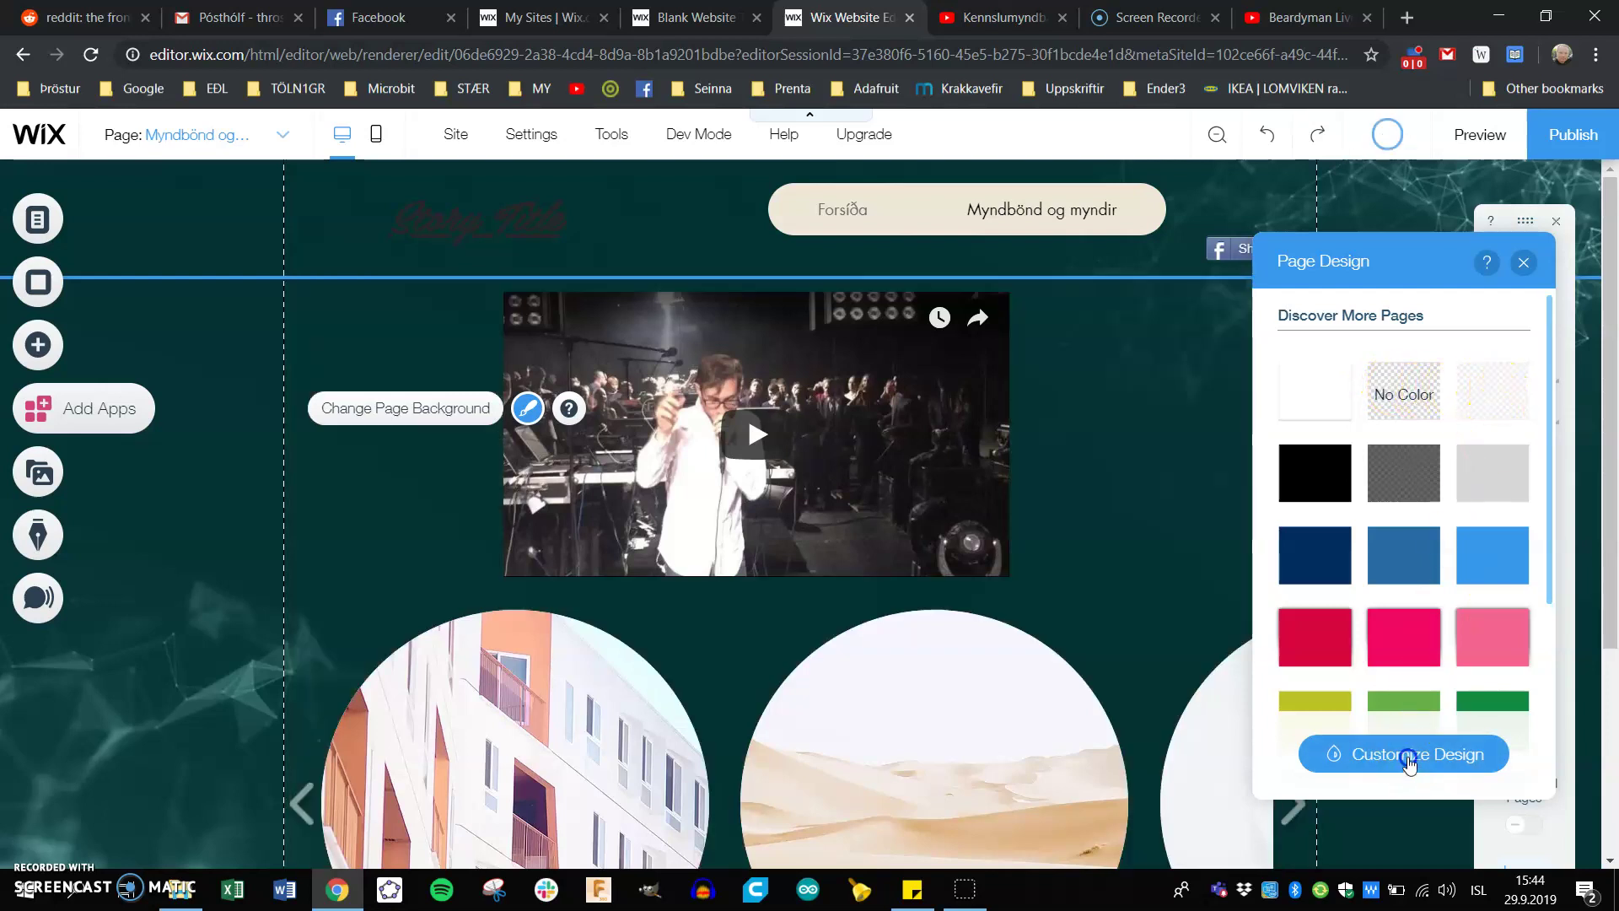
click(1408, 379)
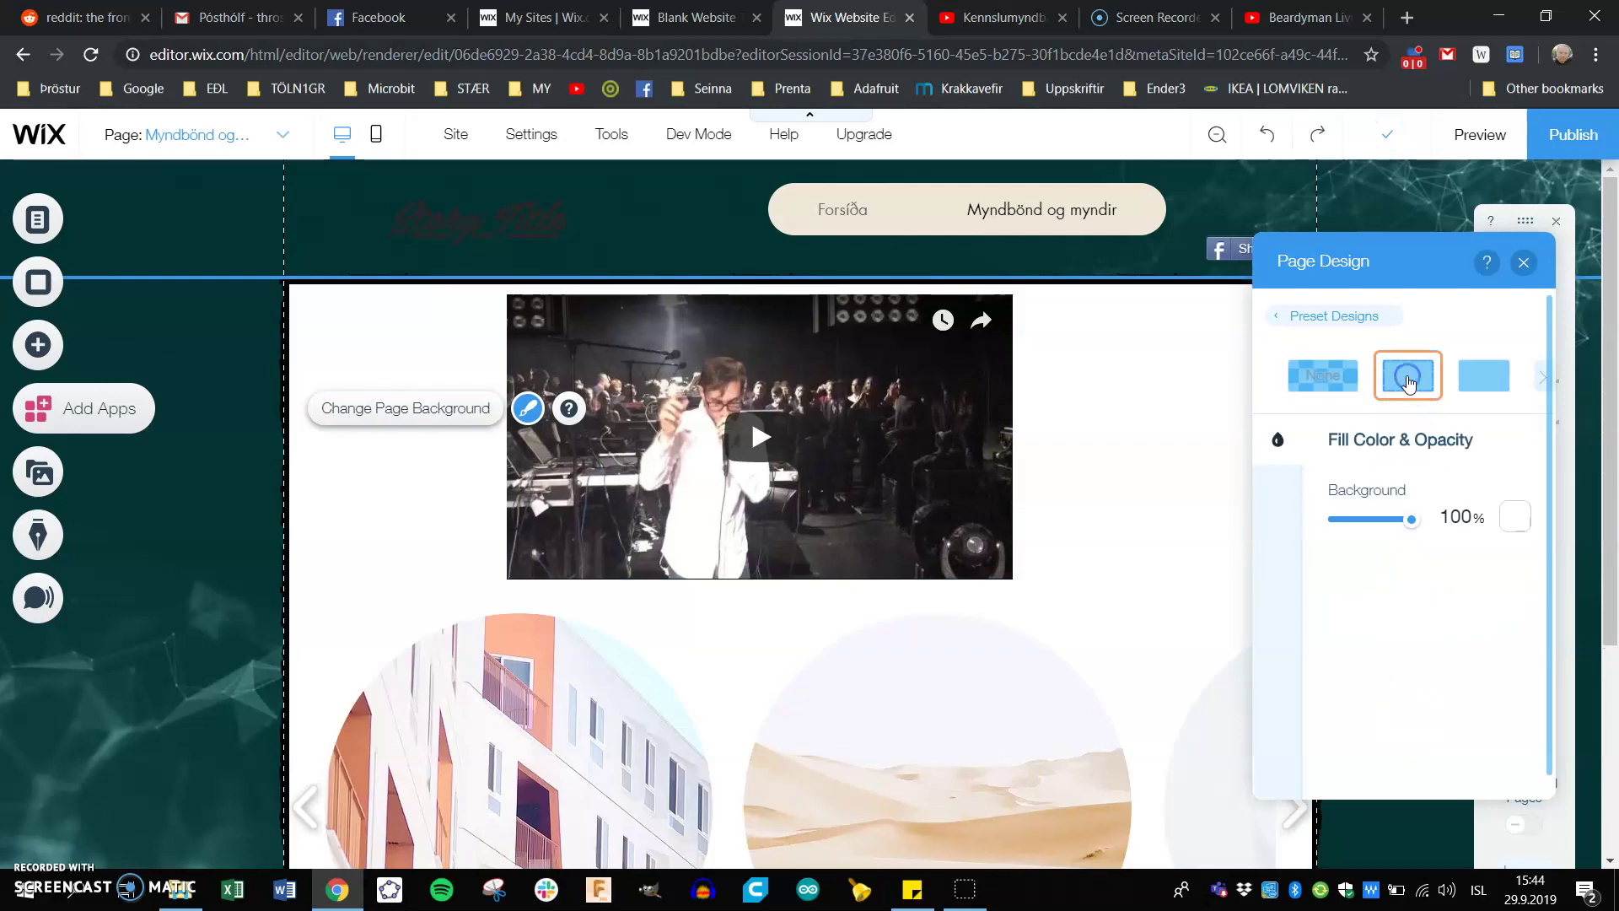
click(1411, 521)
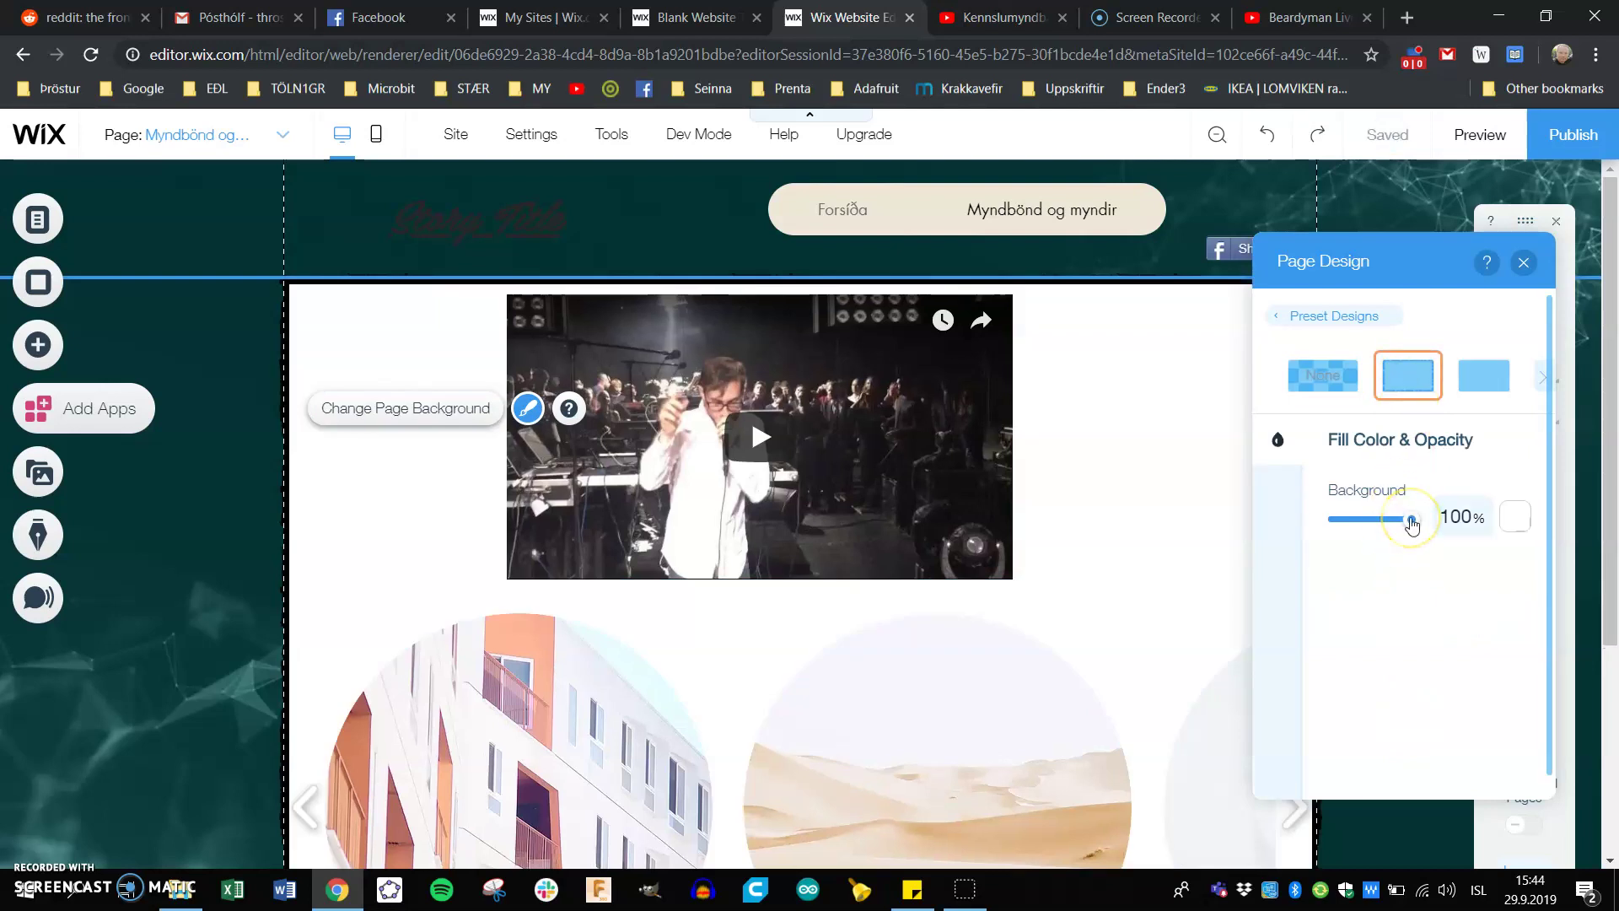
drag(1412, 523, 1355, 527)
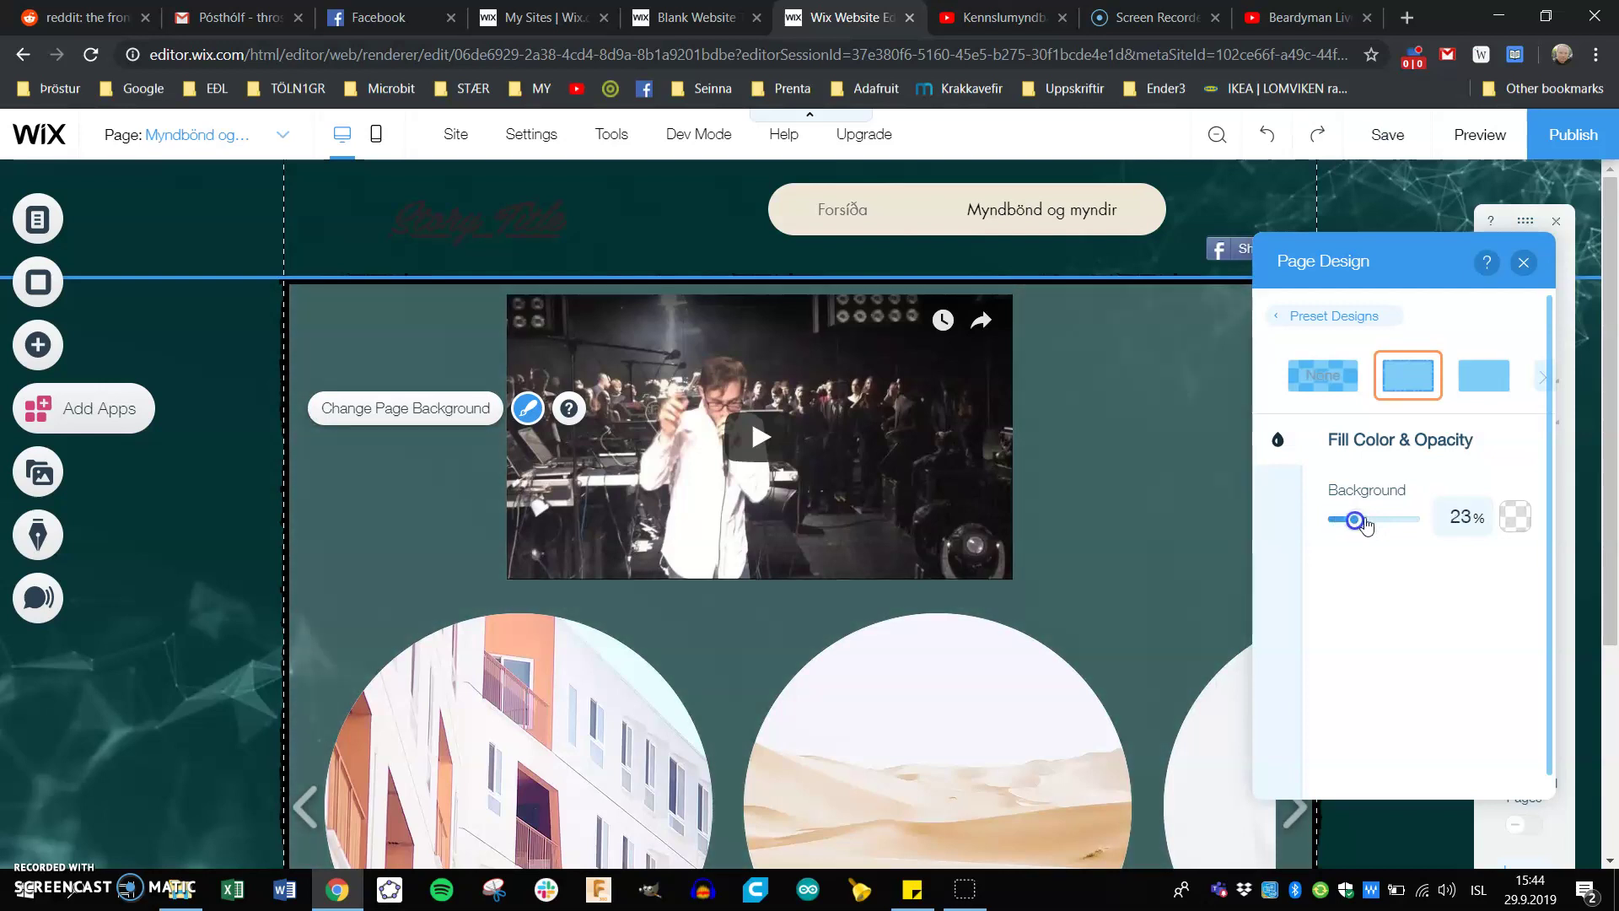
click(1523, 260)
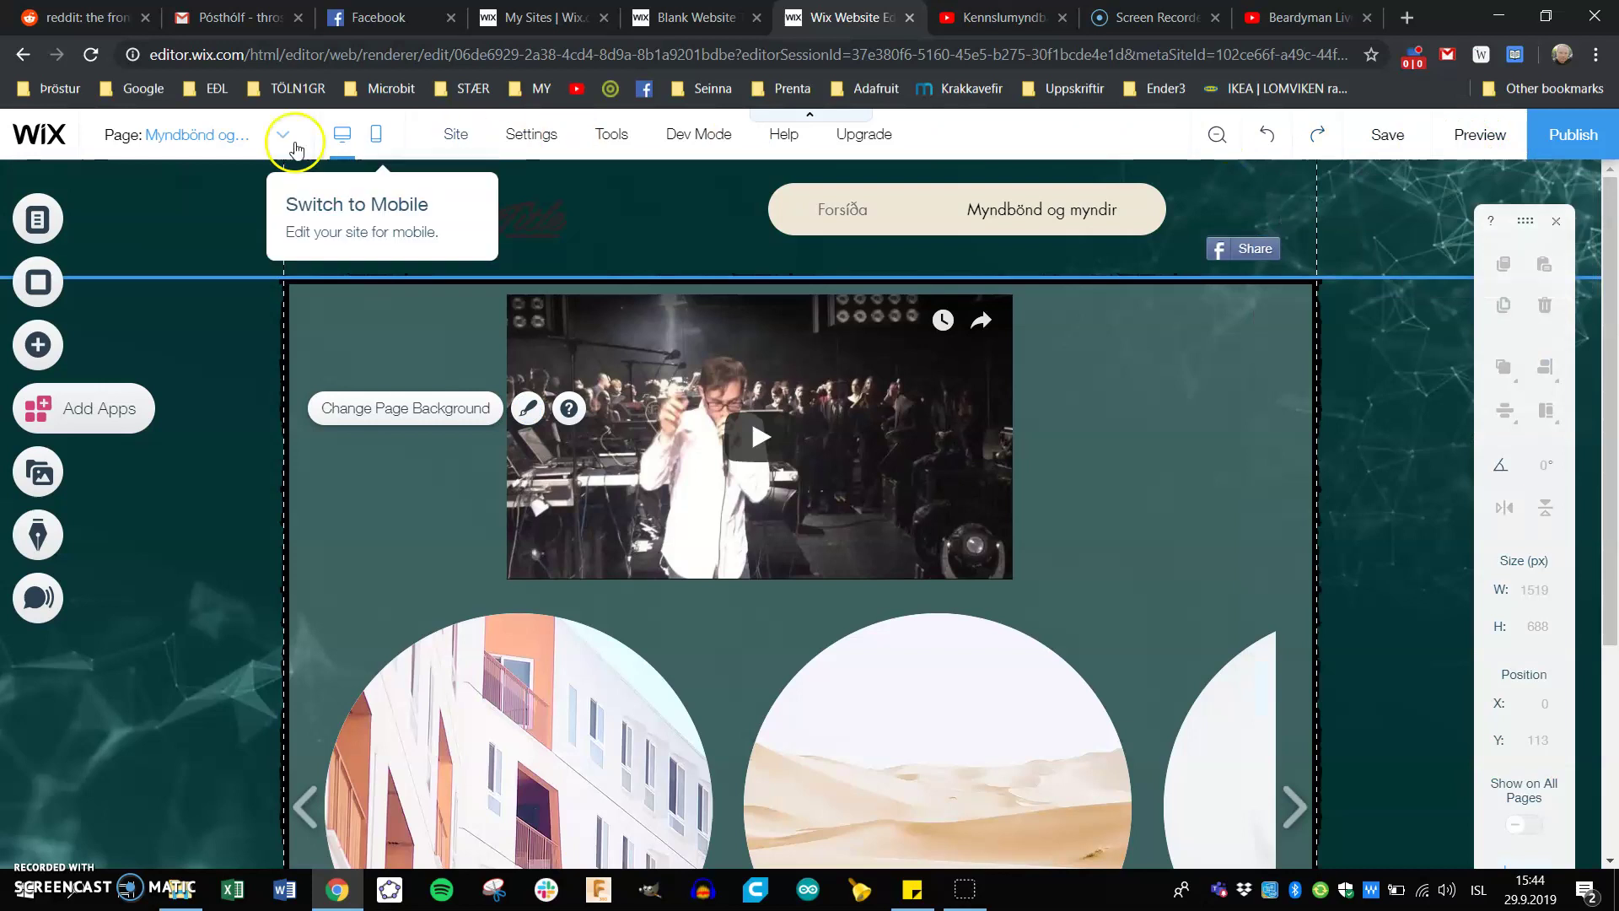
Open the Forsíða page for editing and close the site page list
click(215, 135)
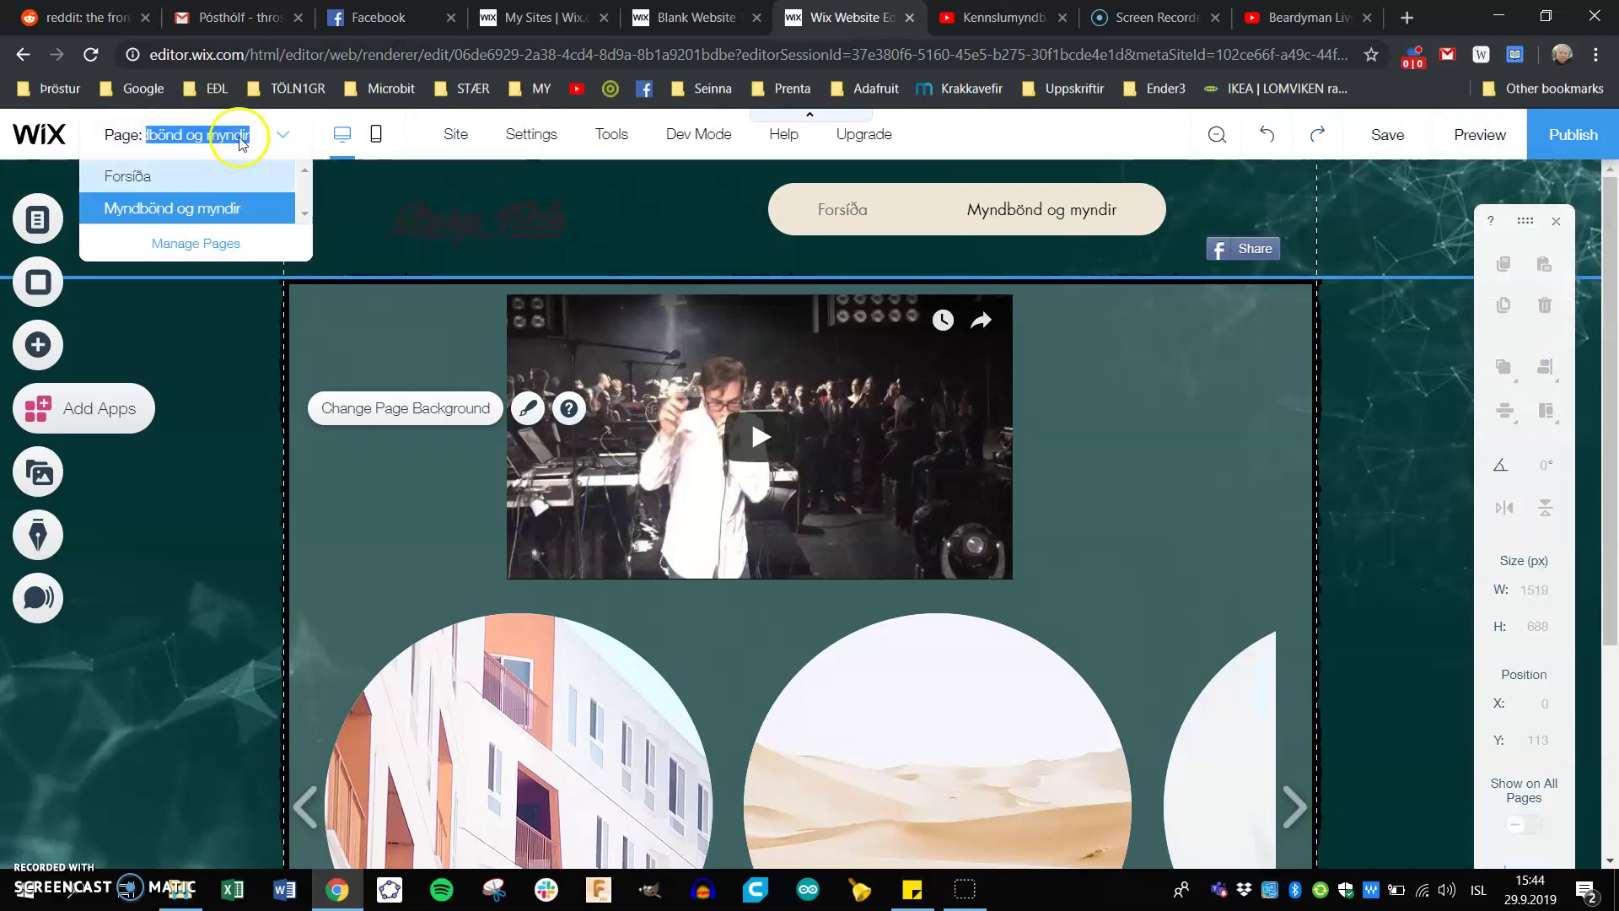
click(37, 220)
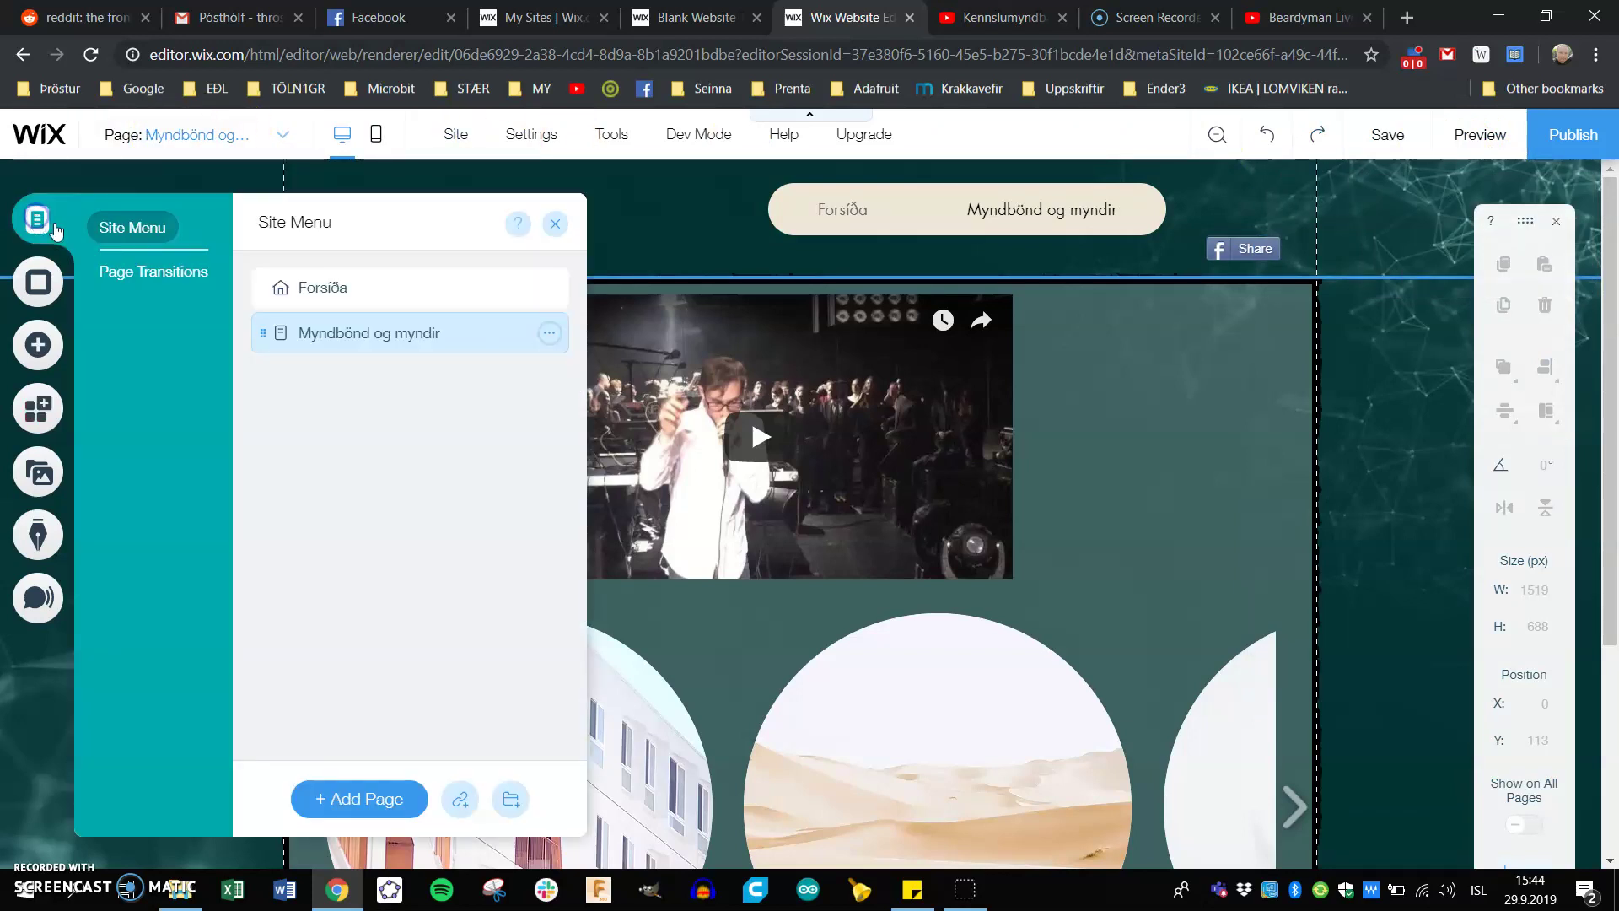
click(319, 284)
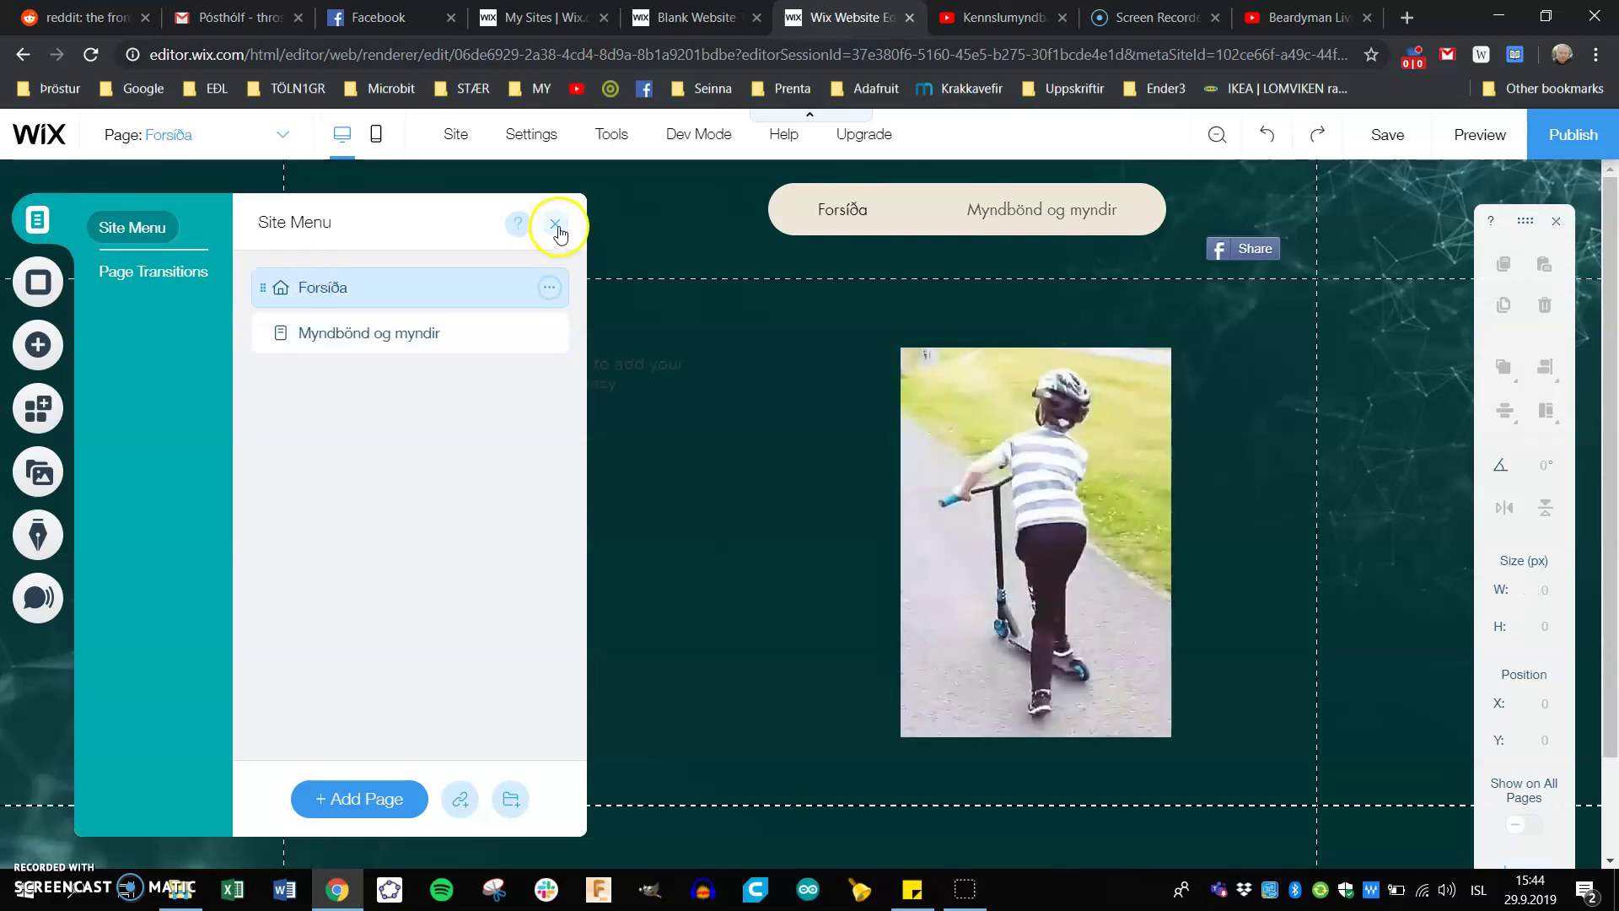
click(555, 224)
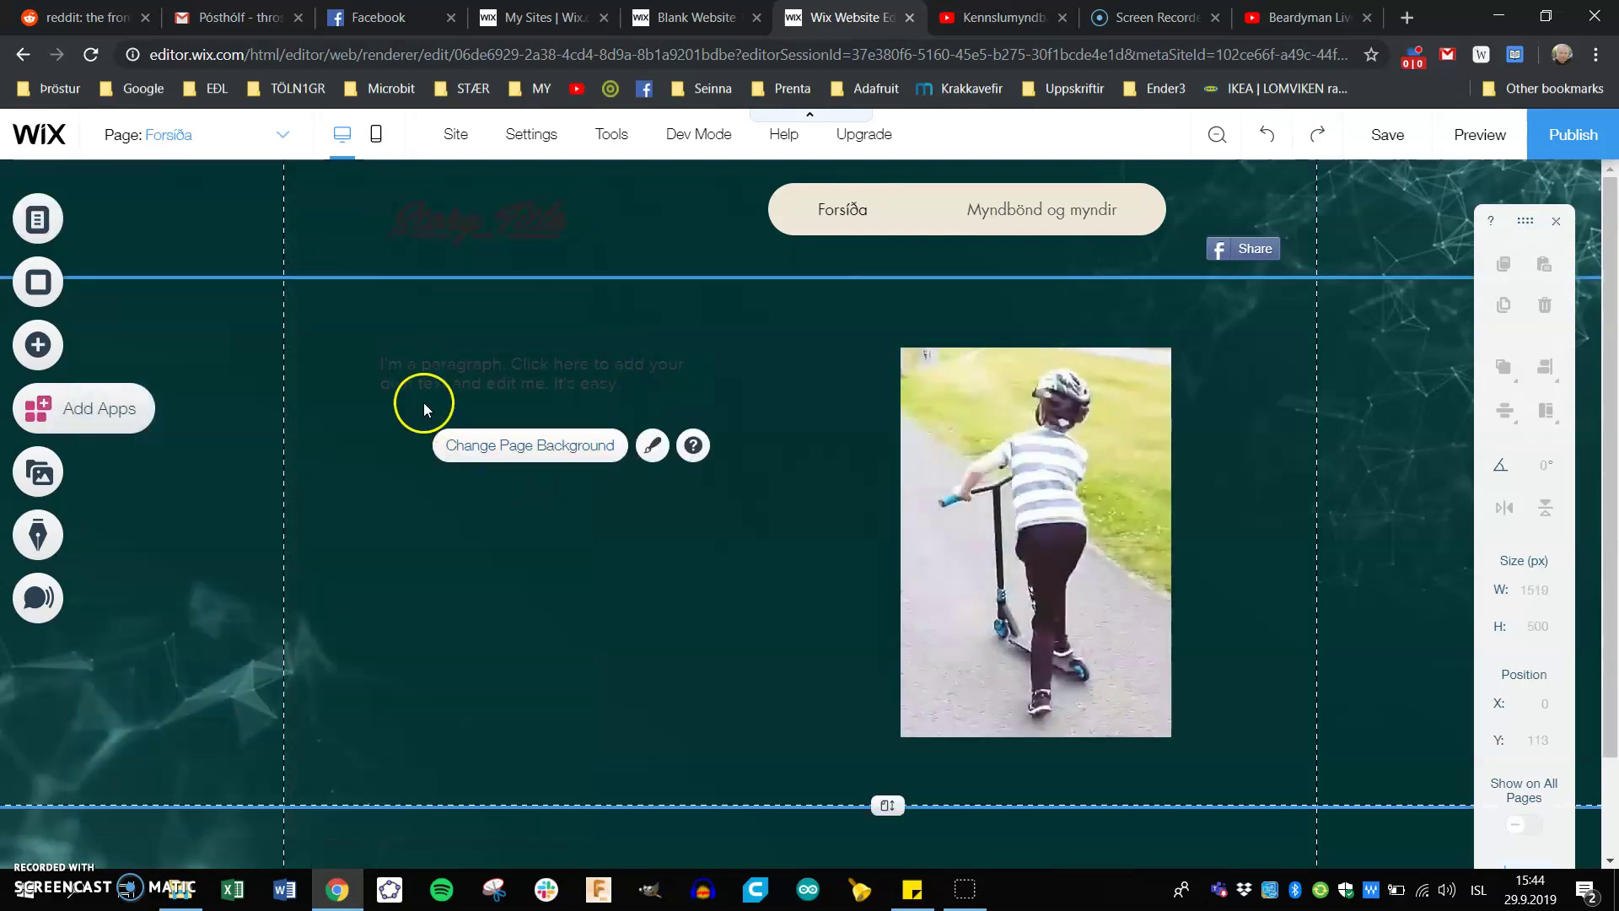
Apply the semi-transparent white page design to Forsíða and lower its fill opacity to about 44%
click(653, 445)
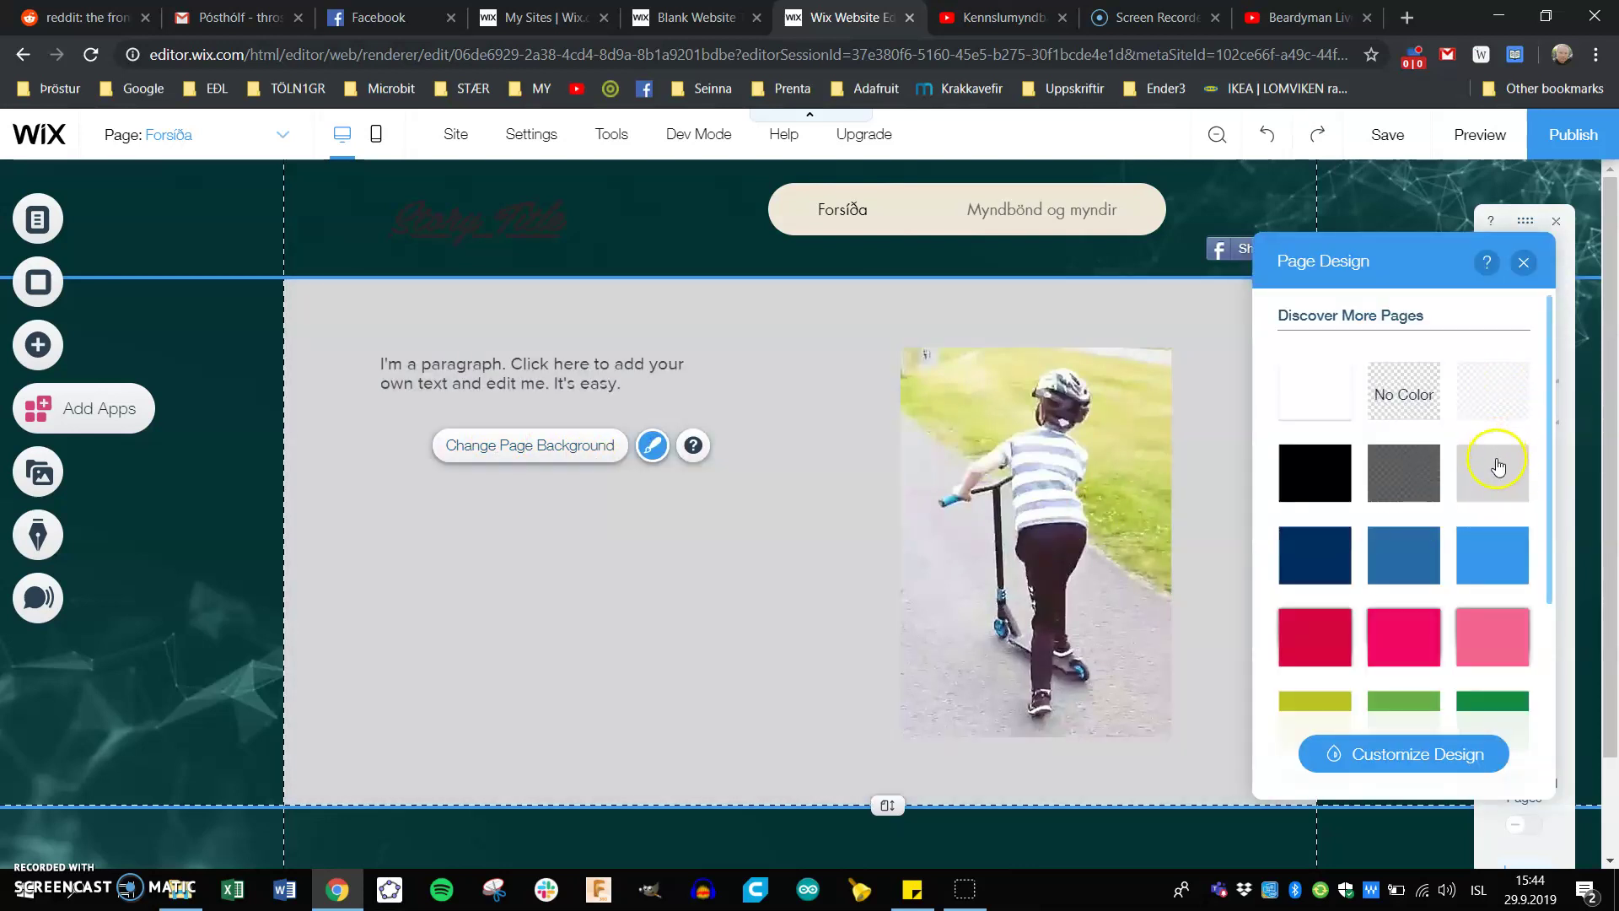
click(1479, 413)
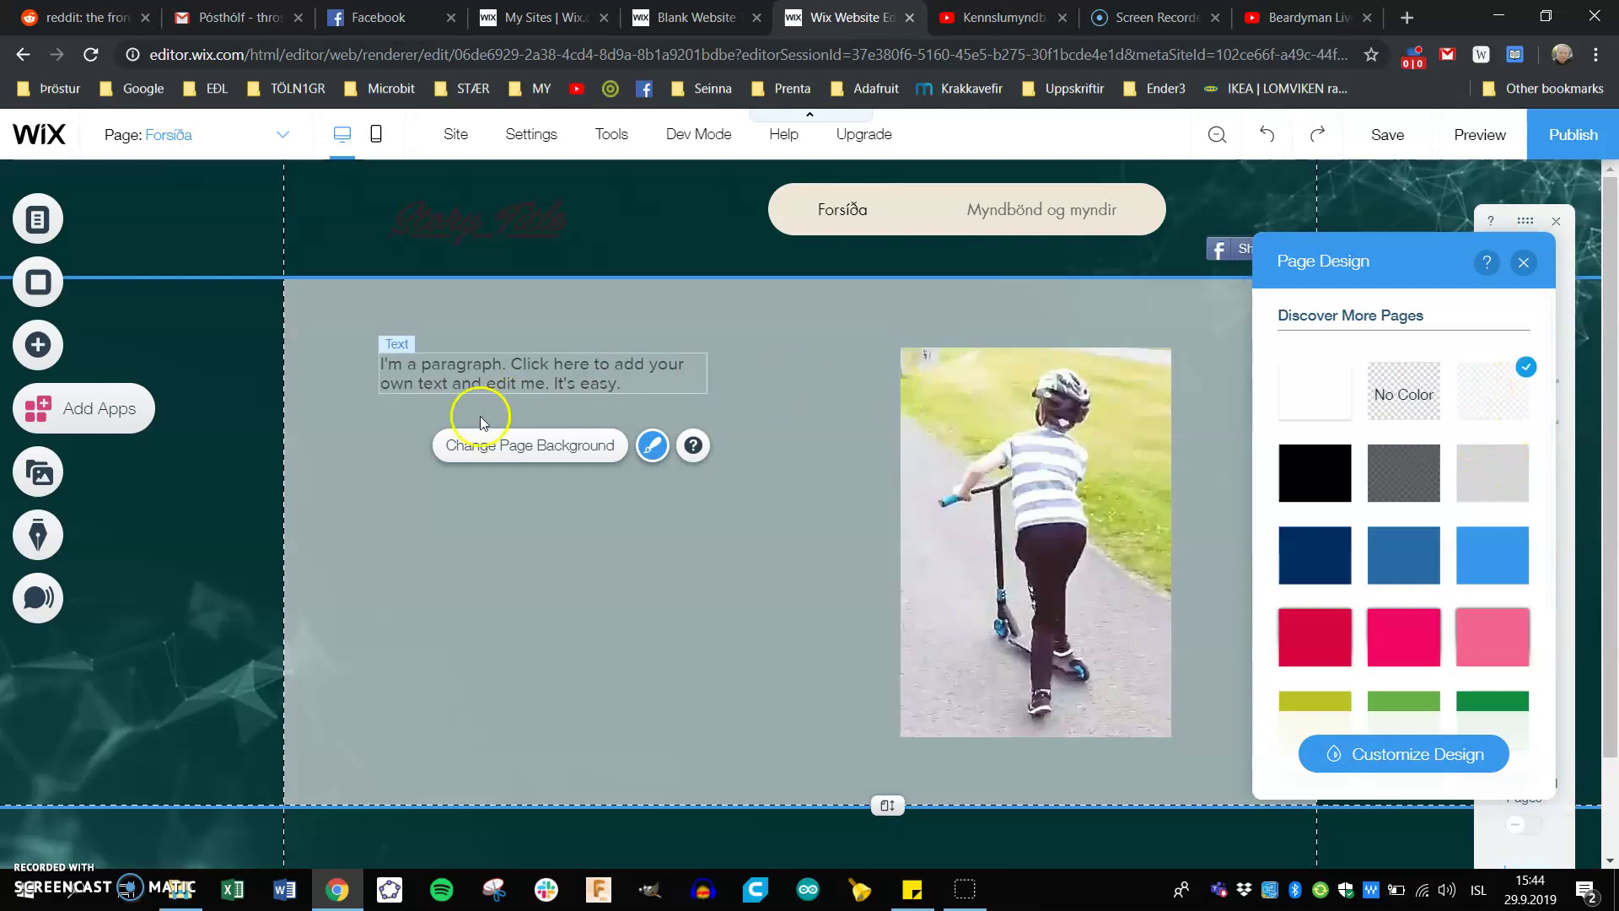
click(1366, 759)
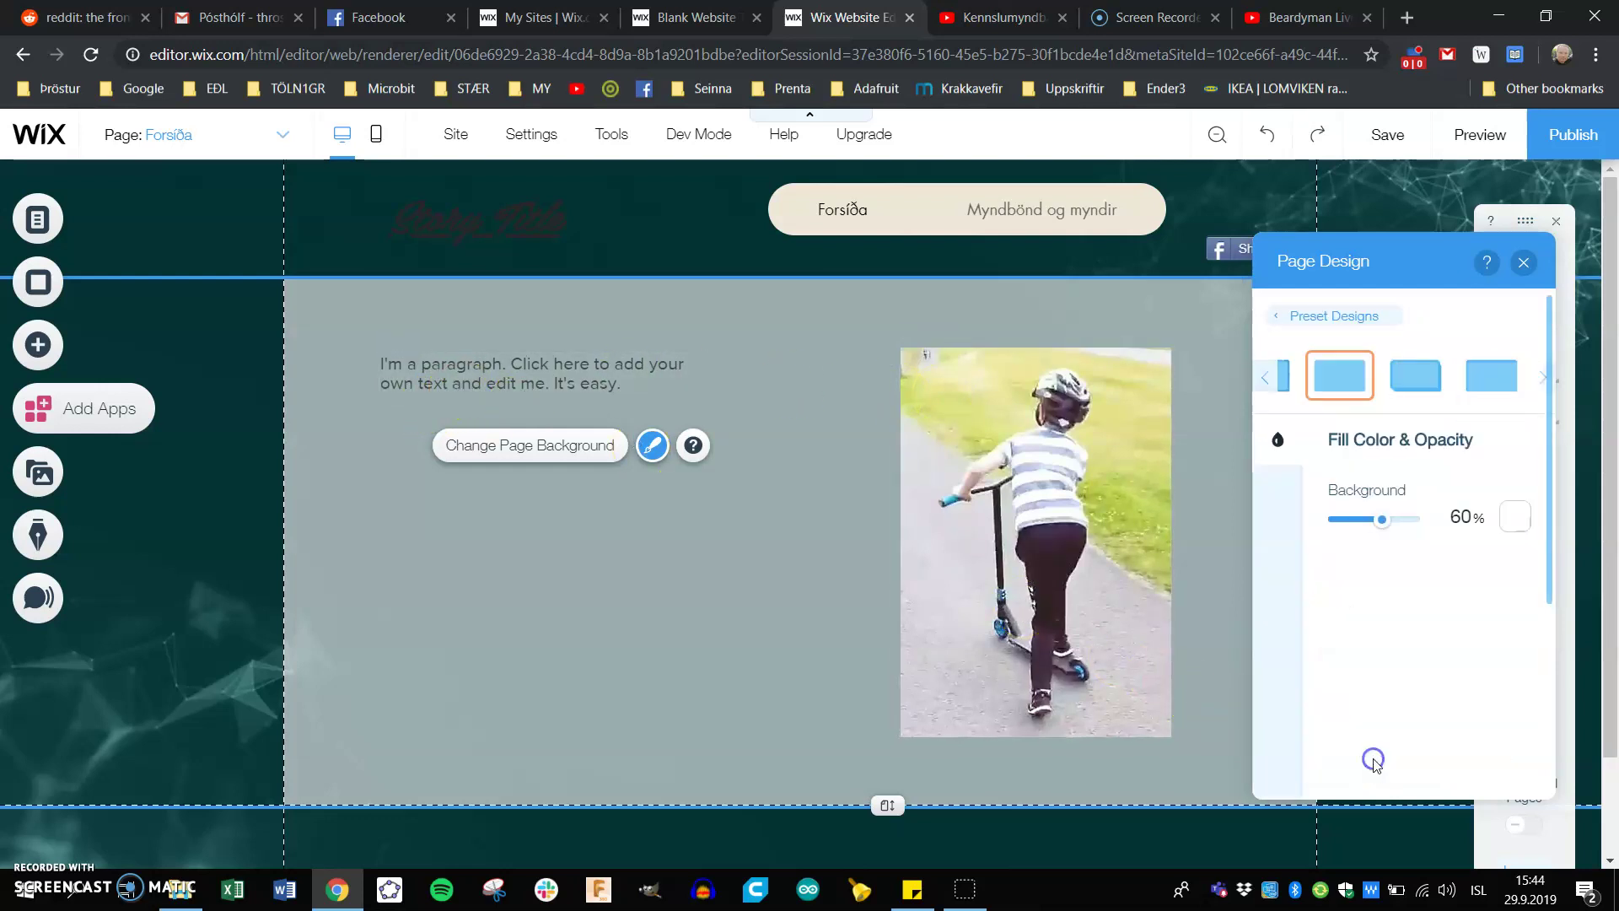
mouse_move(1381, 523)
mouse_down()
mouse_move(1339, 523)
mouse_move(1396, 522)
mouse_move(1372, 523)
mouse_up()
click(1523, 264)
Switch the Forsíða page to the shadowed page design preset and round all its corners to a 20 px radius
click(1411, 375)
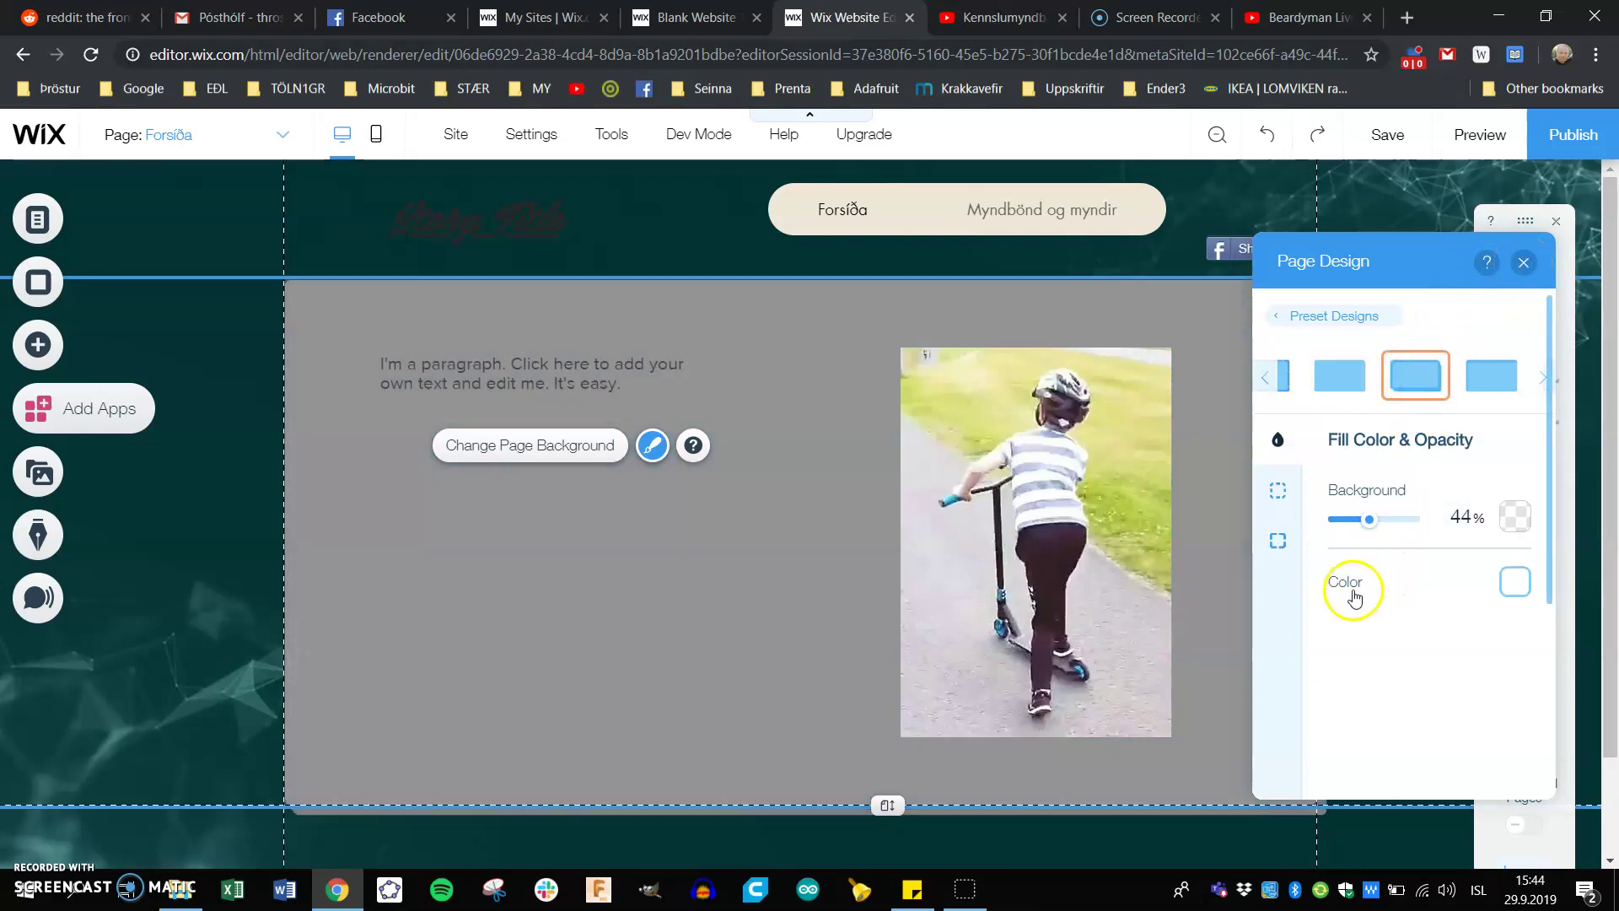
click(1277, 540)
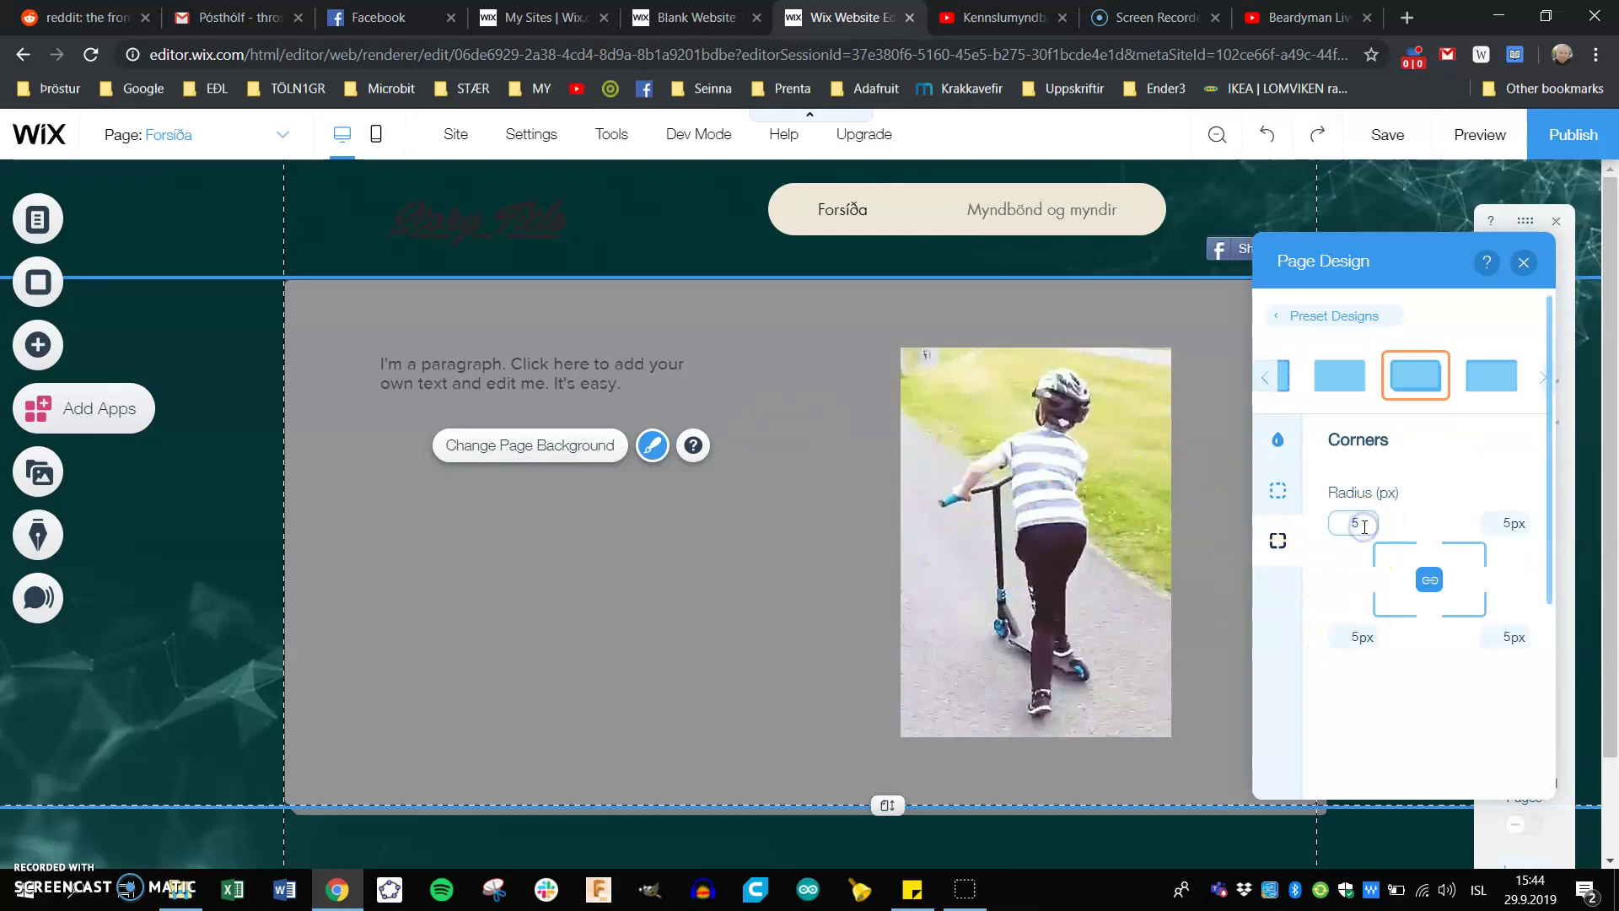
key(Return)
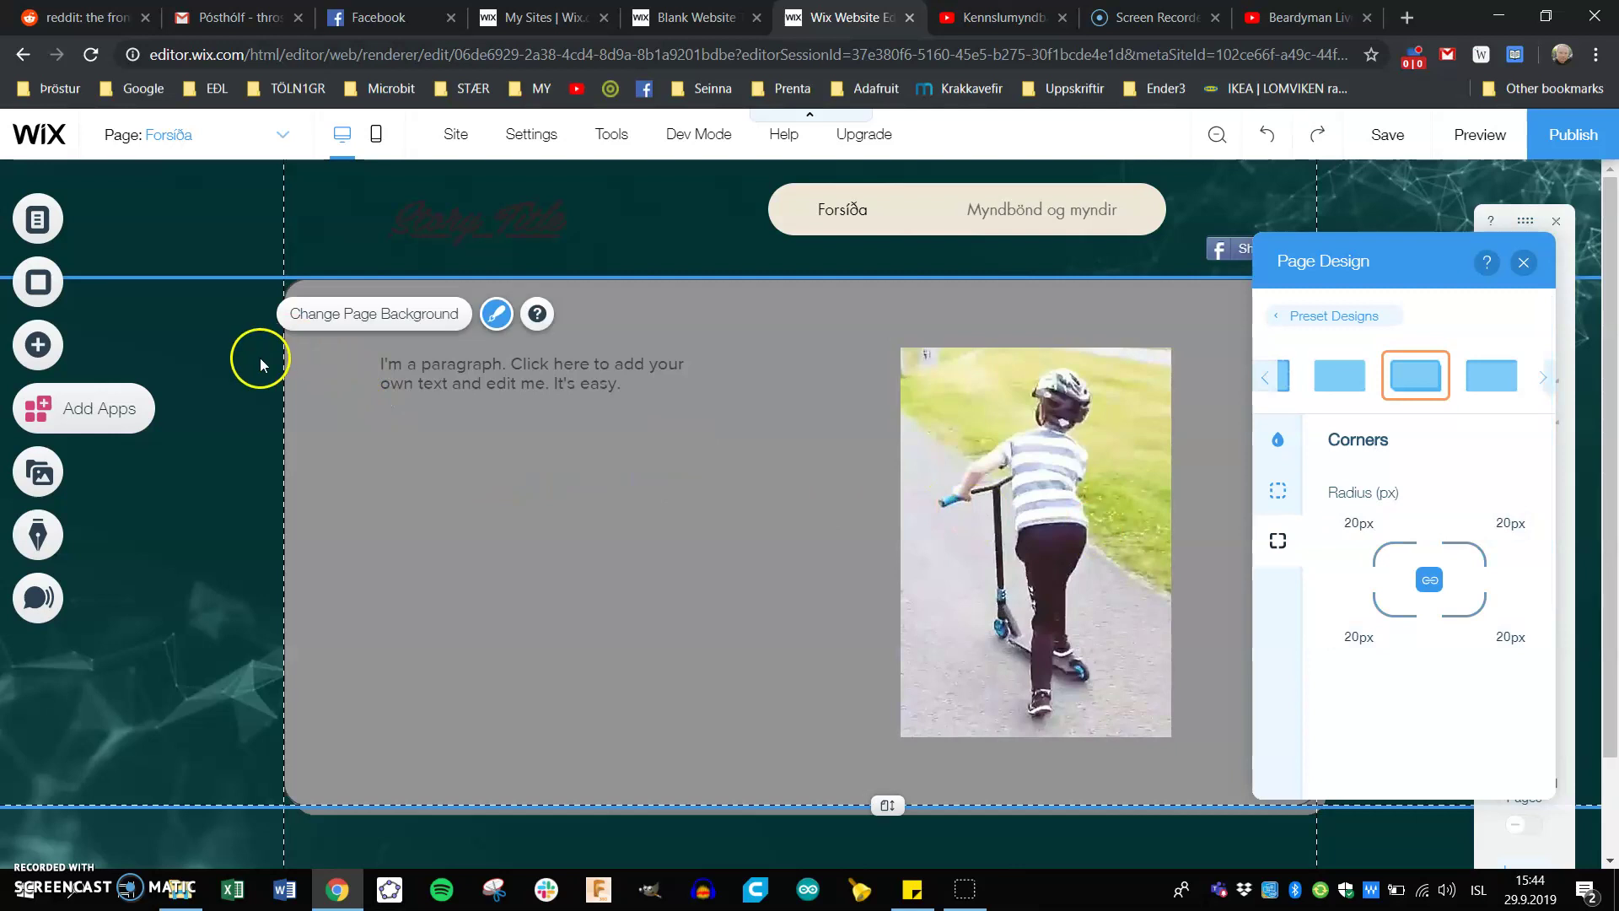
click(1524, 263)
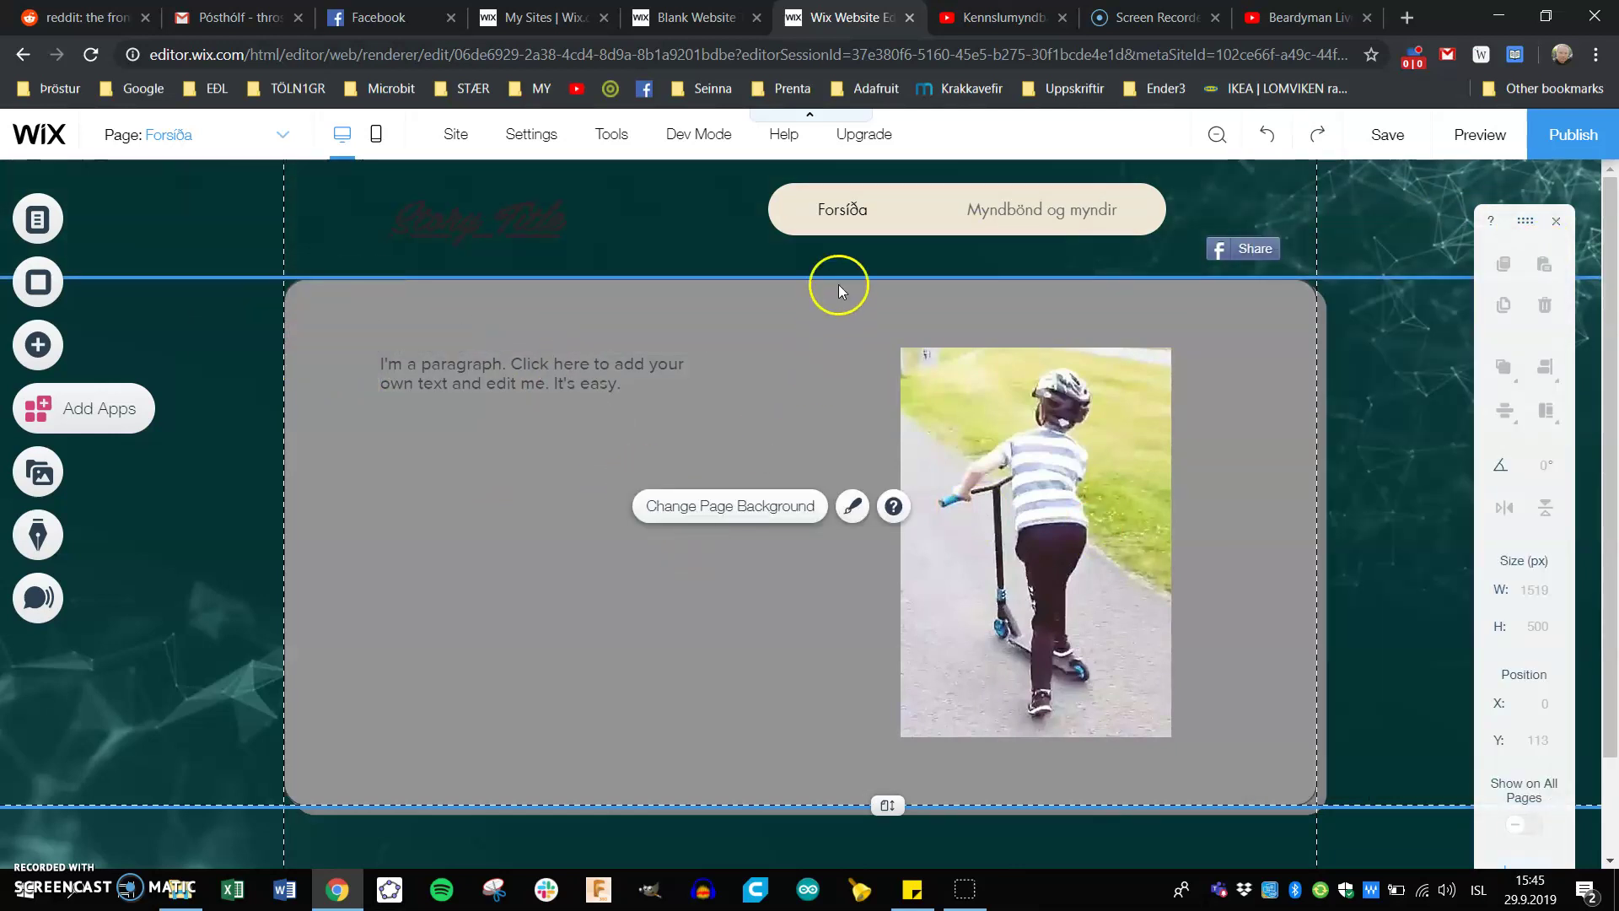
Review the header menu's customizable design settings, including its regular and hover states and text options, and select the site title text
click(850, 211)
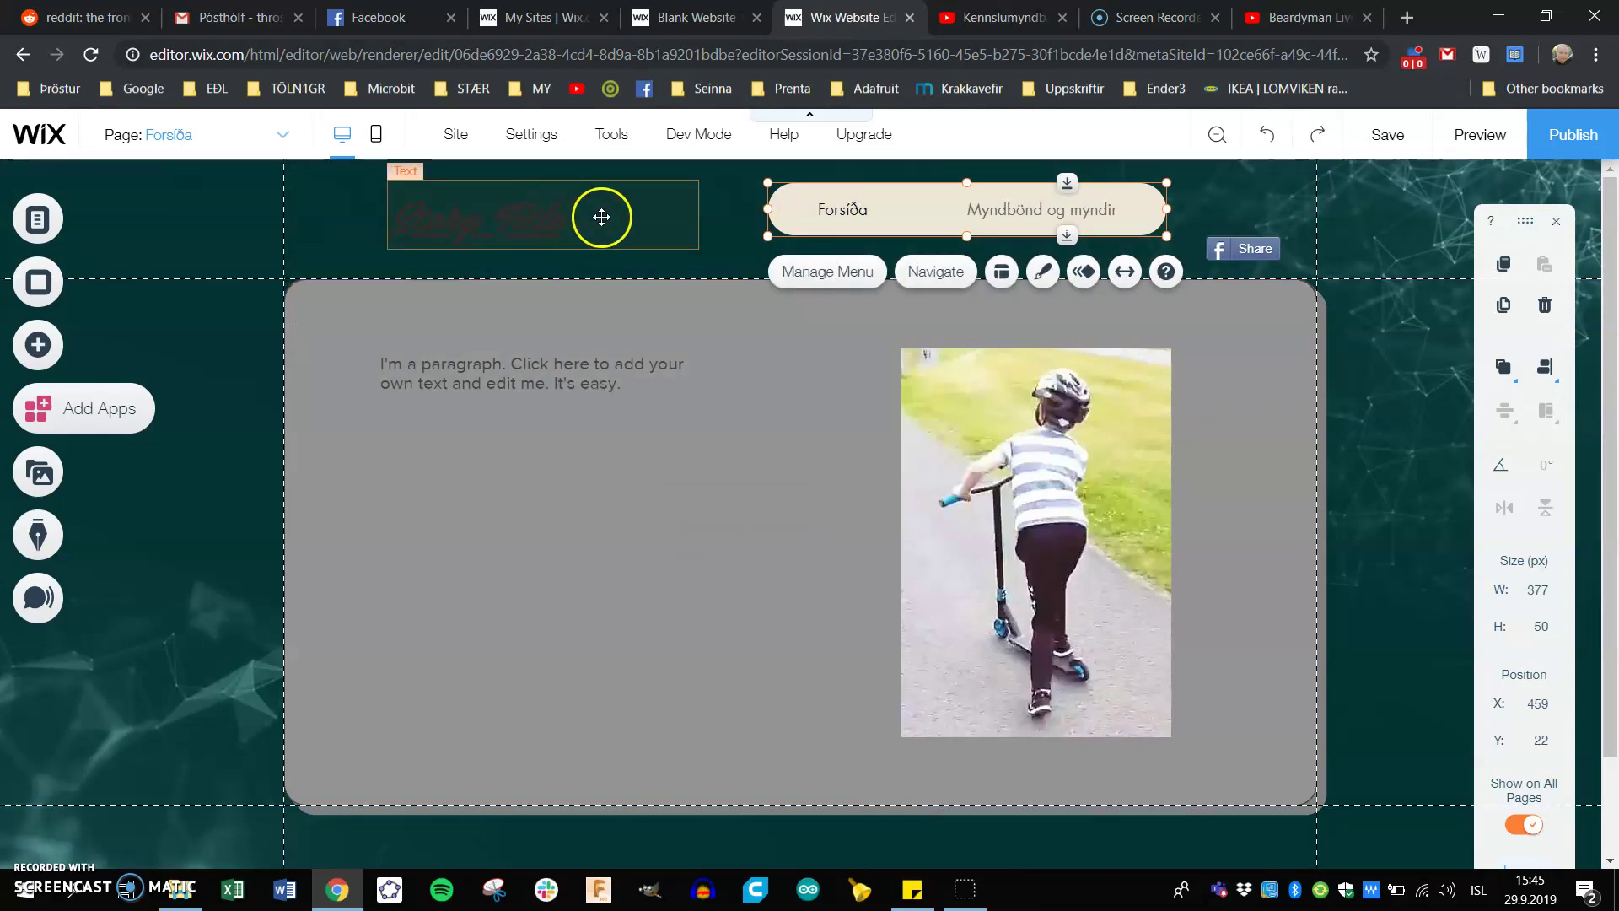
click(1043, 274)
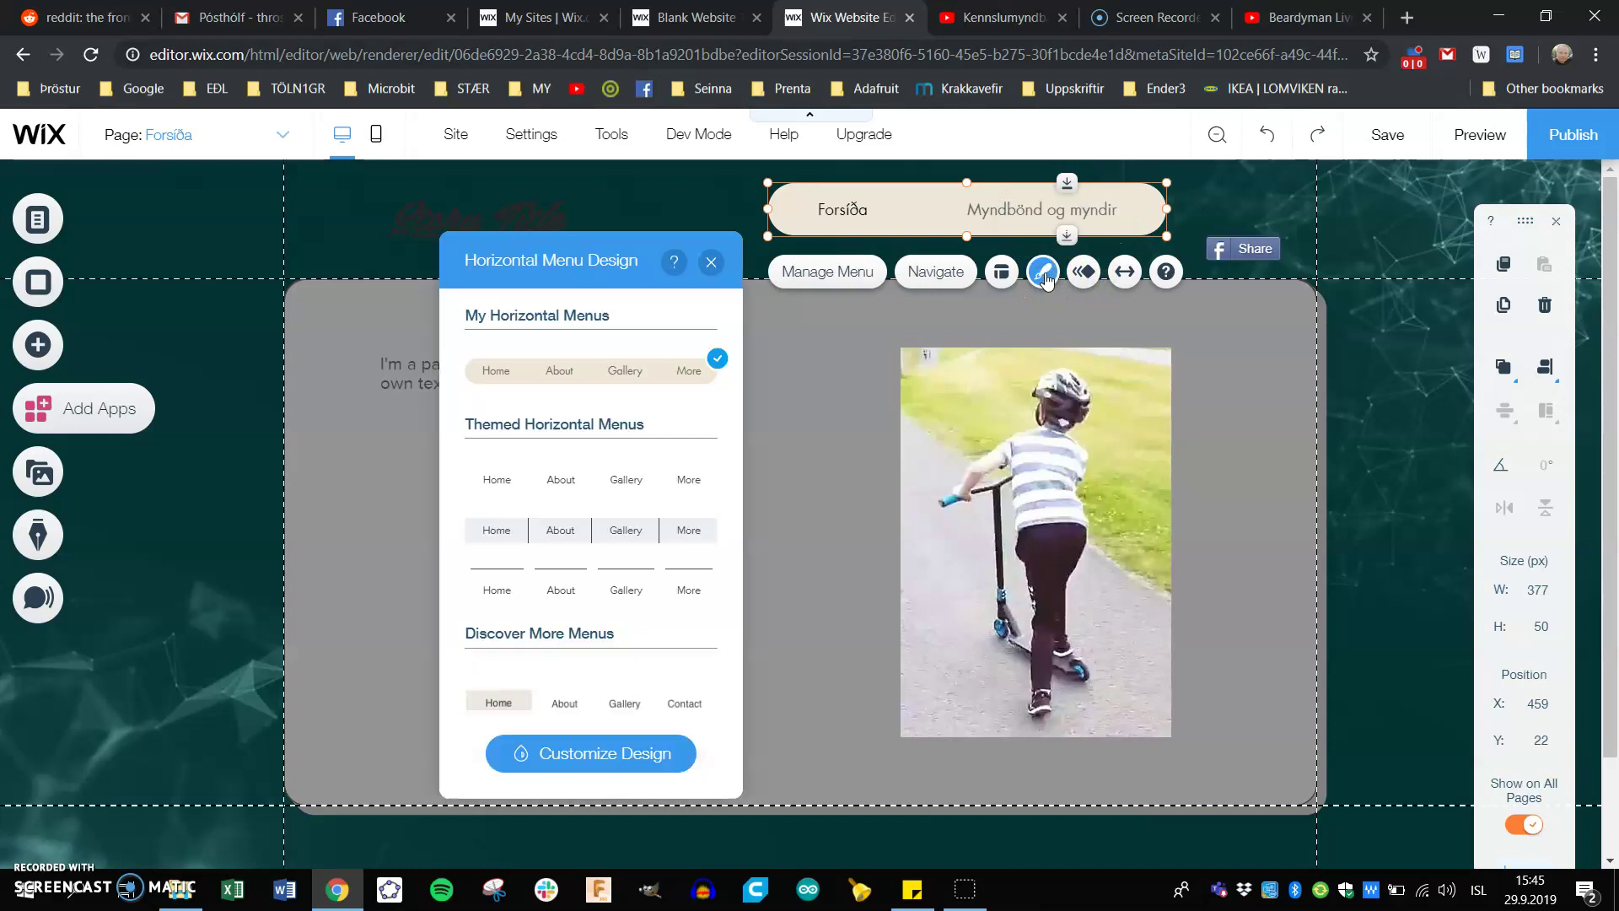
click(582, 755)
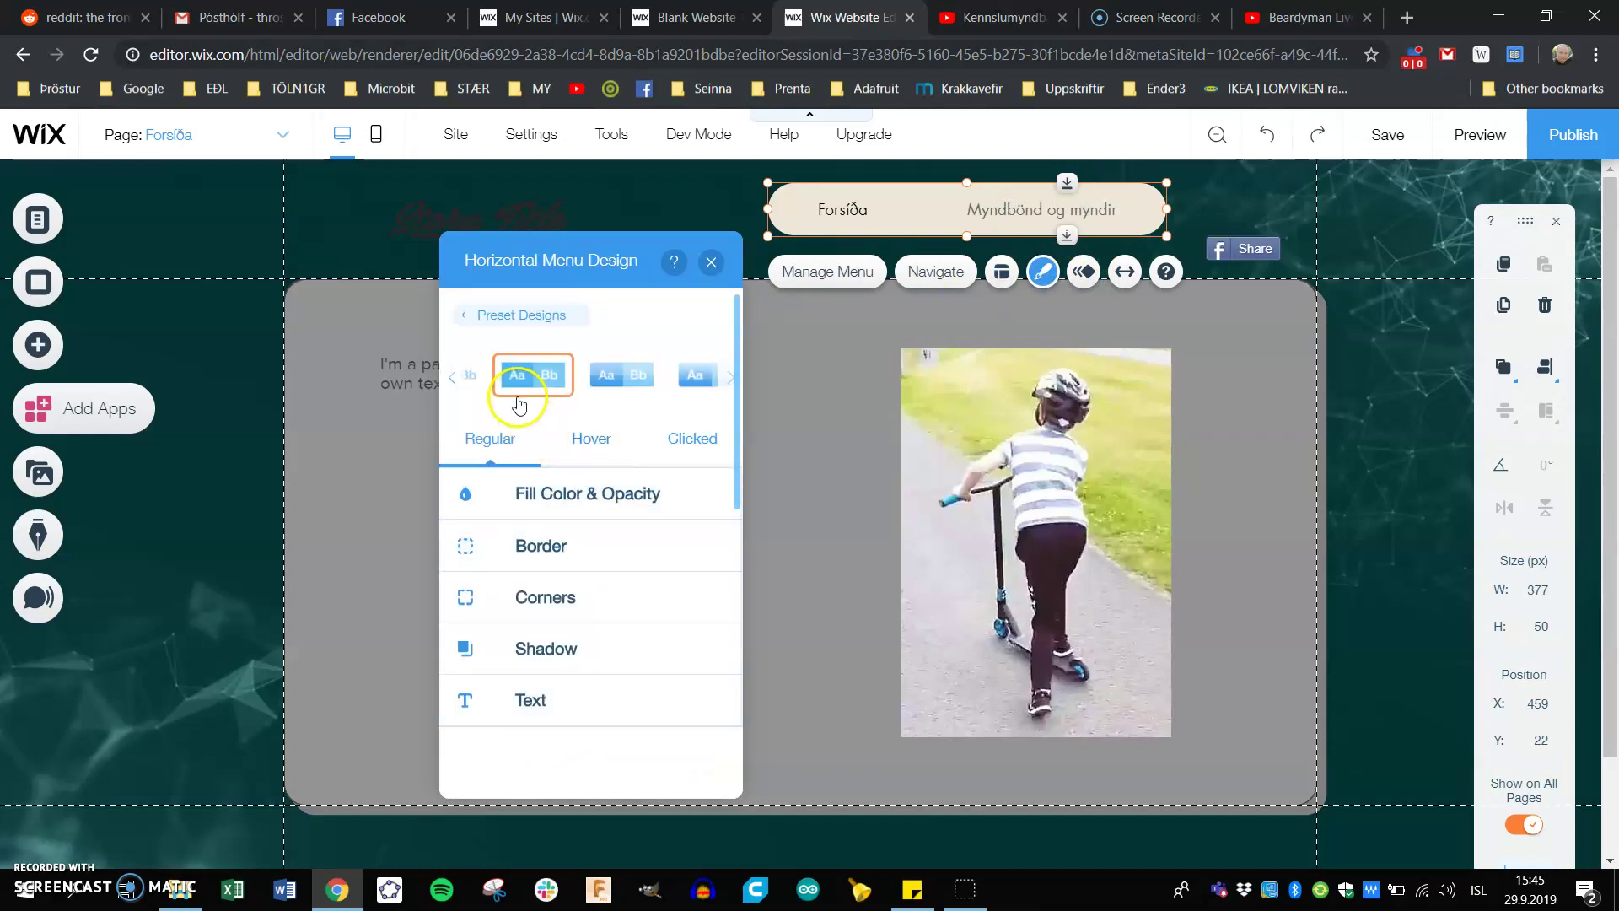
click(600, 440)
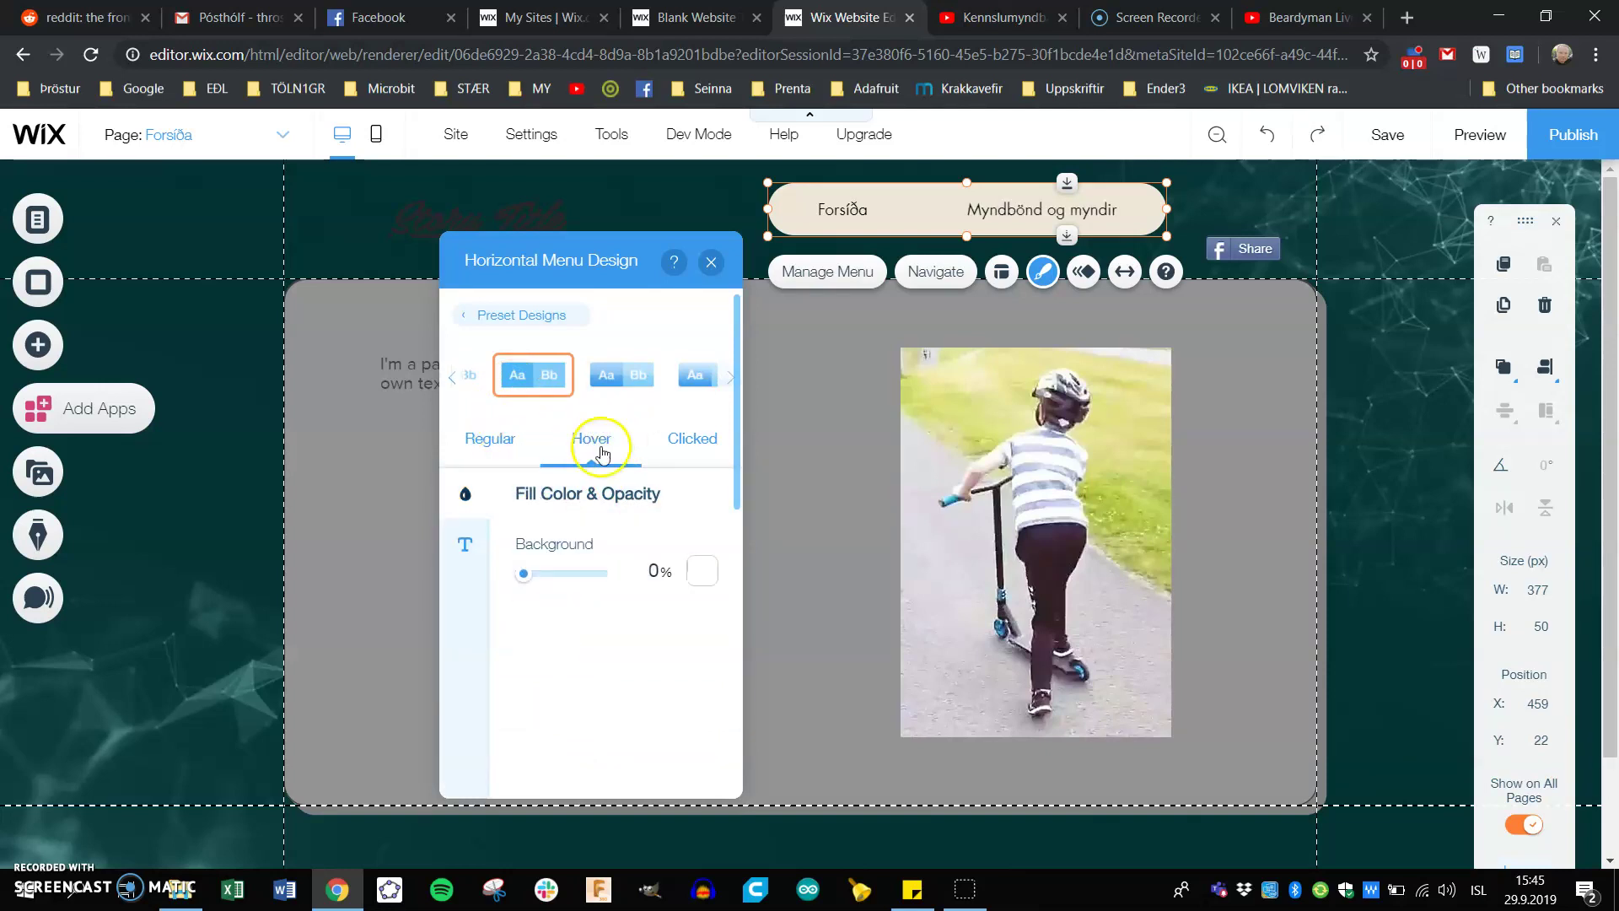
click(496, 439)
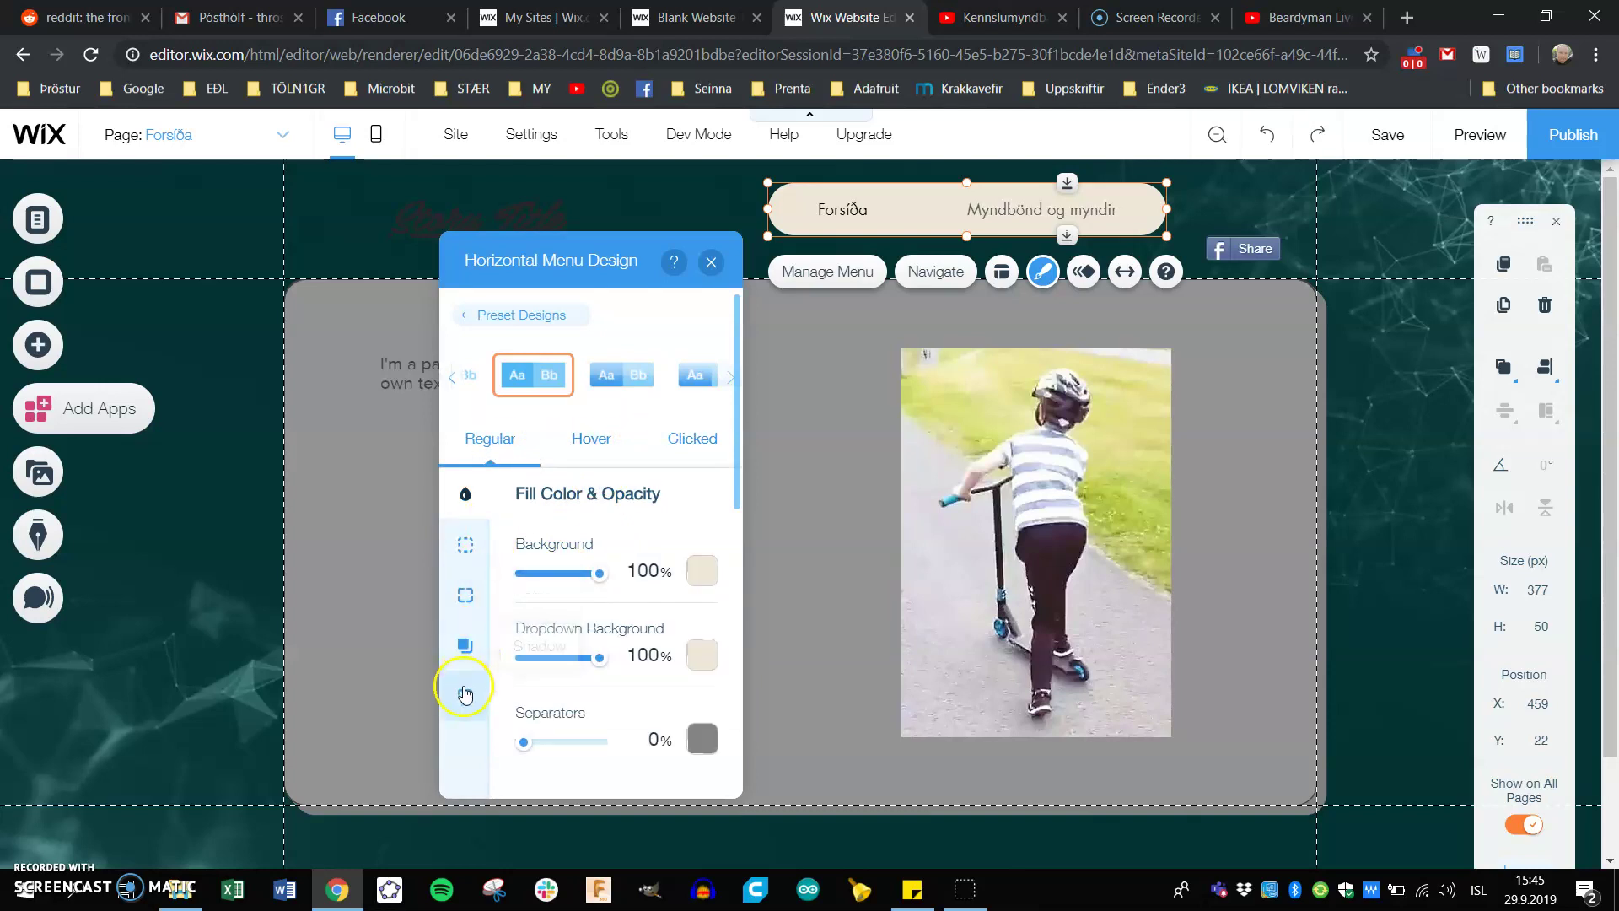
click(465, 693)
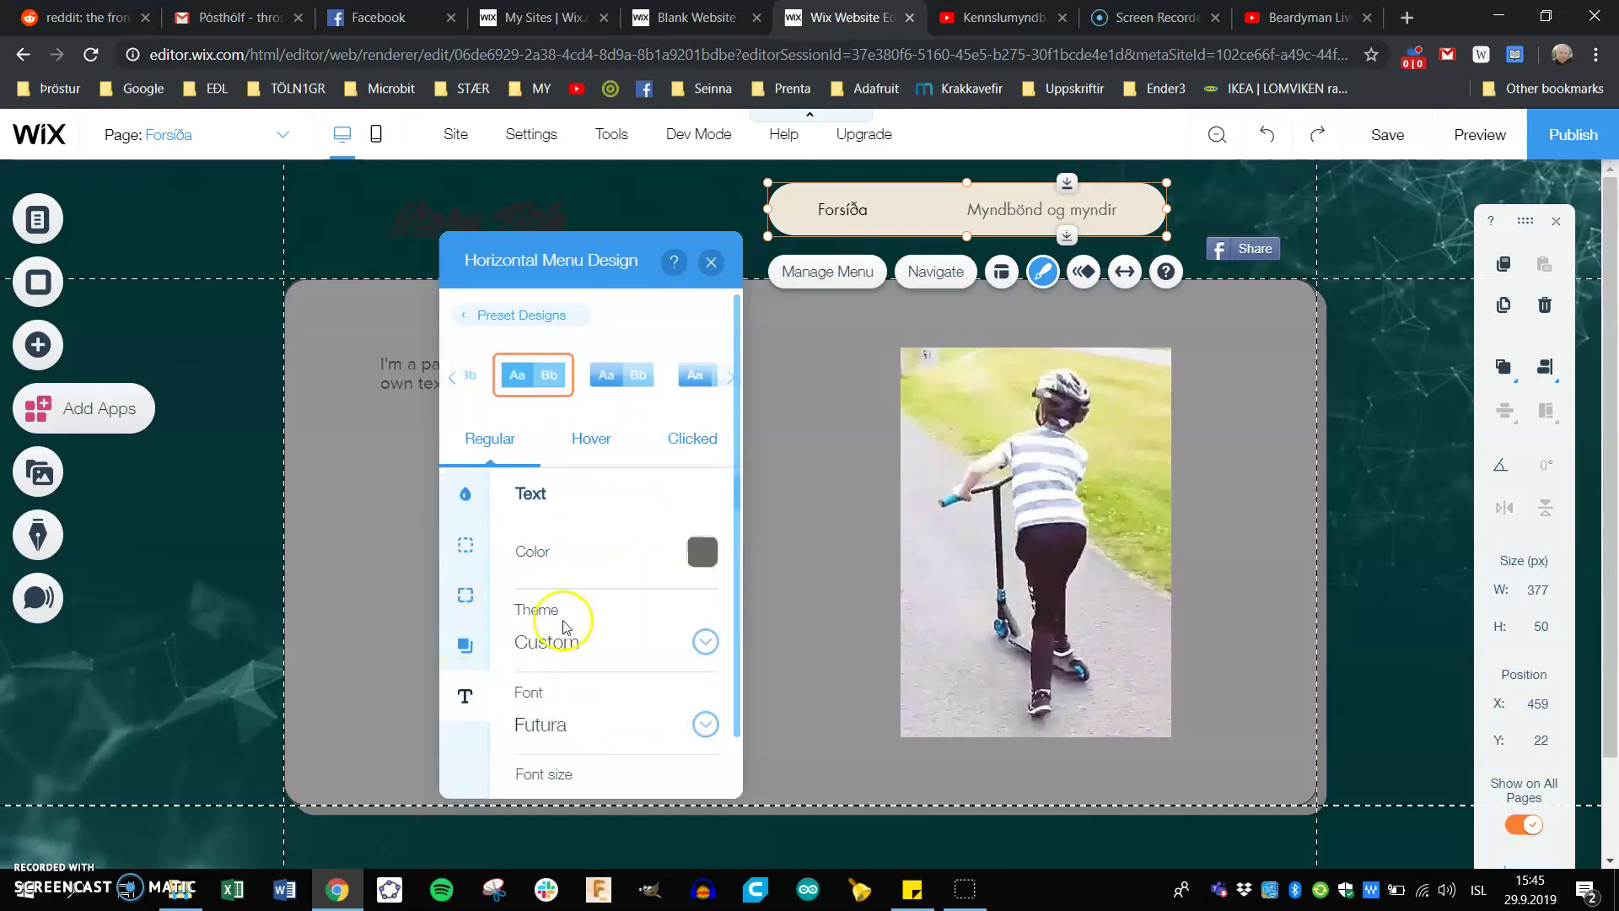
click(713, 268)
click(618, 231)
click(281, 344)
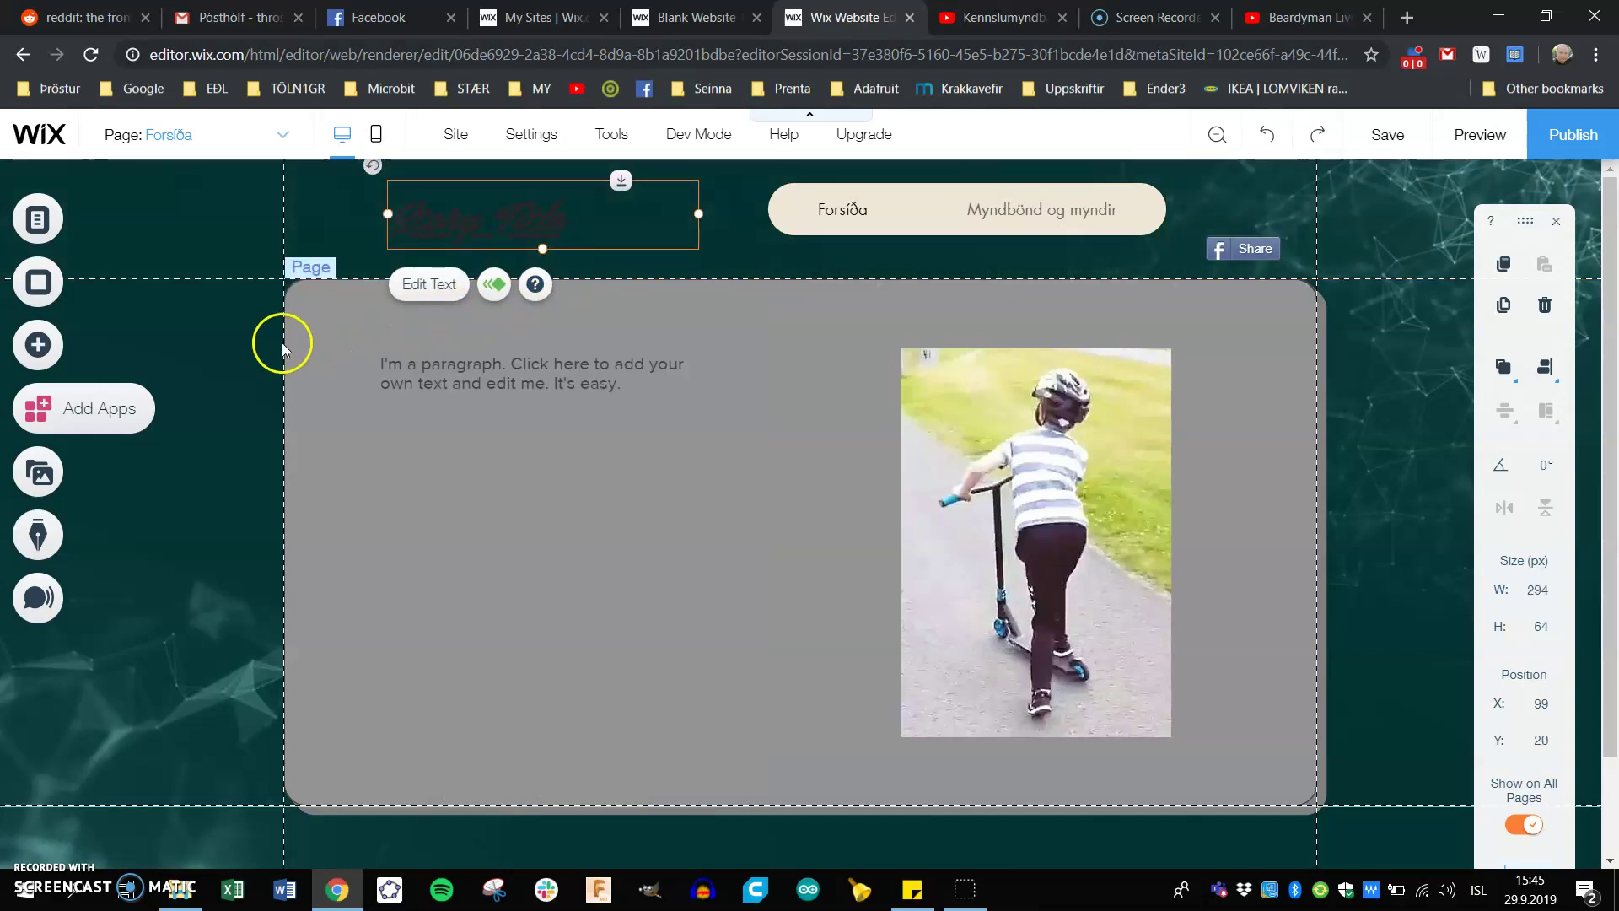